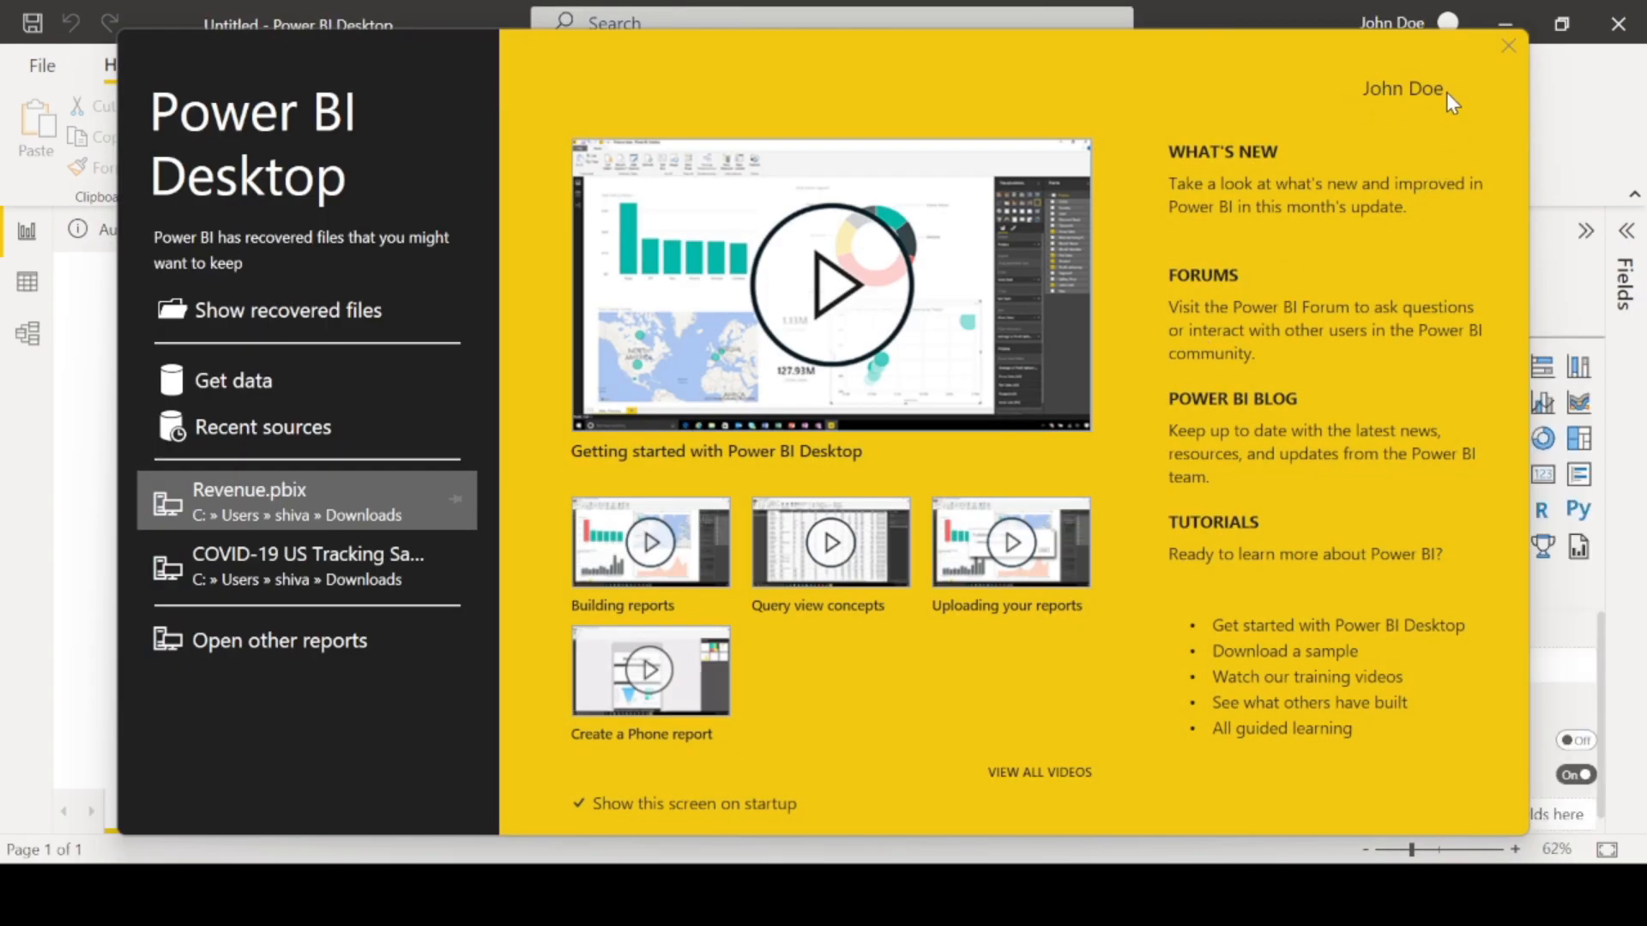
# - Dismiss the start screen and remove the auto-recovered files
pyautogui.click(1508, 47)
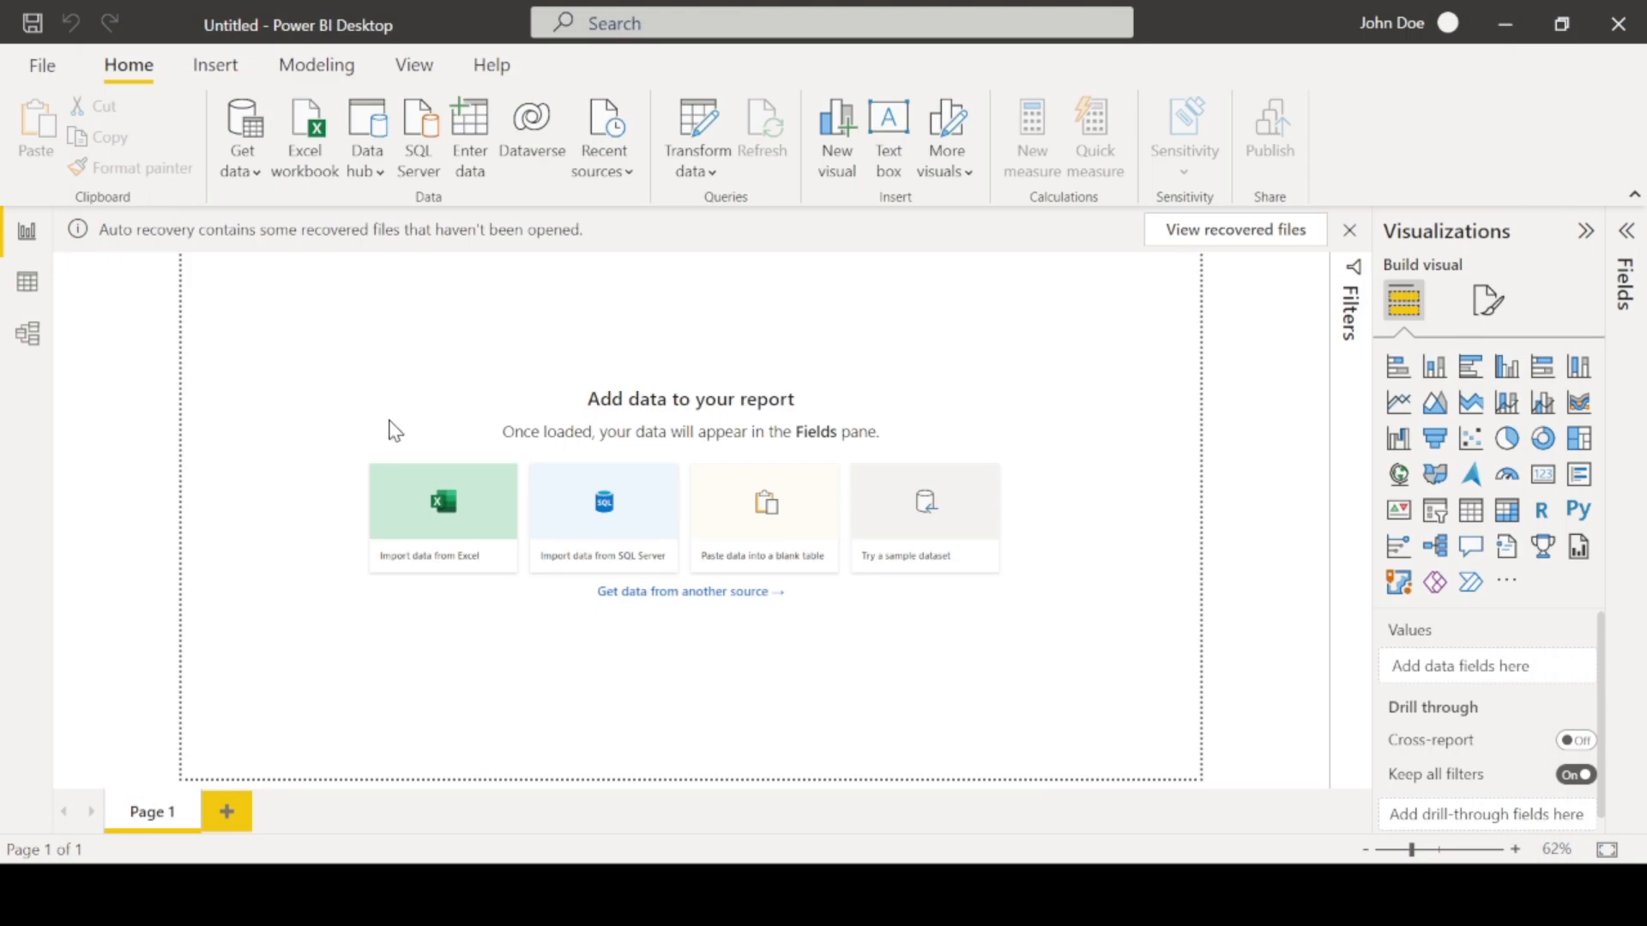
pyautogui.click(1349, 230)
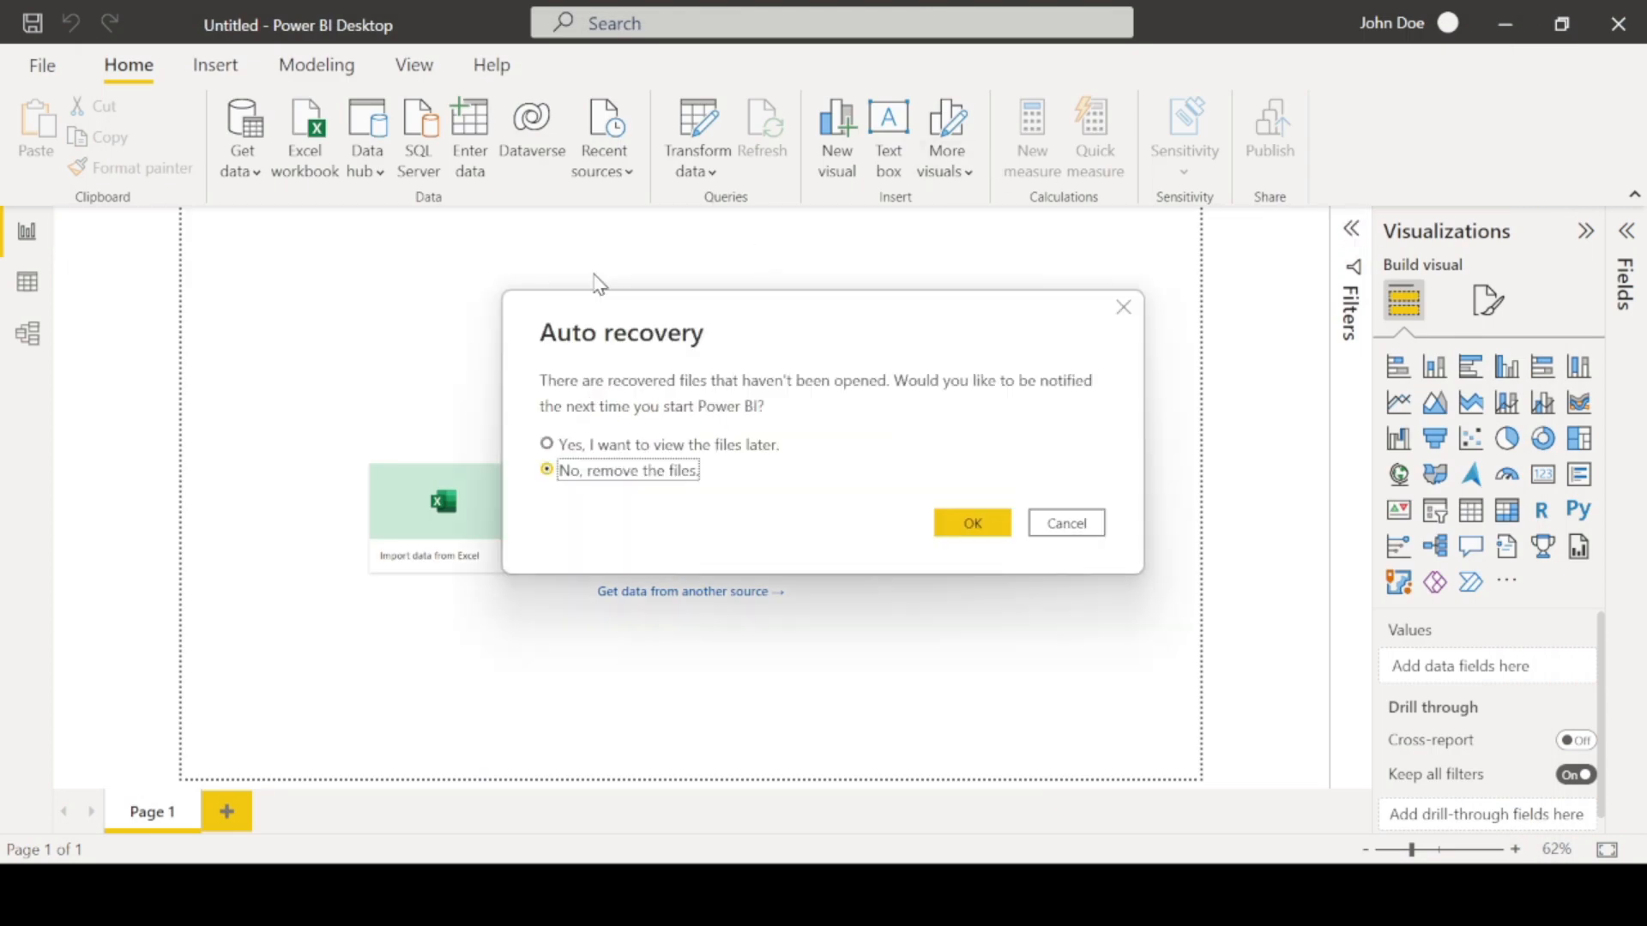
pyautogui.click(967, 527)
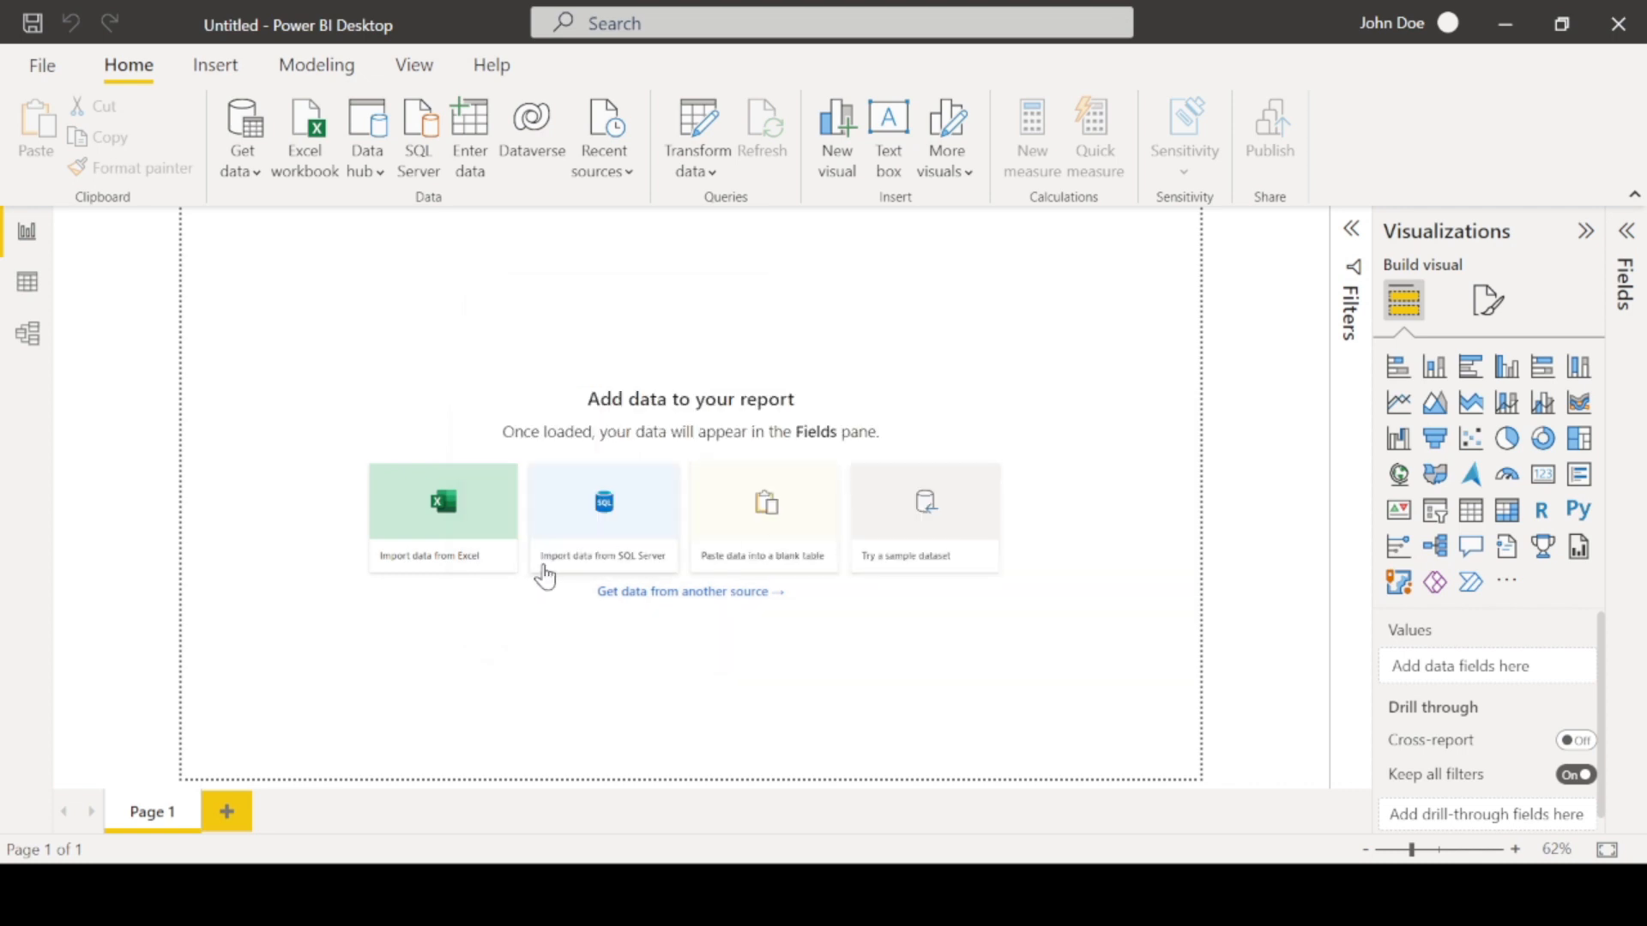
pyautogui.click(241, 163)
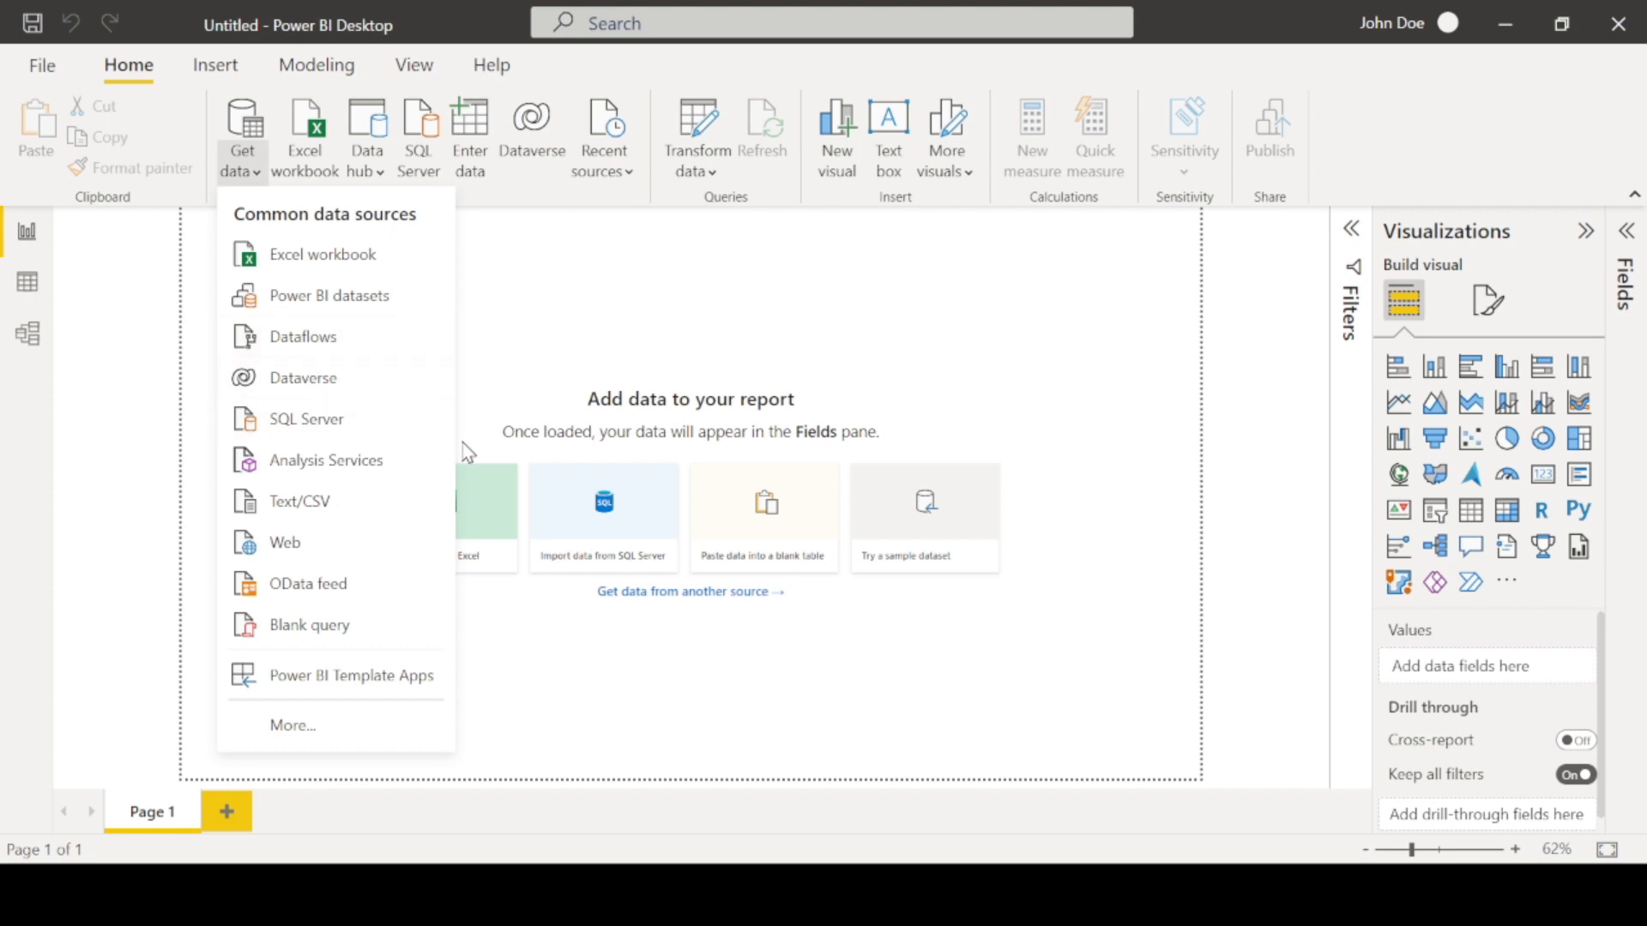
pyautogui.click(314, 344)
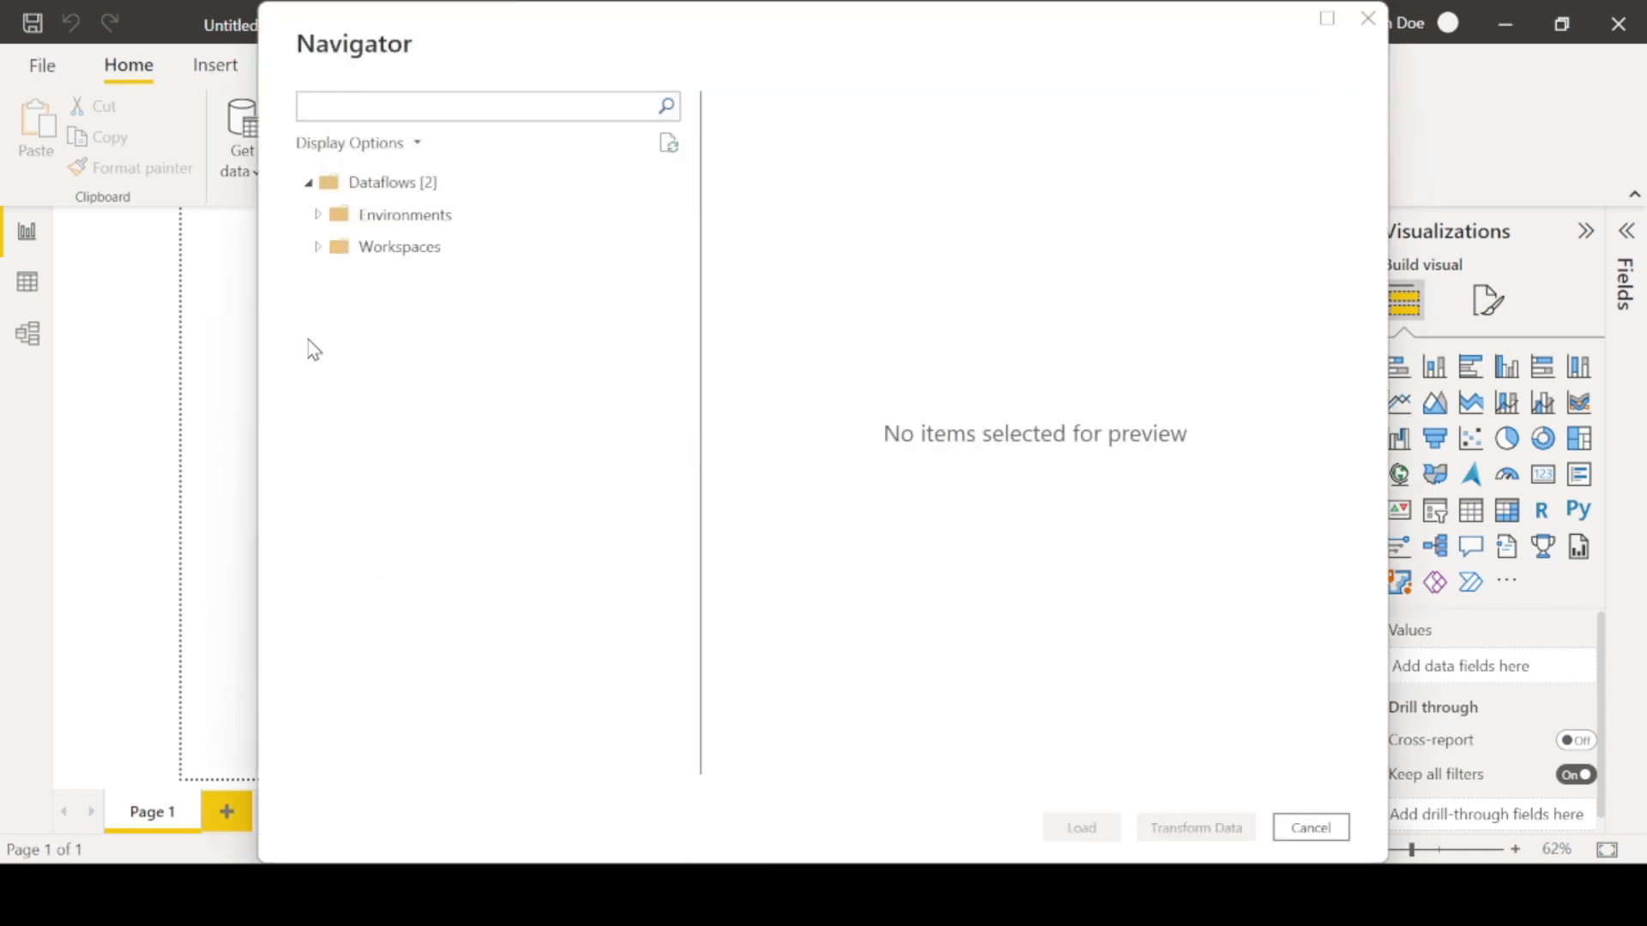
pyautogui.click(322, 220)
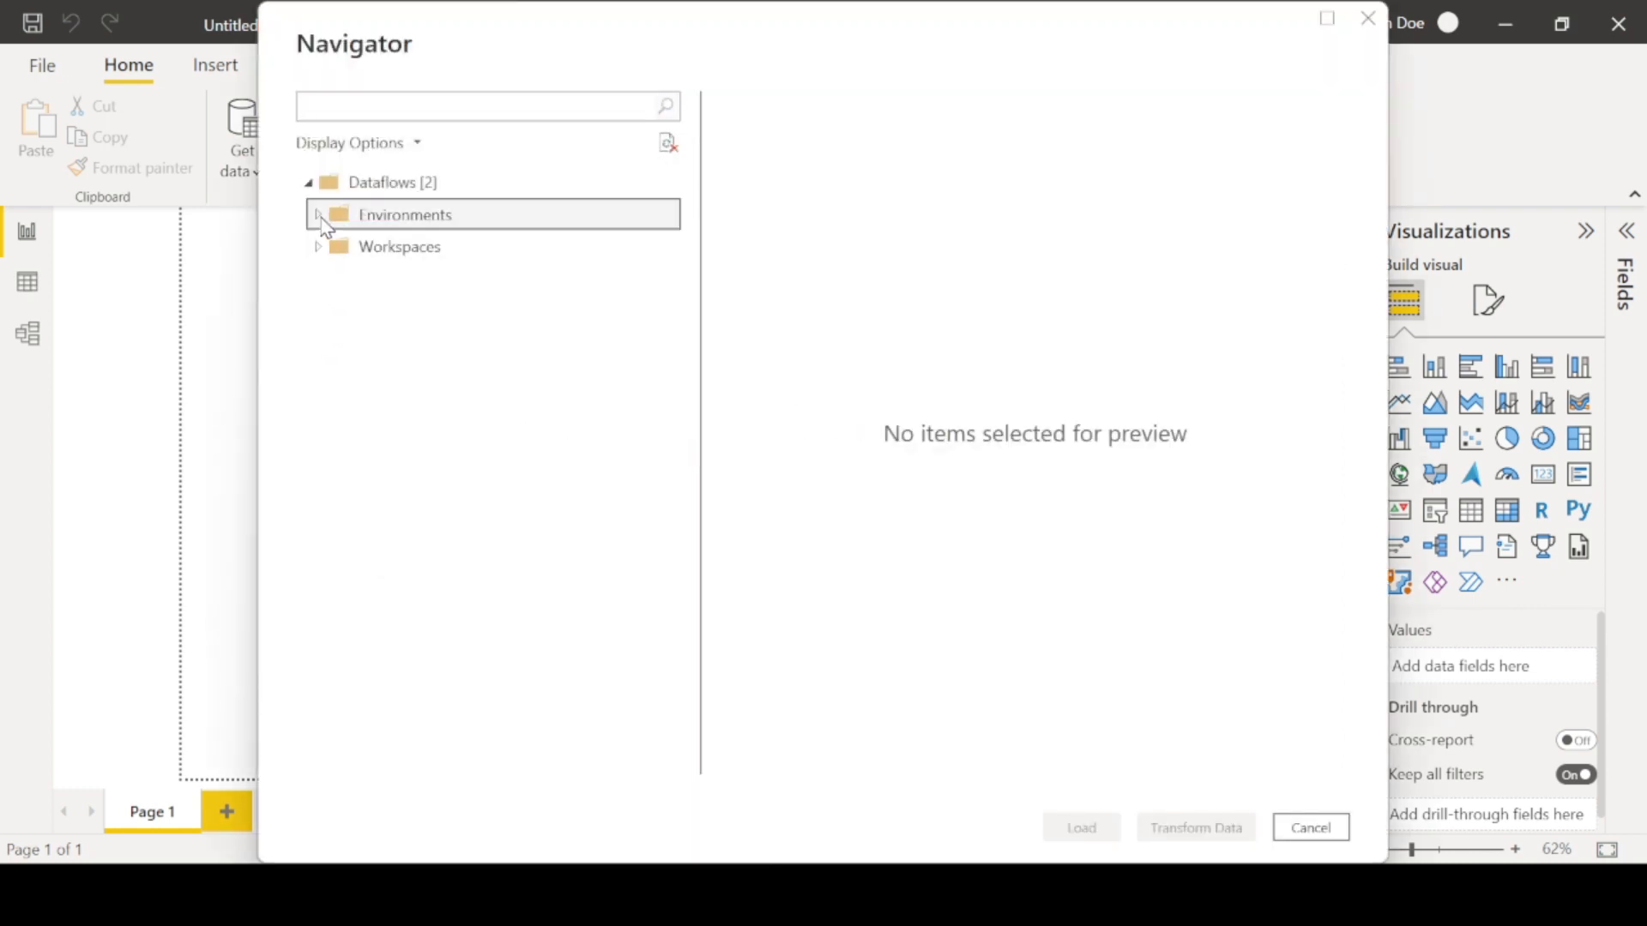
pyautogui.click(330, 249)
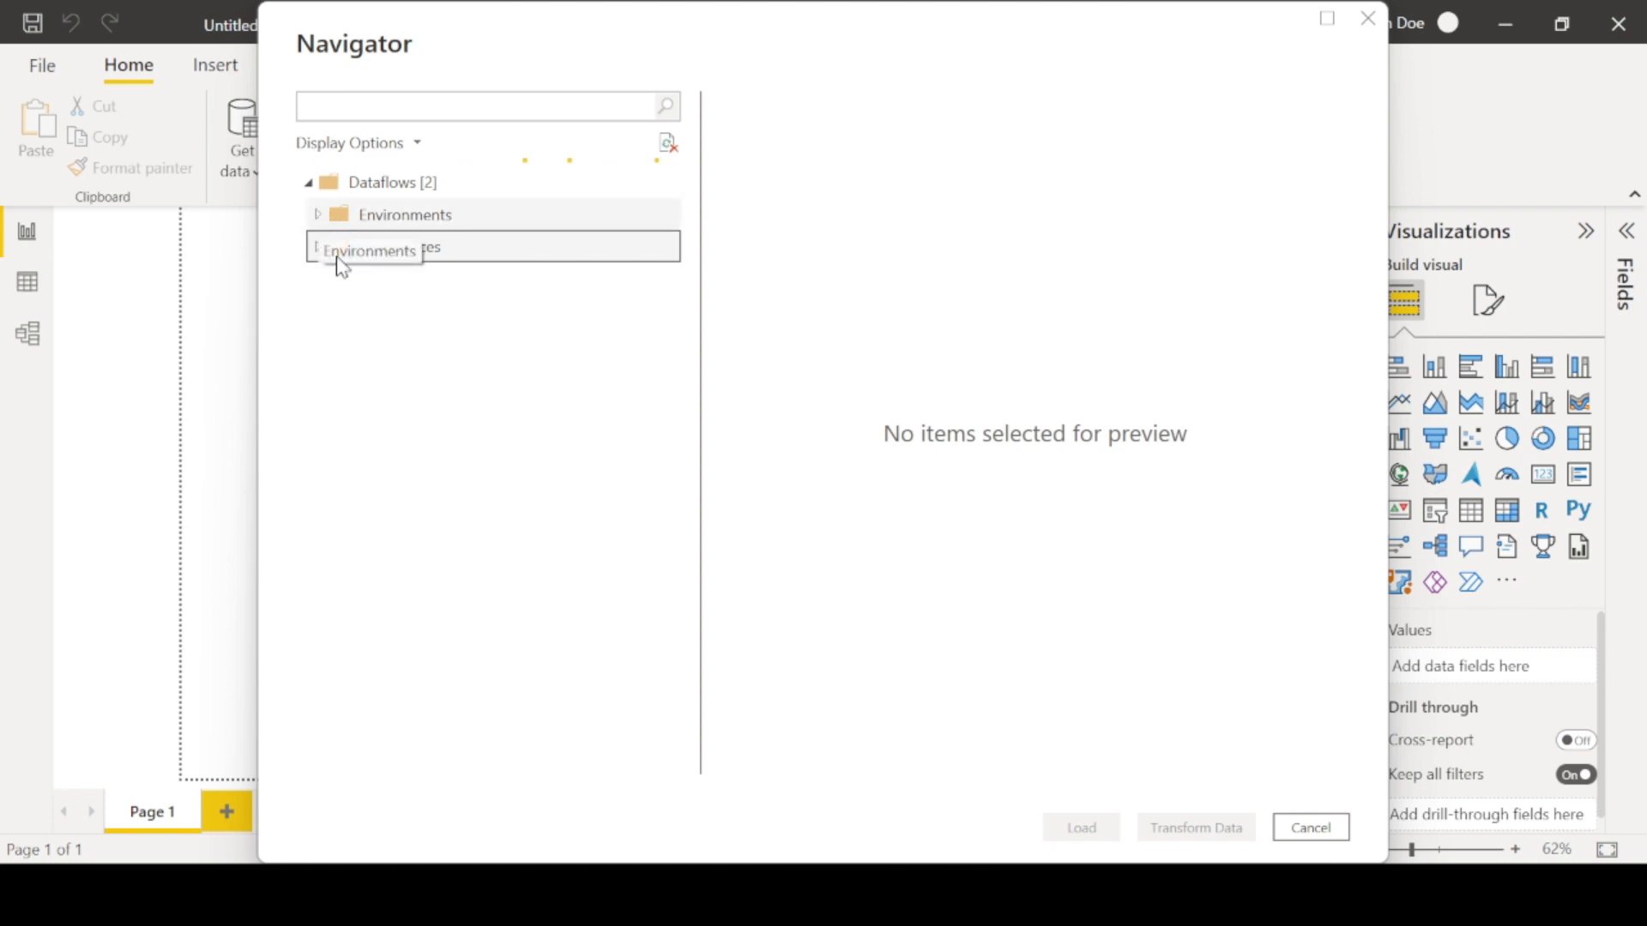
pyautogui.doubleClick(351, 255)
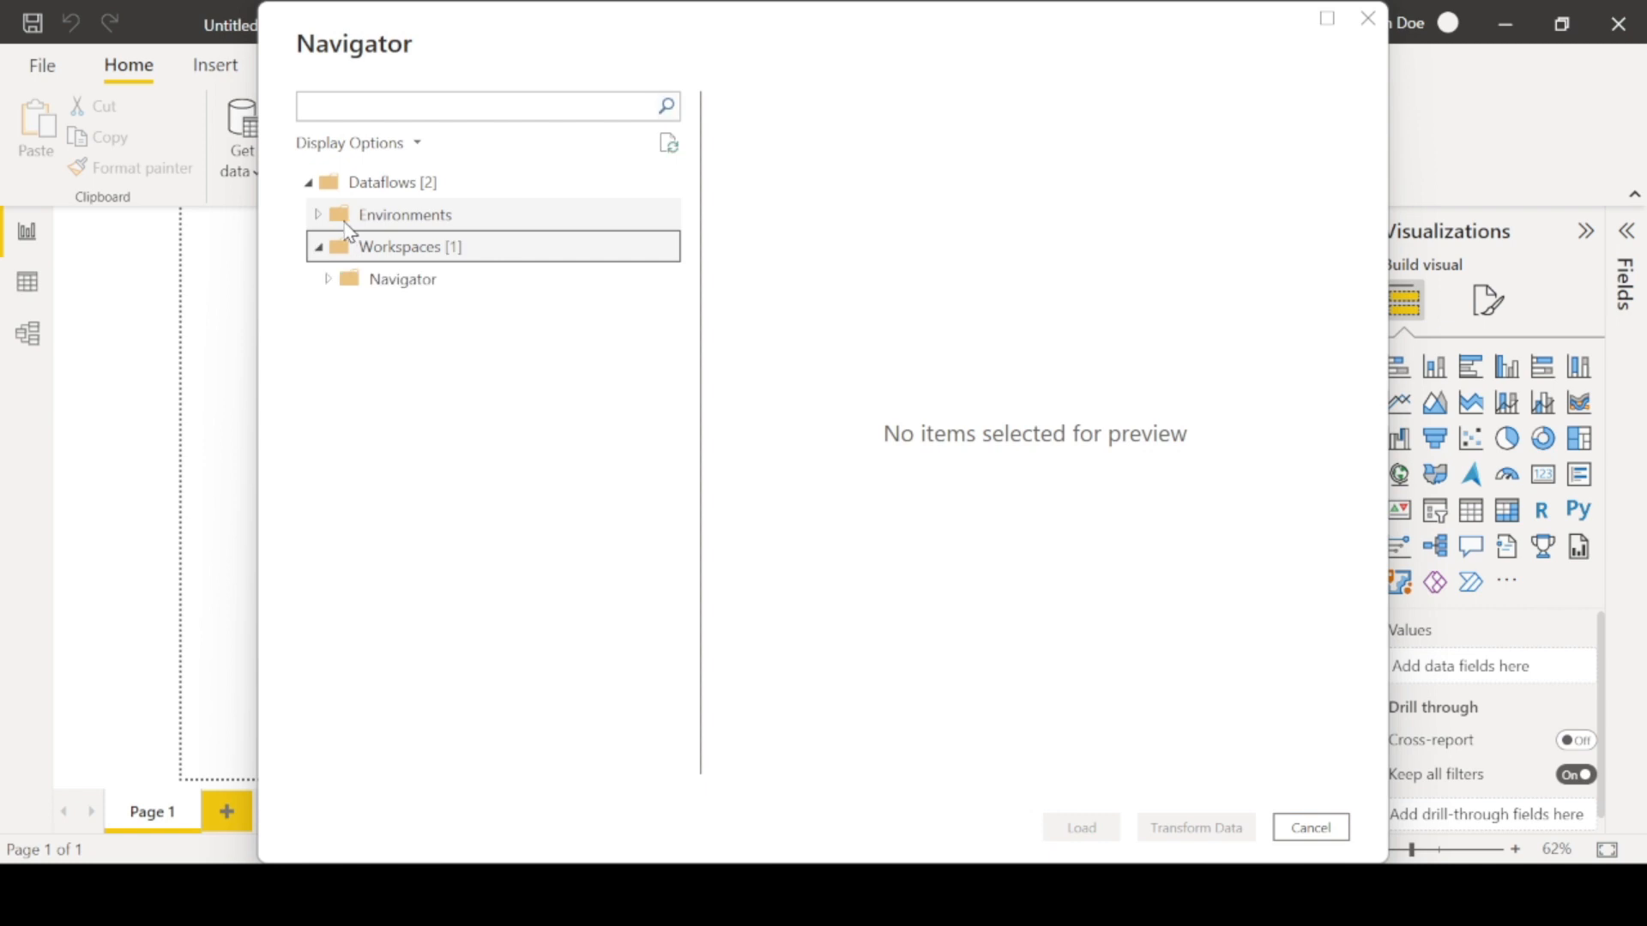
pyautogui.click(330, 284)
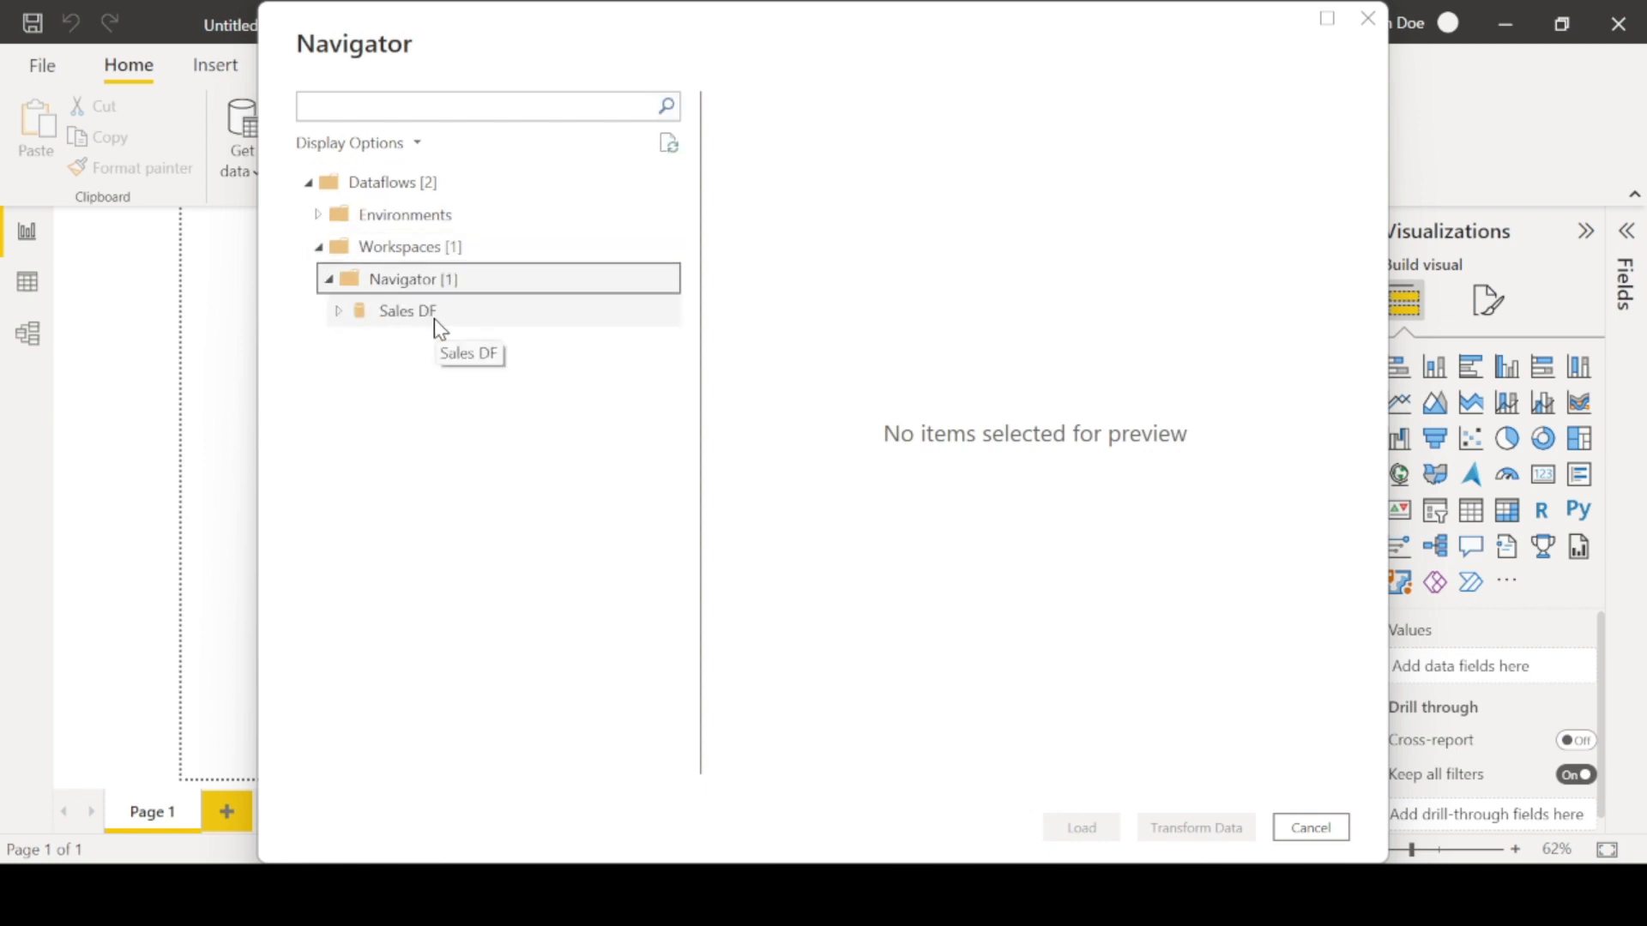
pyautogui.press('Escape')
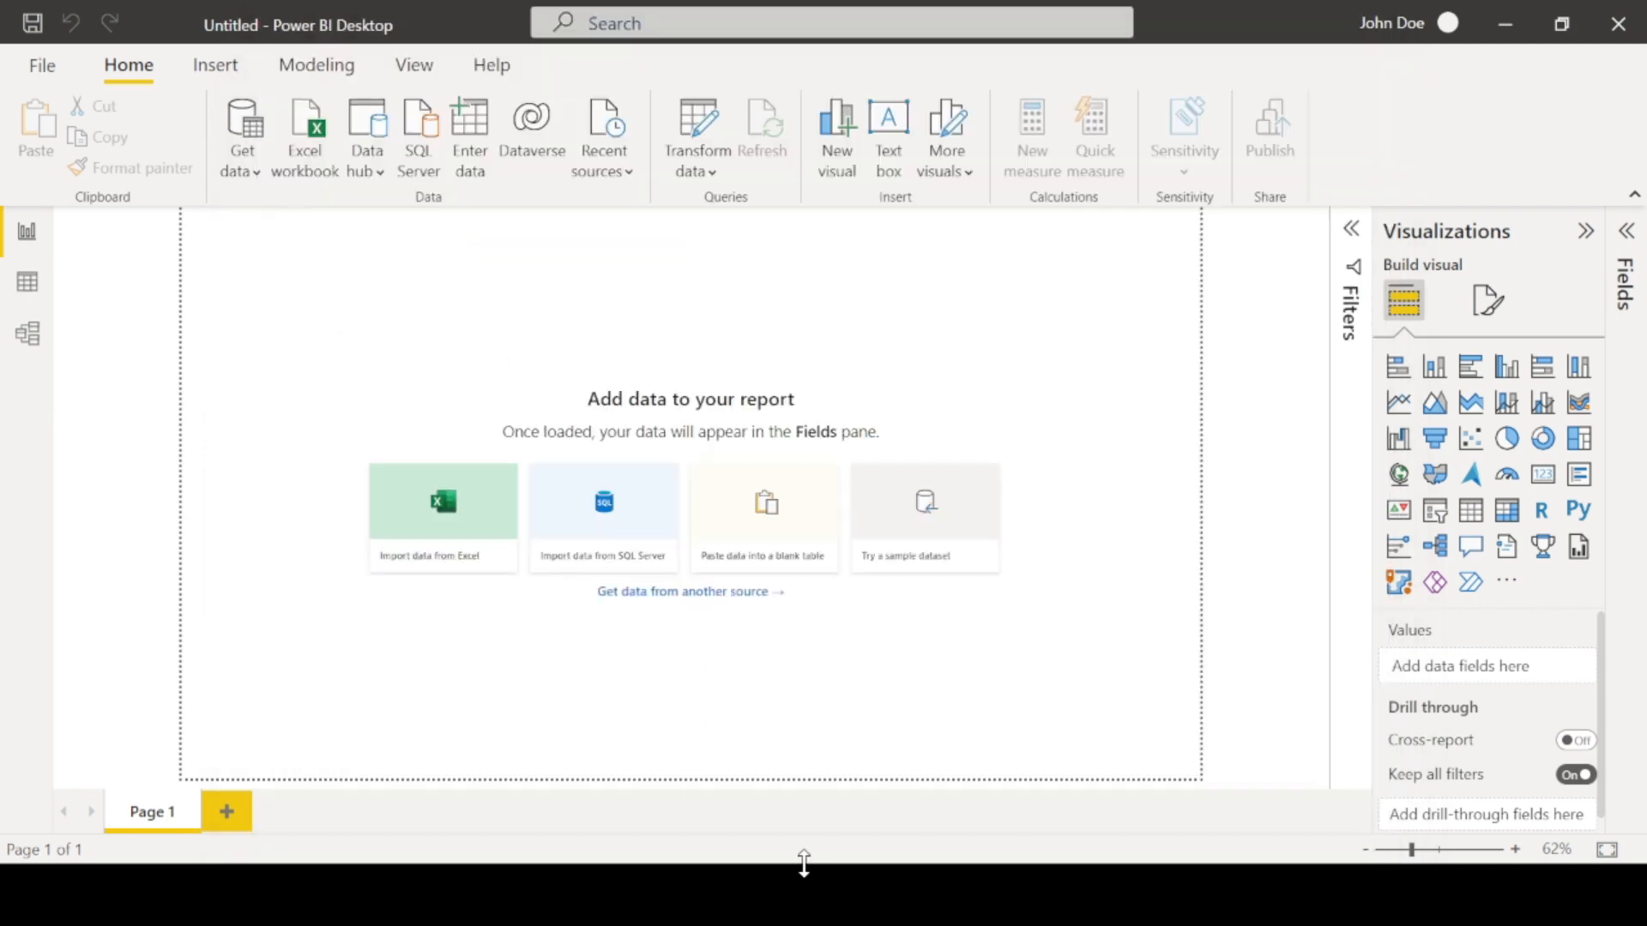
# - Switch to the browser and open the Navigator workspace in the Power BI service to review its items
pyautogui.press('super+d')
pyautogui.click(836, 897)
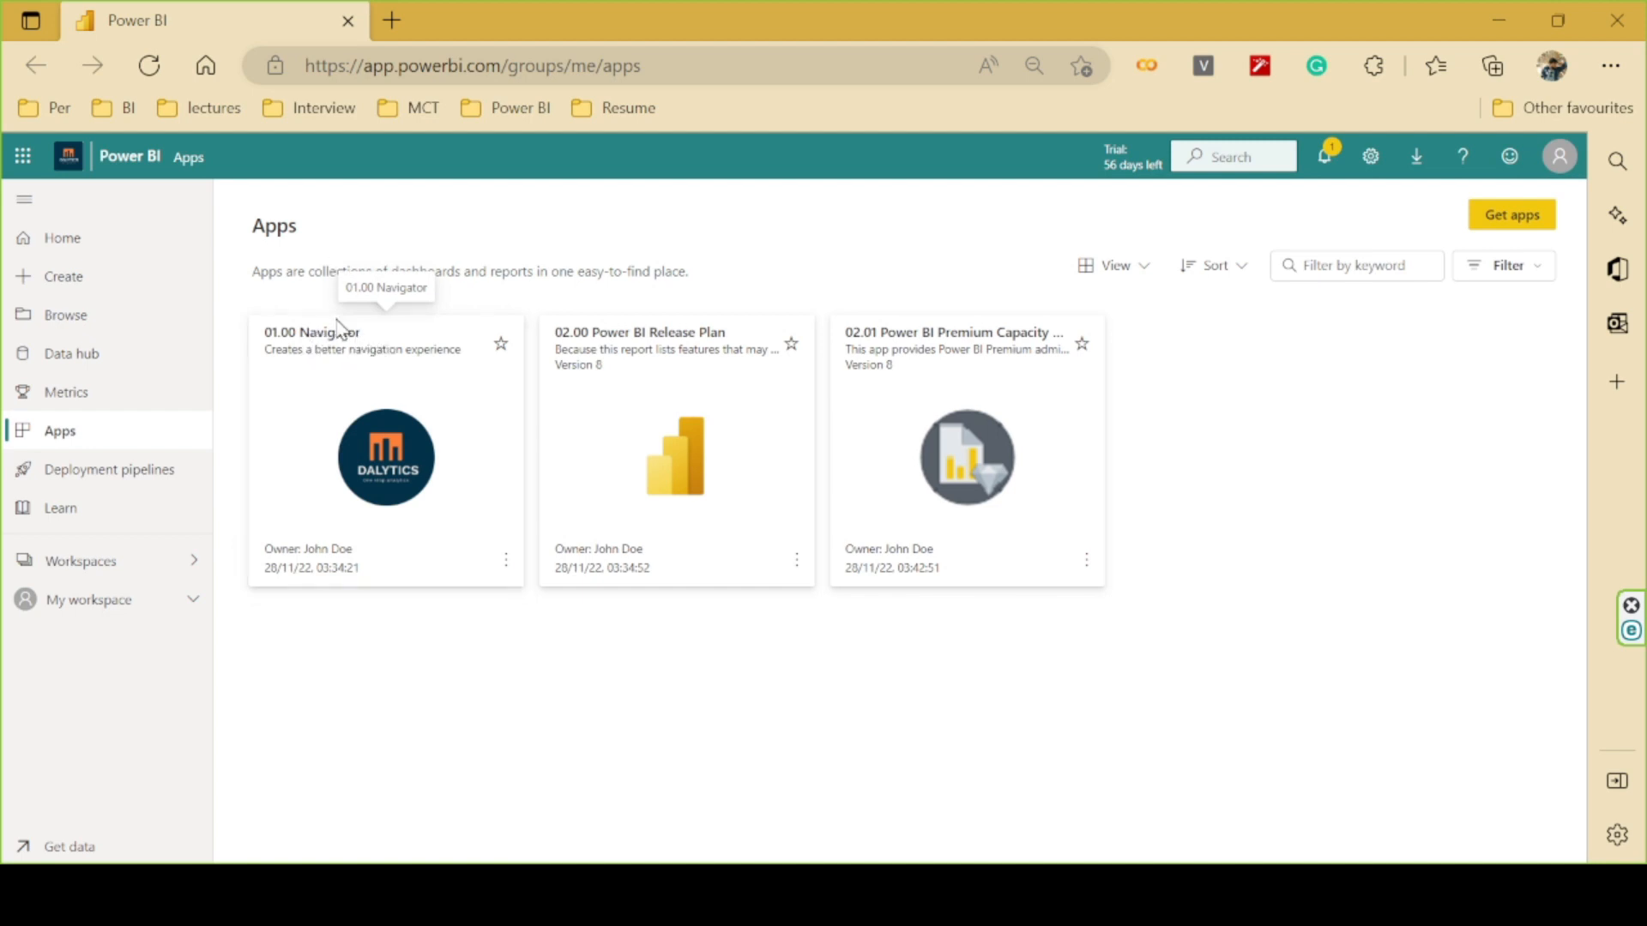
pyautogui.click(377, 365)
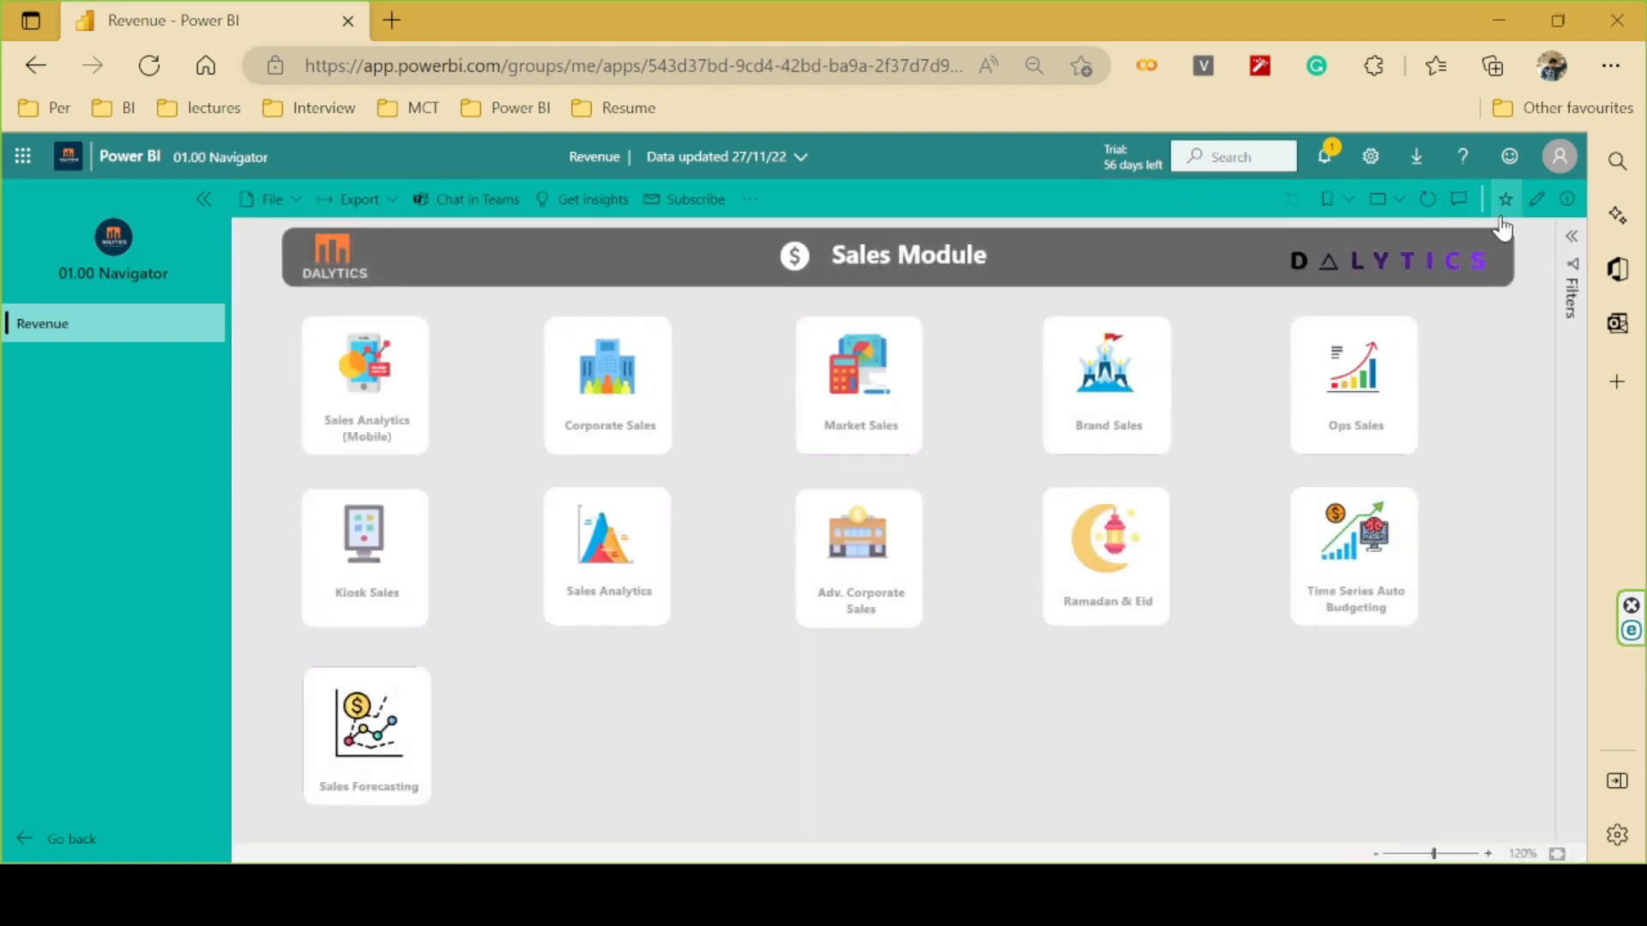
pyautogui.click(1534, 209)
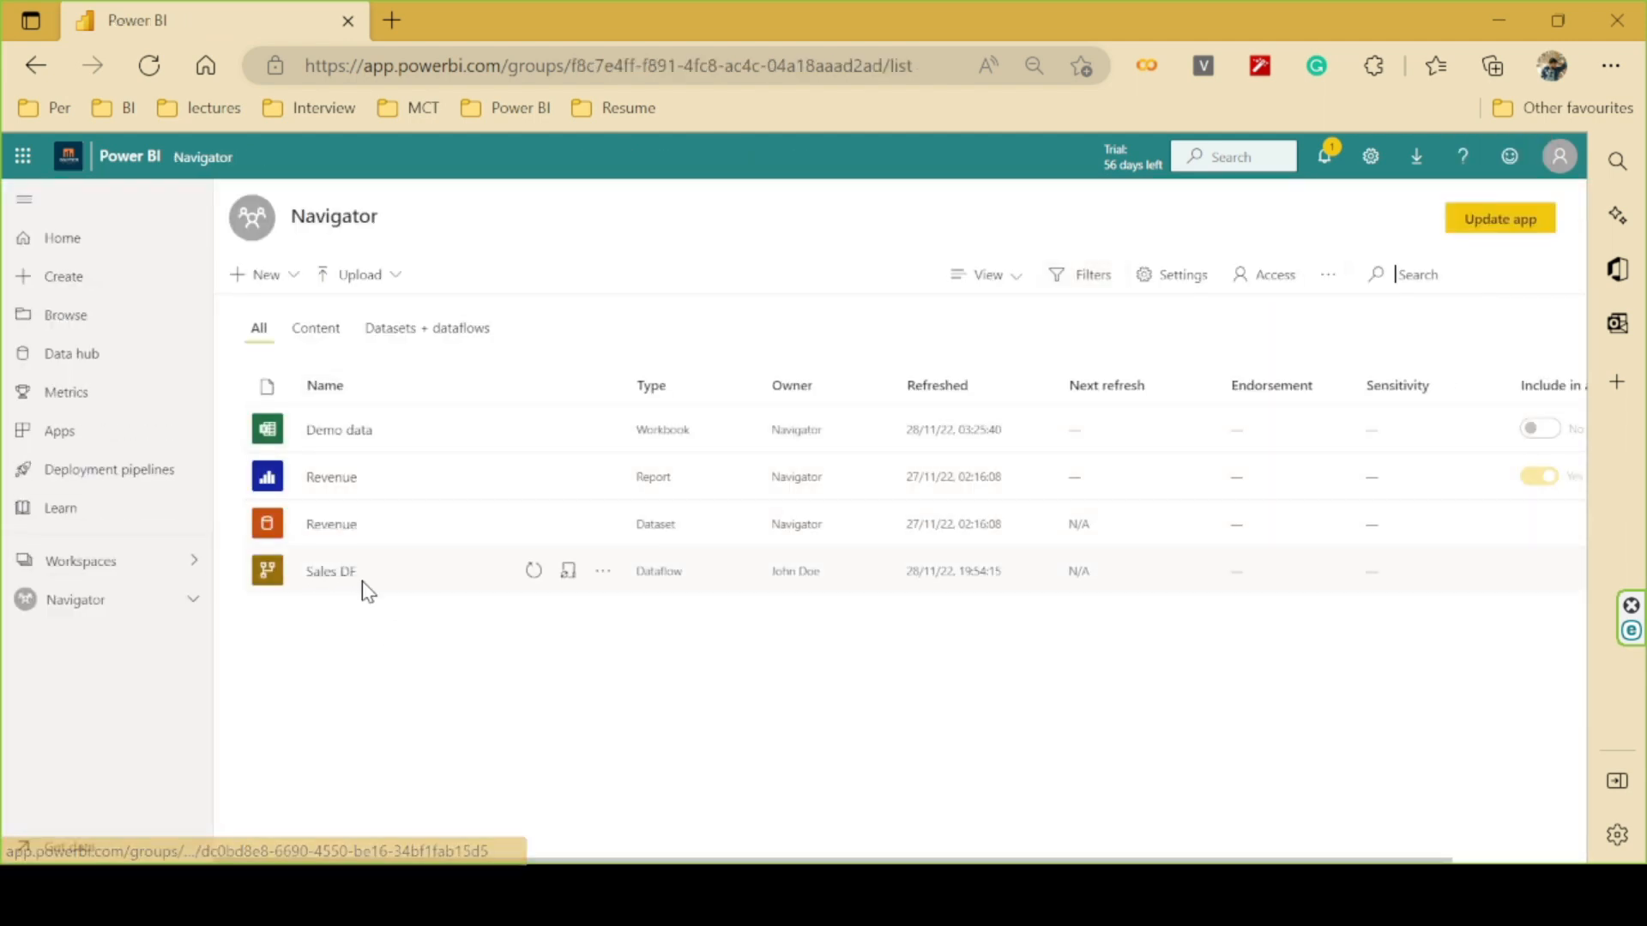
pyautogui.click(365, 478)
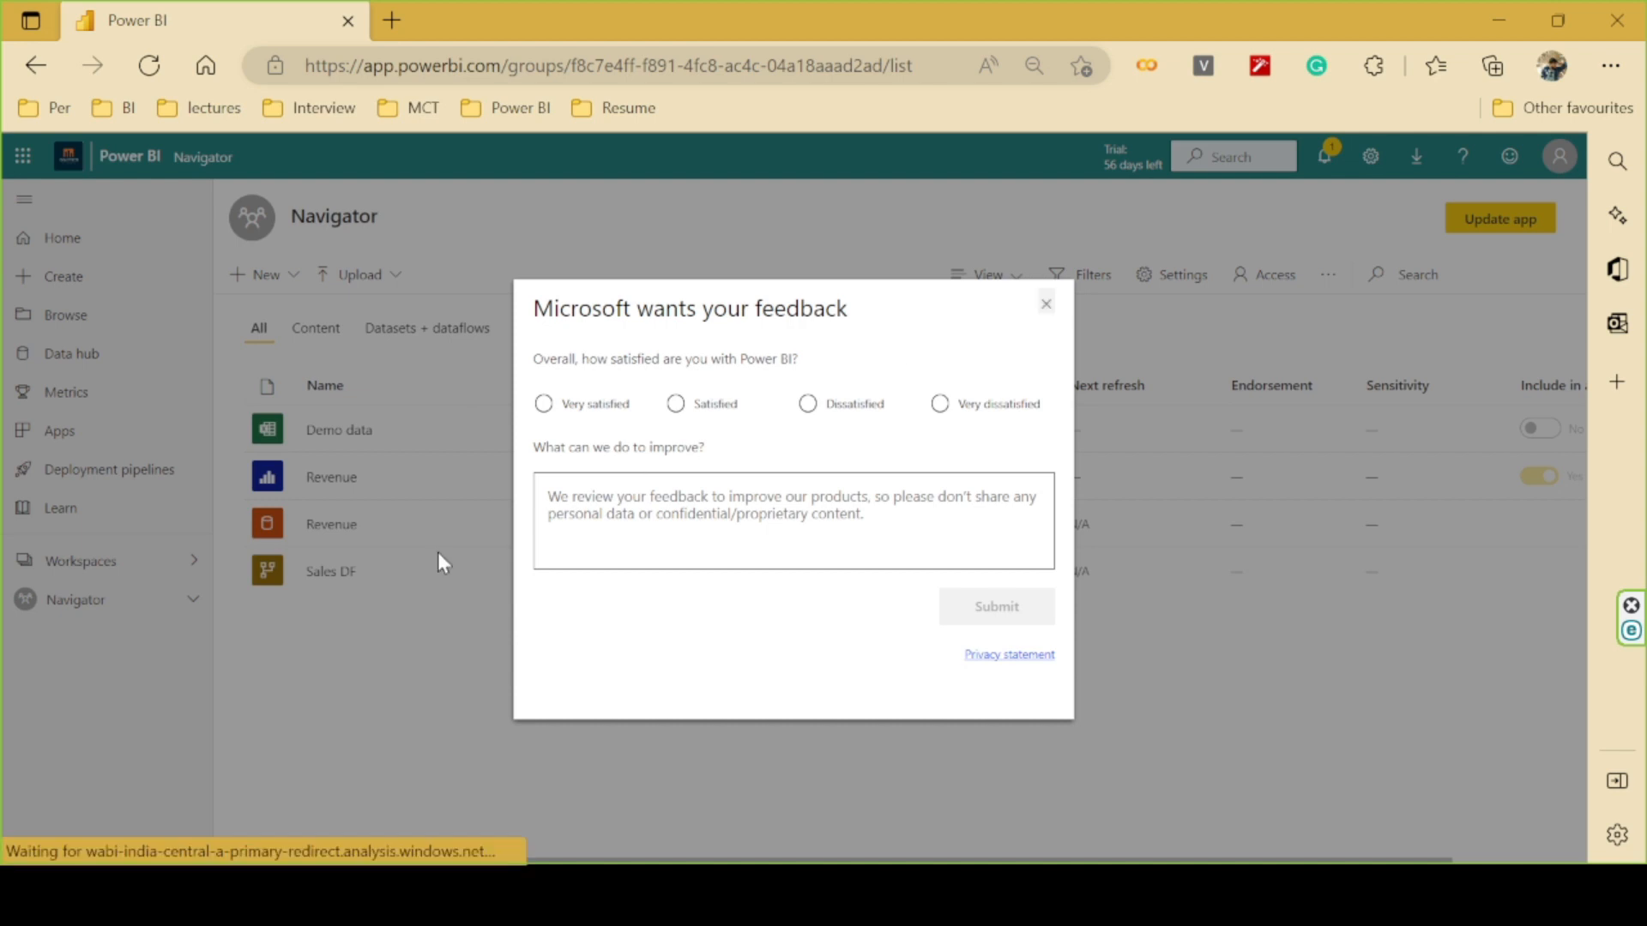
pyautogui.click(1046, 304)
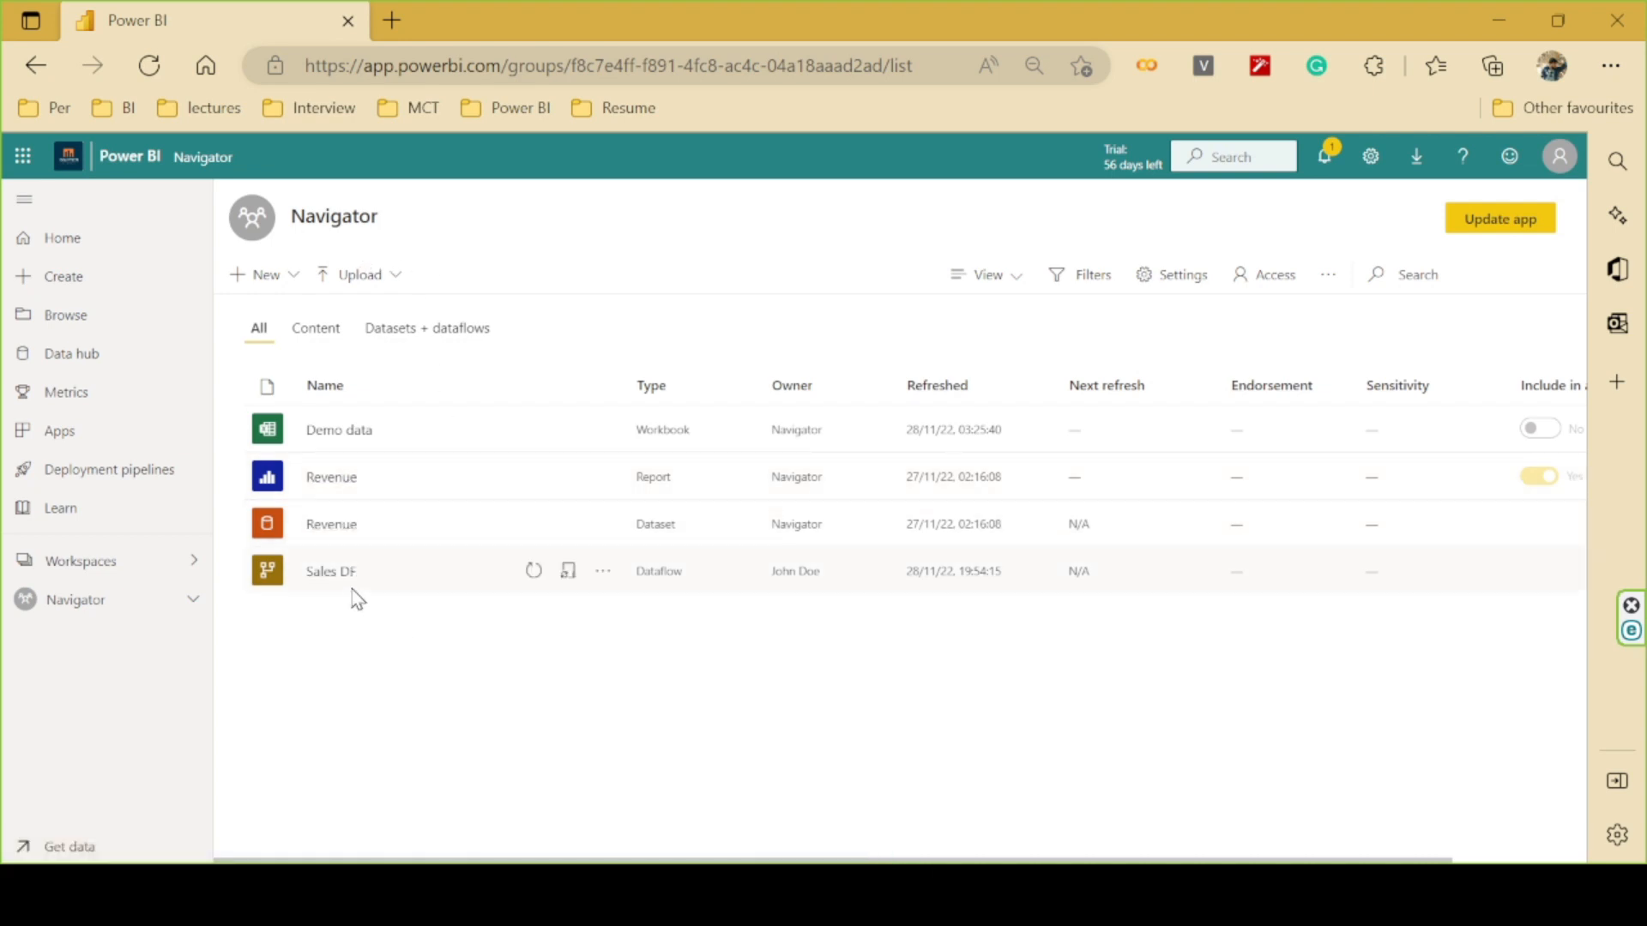
# - Back in Power BI Desktop, connect to Dataflows and expand Workspaces, Navigator and the Sales DF dataflow
pyautogui.hotkey('alt', 'Tab')
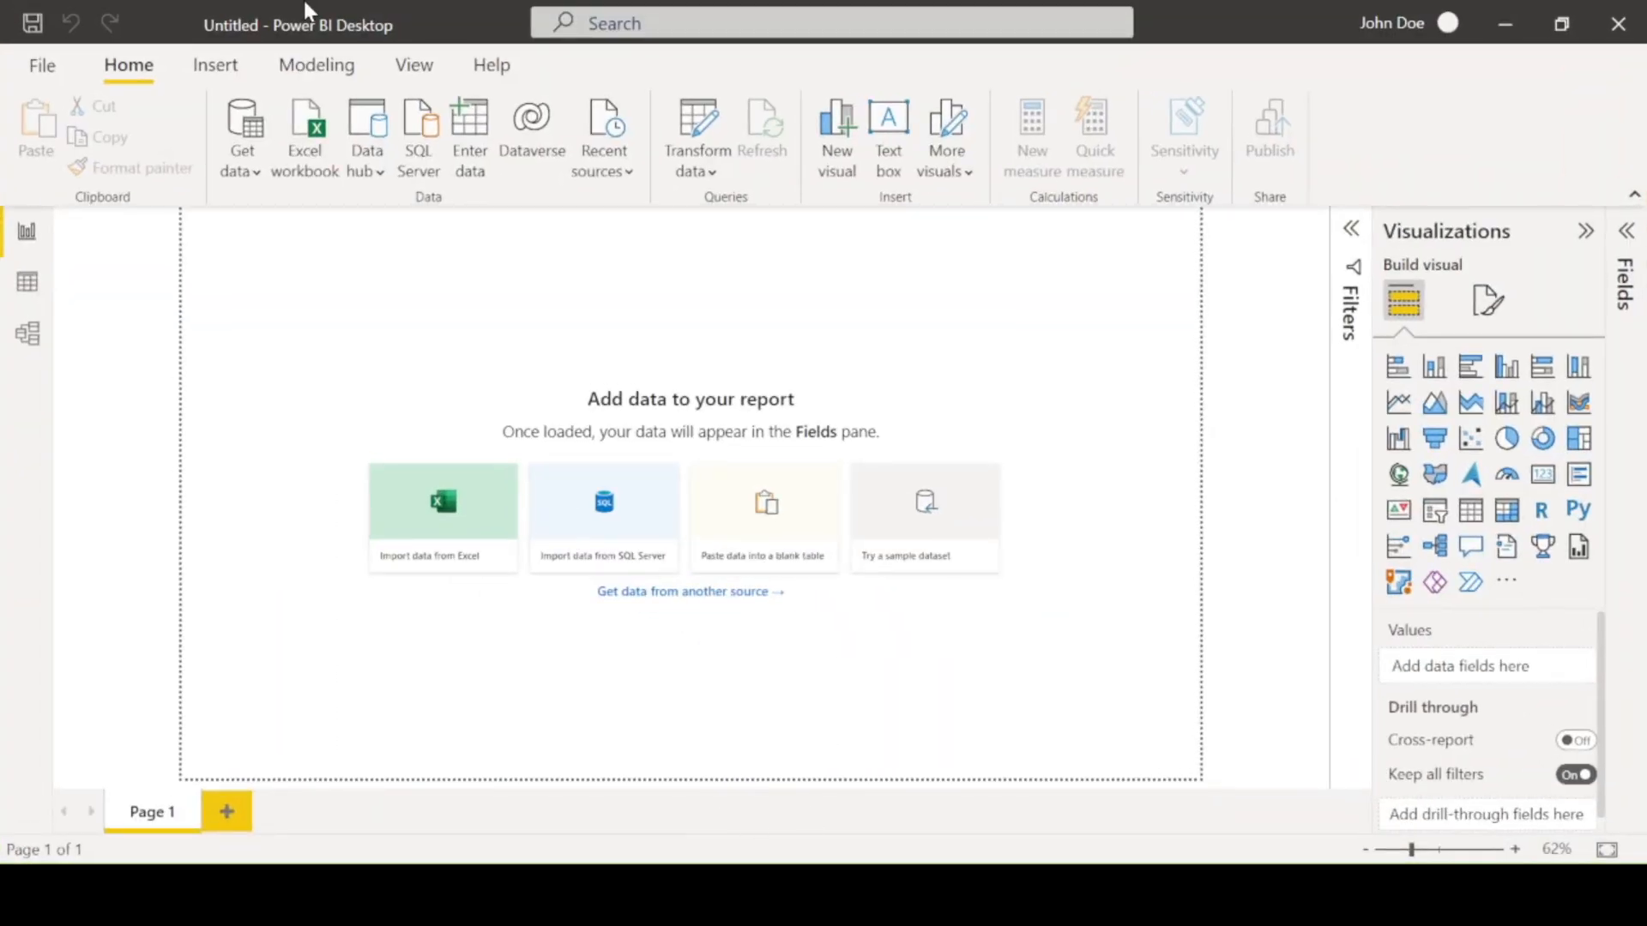
pyautogui.click(254, 163)
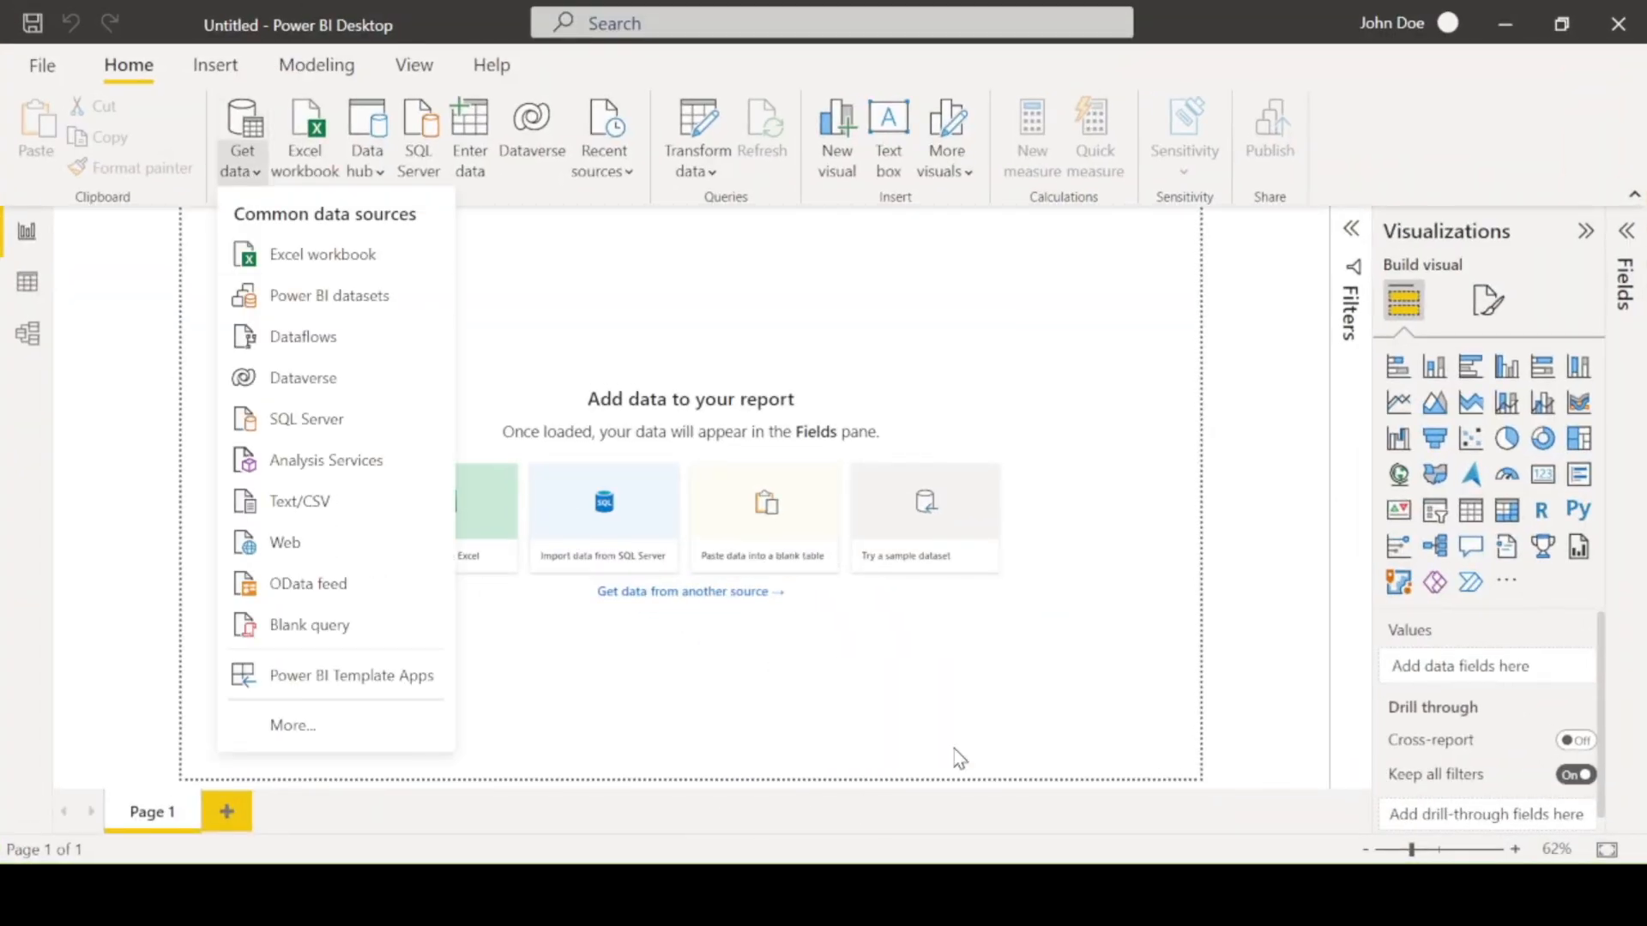
pyautogui.hotkey('alt', 'Tab')
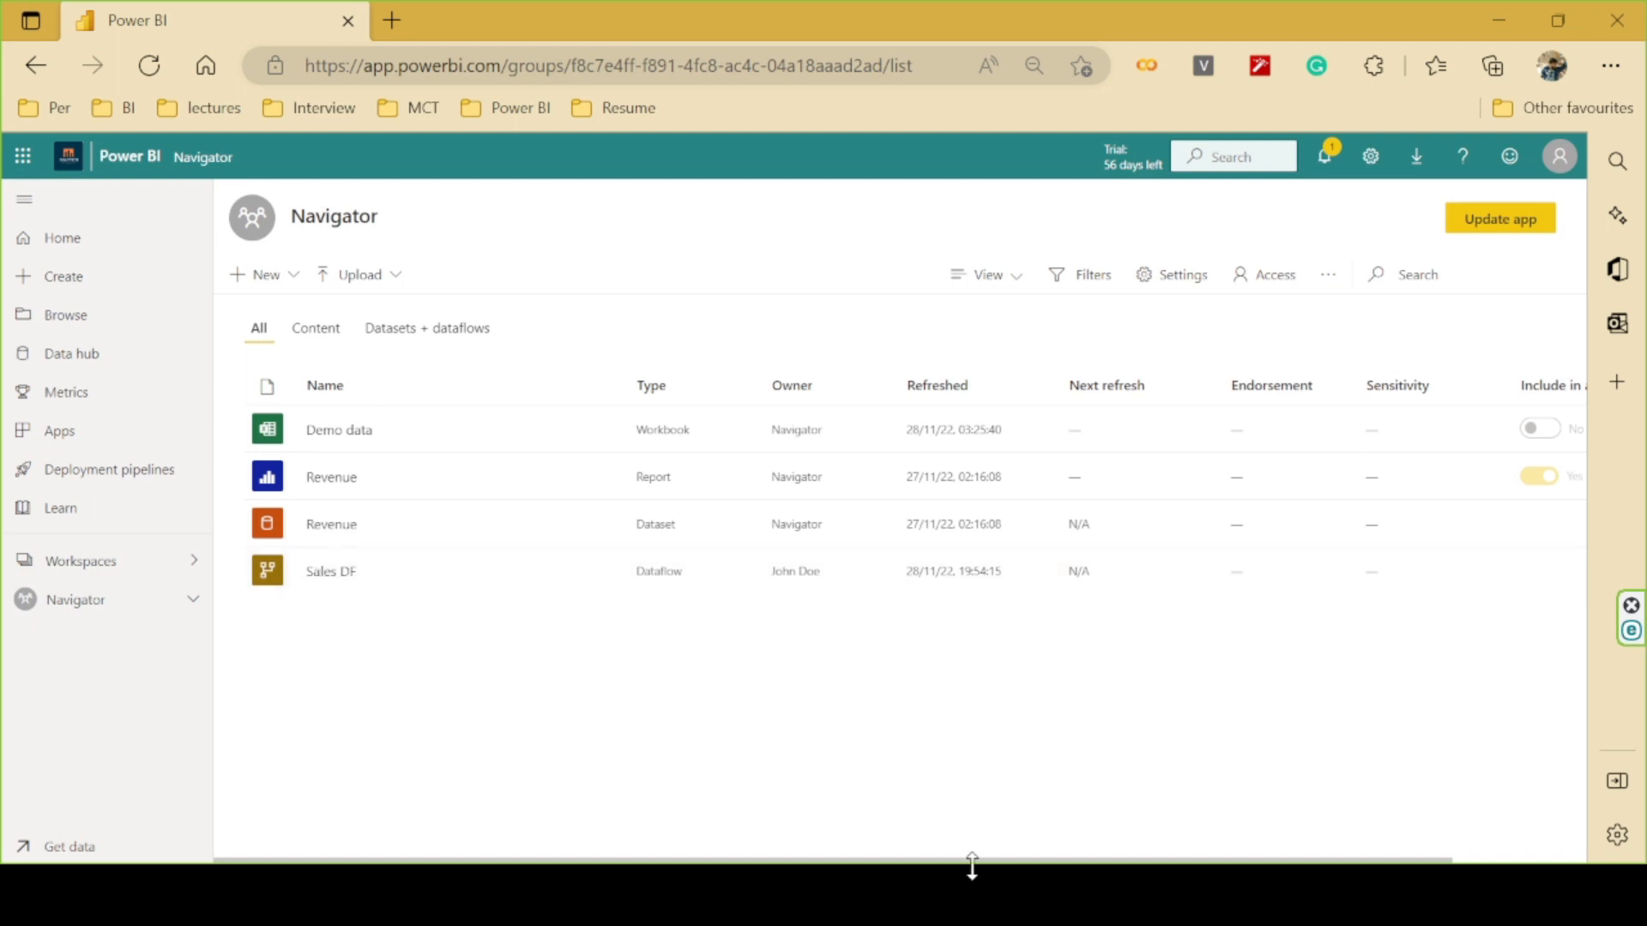
pyautogui.hotkey('alt', 'Tab')
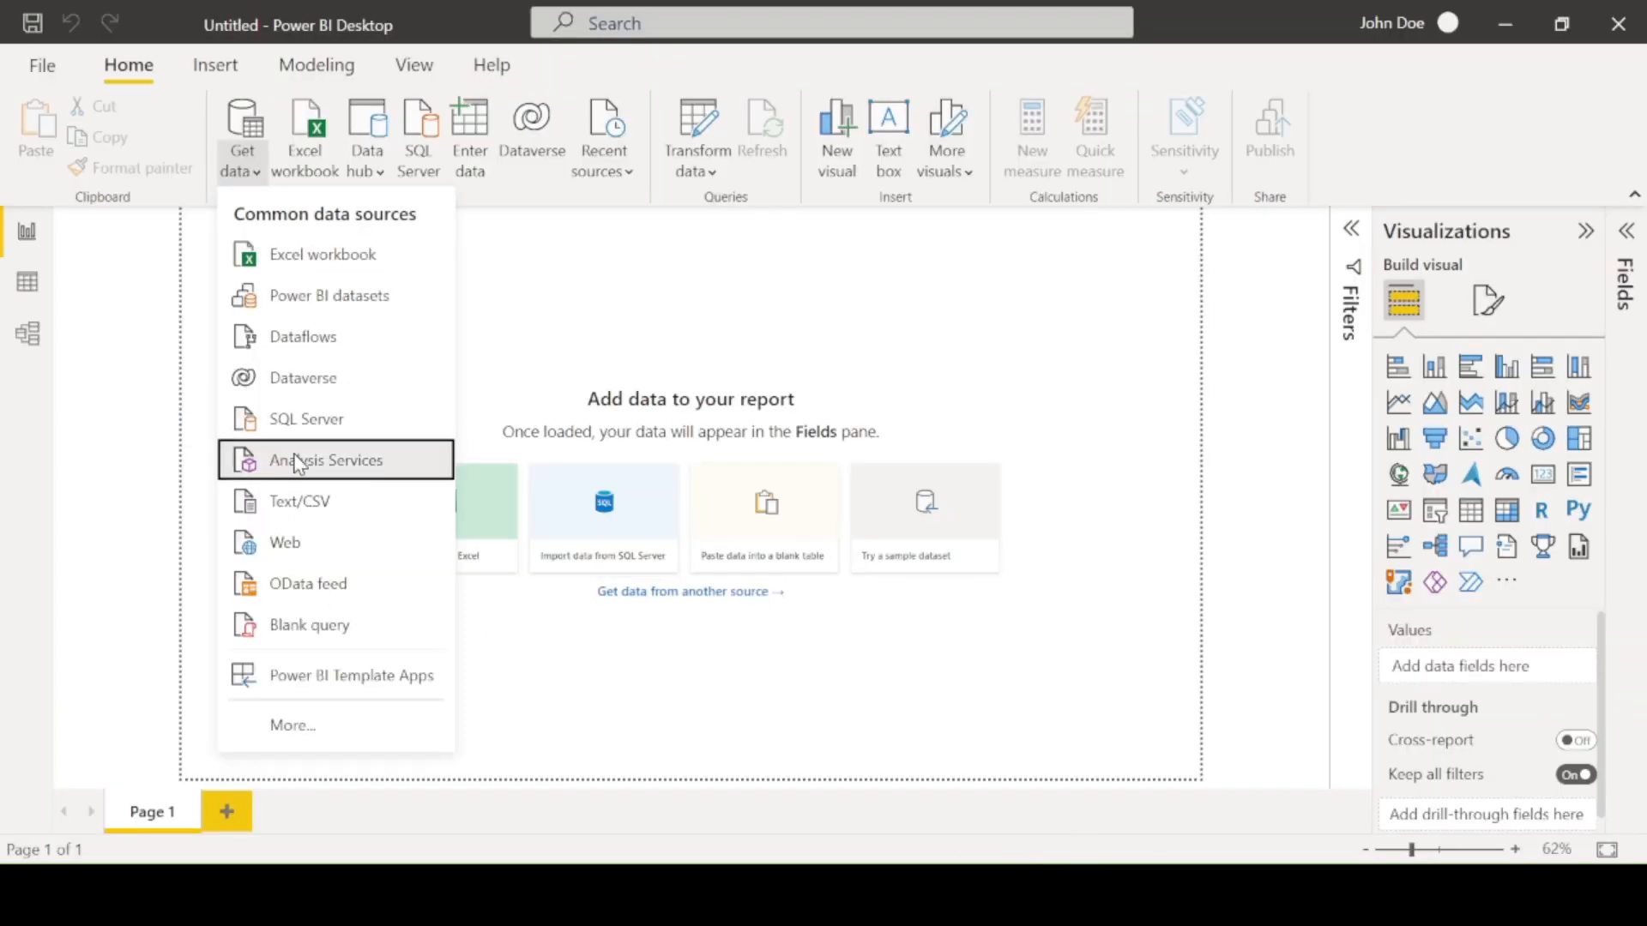
pyautogui.click(304, 337)
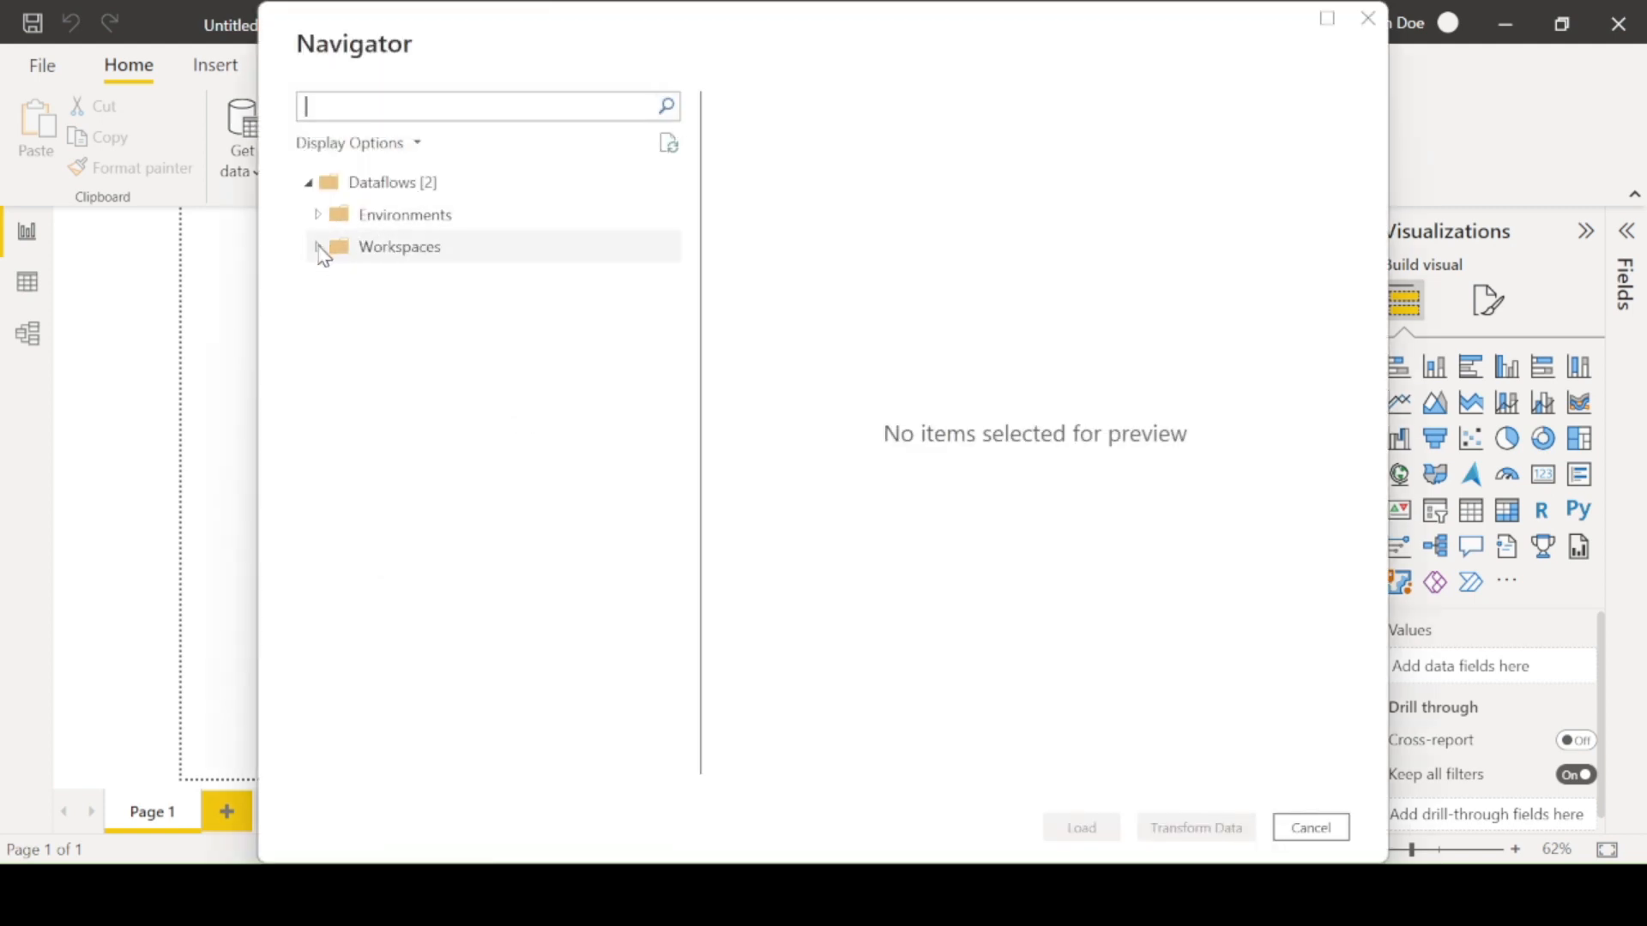
pyautogui.click(317, 254)
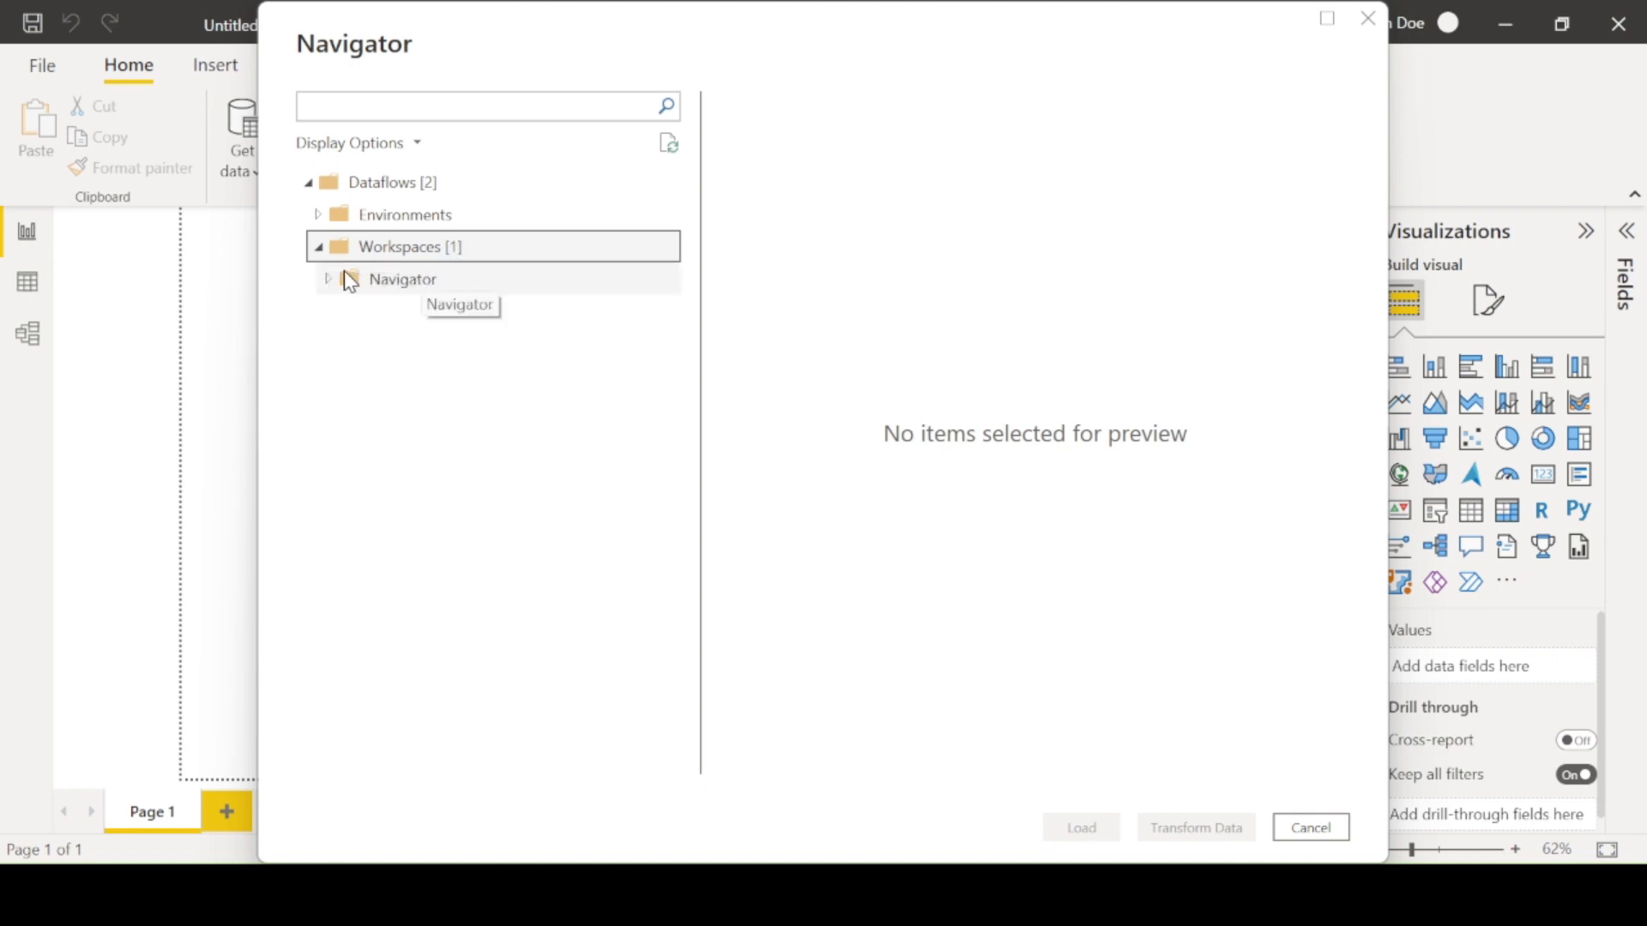
pyautogui.click(328, 278)
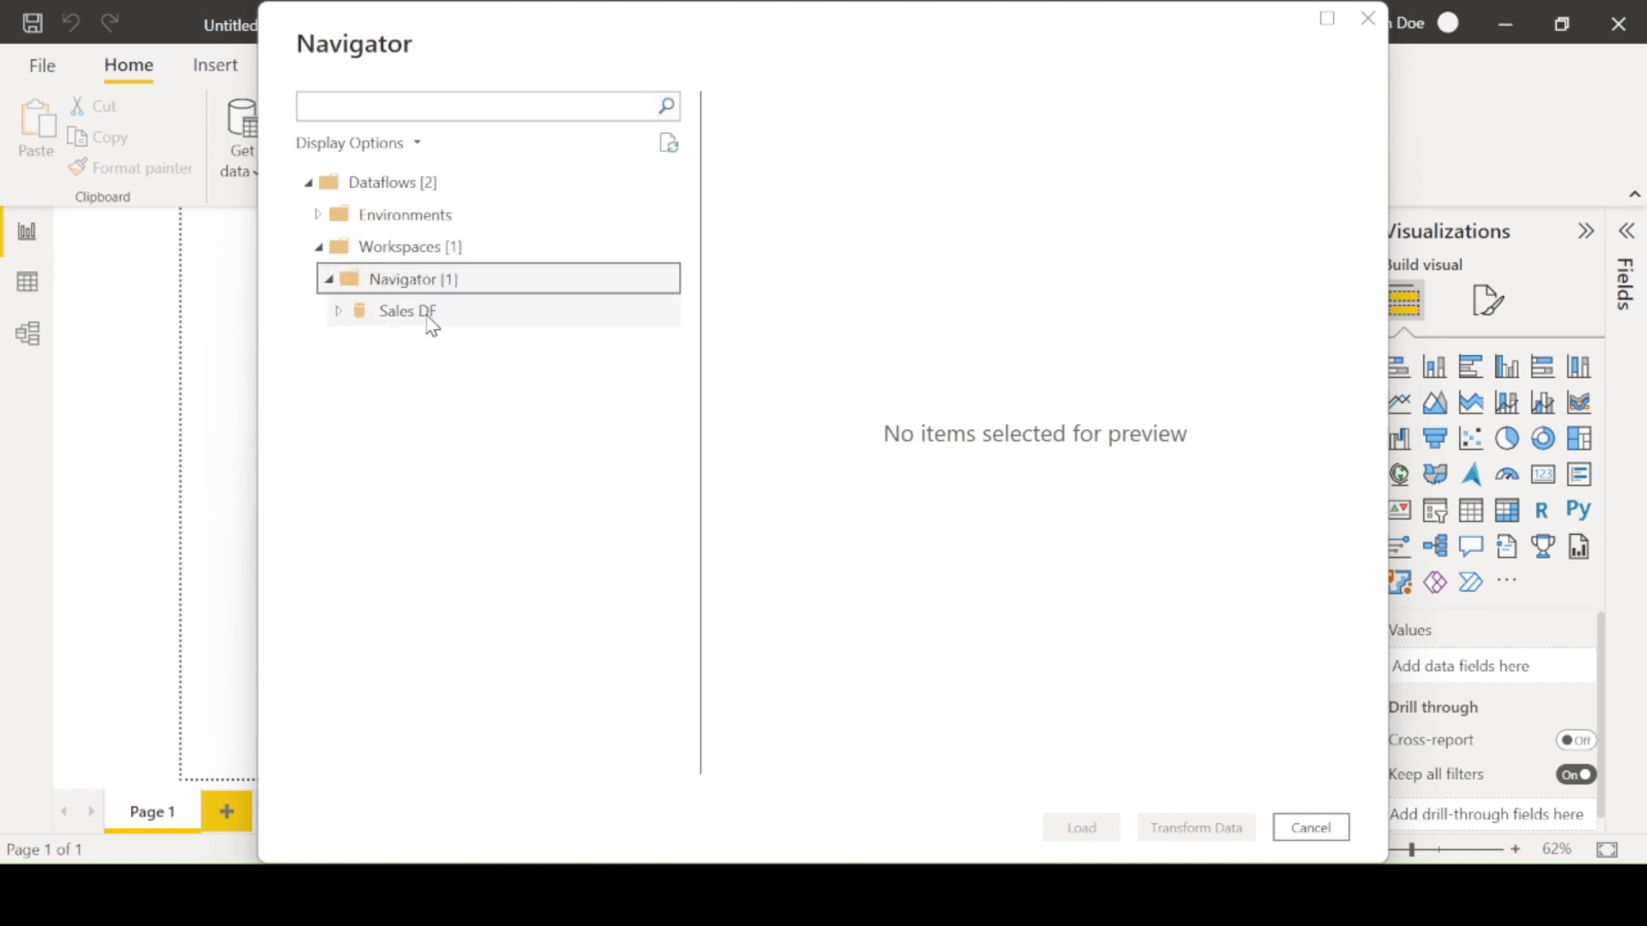
pyautogui.click(411, 329)
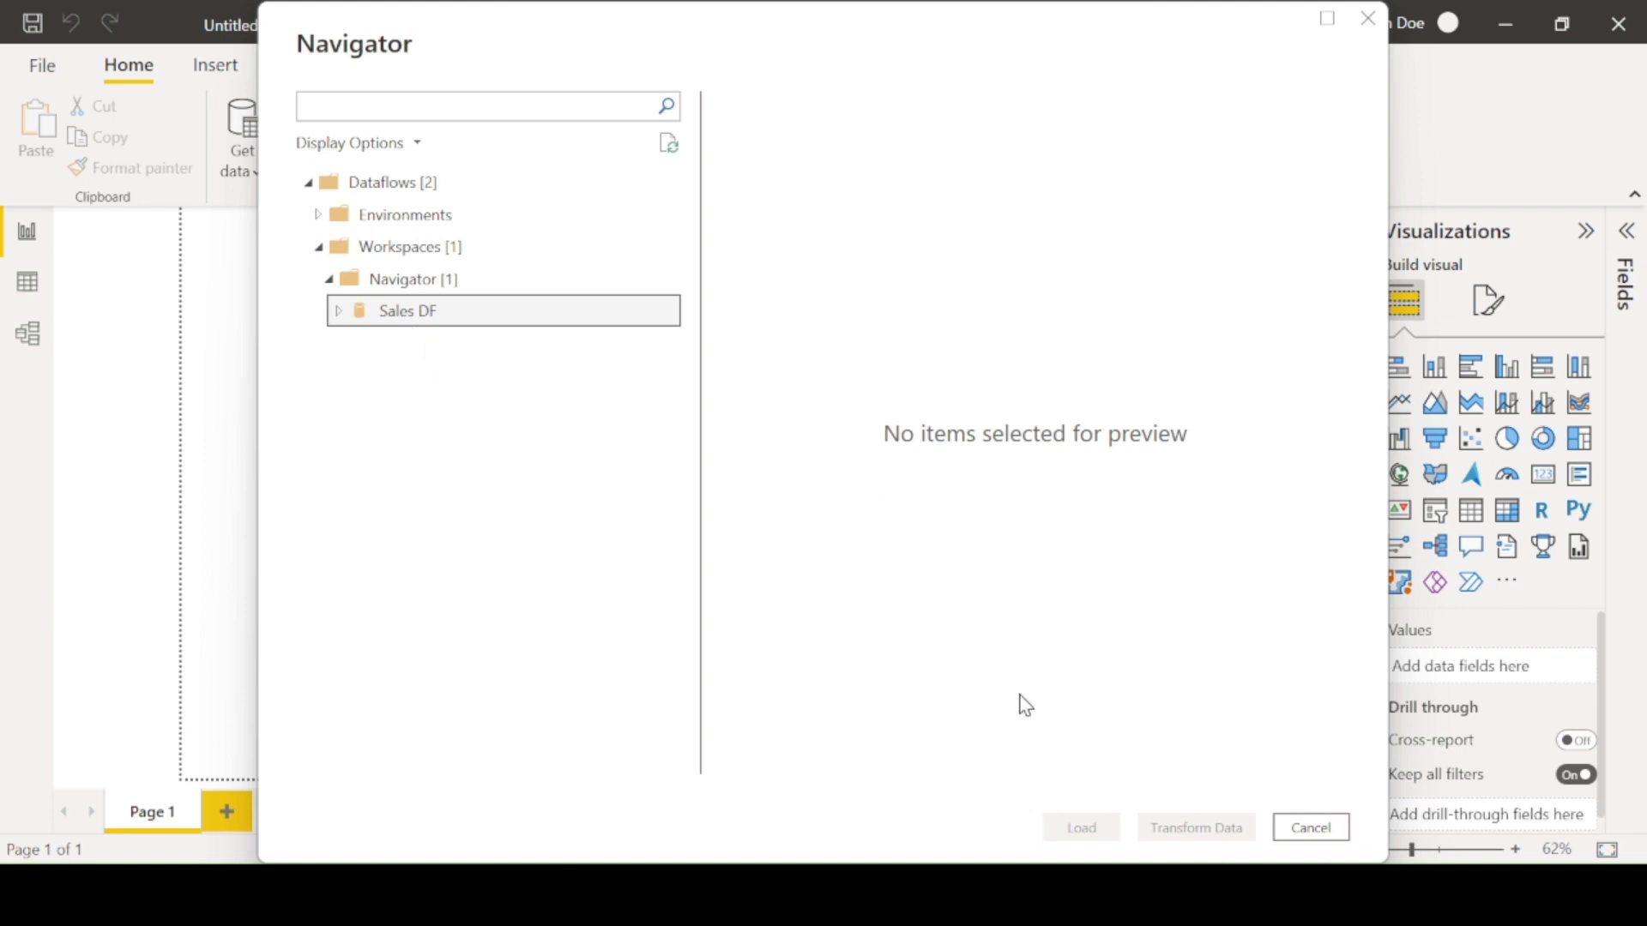
pyautogui.click(339, 311)
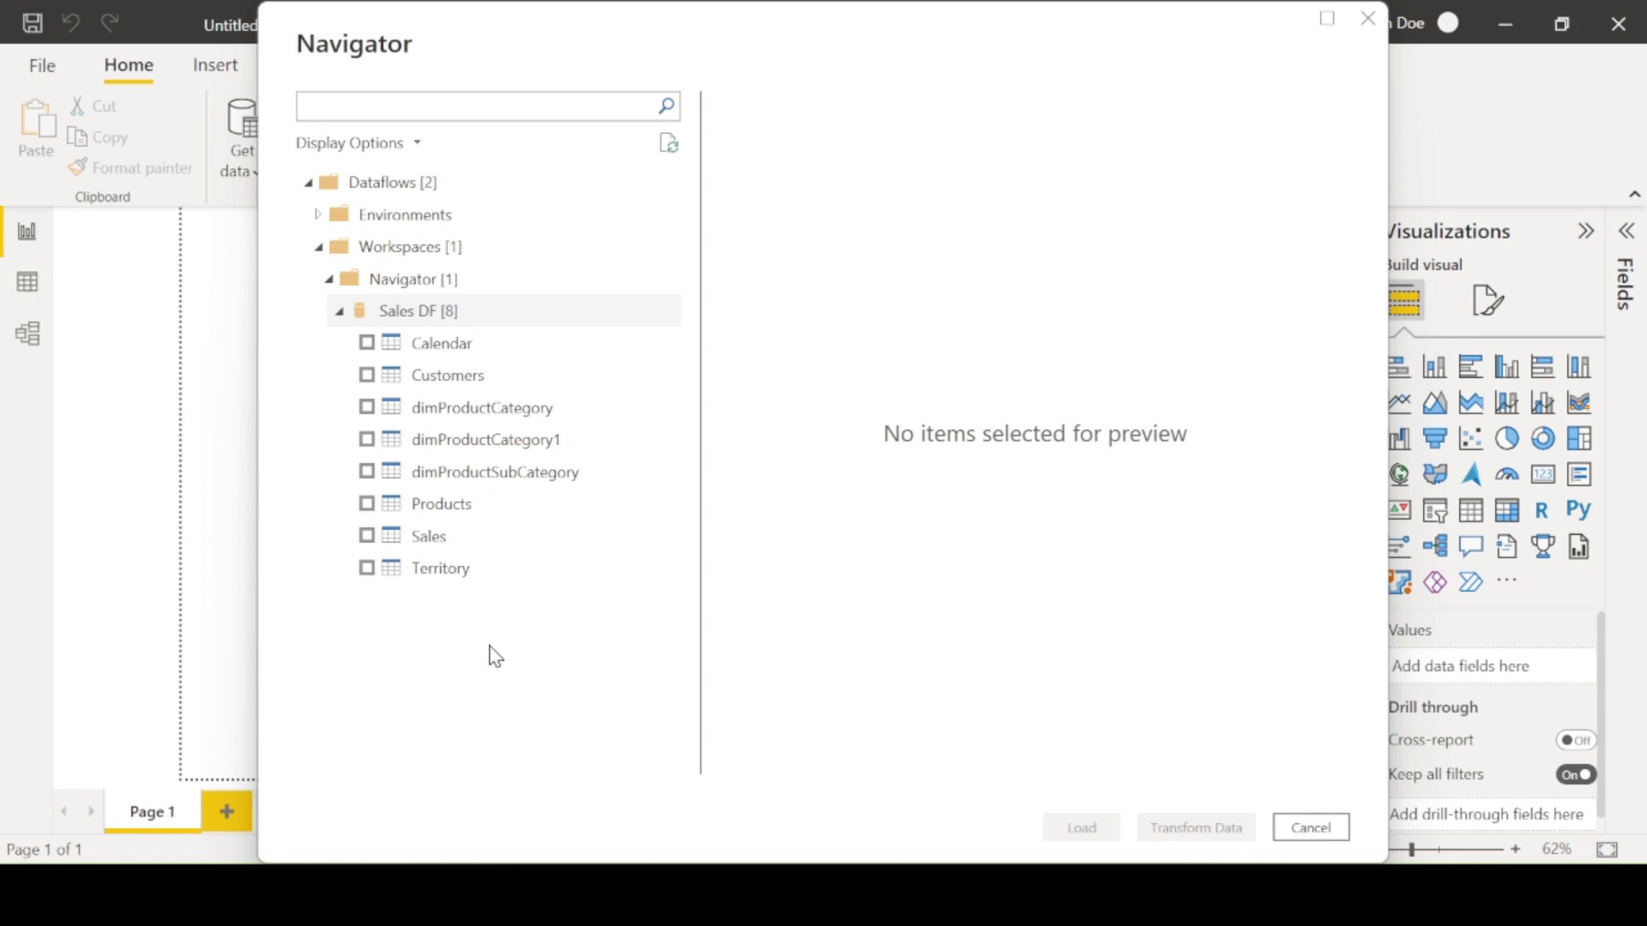
# - Select the Sales, dimProductCategory, dimProductSubCategory, dimProductCategory1 and Products tables for loading
pyautogui.click(367, 538)
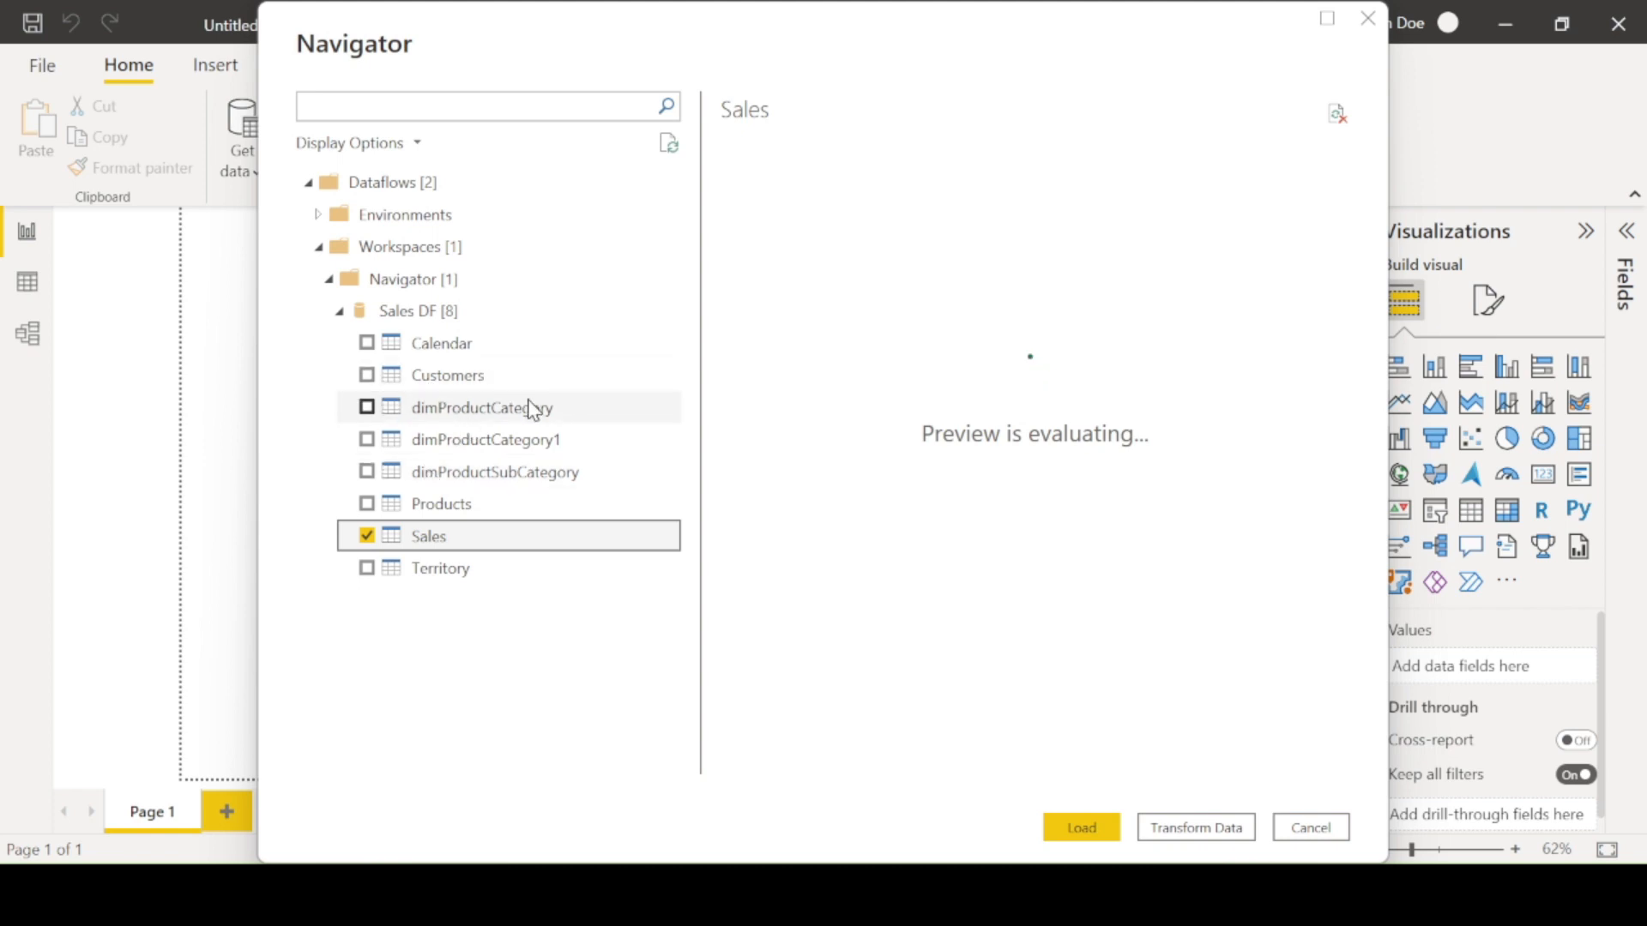
pyautogui.click(366, 409)
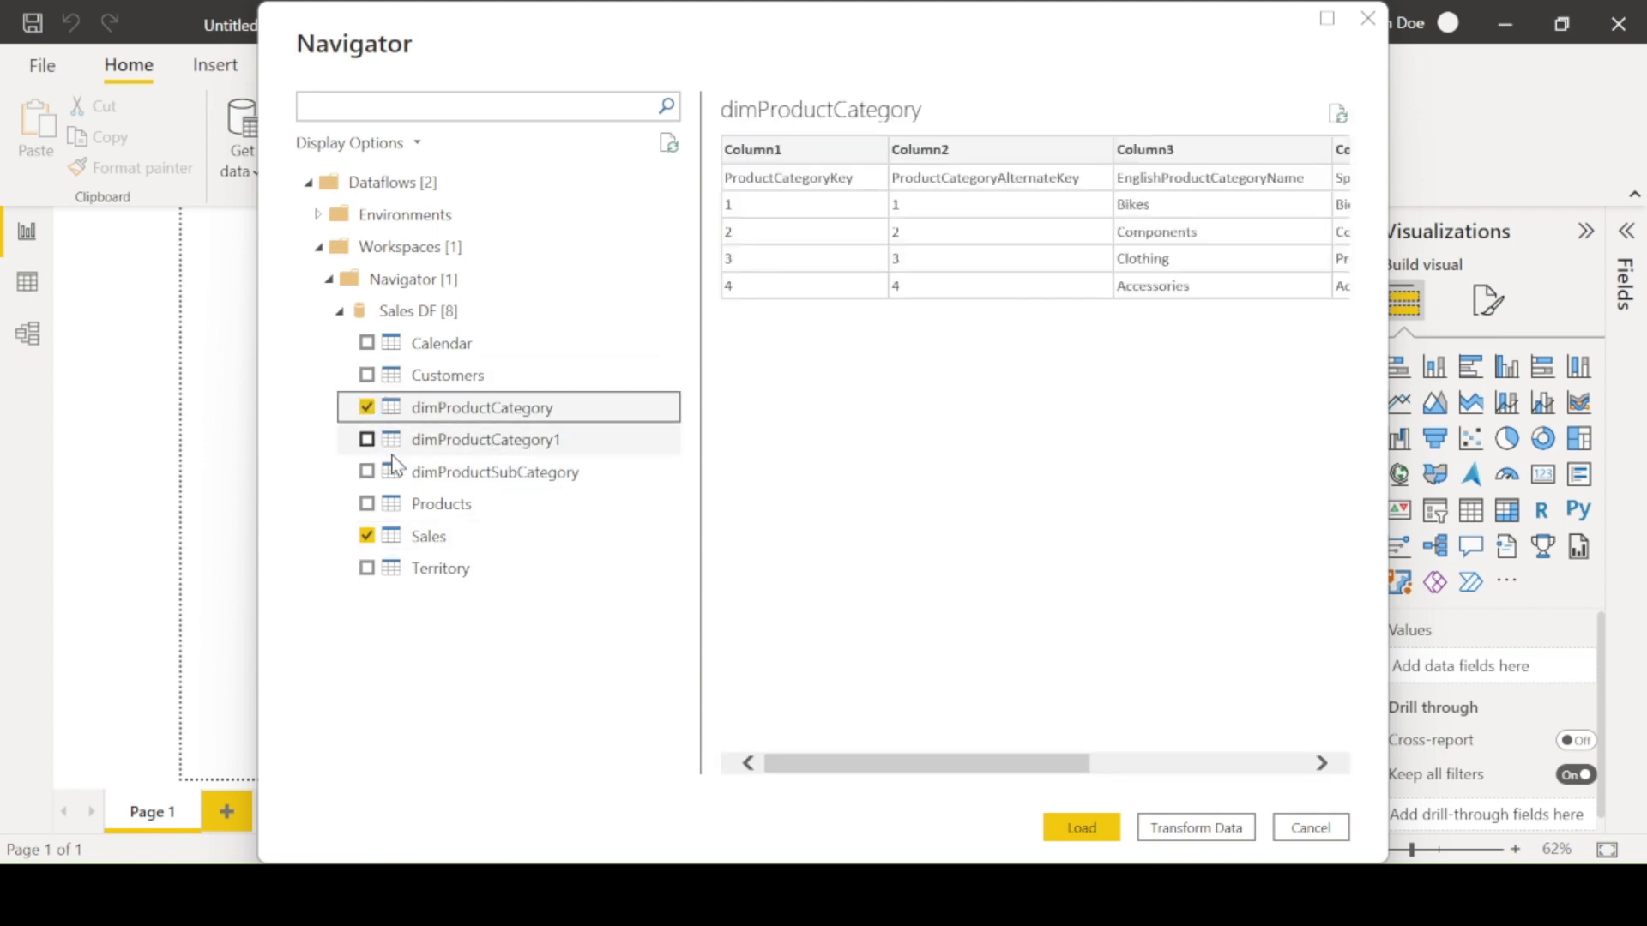
pyautogui.click(367, 470)
pyautogui.click(367, 439)
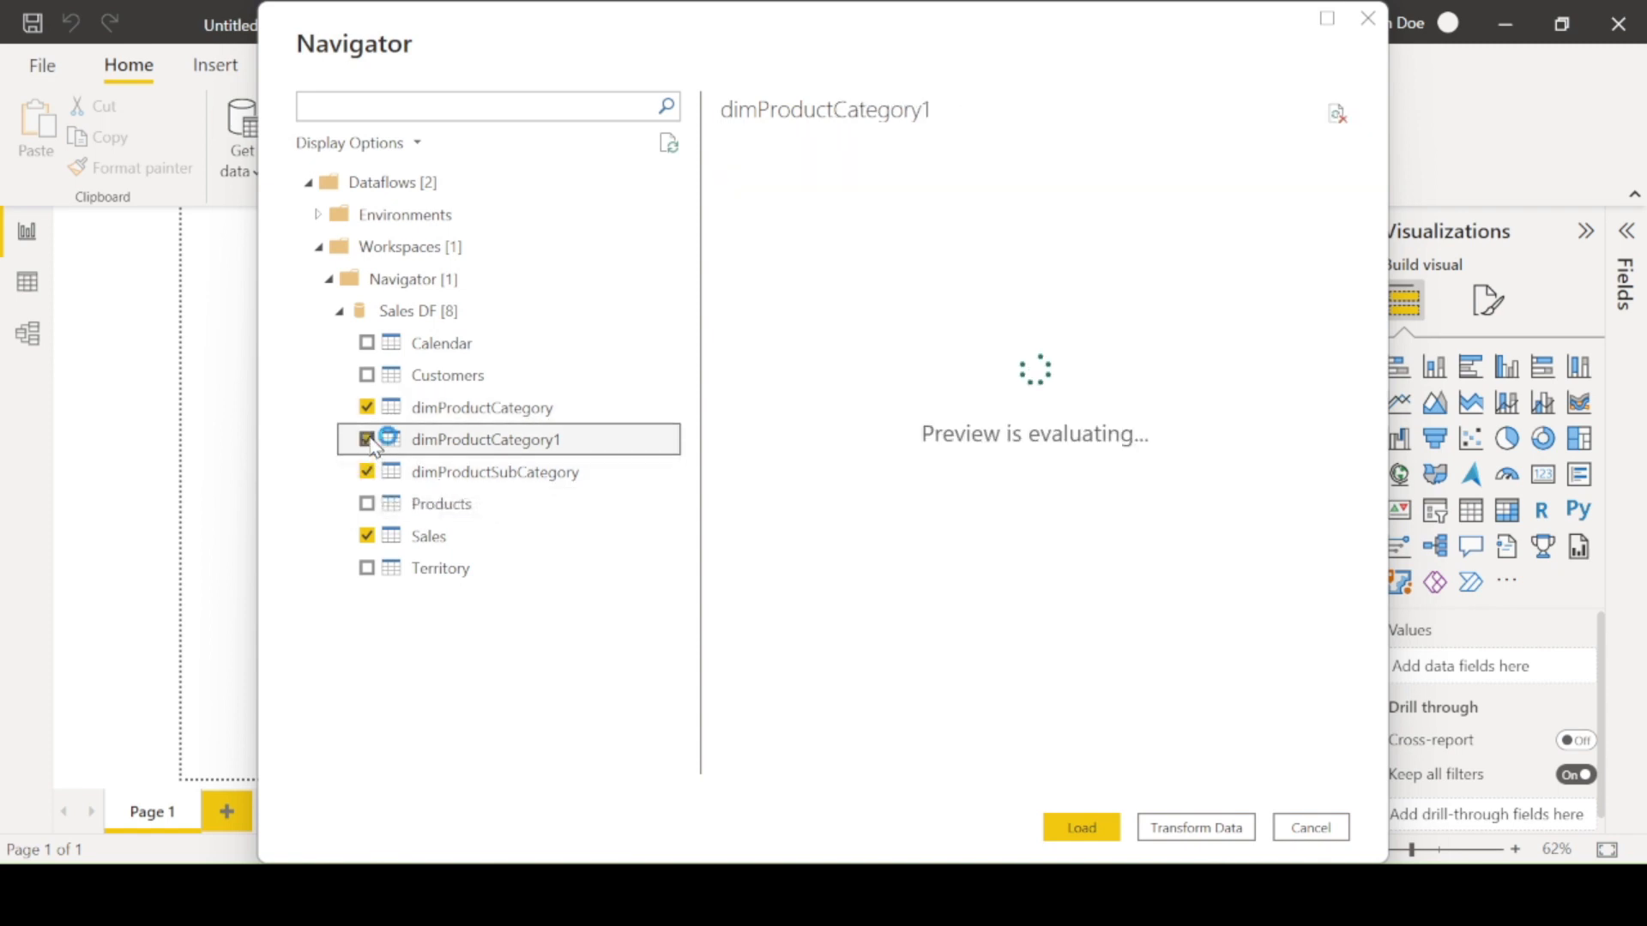
pyautogui.click(370, 504)
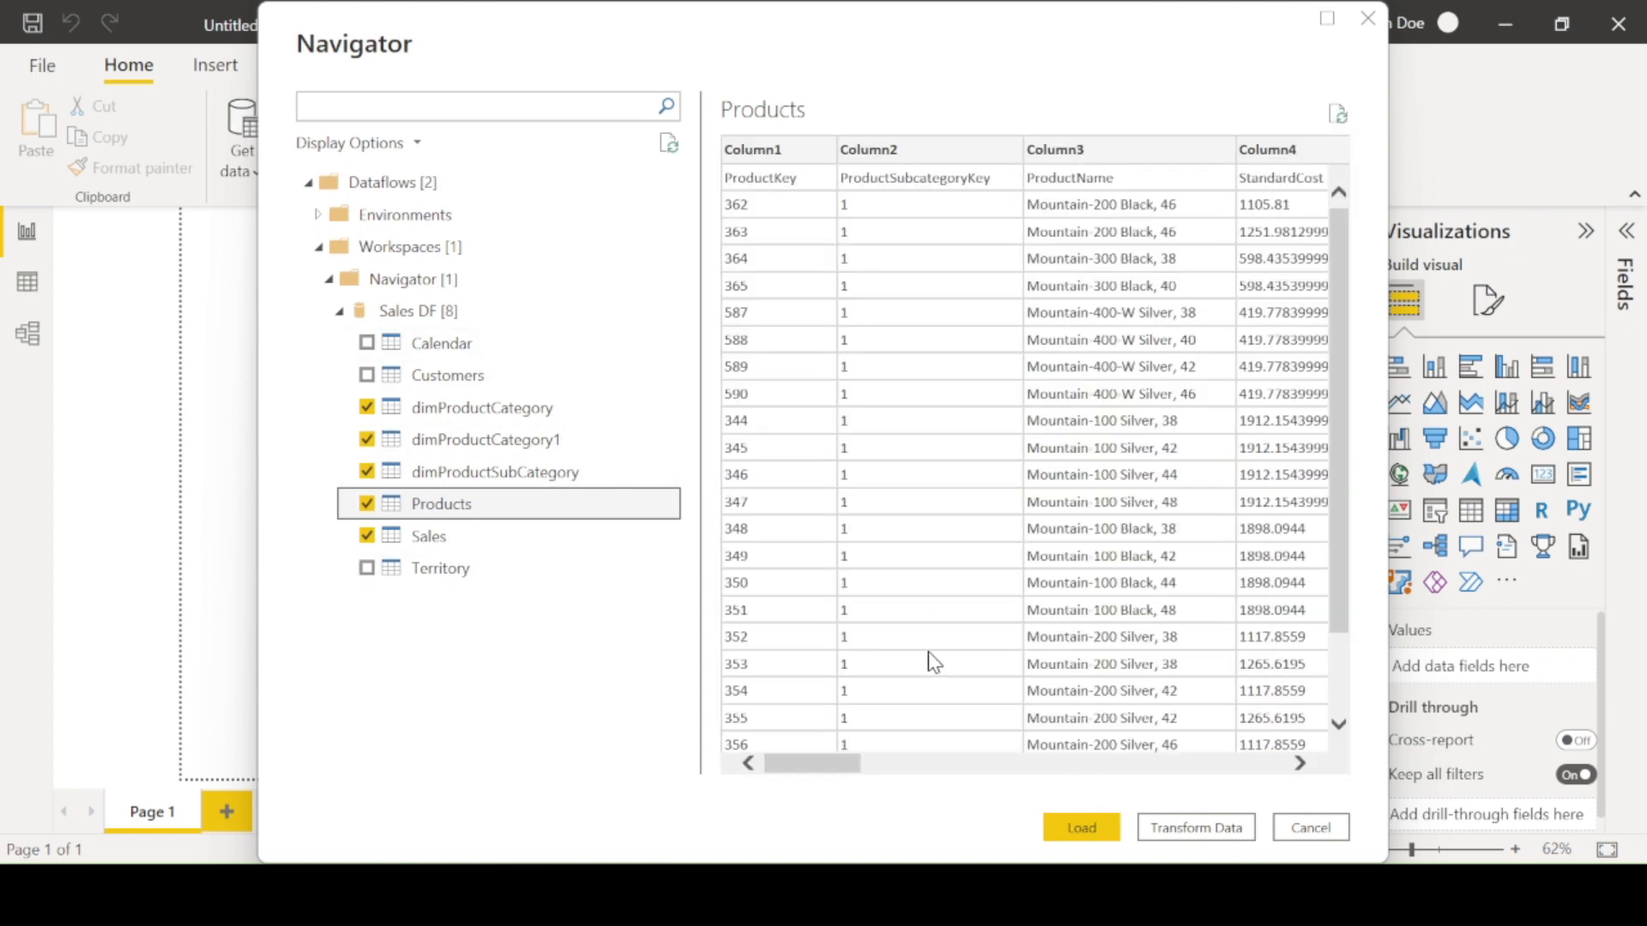
# - Preview the dimProductCategory and dimProductCategory1 tables and scroll through their columns
pyautogui.click(453, 410)
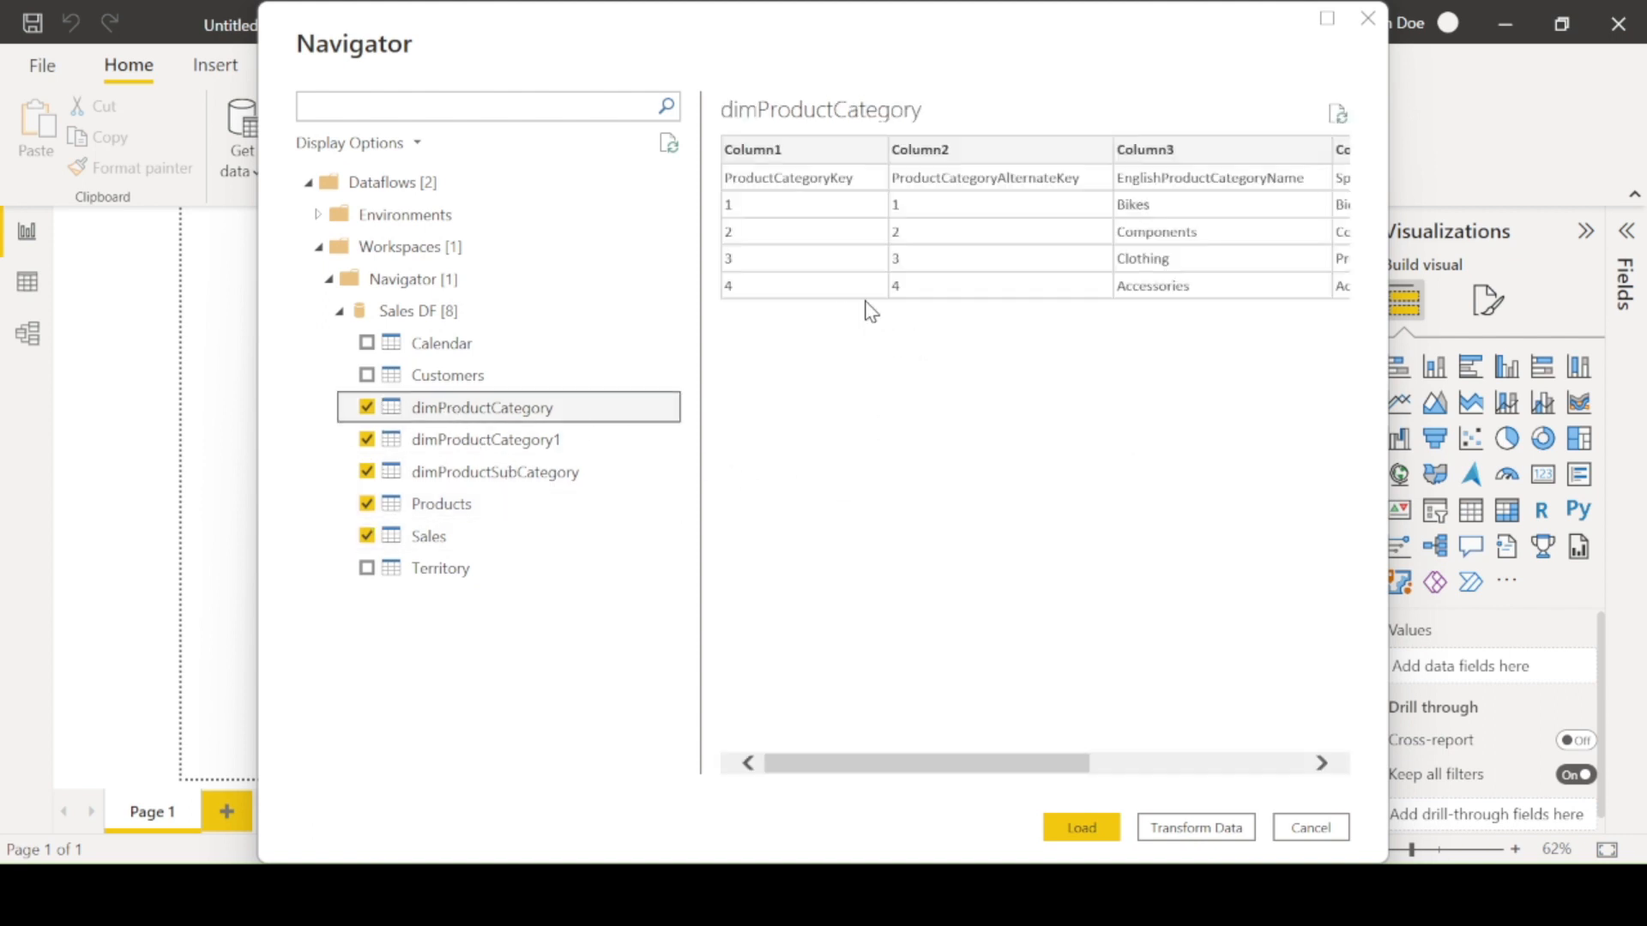
pyautogui.moveTo(992, 762); pyautogui.dragTo(1037, 747)
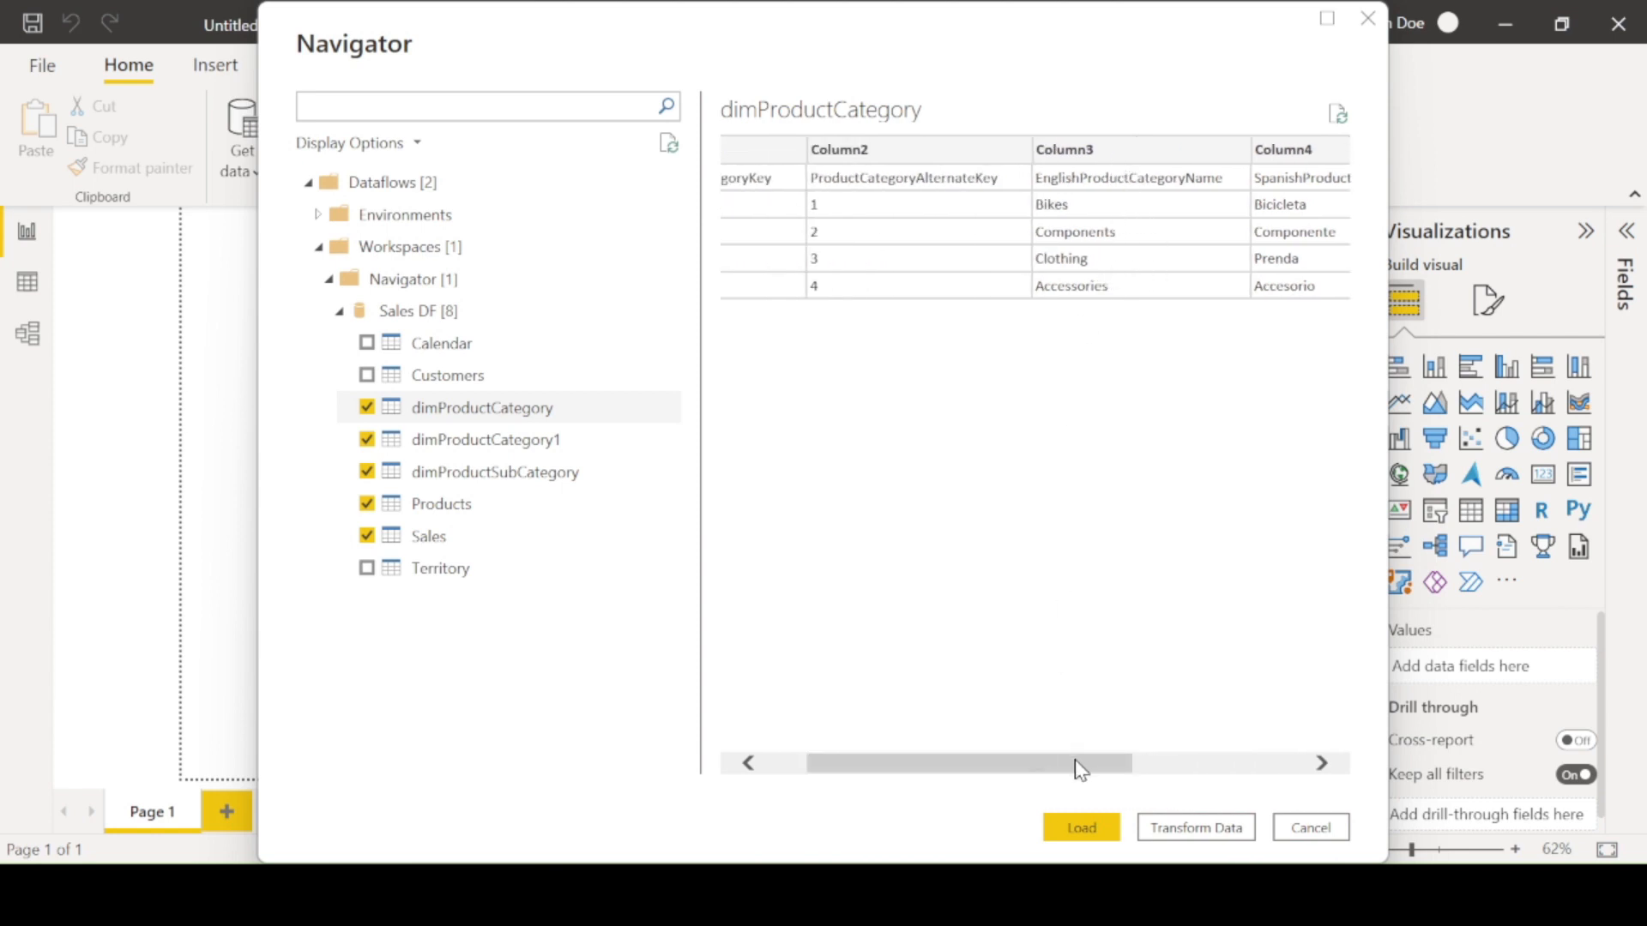
pyautogui.moveTo(1080, 771); pyautogui.dragTo(943, 770)
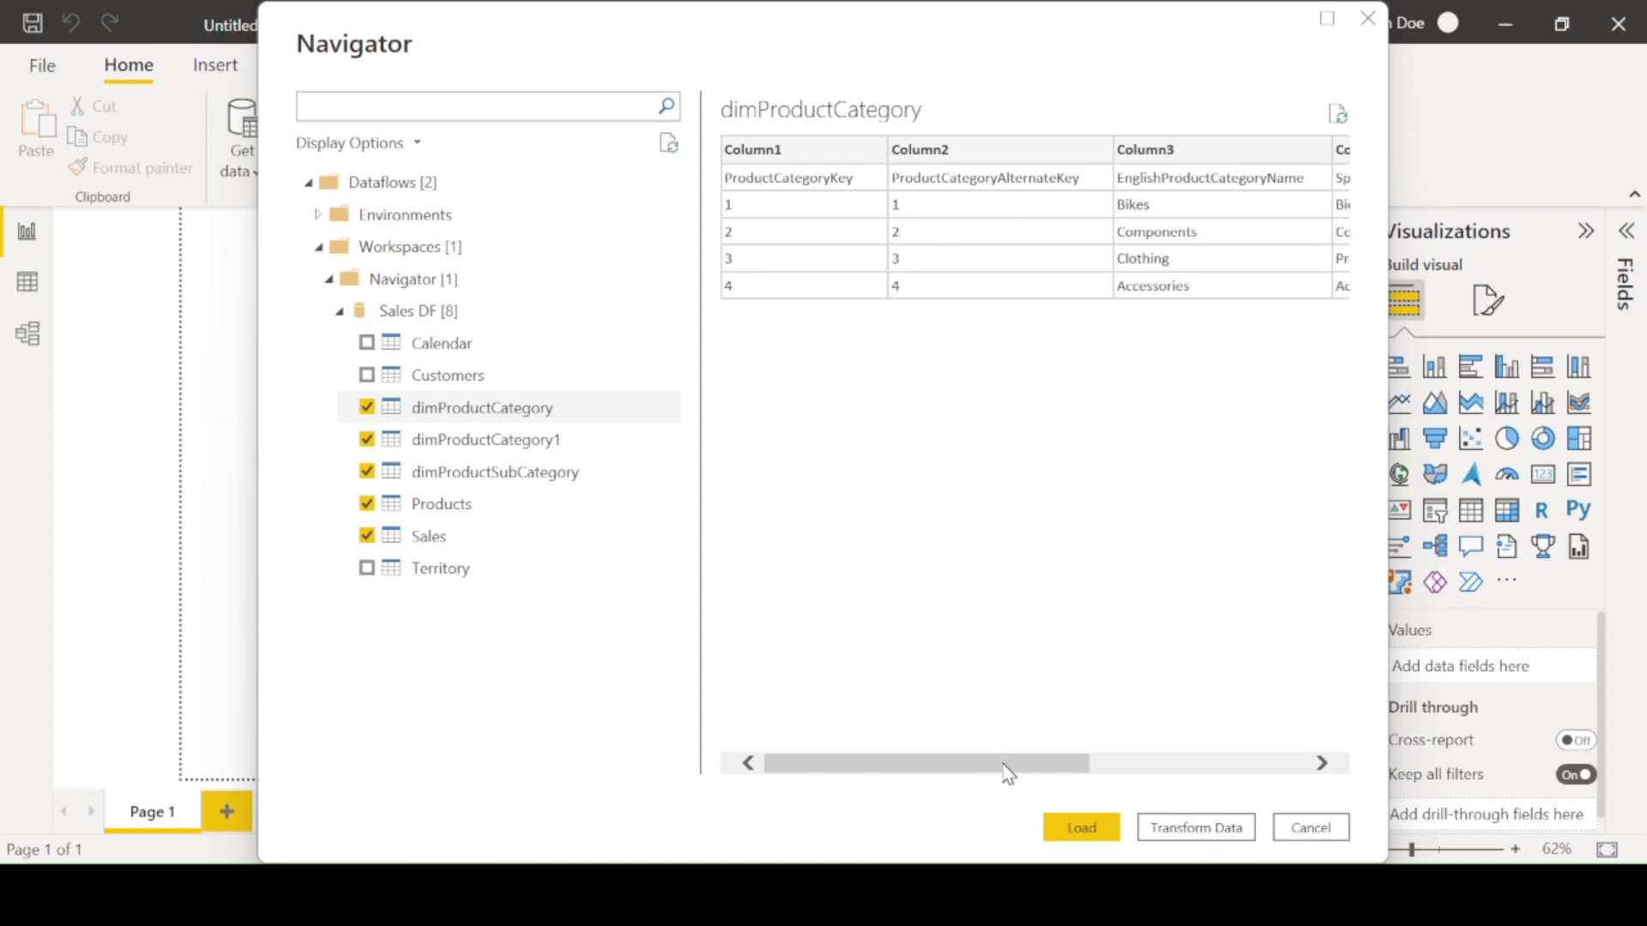
pyautogui.moveTo(1008, 771); pyautogui.dragTo(1235, 777)
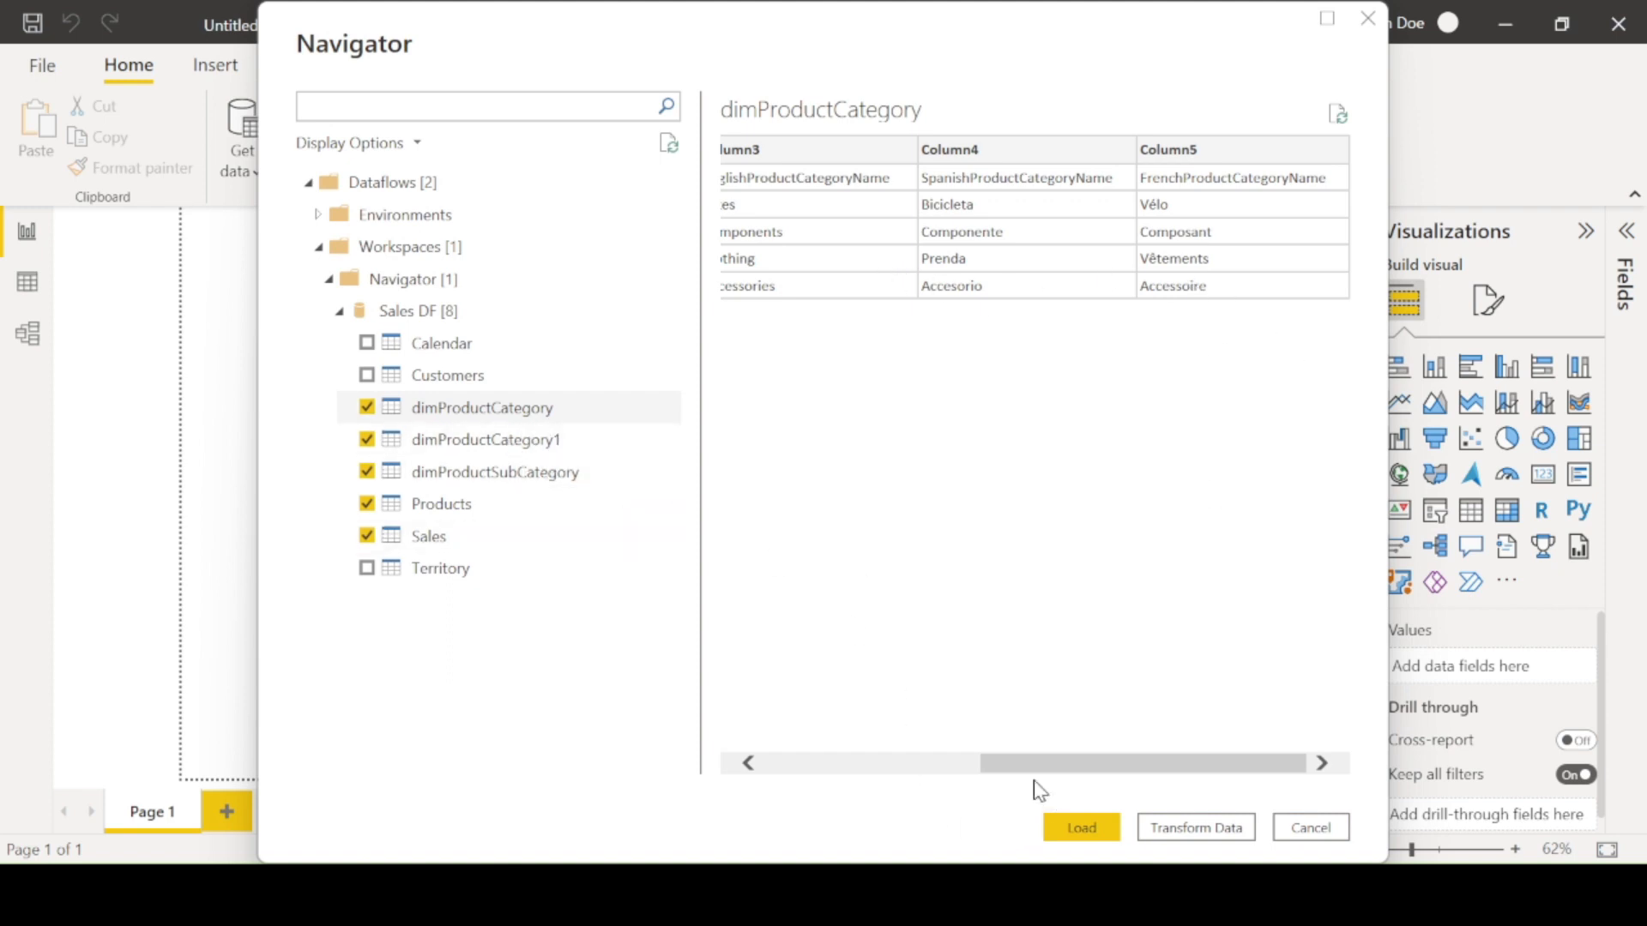
pyautogui.moveTo(1021, 775); pyautogui.dragTo(632, 764)
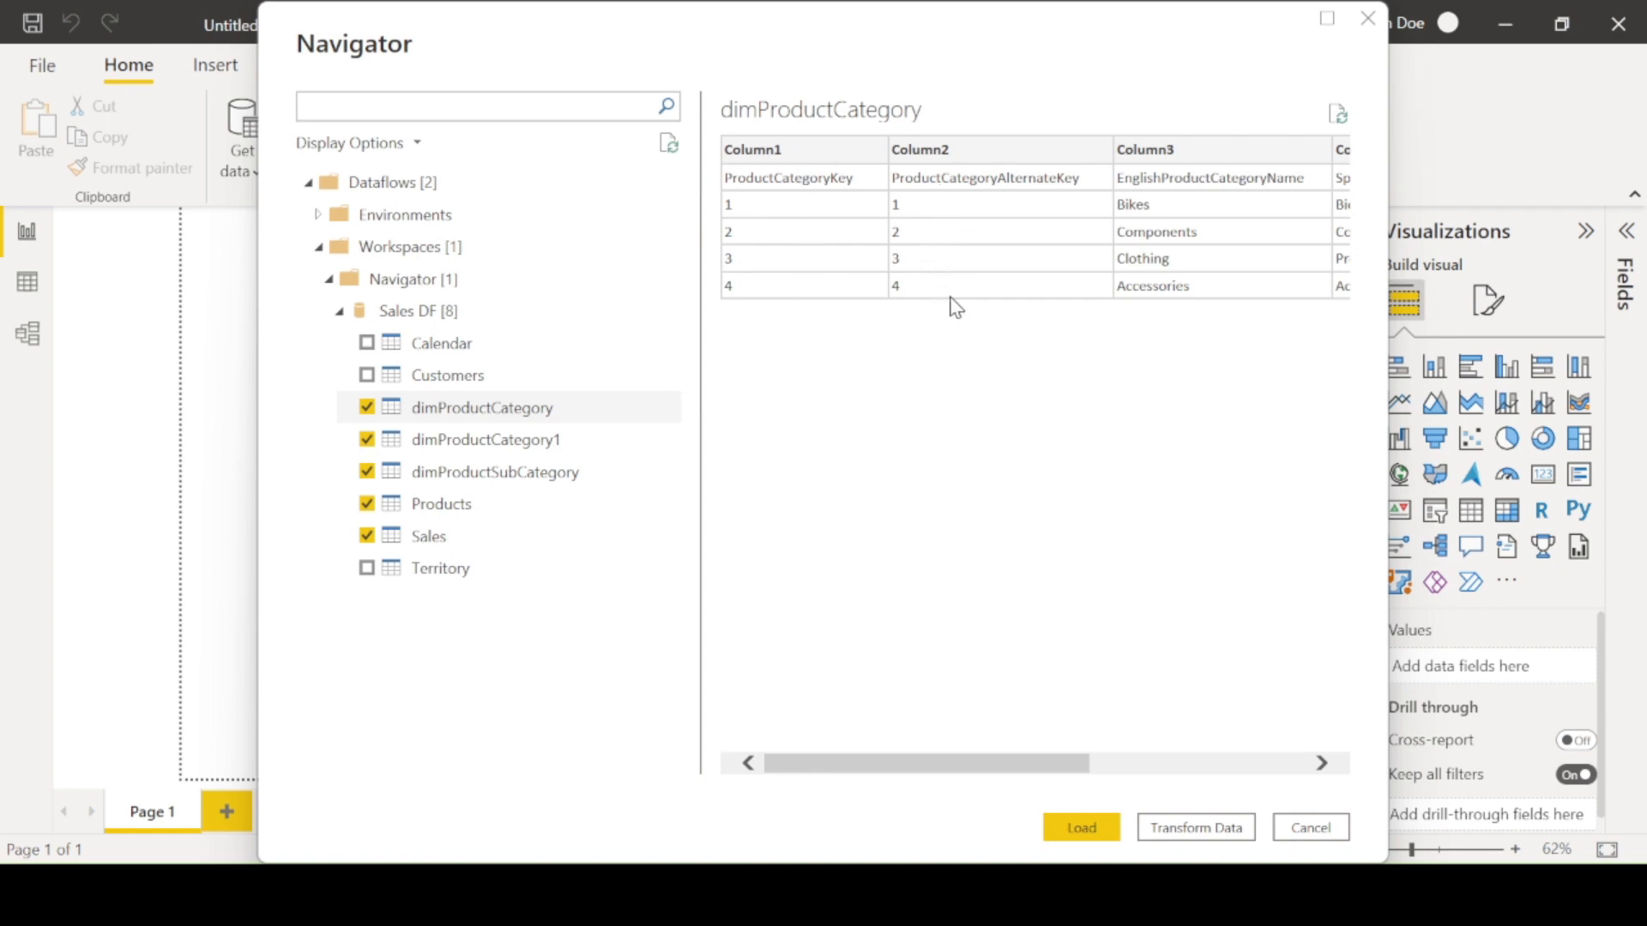
pyautogui.click(478, 440)
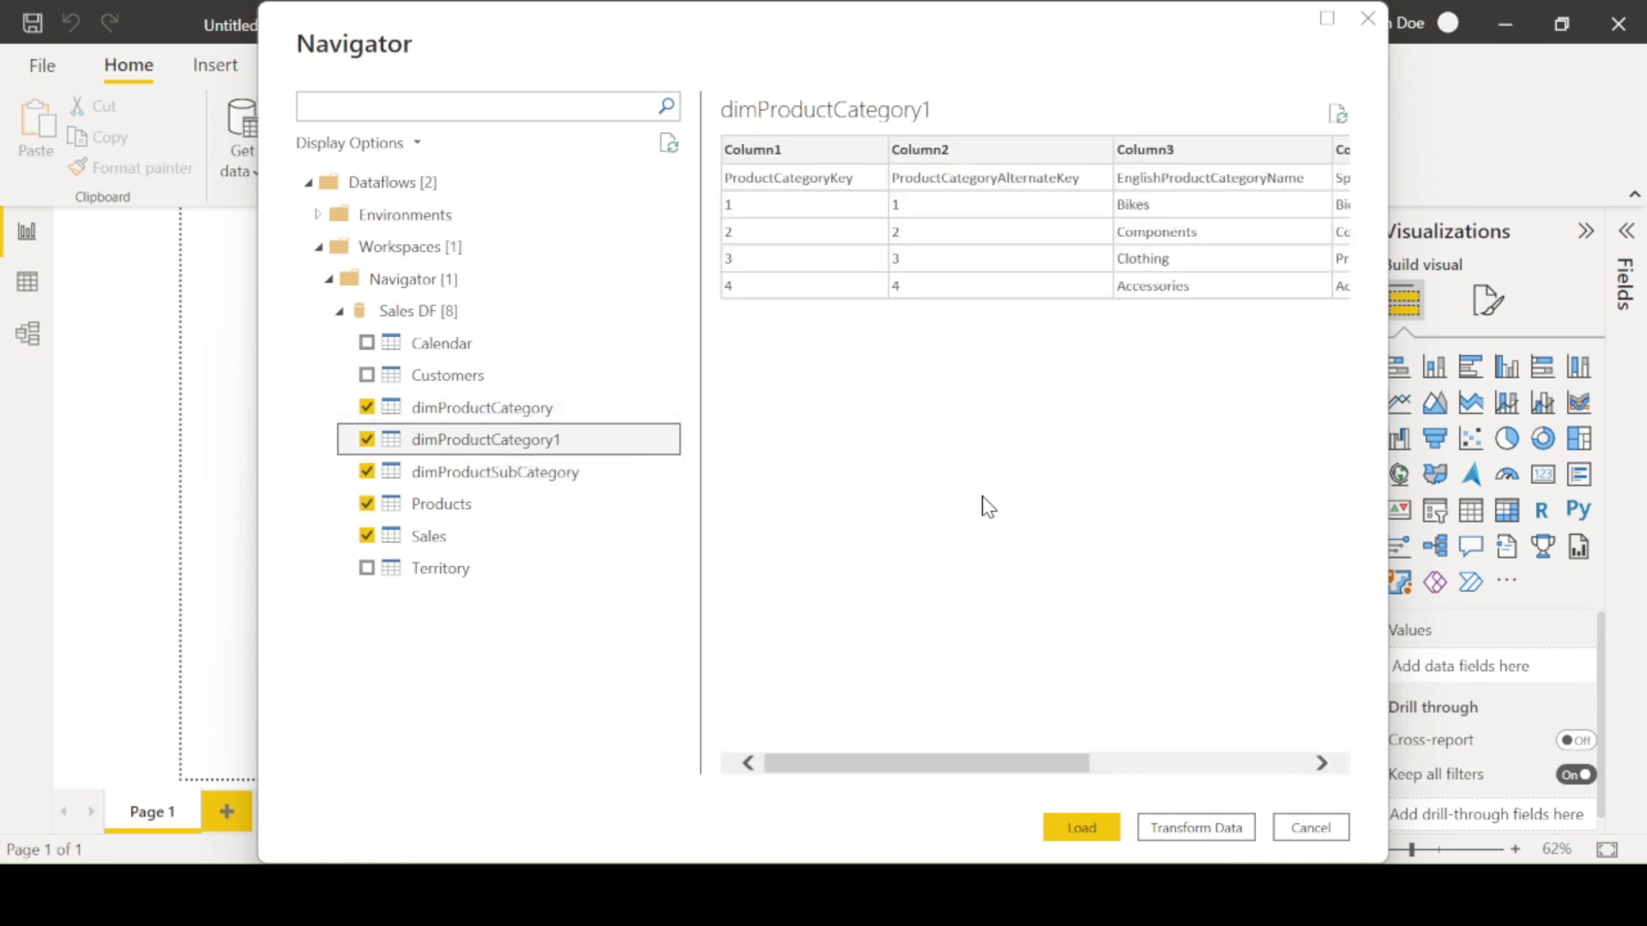
pyautogui.moveTo(1023, 762); pyautogui.dragTo(945, 761)
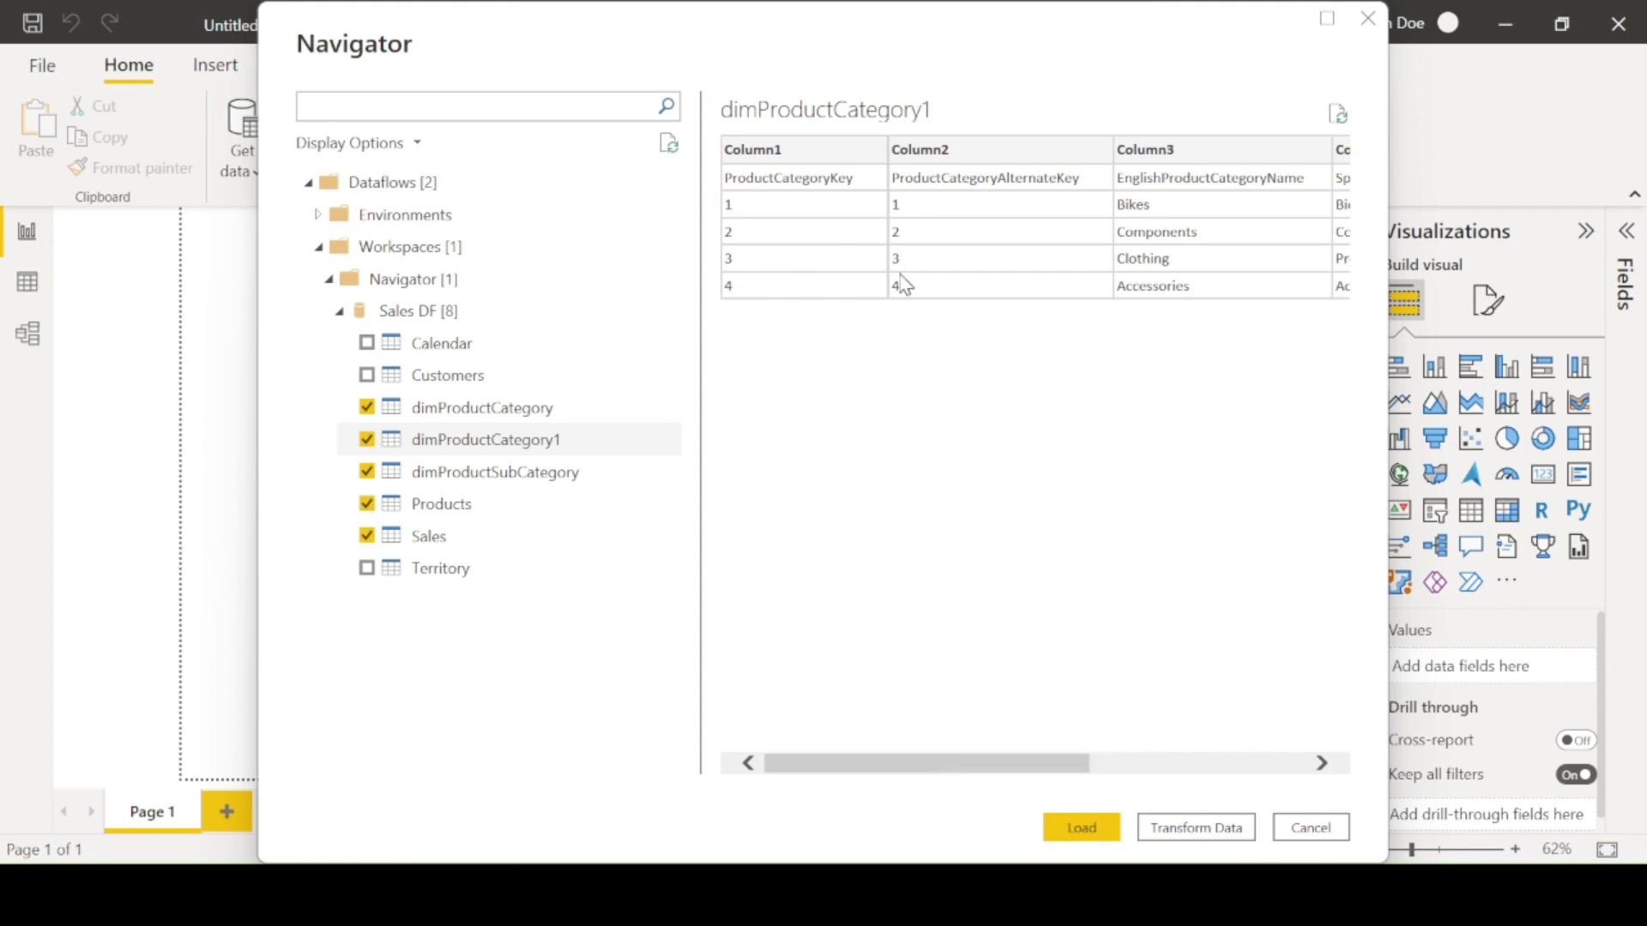
# - Clear dimProductCategory1 from the selection and preview the dimProductSubCategory table, scrolling across its columns
pyautogui.click(366, 440)
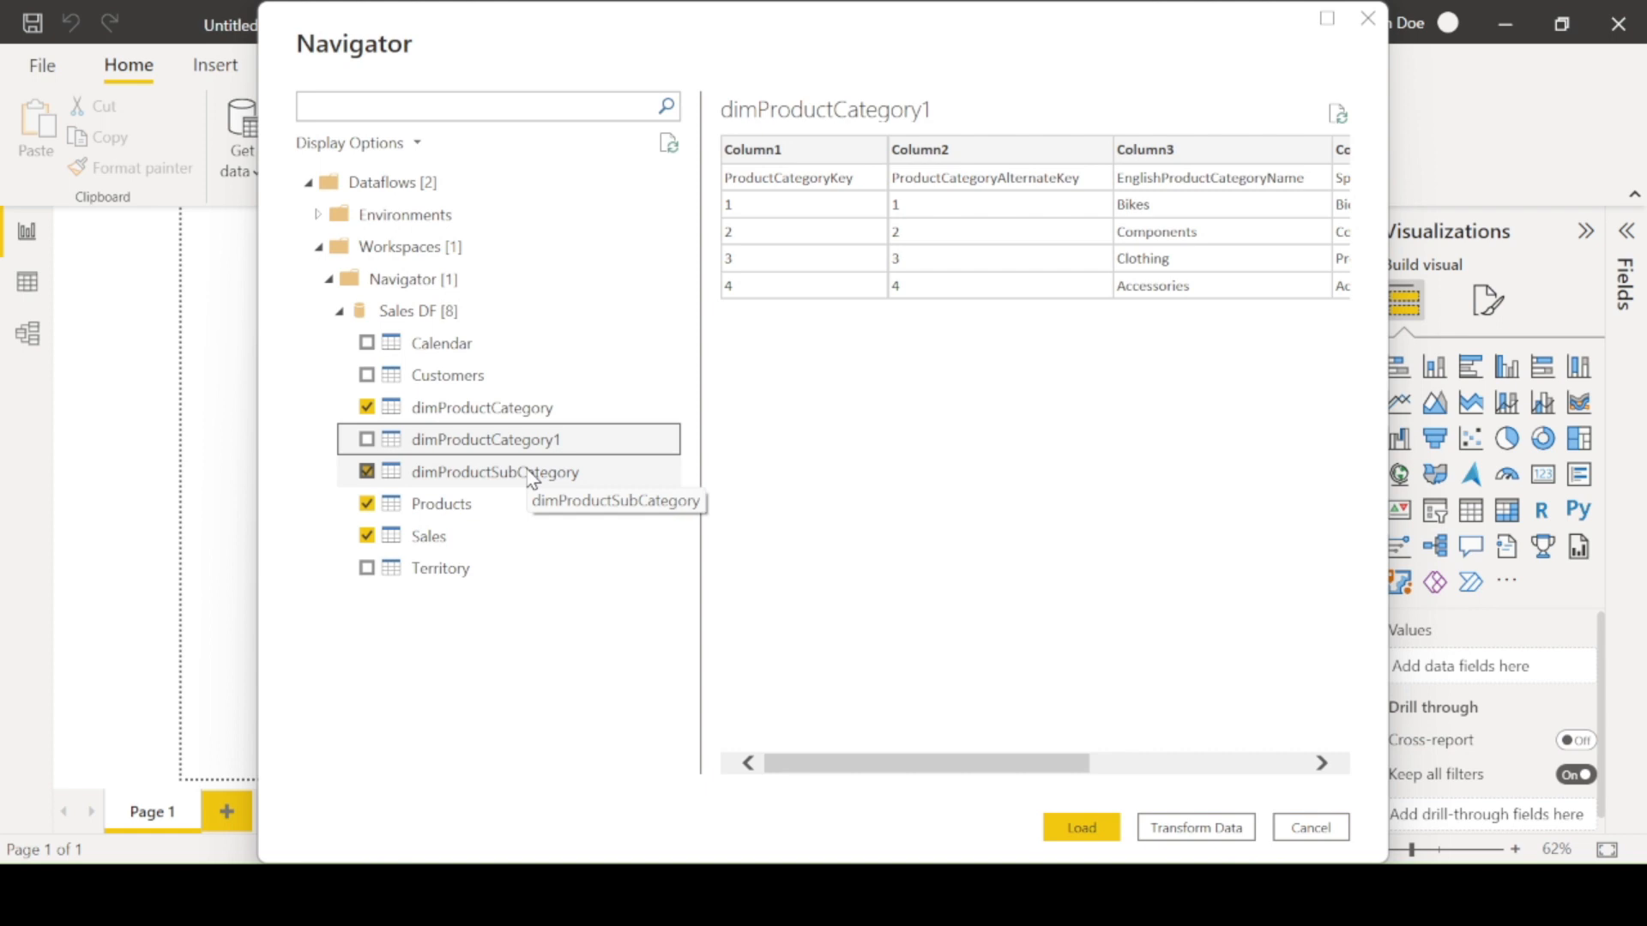
pyautogui.click(531, 479)
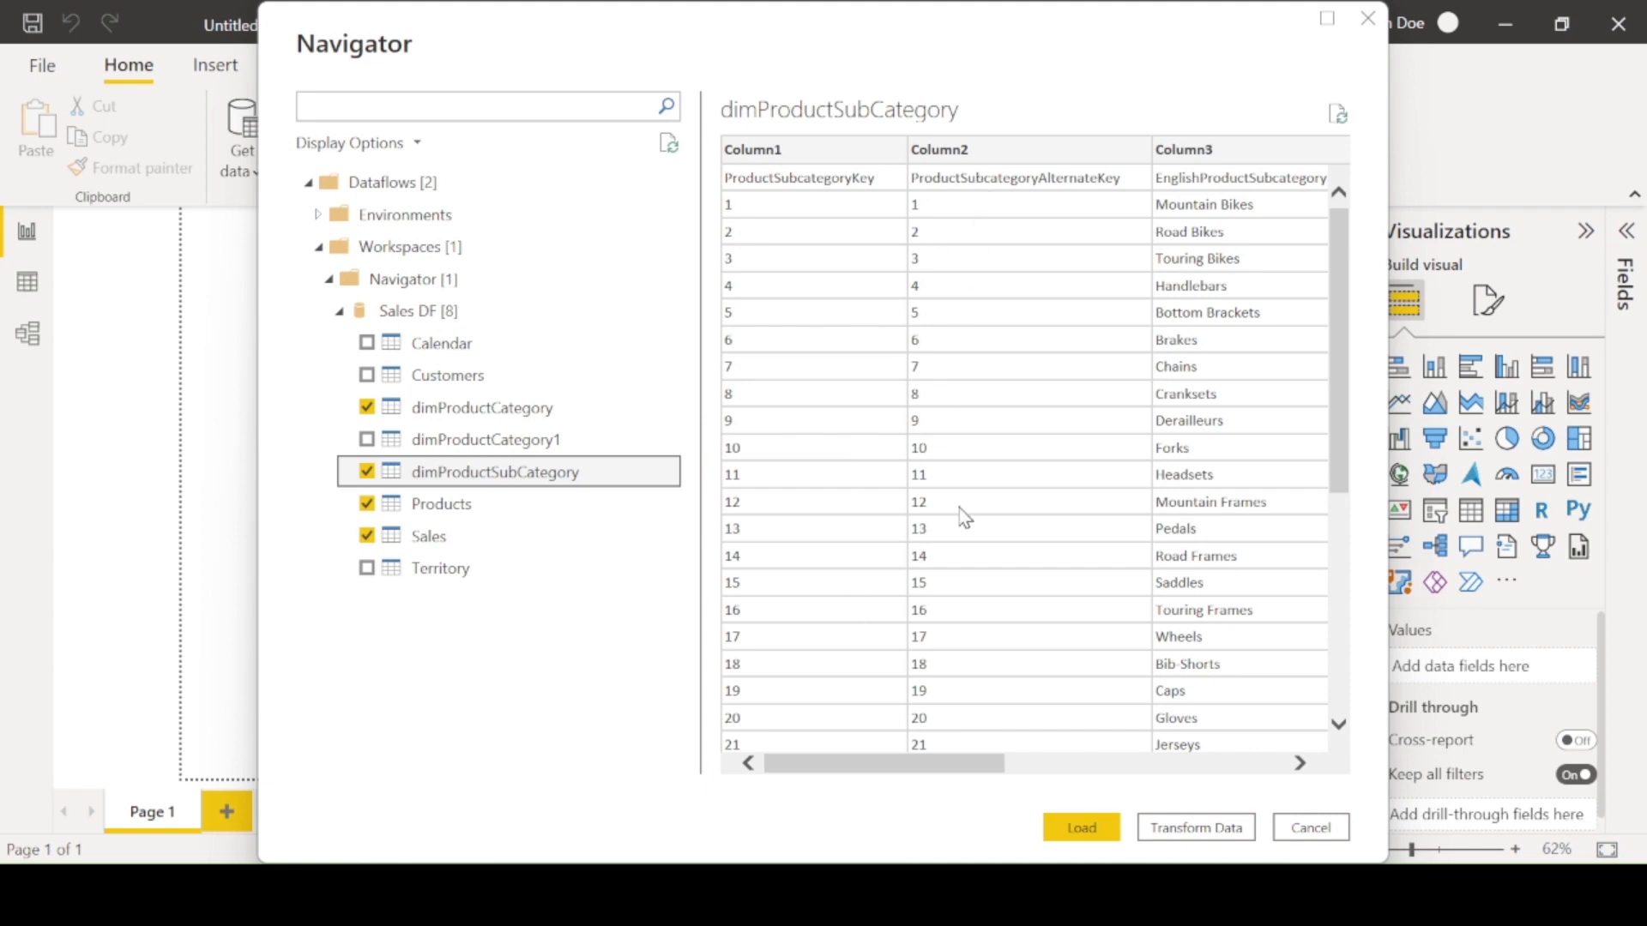
pyautogui.click(970, 765)
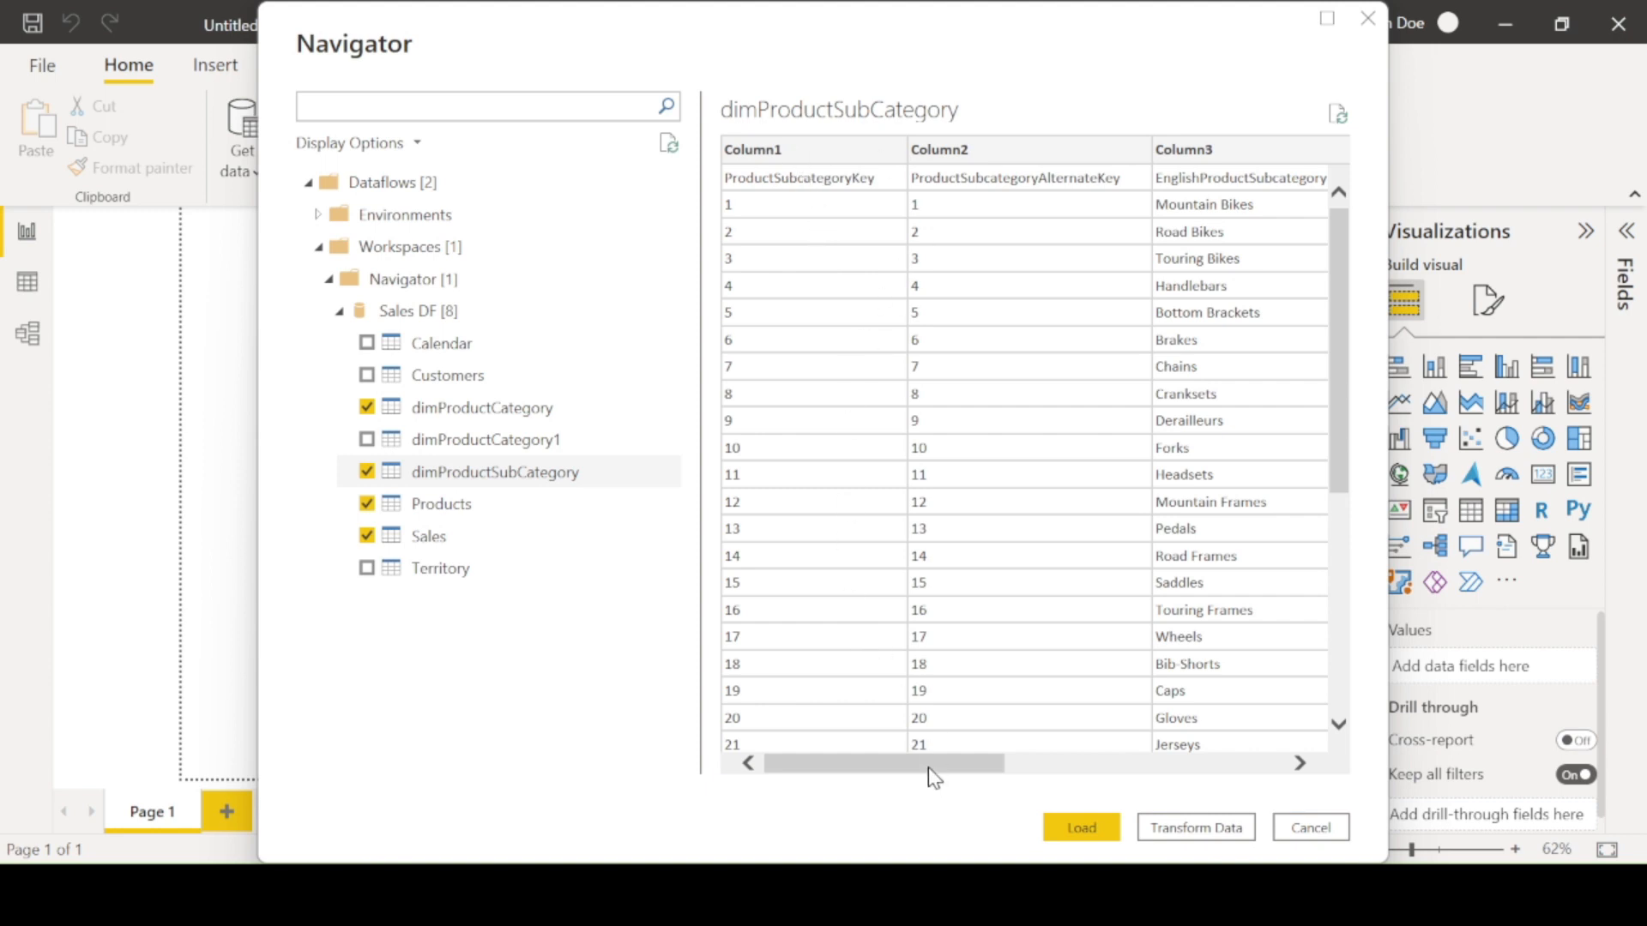
pyautogui.moveTo(929, 767); pyautogui.dragTo(1080, 769)
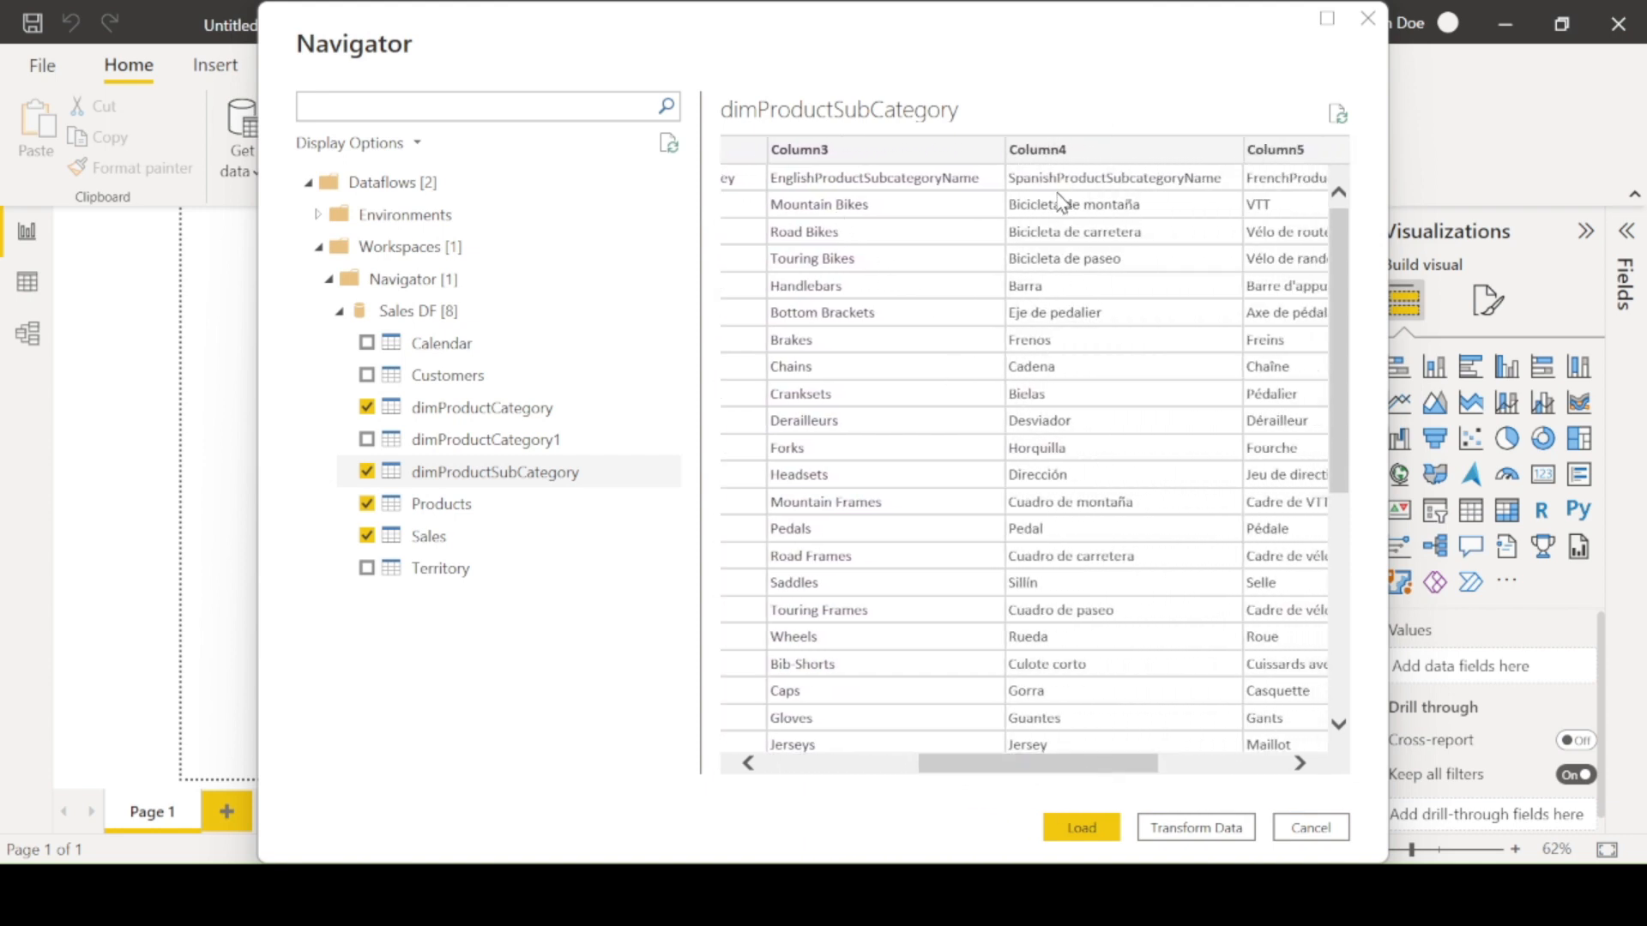
pyautogui.moveTo(1100, 763); pyautogui.dragTo(1240, 776)
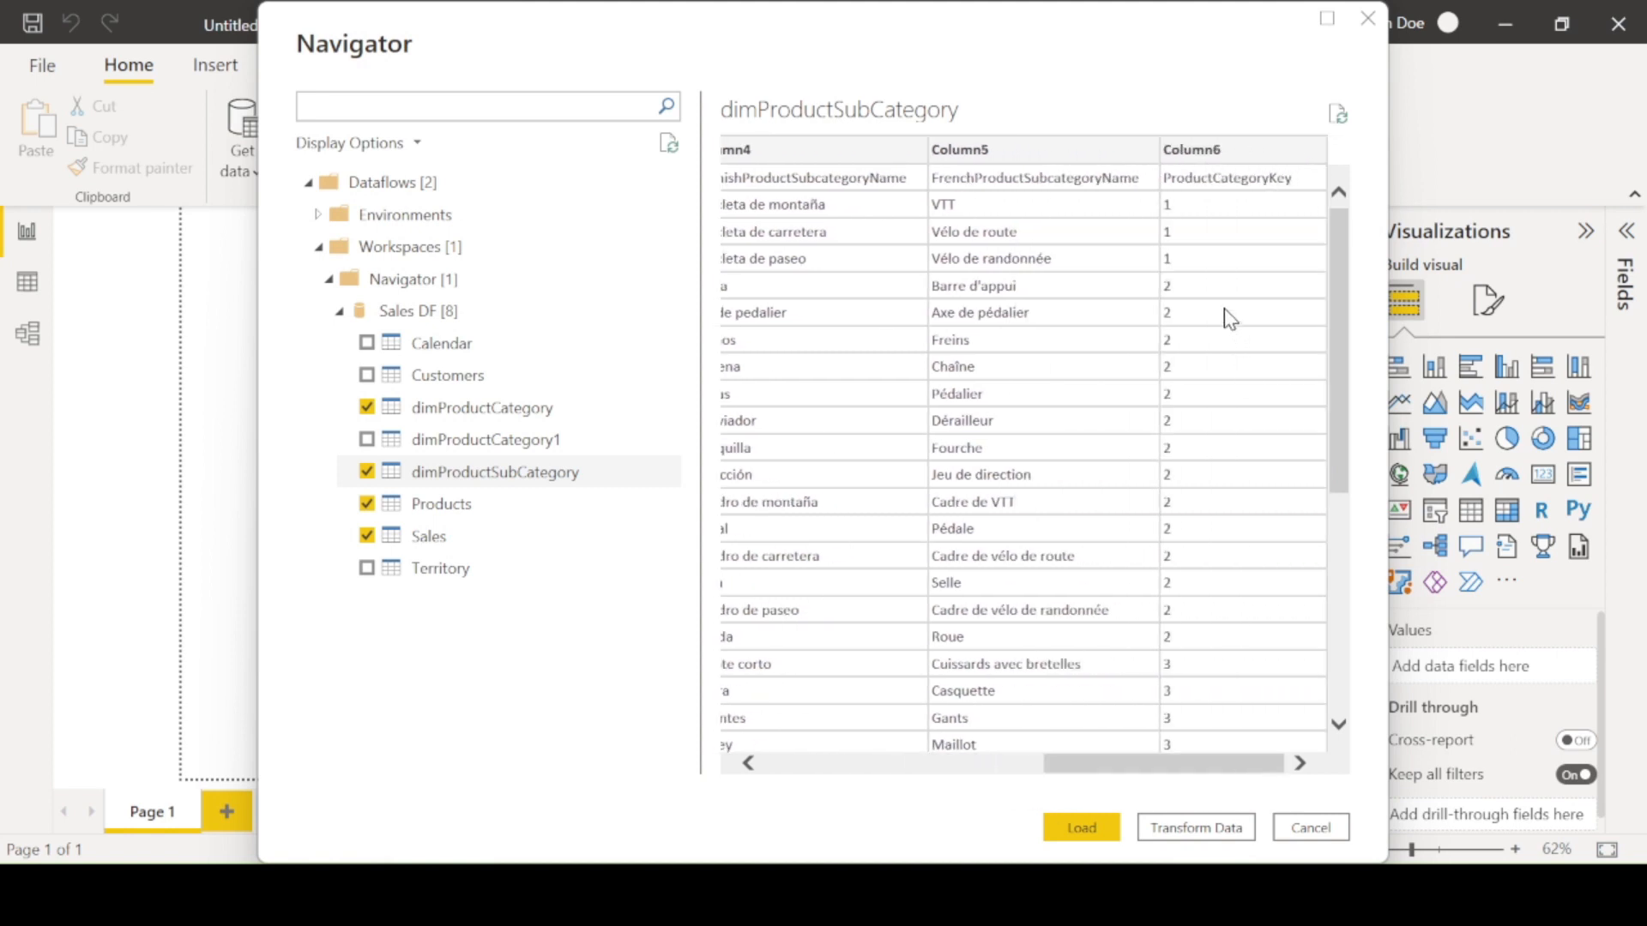
pyautogui.moveTo(1120, 766); pyautogui.dragTo(849, 765)
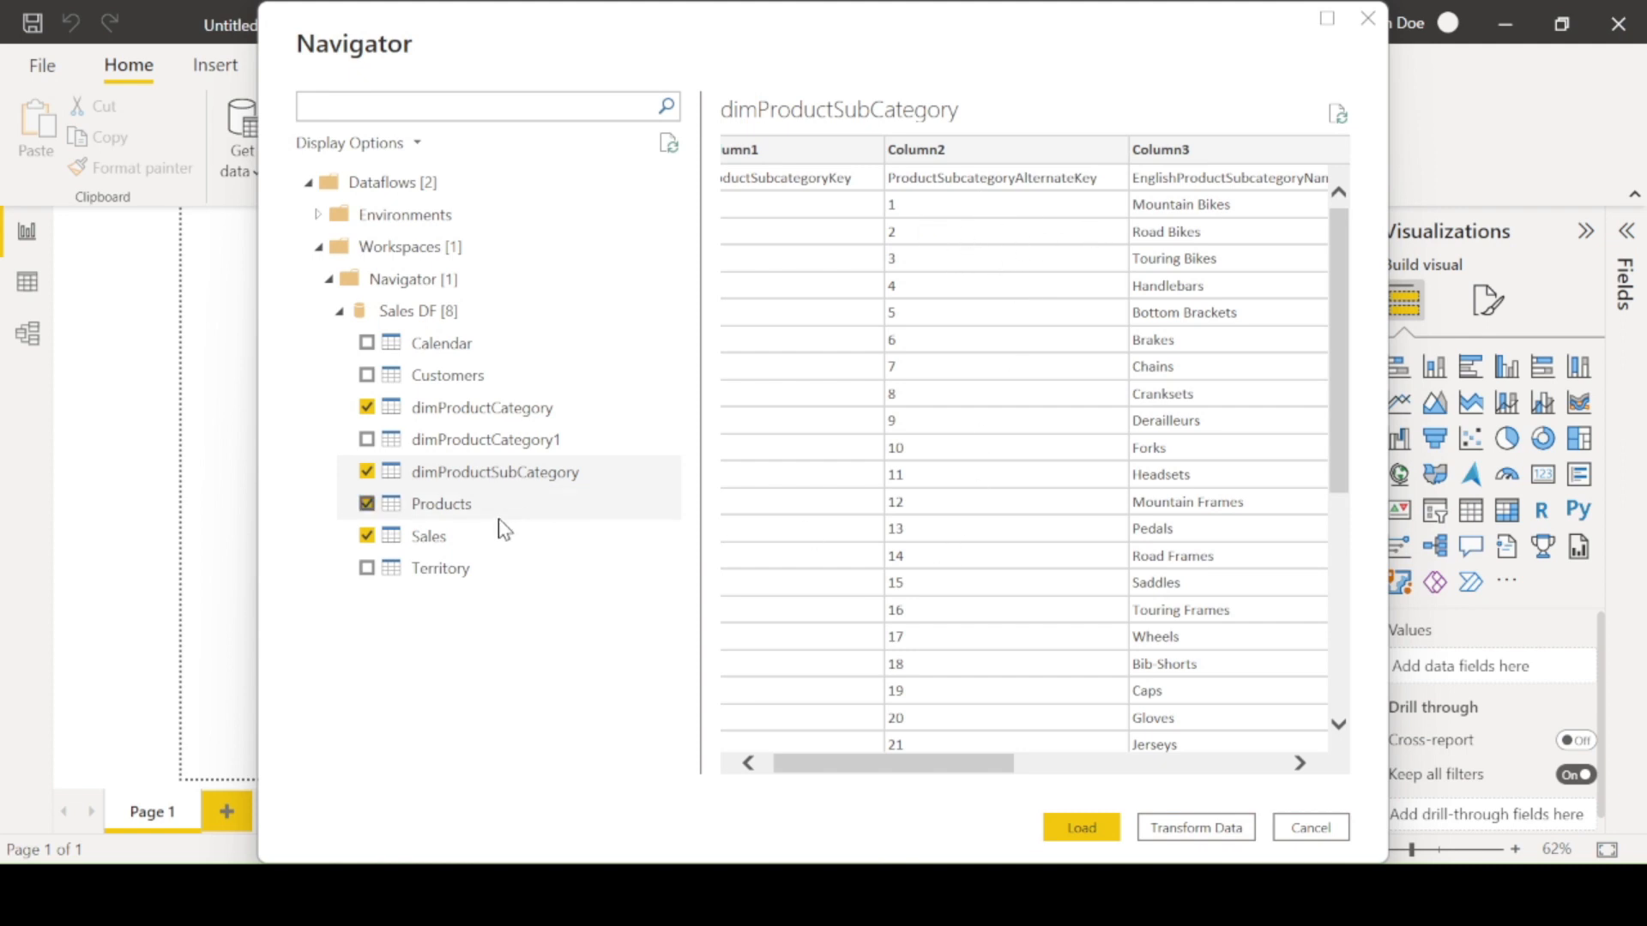
# - Preview the Products, dimProductCategory and dimProductSubCategory tables and scroll through all Products columns
pyautogui.click(476, 504)
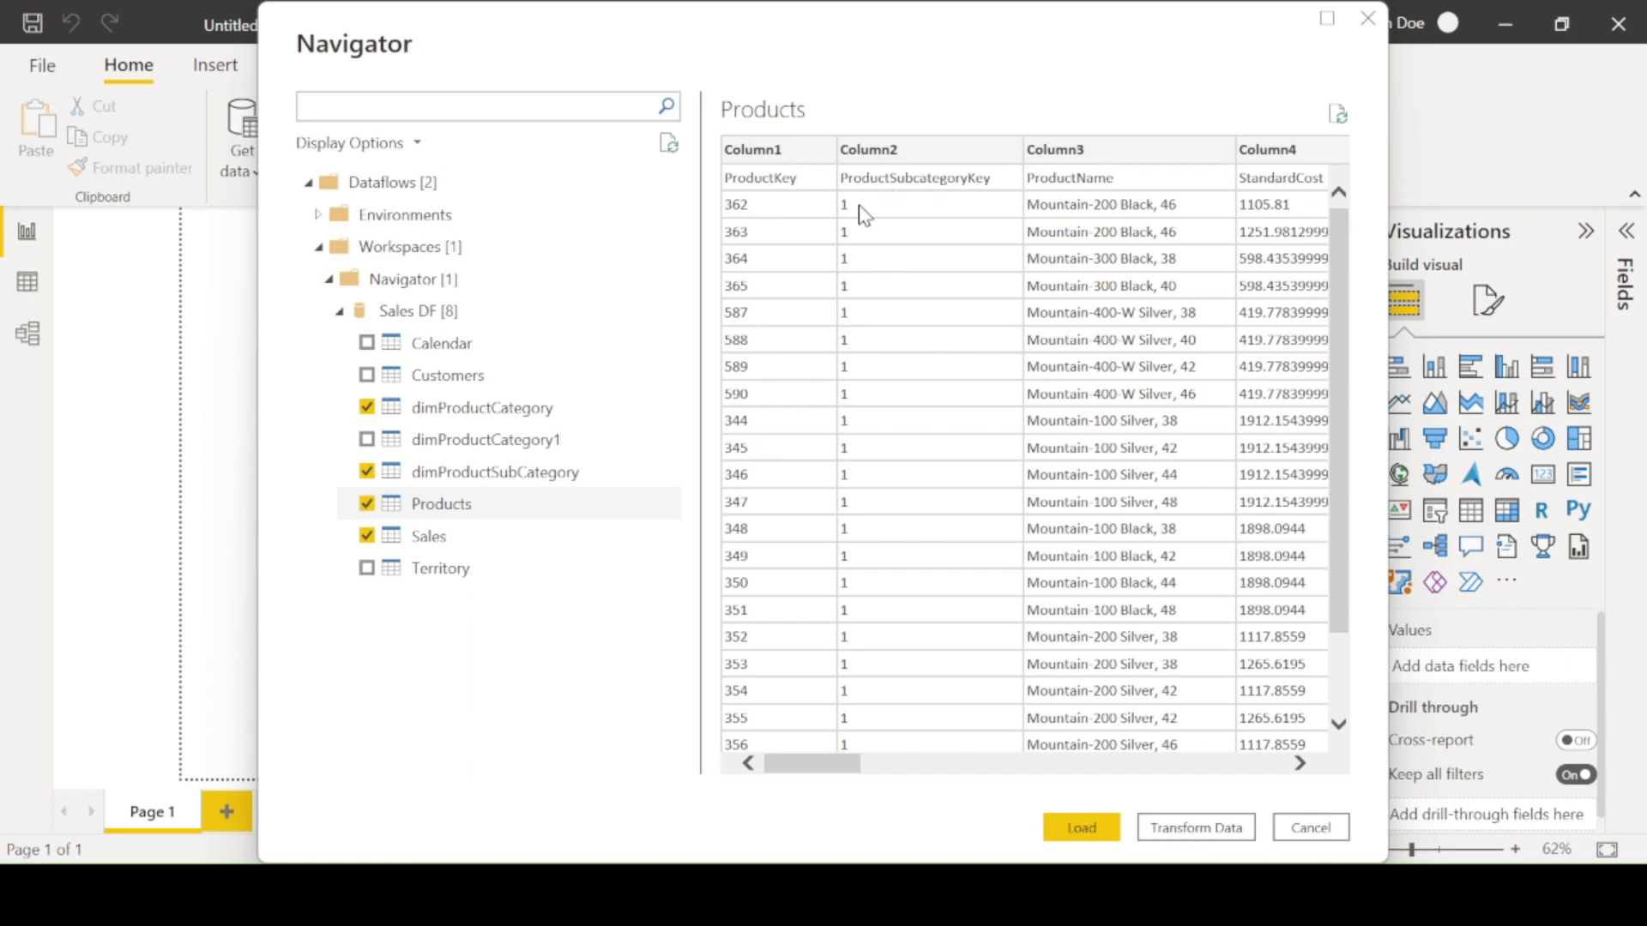
pyautogui.click(517, 415)
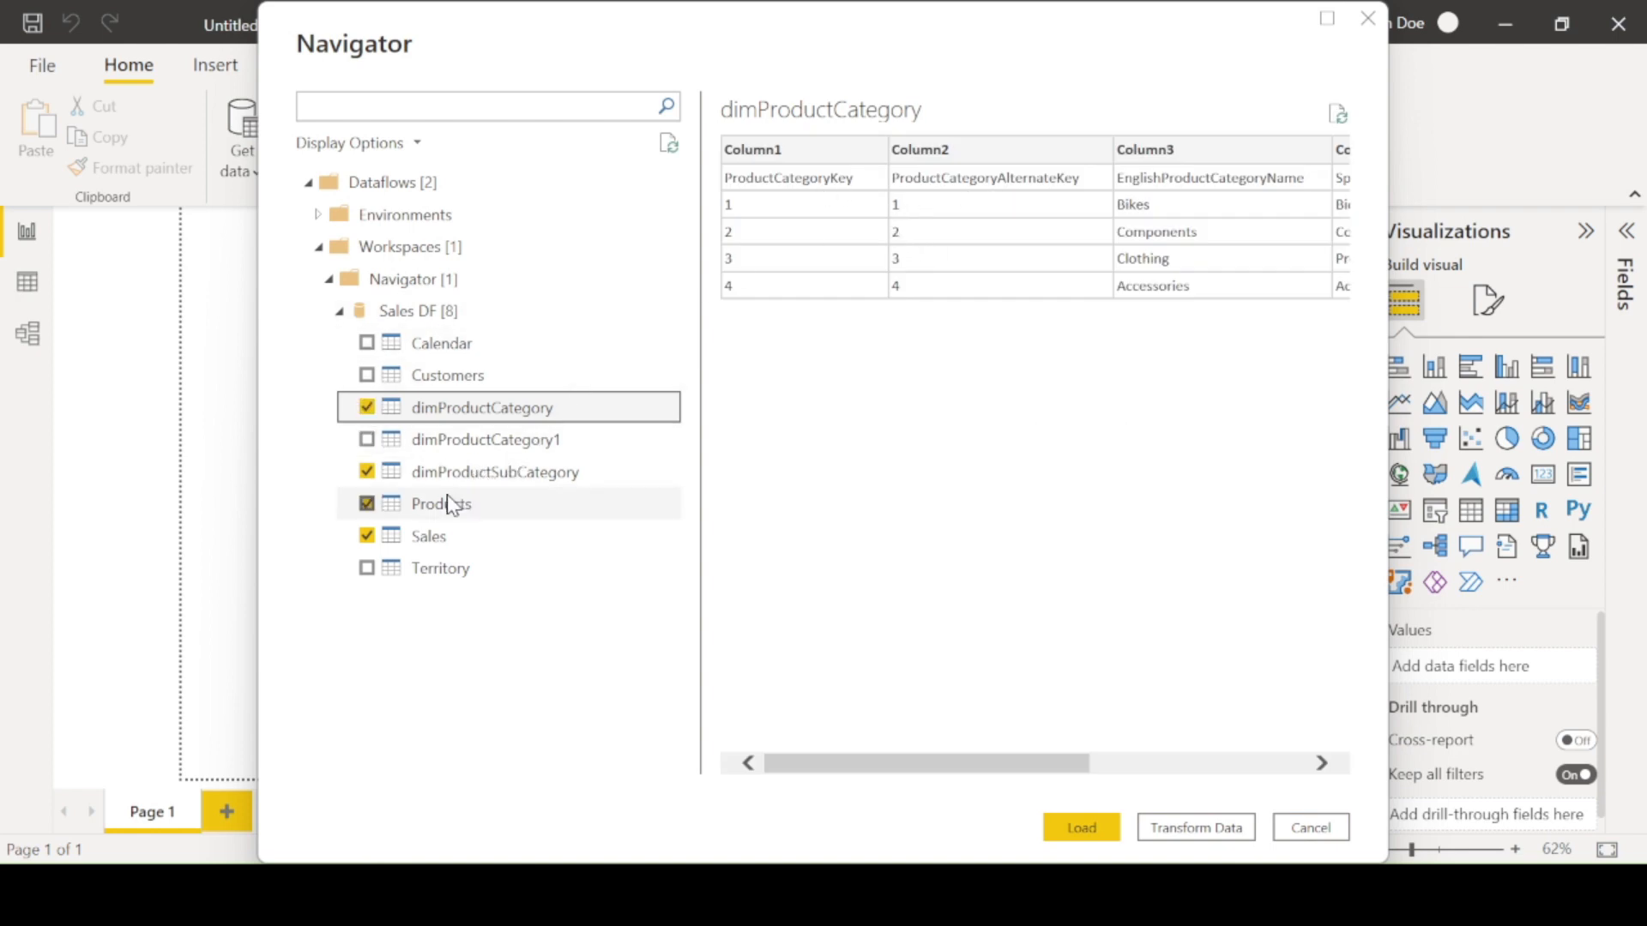
pyautogui.click(490, 473)
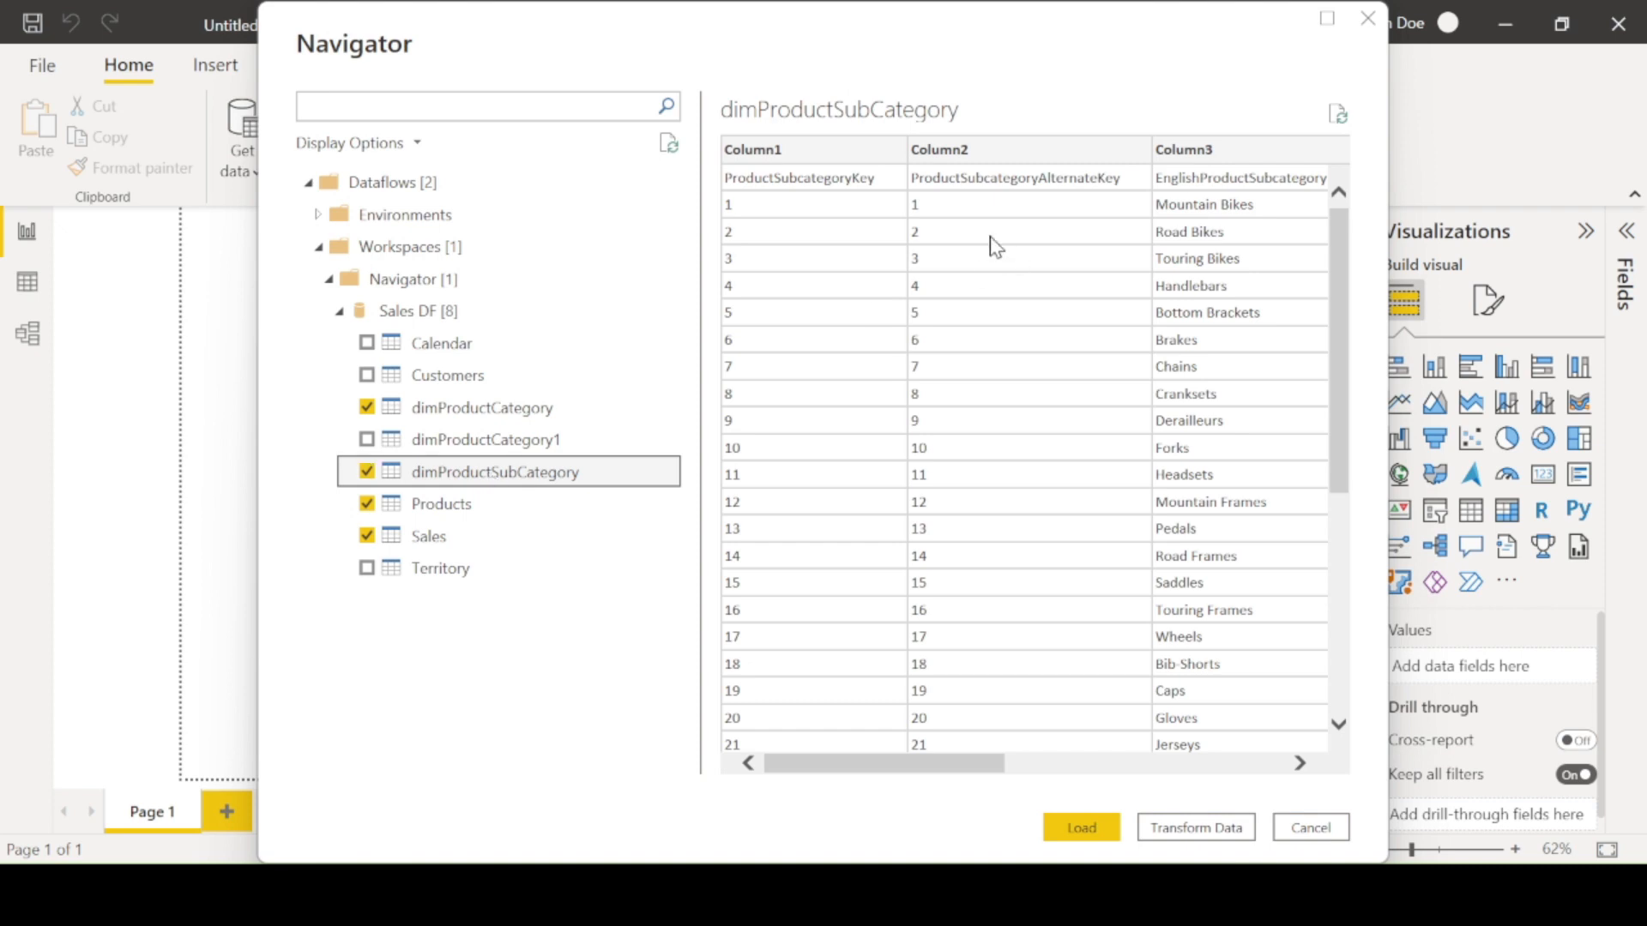
pyautogui.click(469, 507)
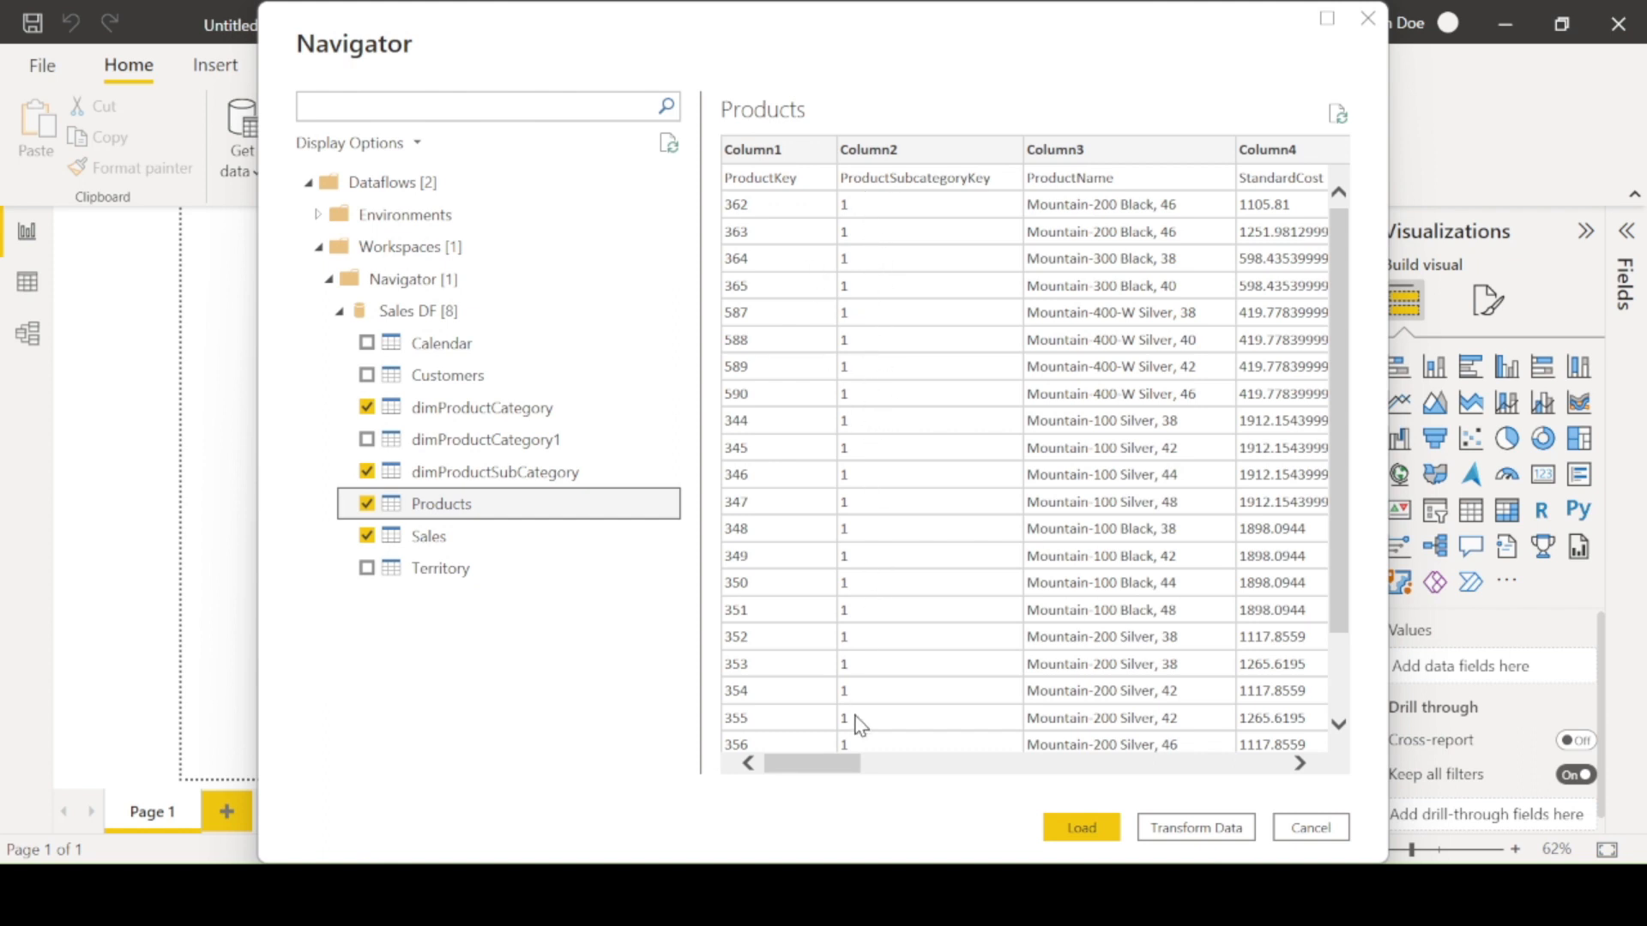
pyautogui.moveTo(857, 770); pyautogui.dragTo(927, 779)
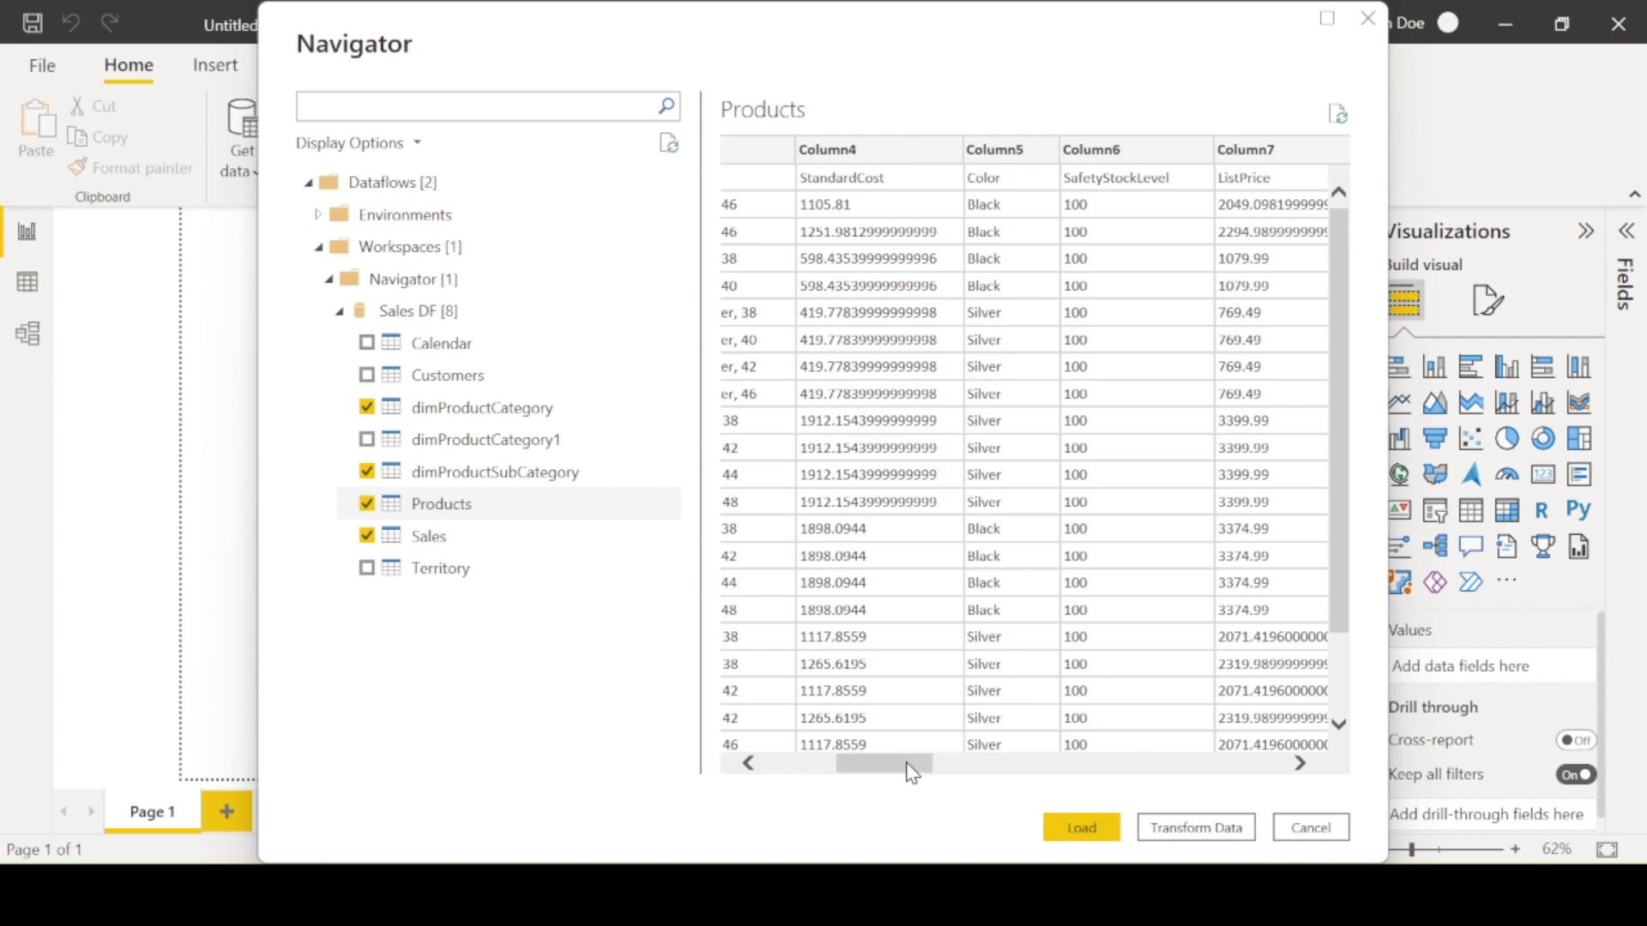
pyautogui.moveTo(910, 772); pyautogui.dragTo(944, 766)
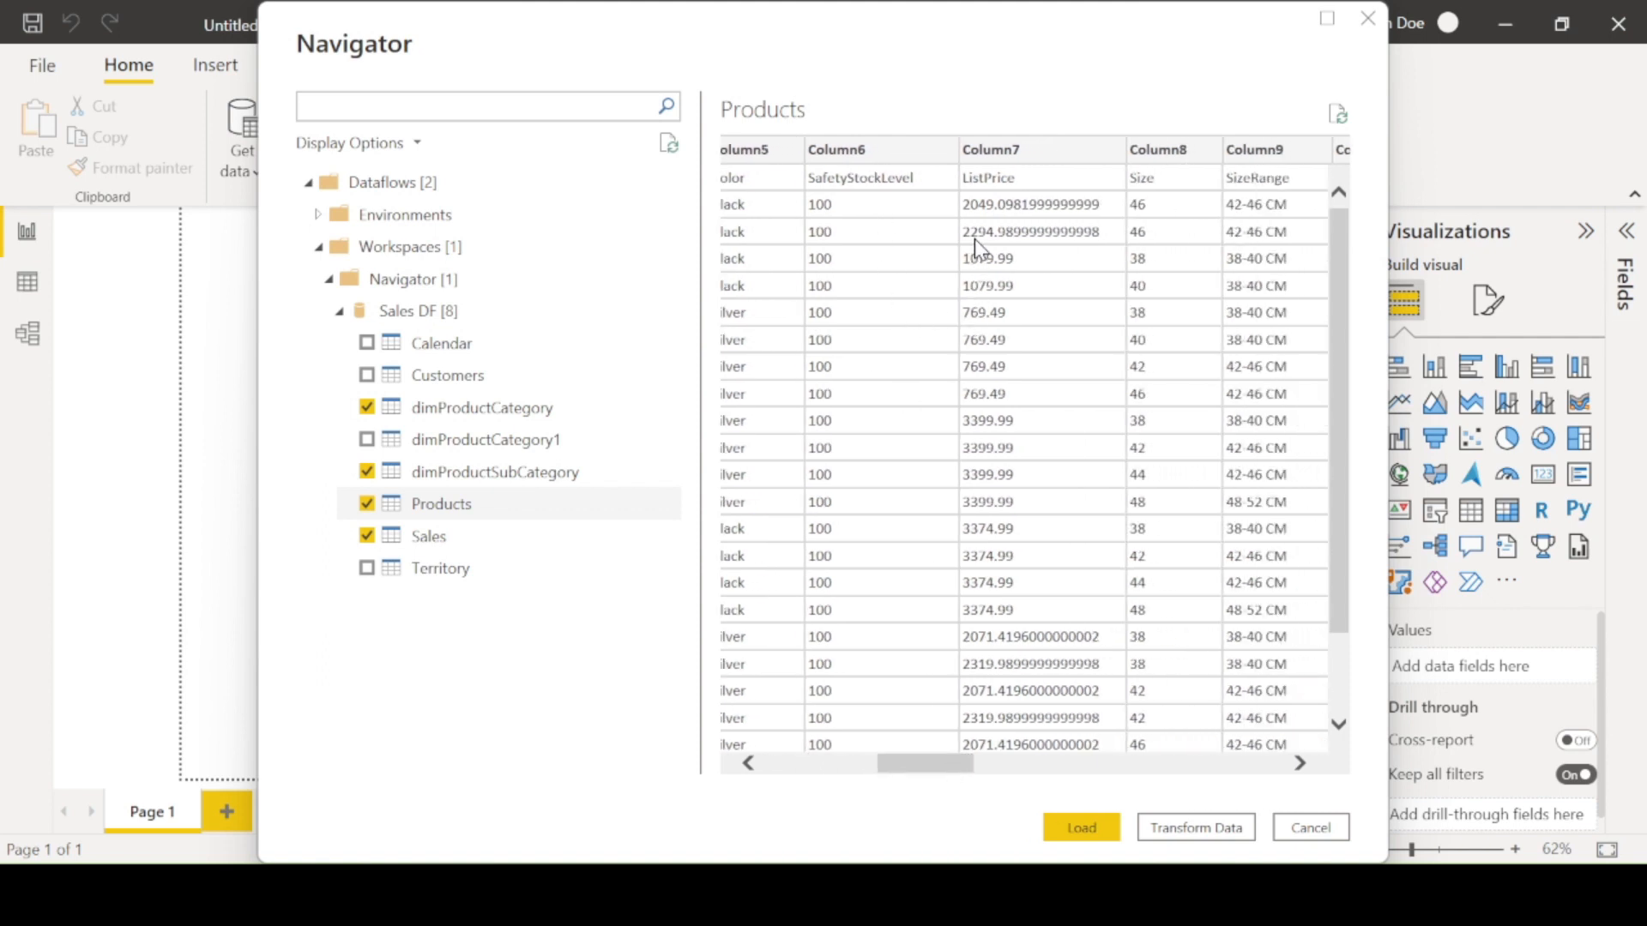
pyautogui.hscroll(1, 1117, 394)
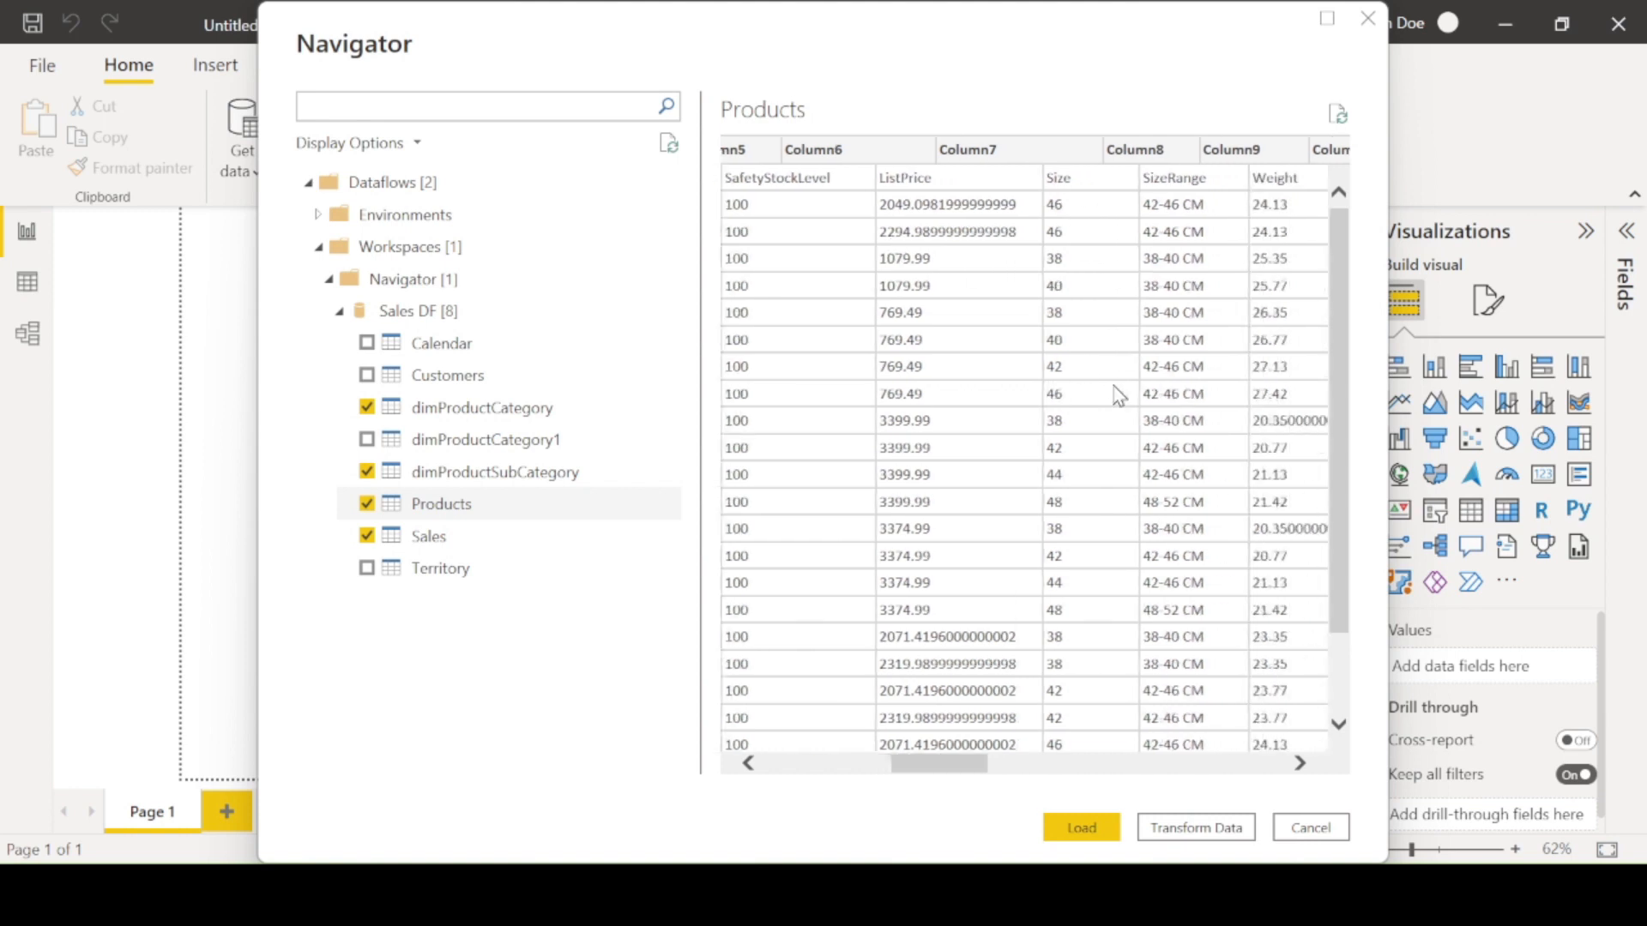
pyautogui.hscroll(3, 1117, 395)
pyautogui.hscroll(3, 1069, 305)
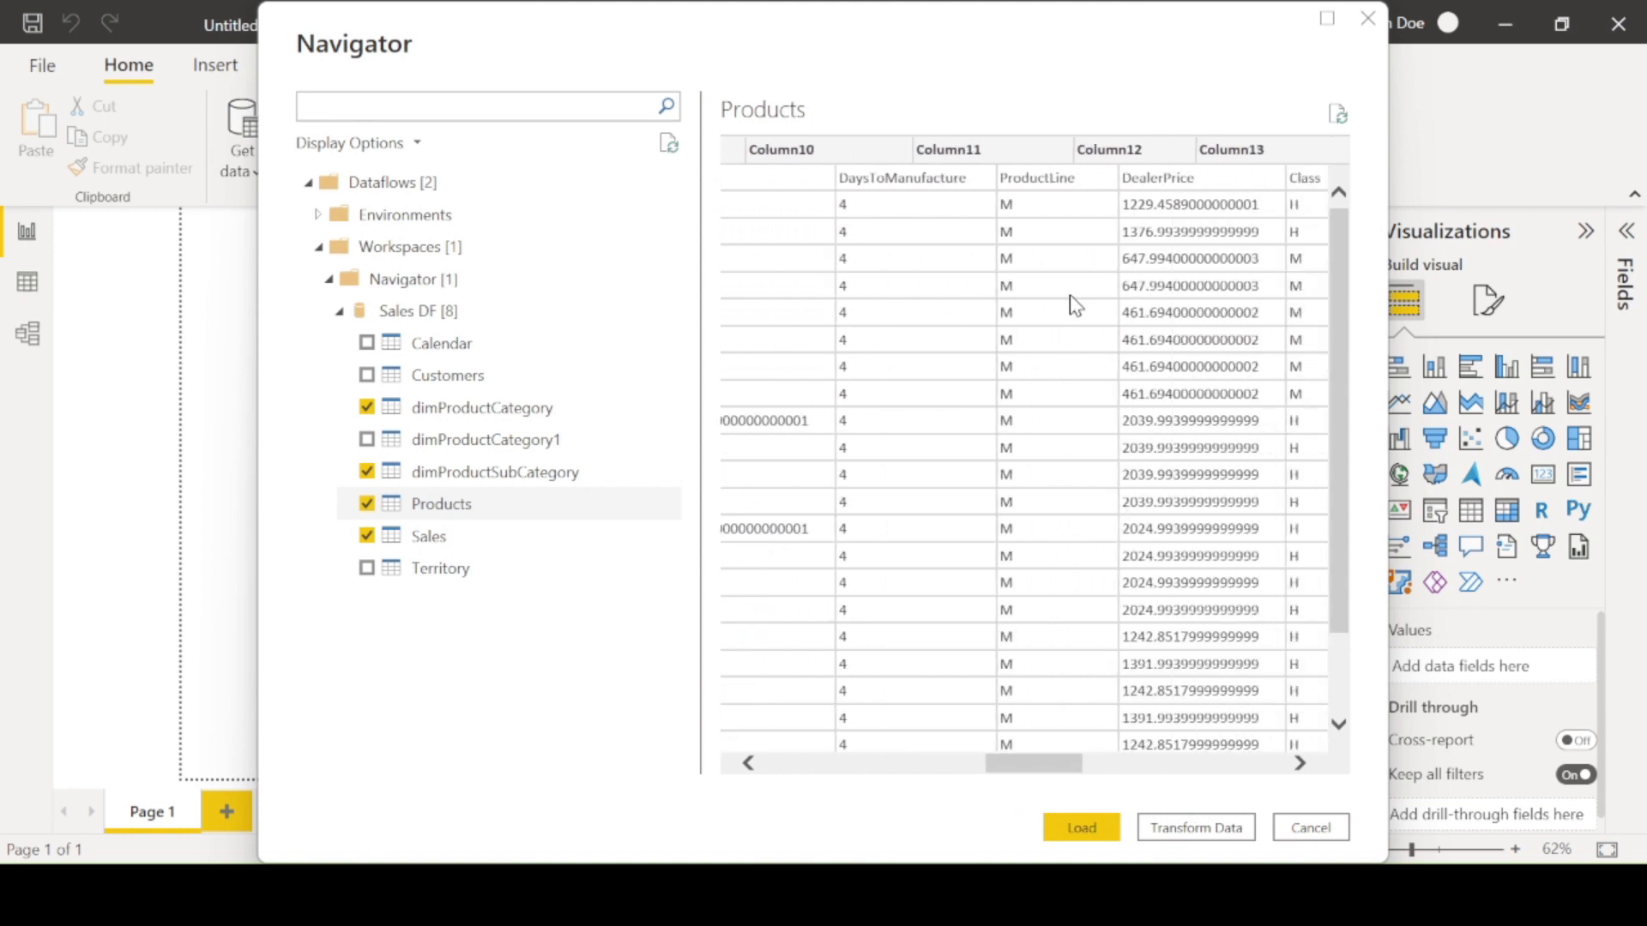
pyautogui.hscroll(4, 1072, 300)
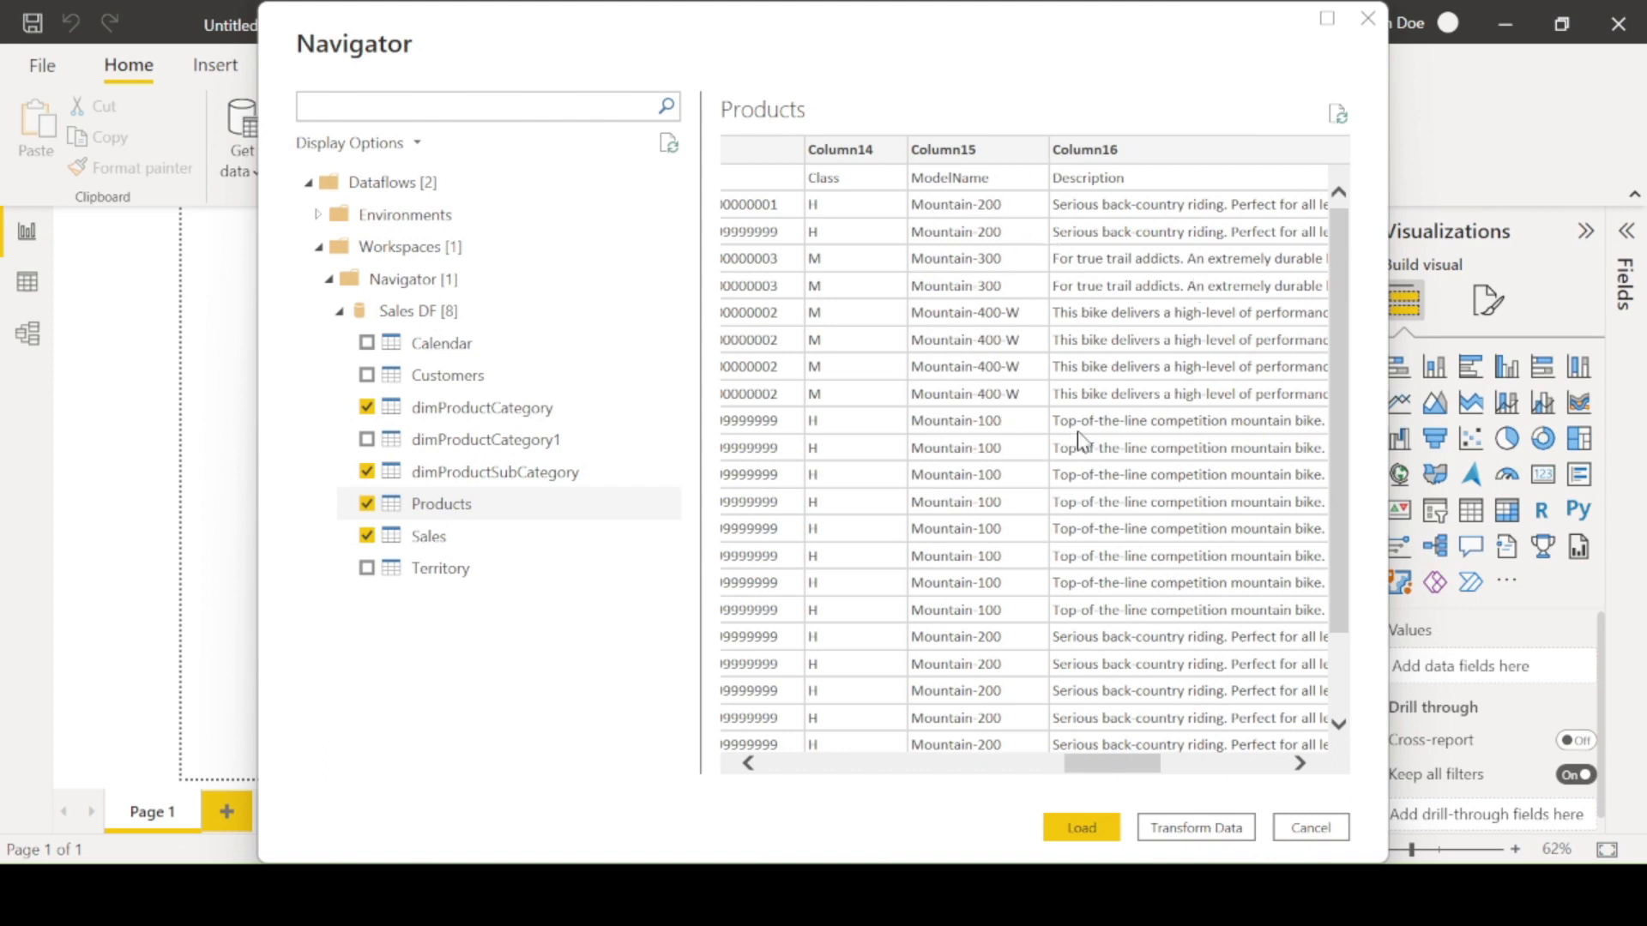
pyautogui.hscroll(3, 1110, 431)
pyautogui.hscroll(2, 1060, 360)
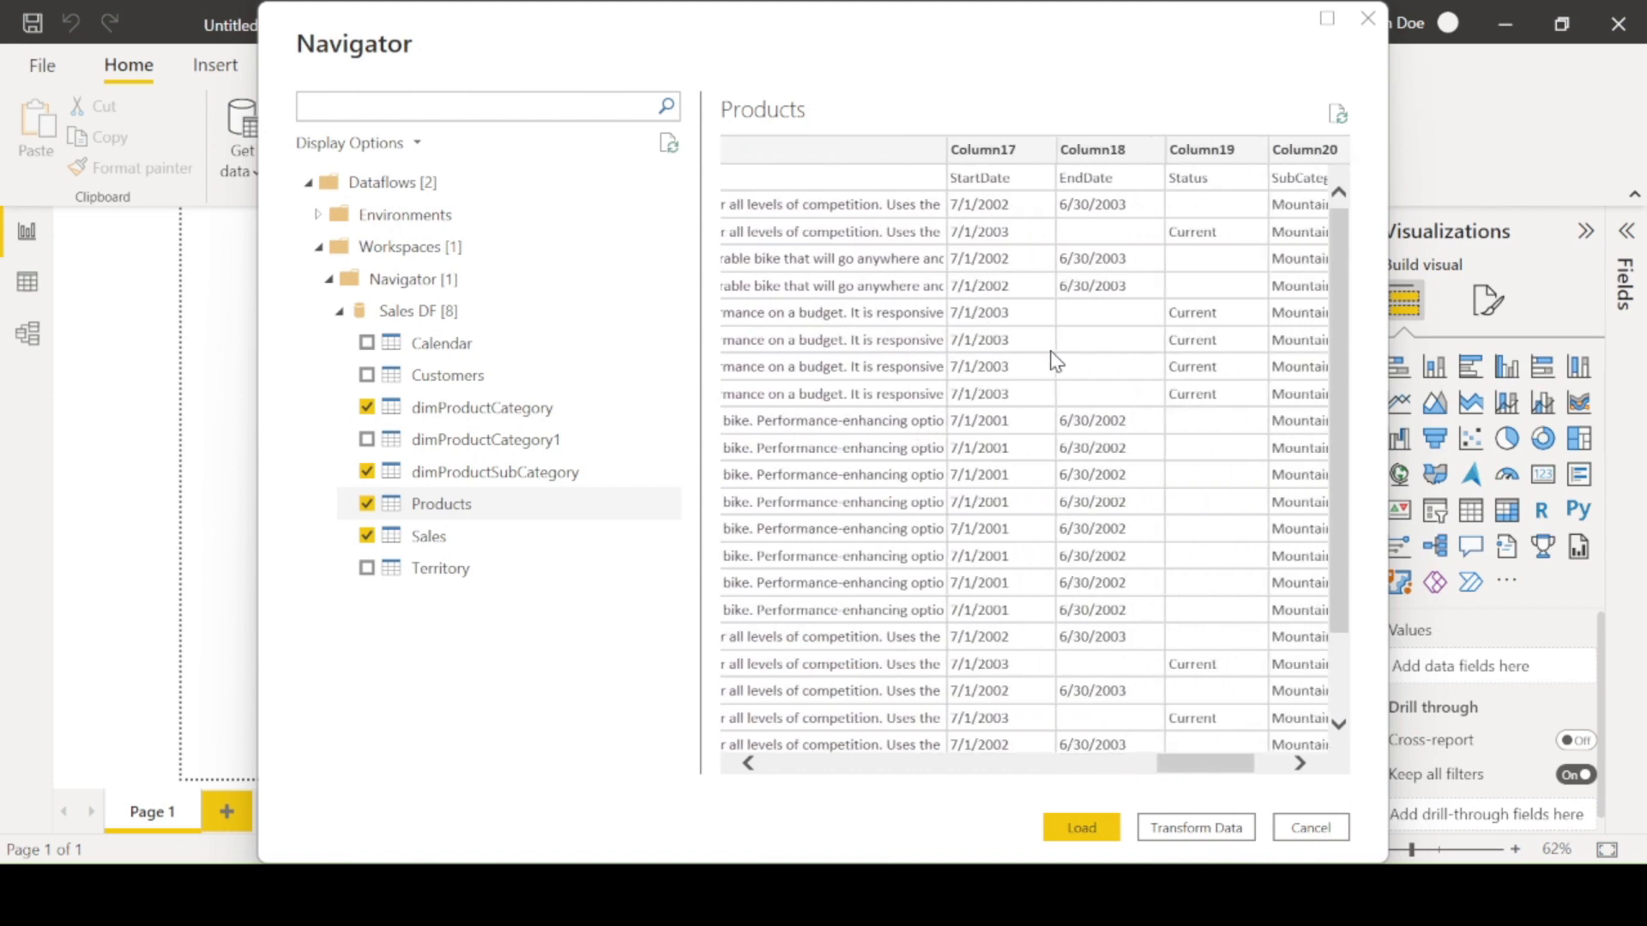
pyautogui.hscroll(1, 1115, 300)
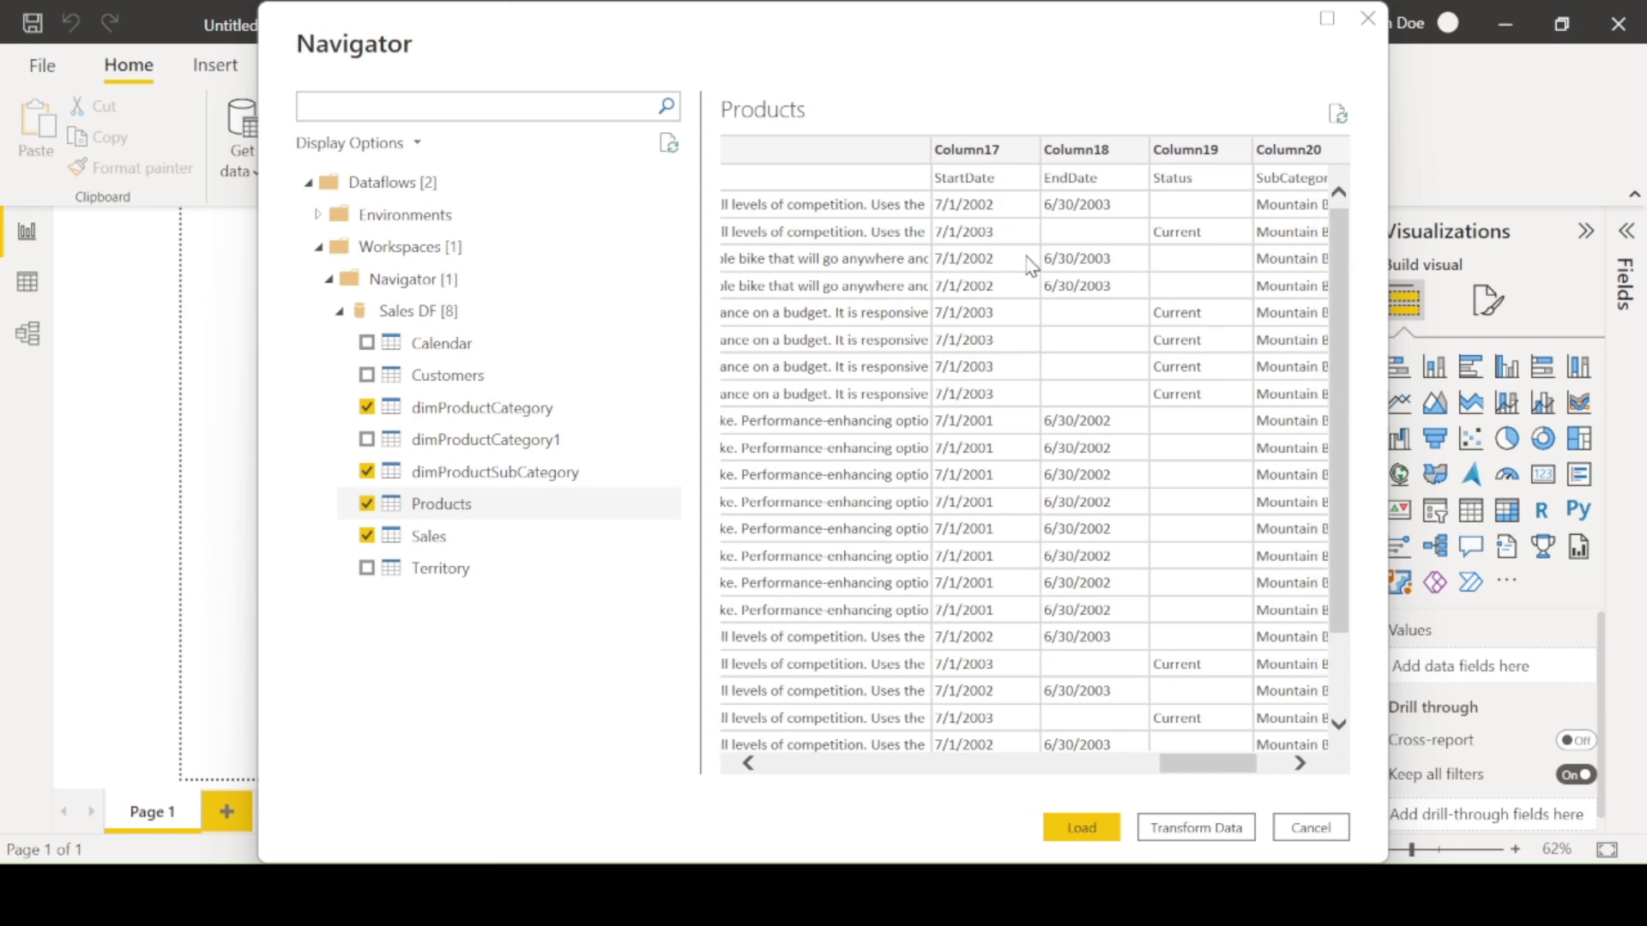
pyautogui.hscroll(2, 1167, 289)
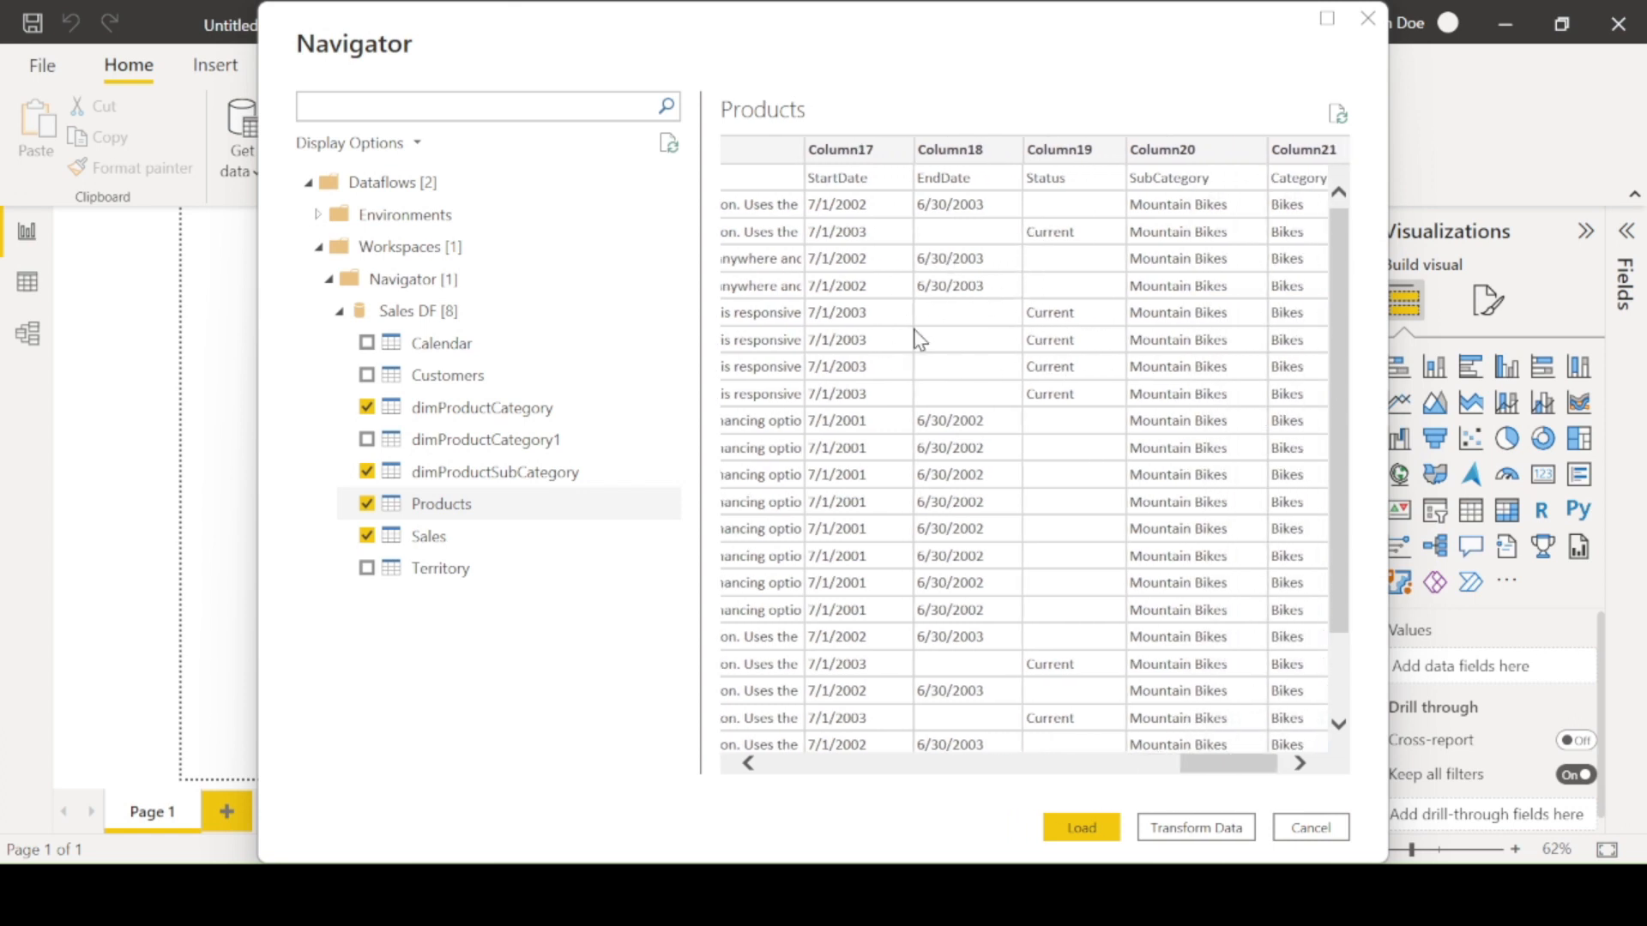
pyautogui.hscroll(2, 1027, 592)
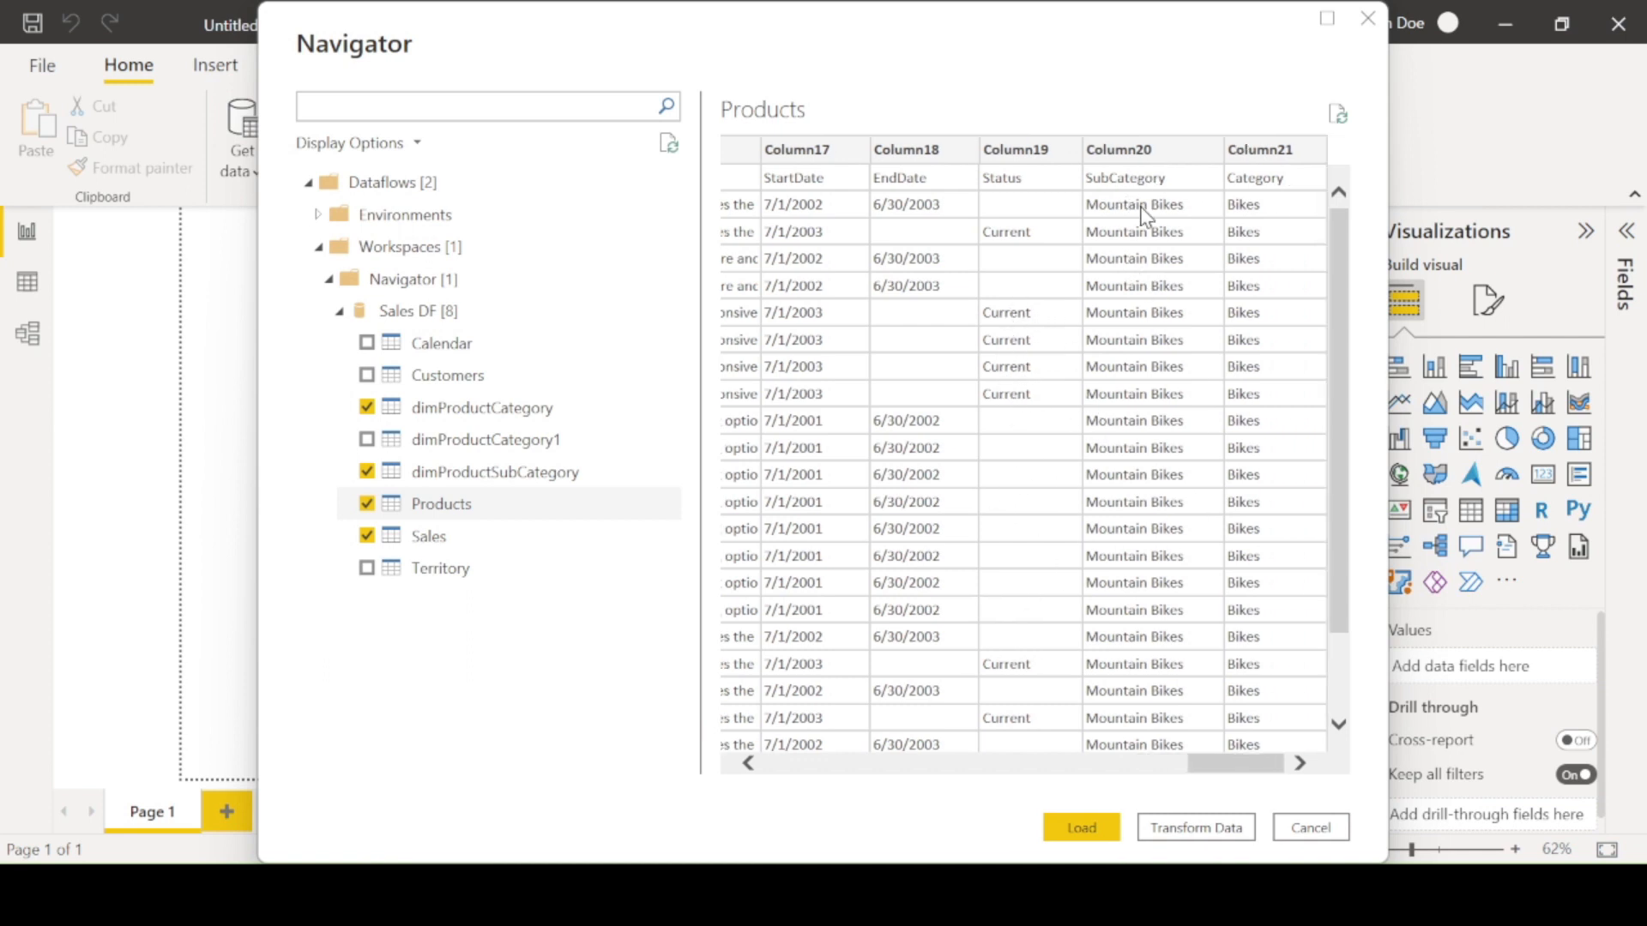
# - Preview the Sales table and scroll its columns
pyautogui.click(433, 536)
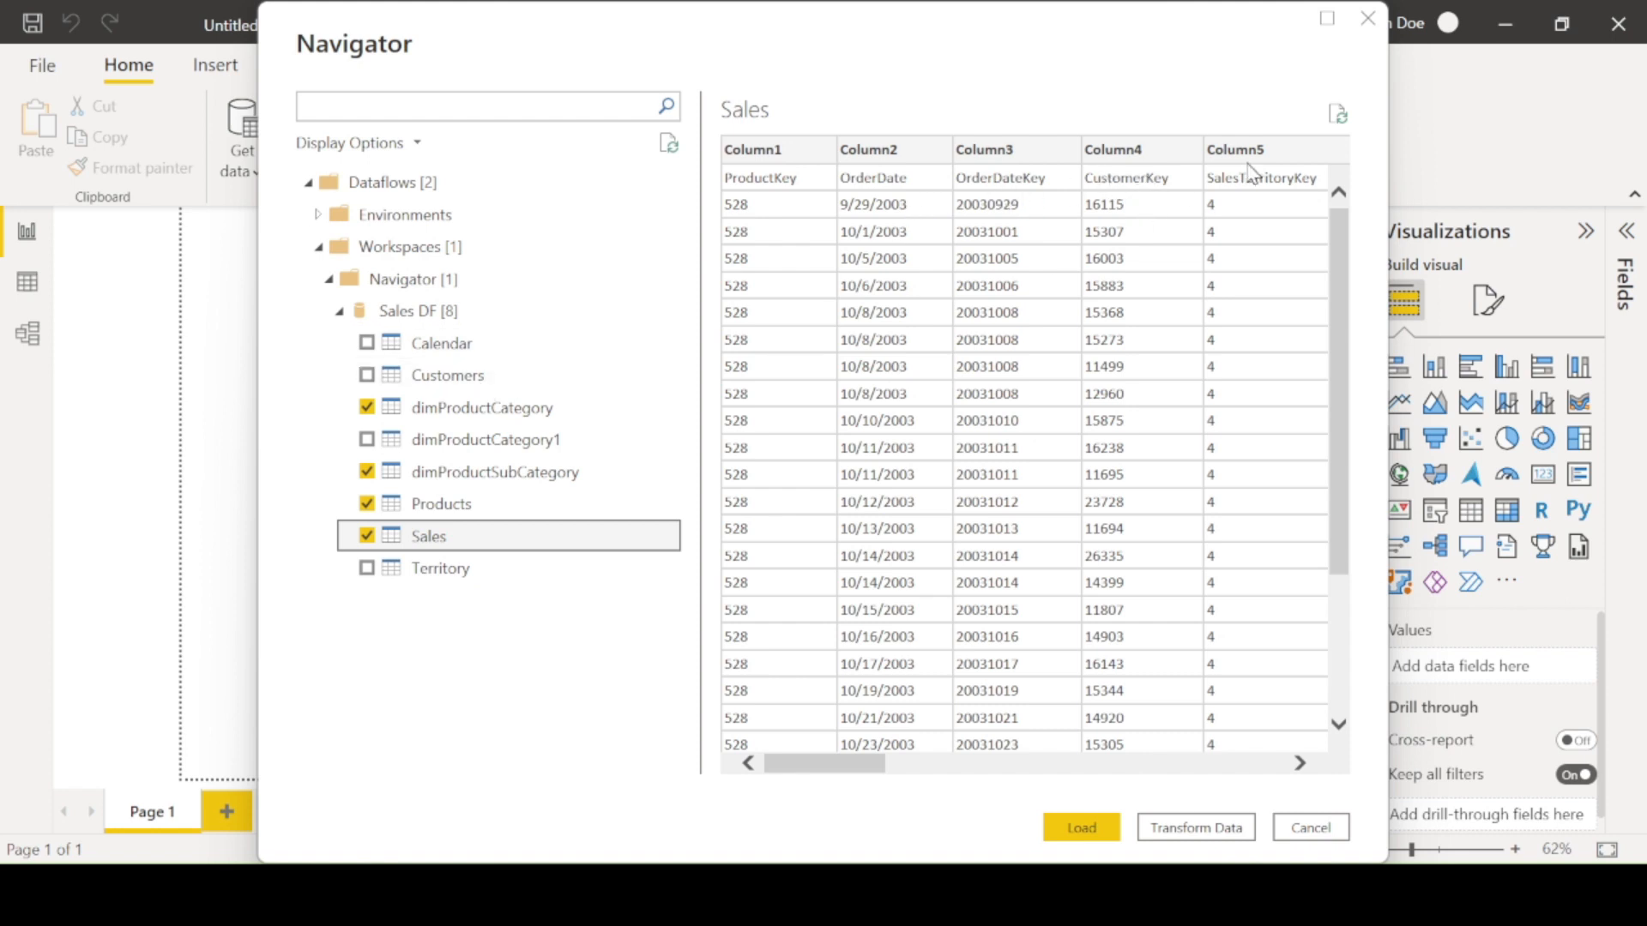
pyautogui.click(869, 767)
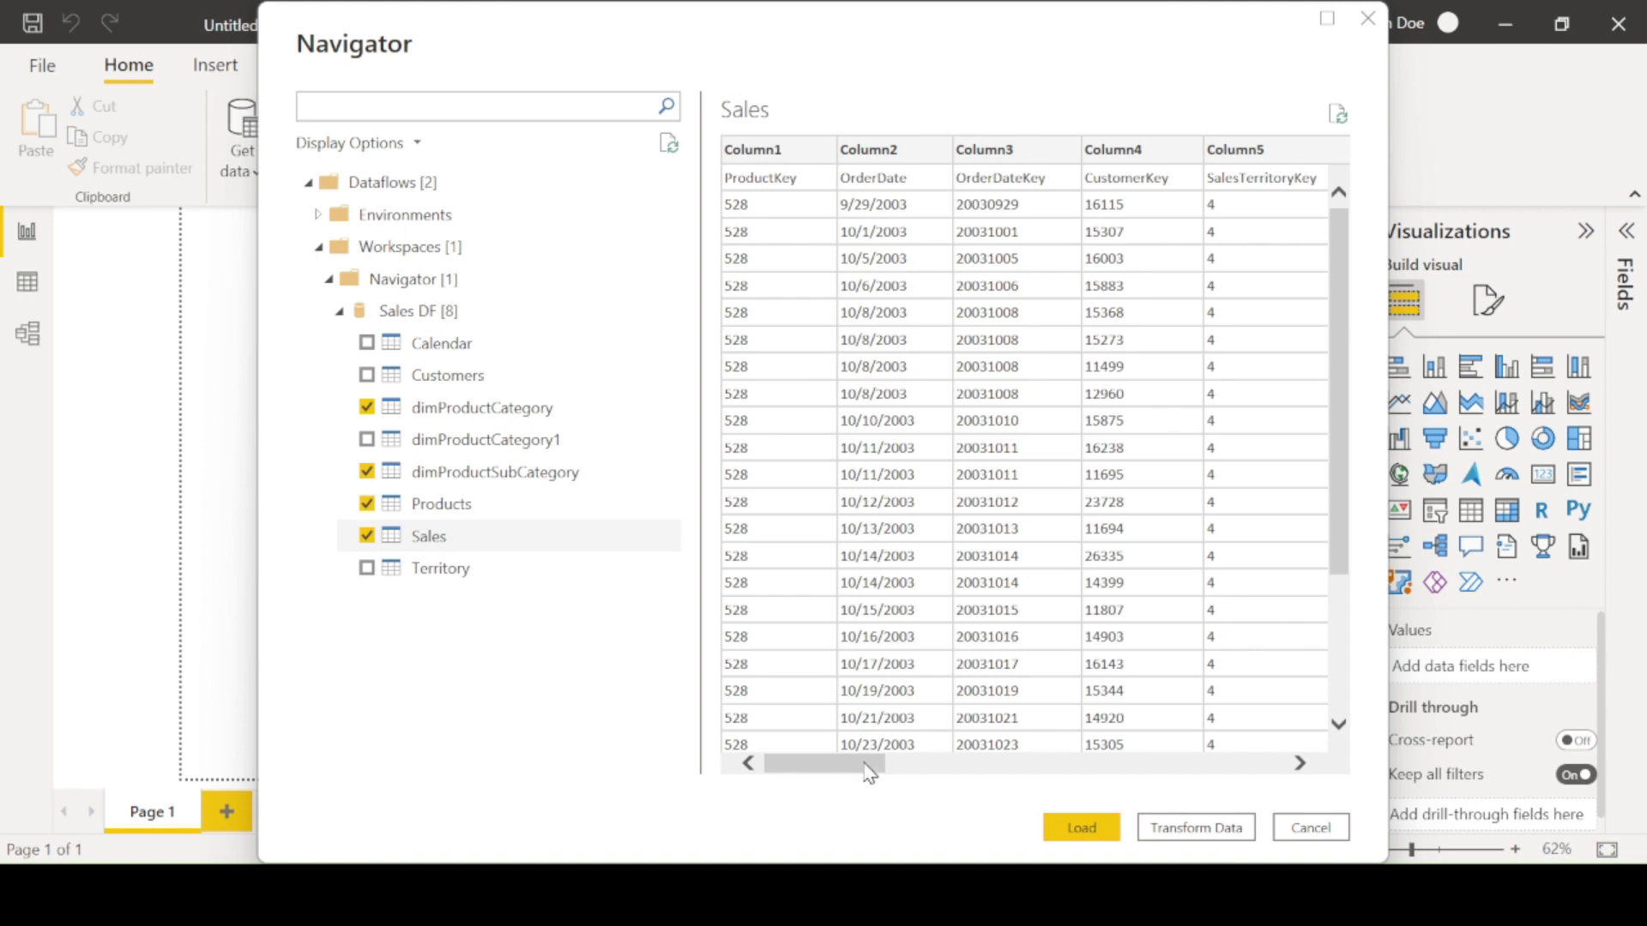
pyautogui.moveTo(872, 767); pyautogui.dragTo(772, 798)
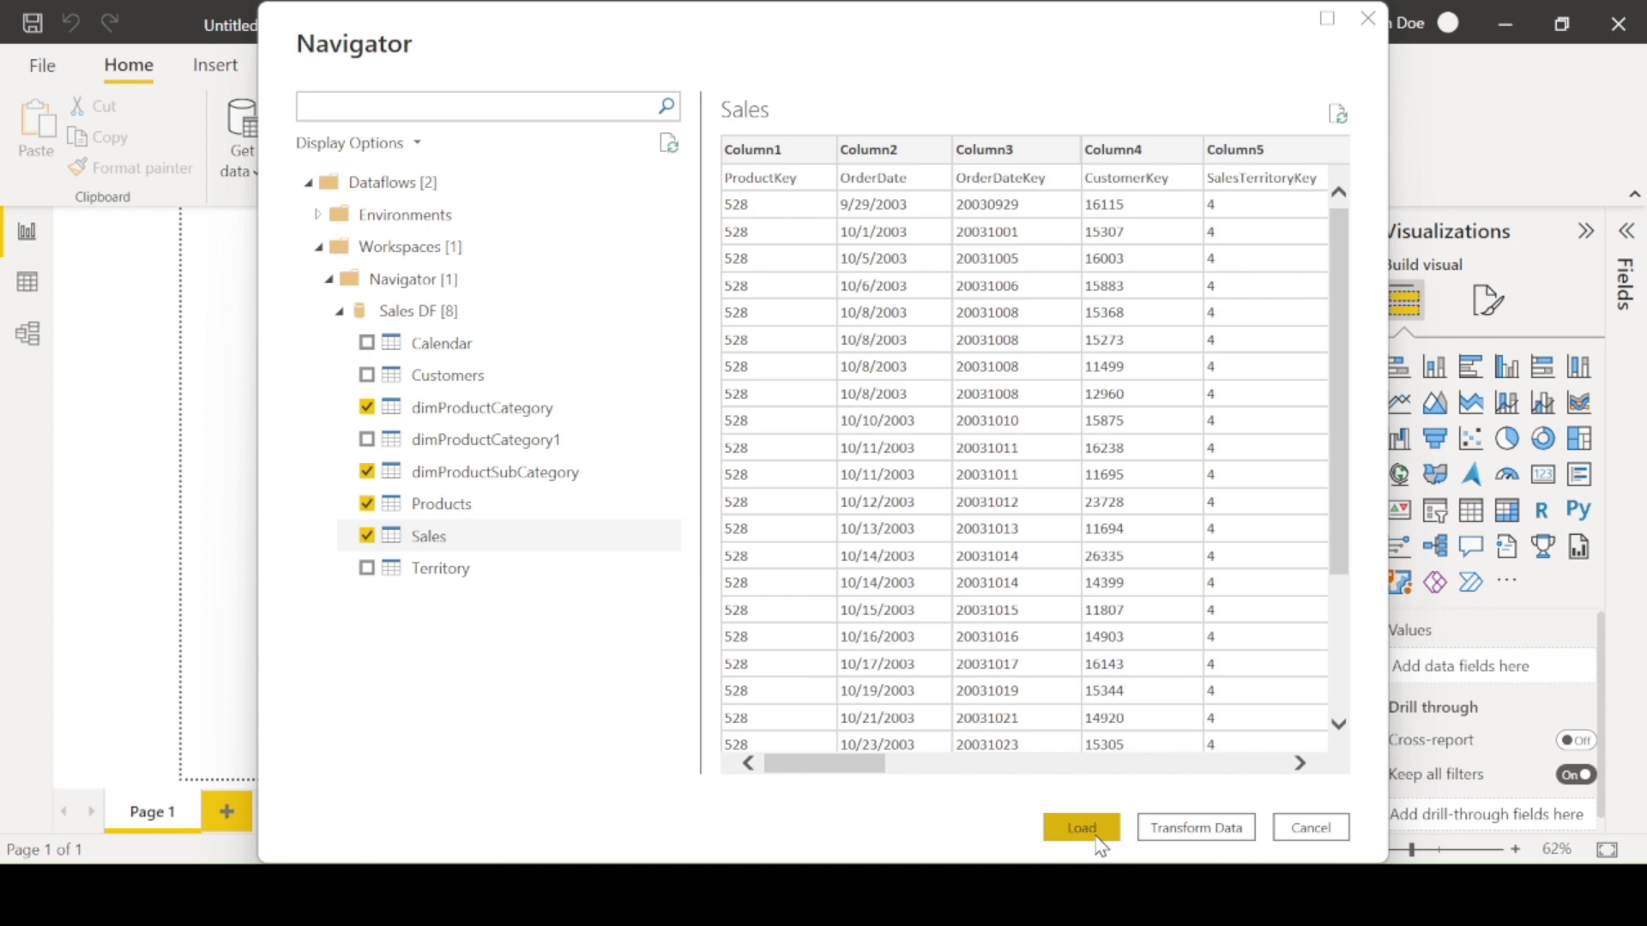
# - Open the selected tables for transformation in Power Query Editor and review each query
pyautogui.click(1189, 838)
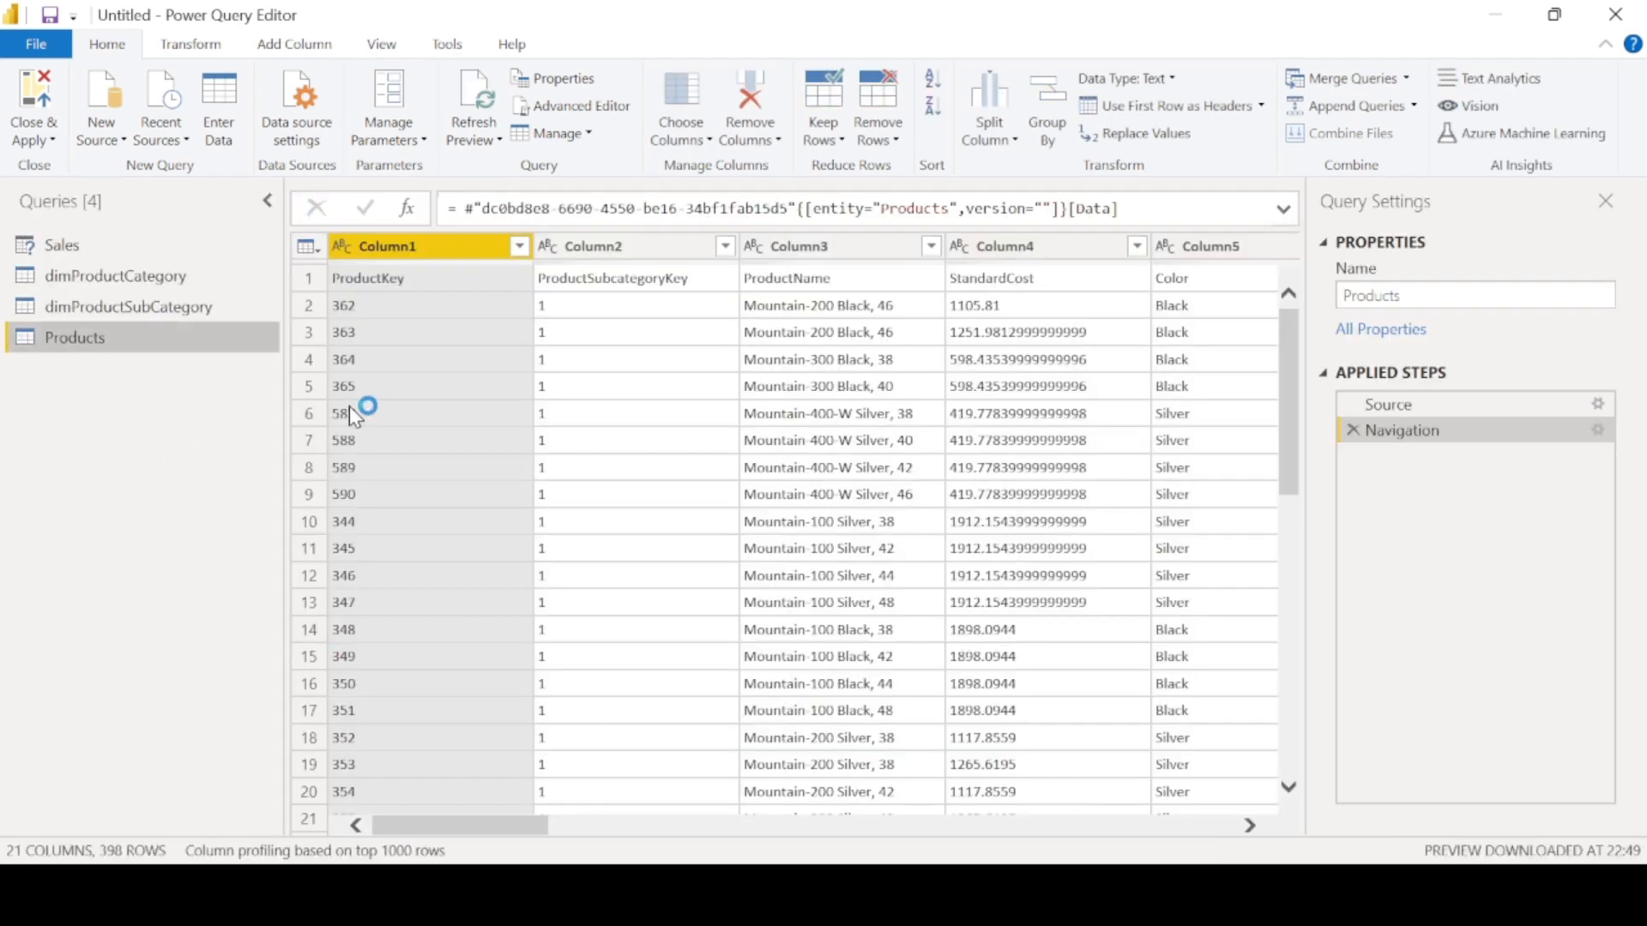
pyautogui.click(122, 254)
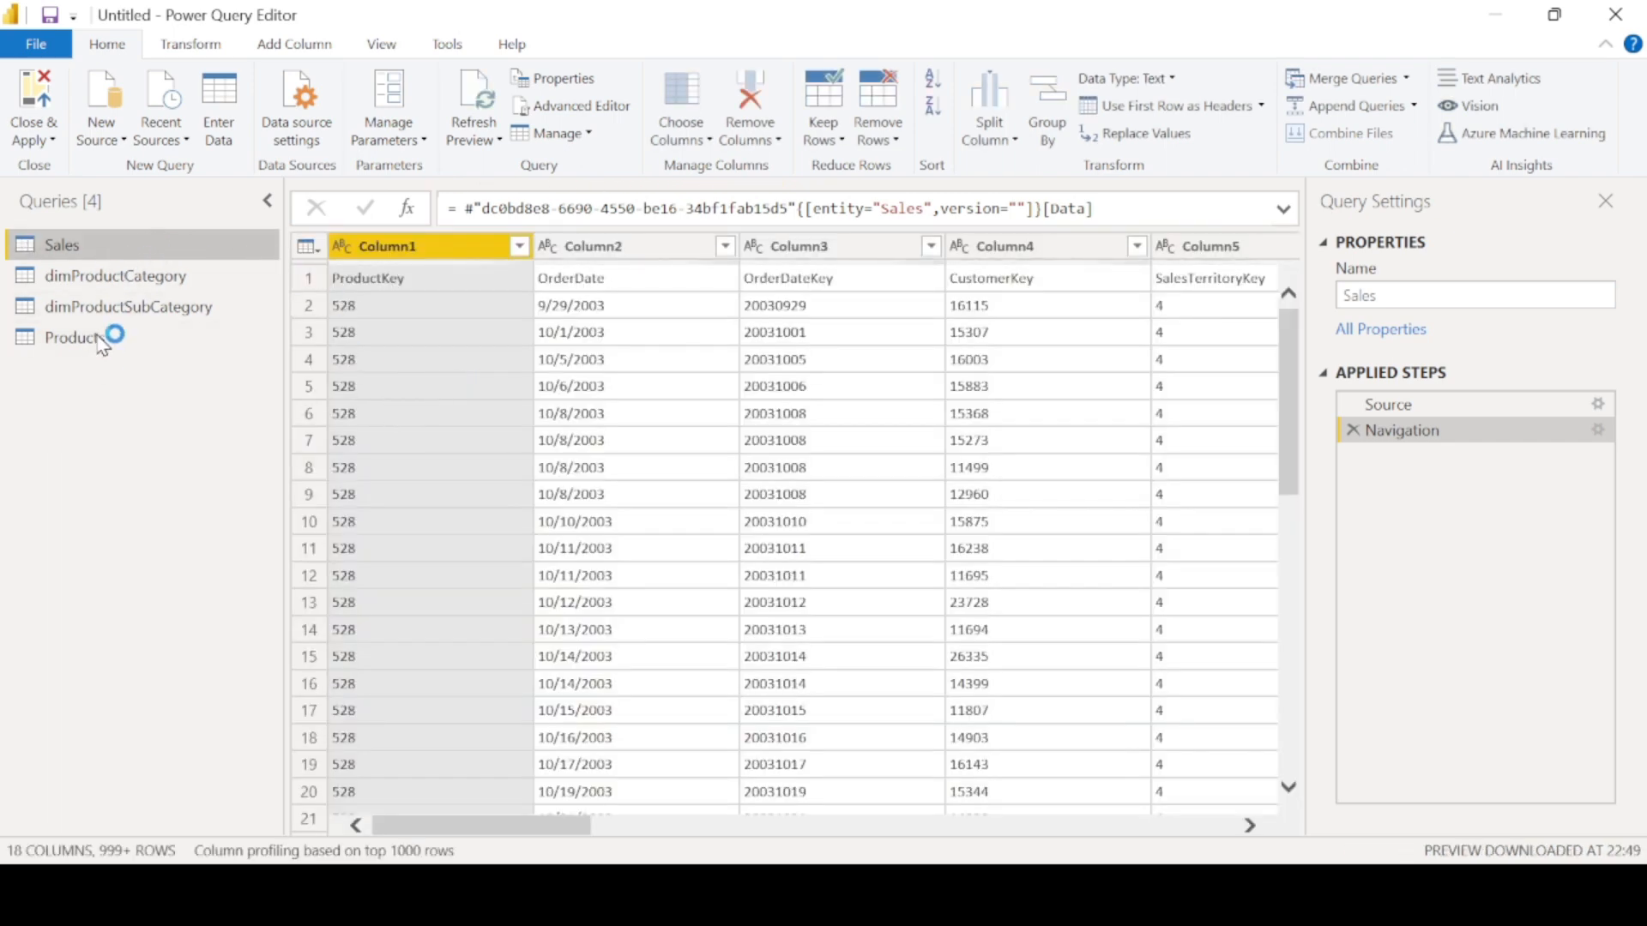
pyautogui.click(153, 280)
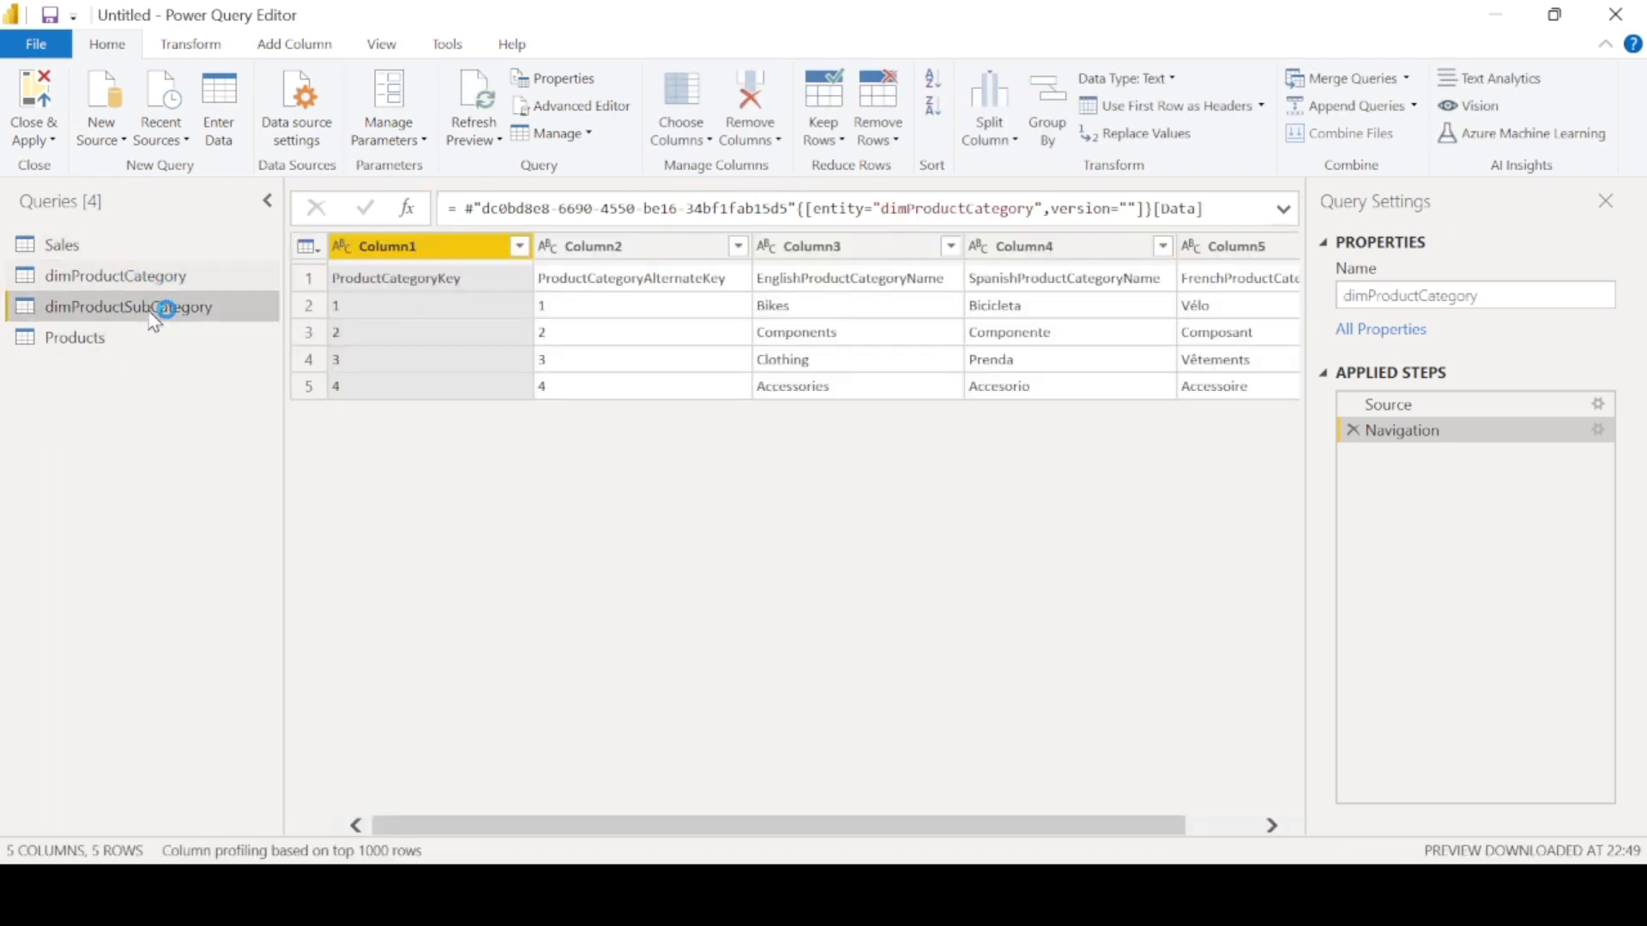
pyautogui.click(150, 306)
pyautogui.click(137, 336)
# - Rename the Sales query to FactSales
pyautogui.click(129, 247)
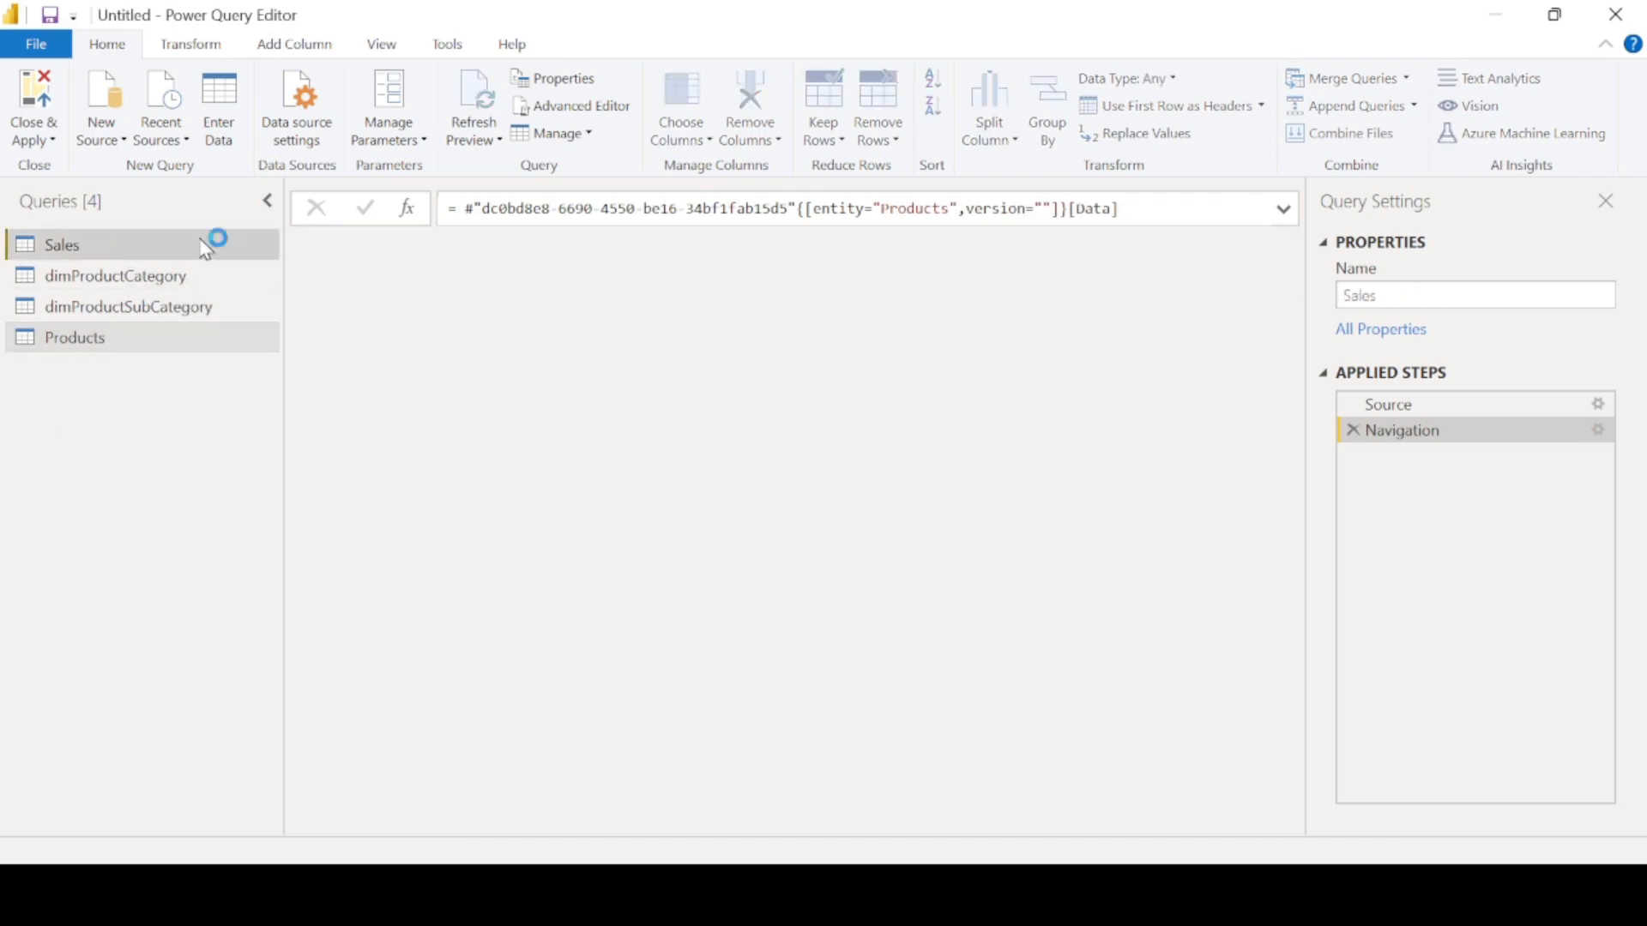
pyautogui.click(1379, 295)
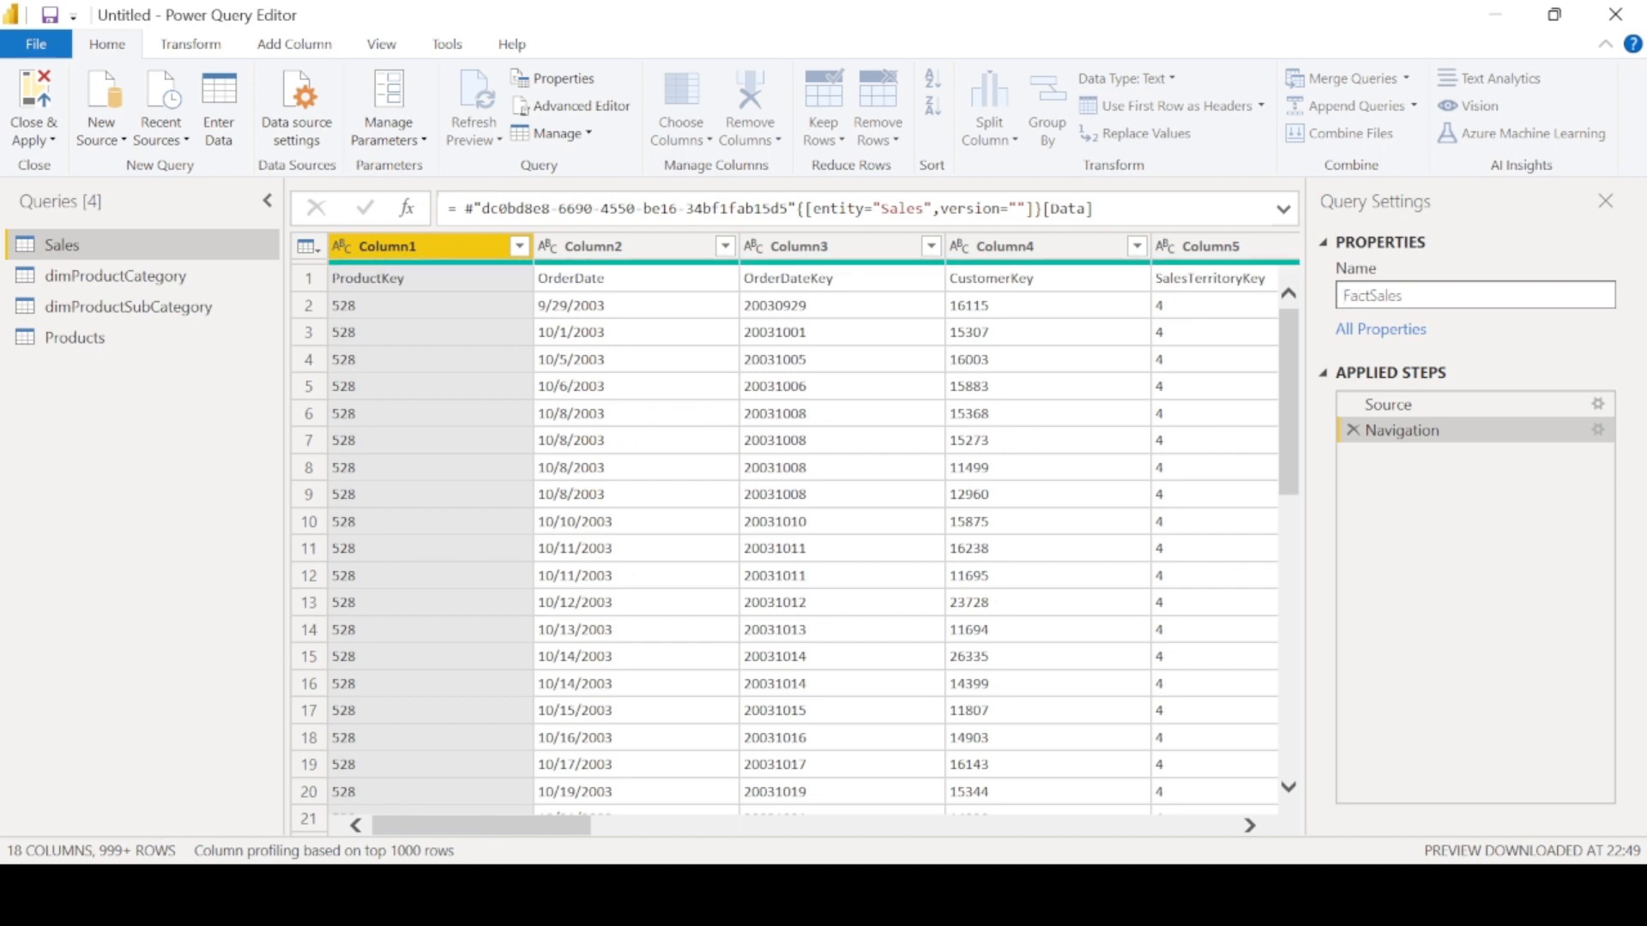
pyautogui.press('Return')
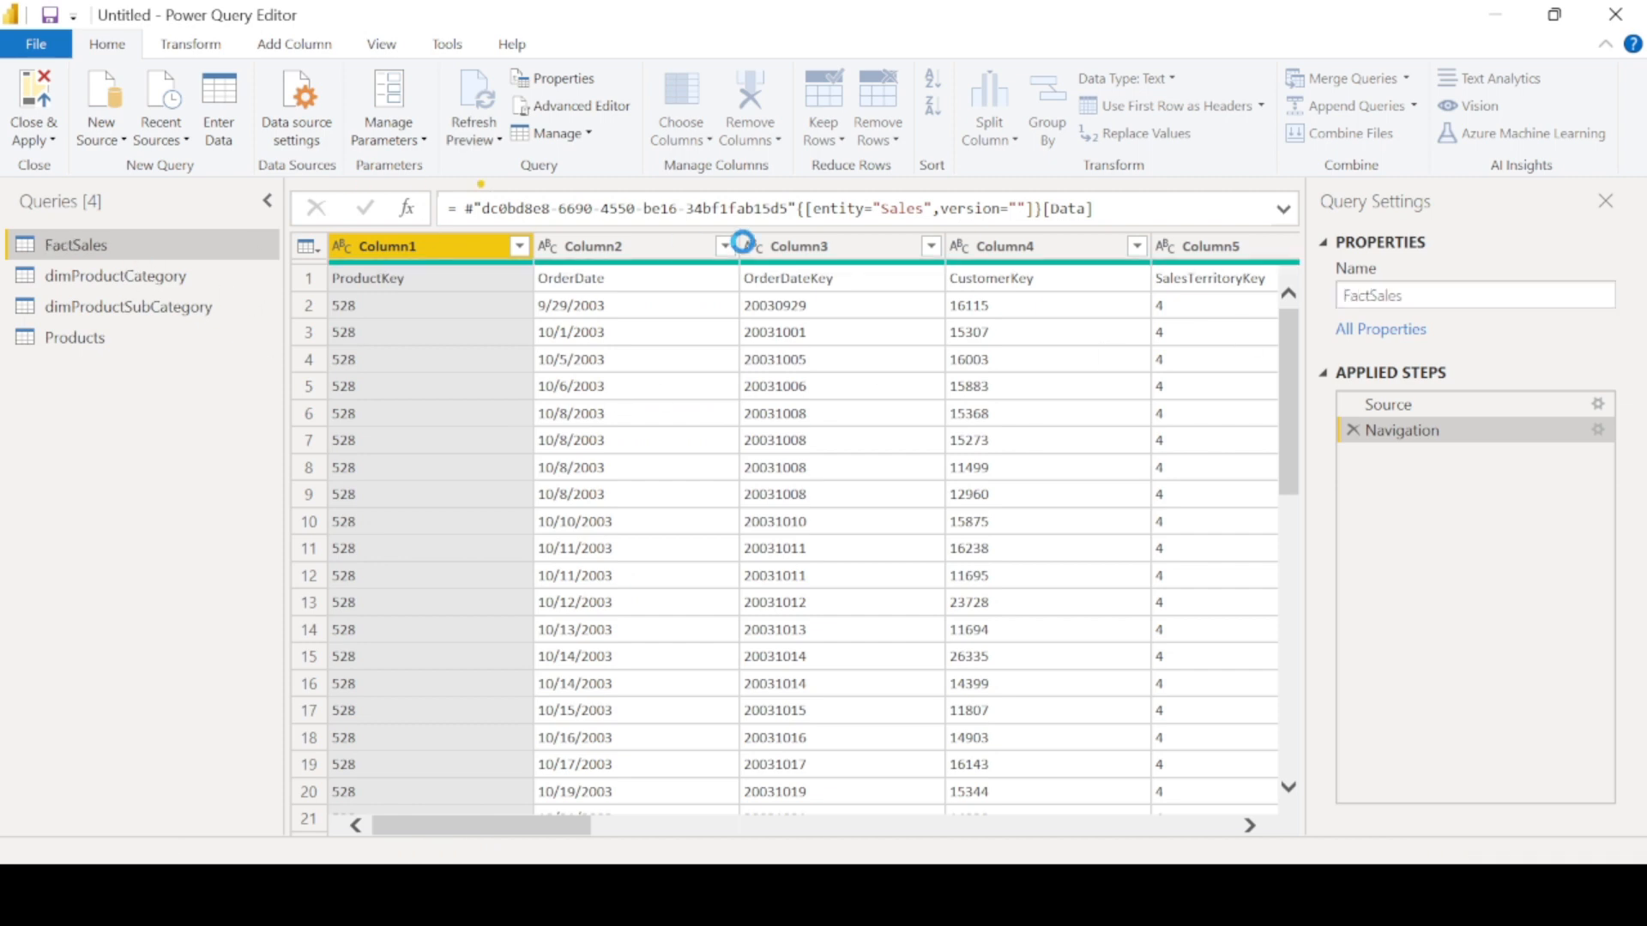
# - Review the dimProductCategory, dimProductSubCategory and Products queries, scrolling through the Products rows and columns
pyautogui.click(161, 277)
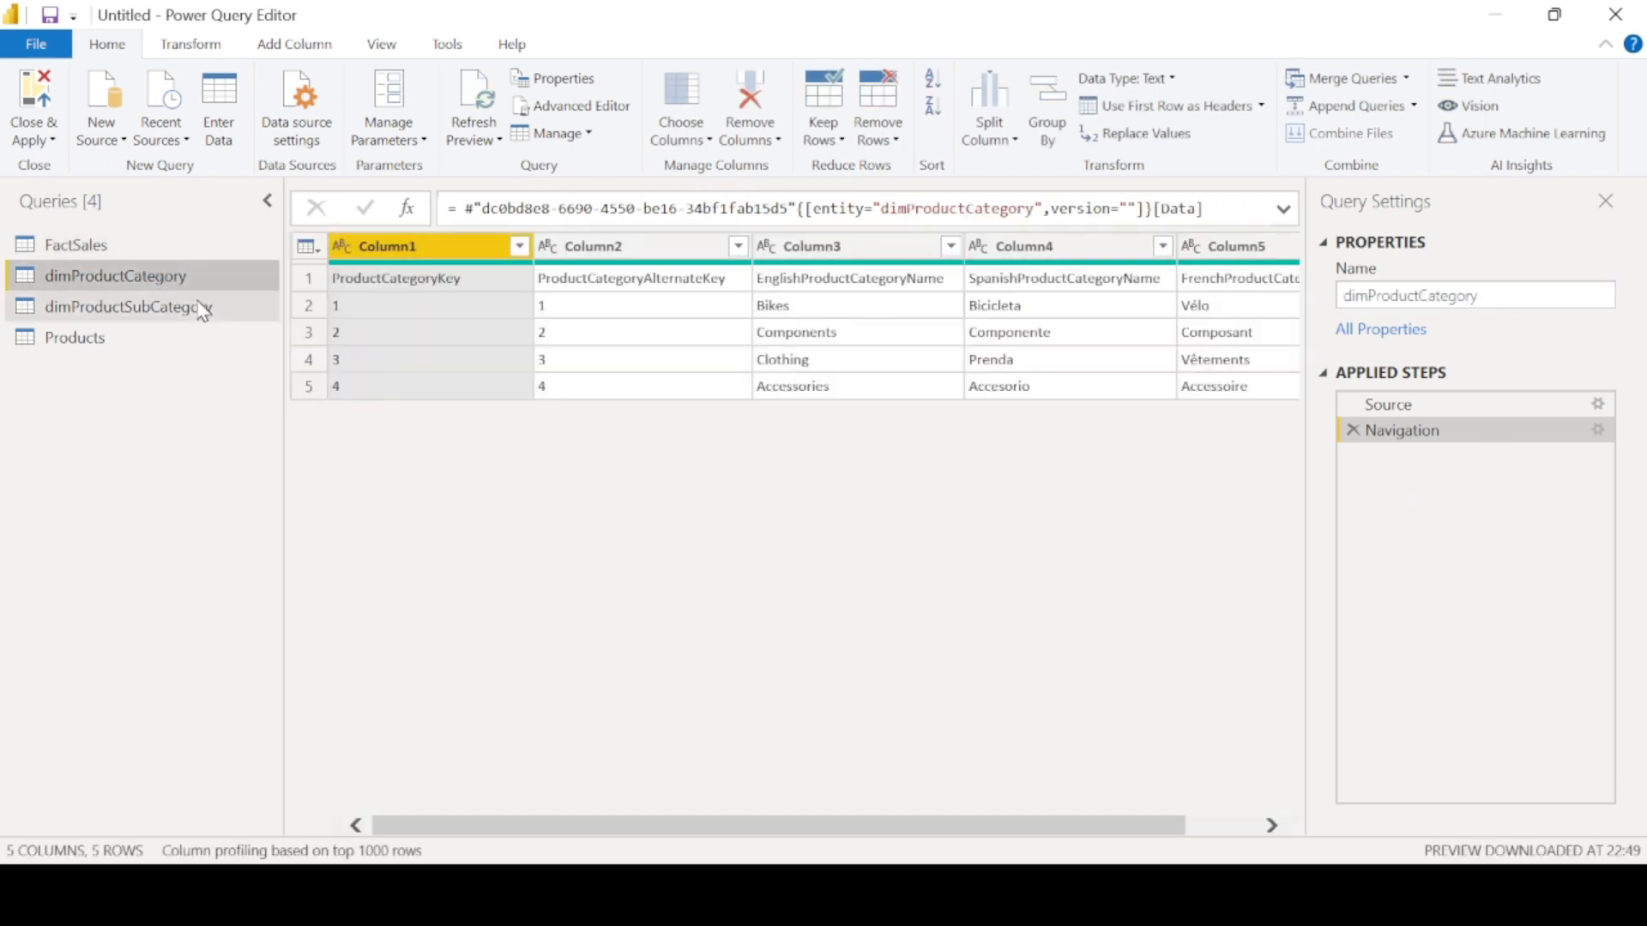
pyautogui.click(196, 317)
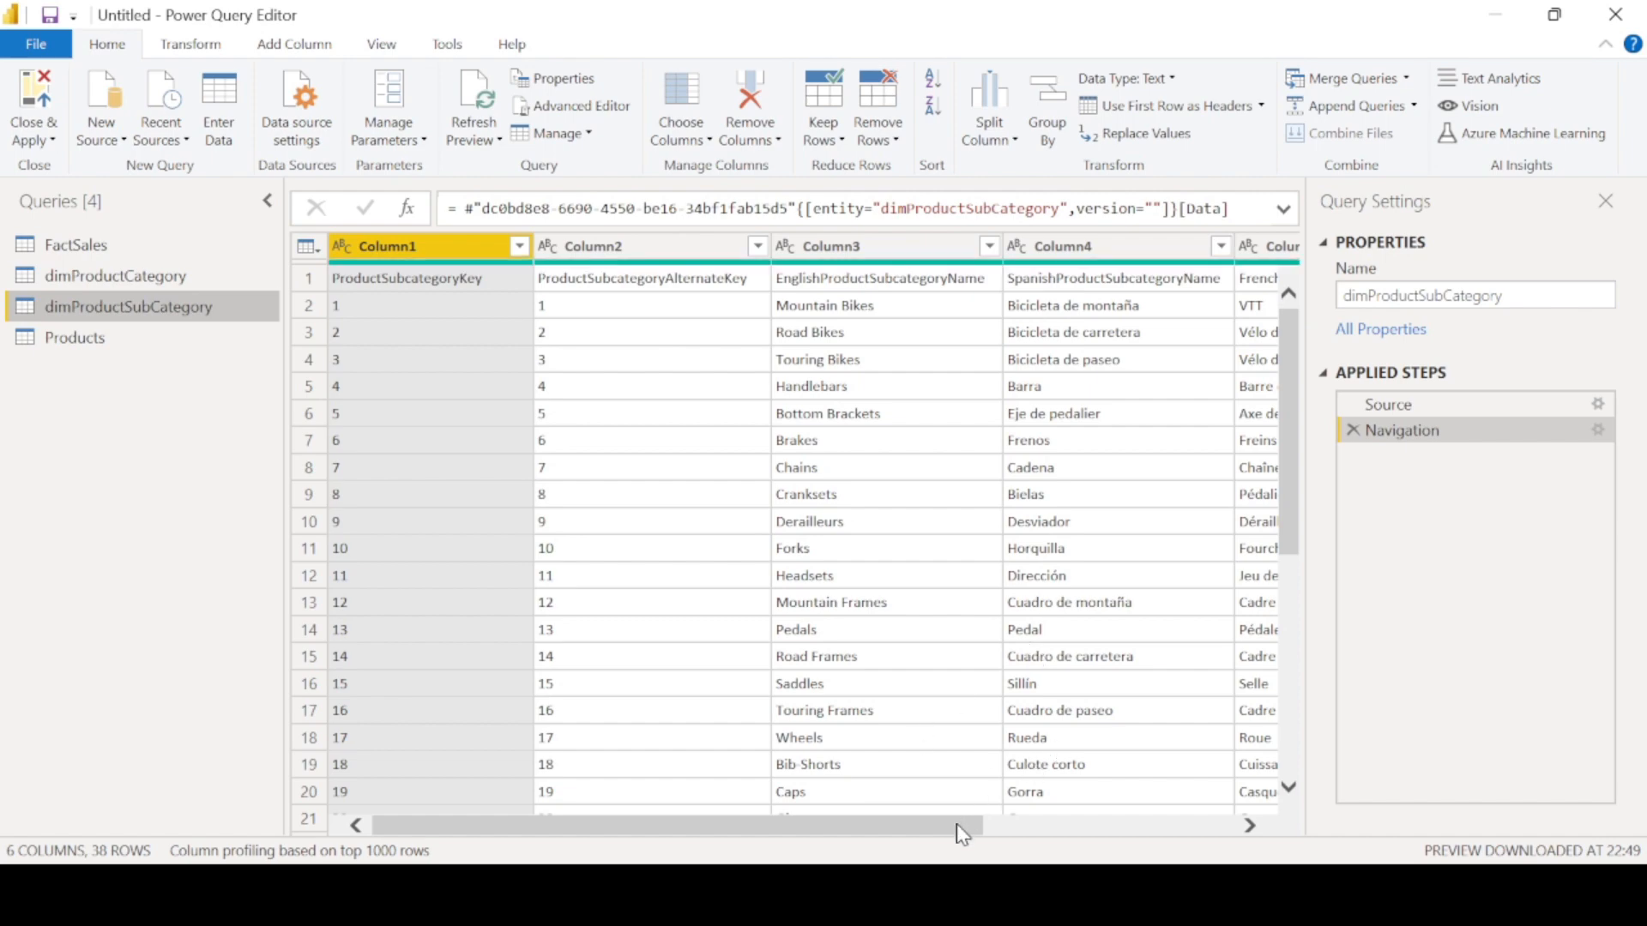
pyautogui.click(157, 348)
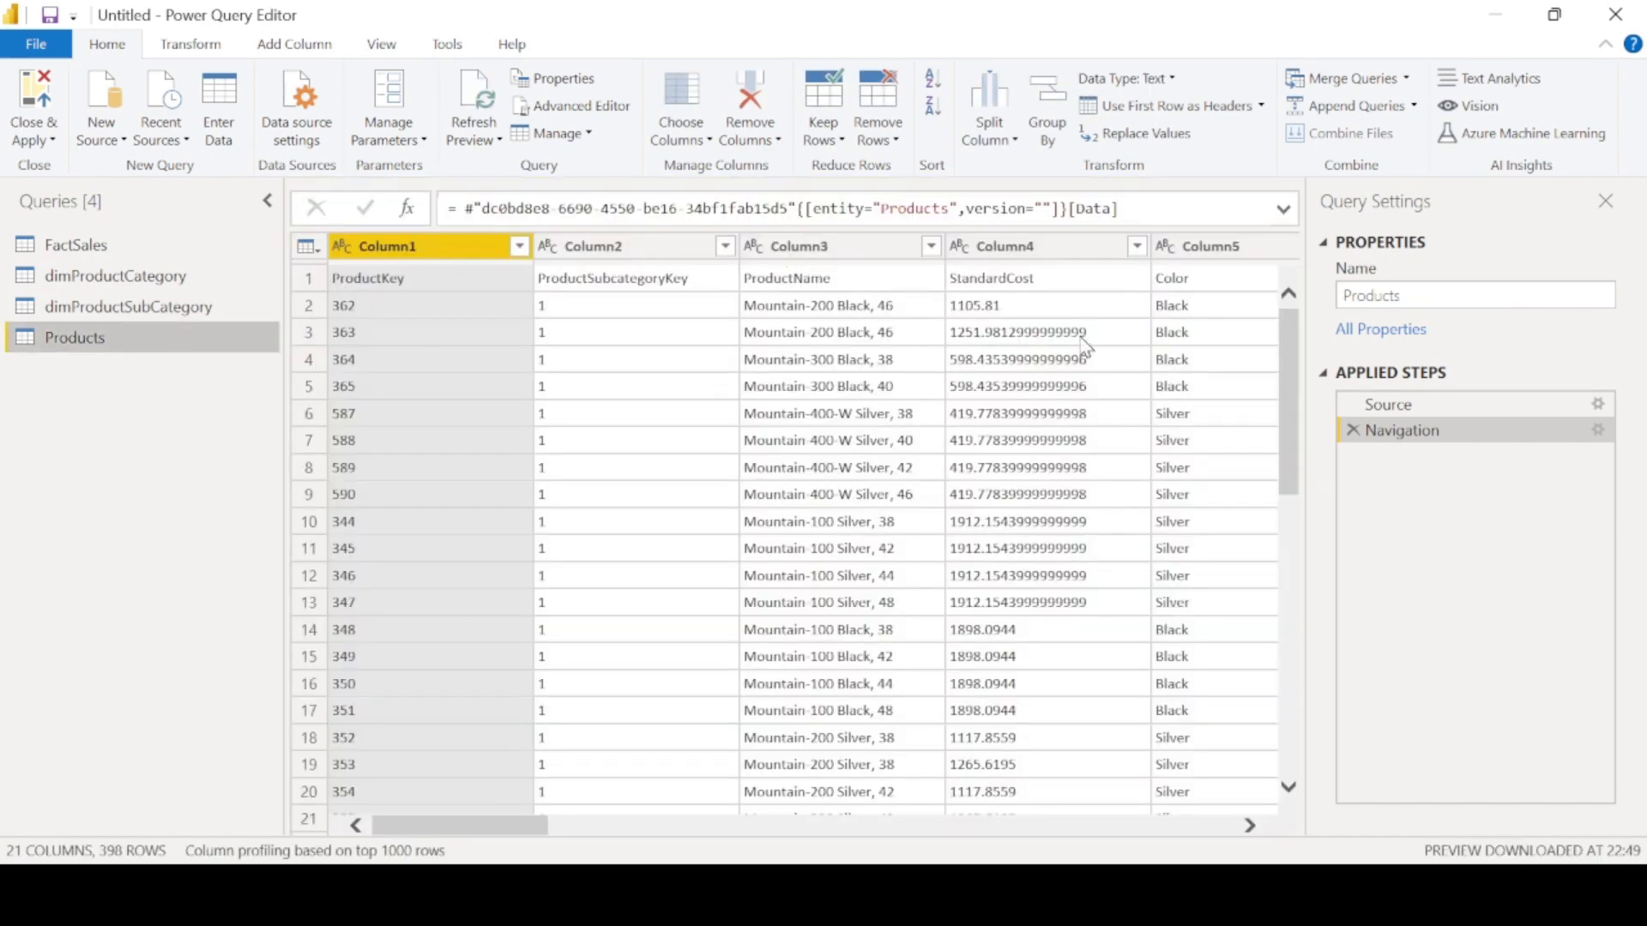
pyautogui.scroll(-10, 796, 598)
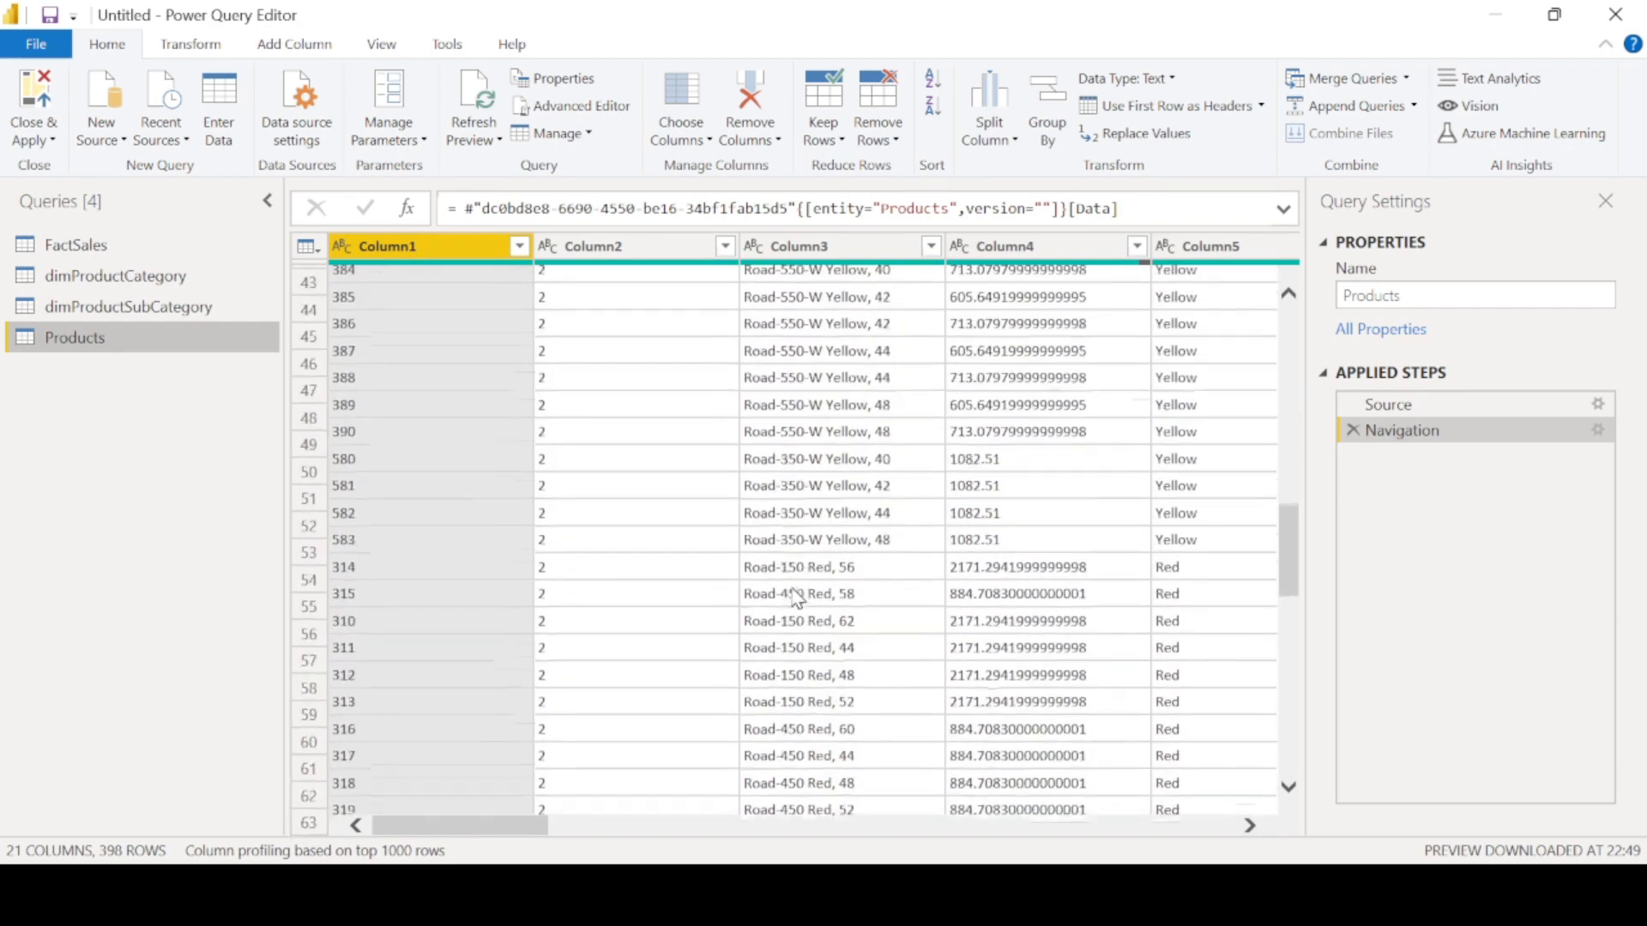
pyautogui.hscroll(5, 798, 598)
pyautogui.hscroll(5, 798, 598)
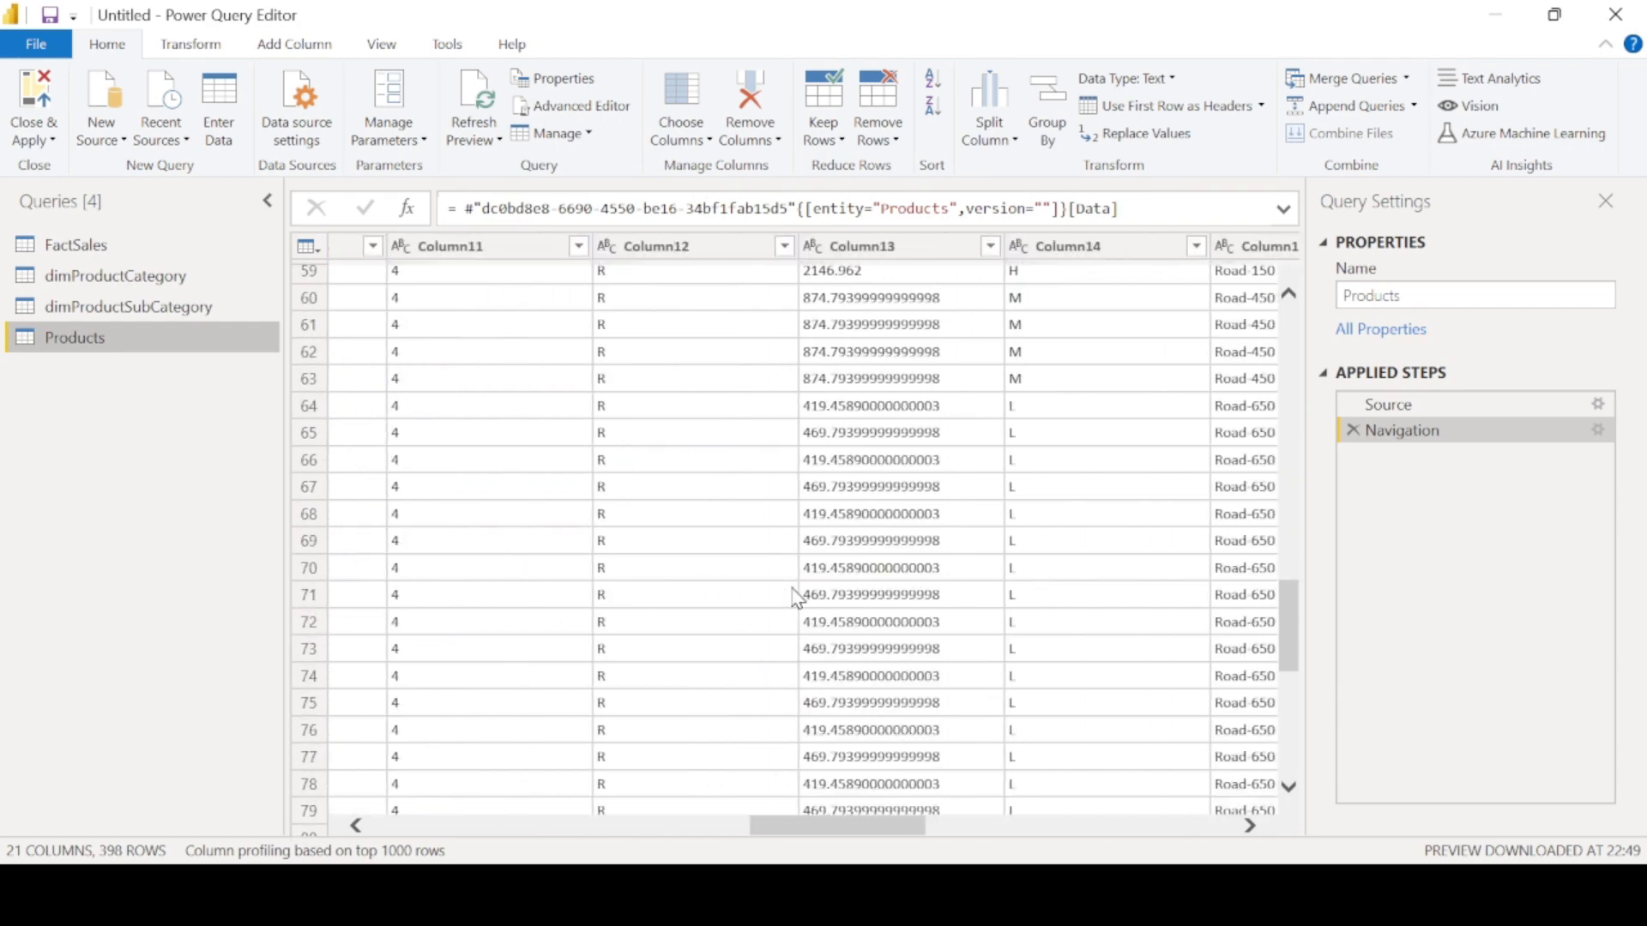
pyautogui.hscroll(5, 796, 597)
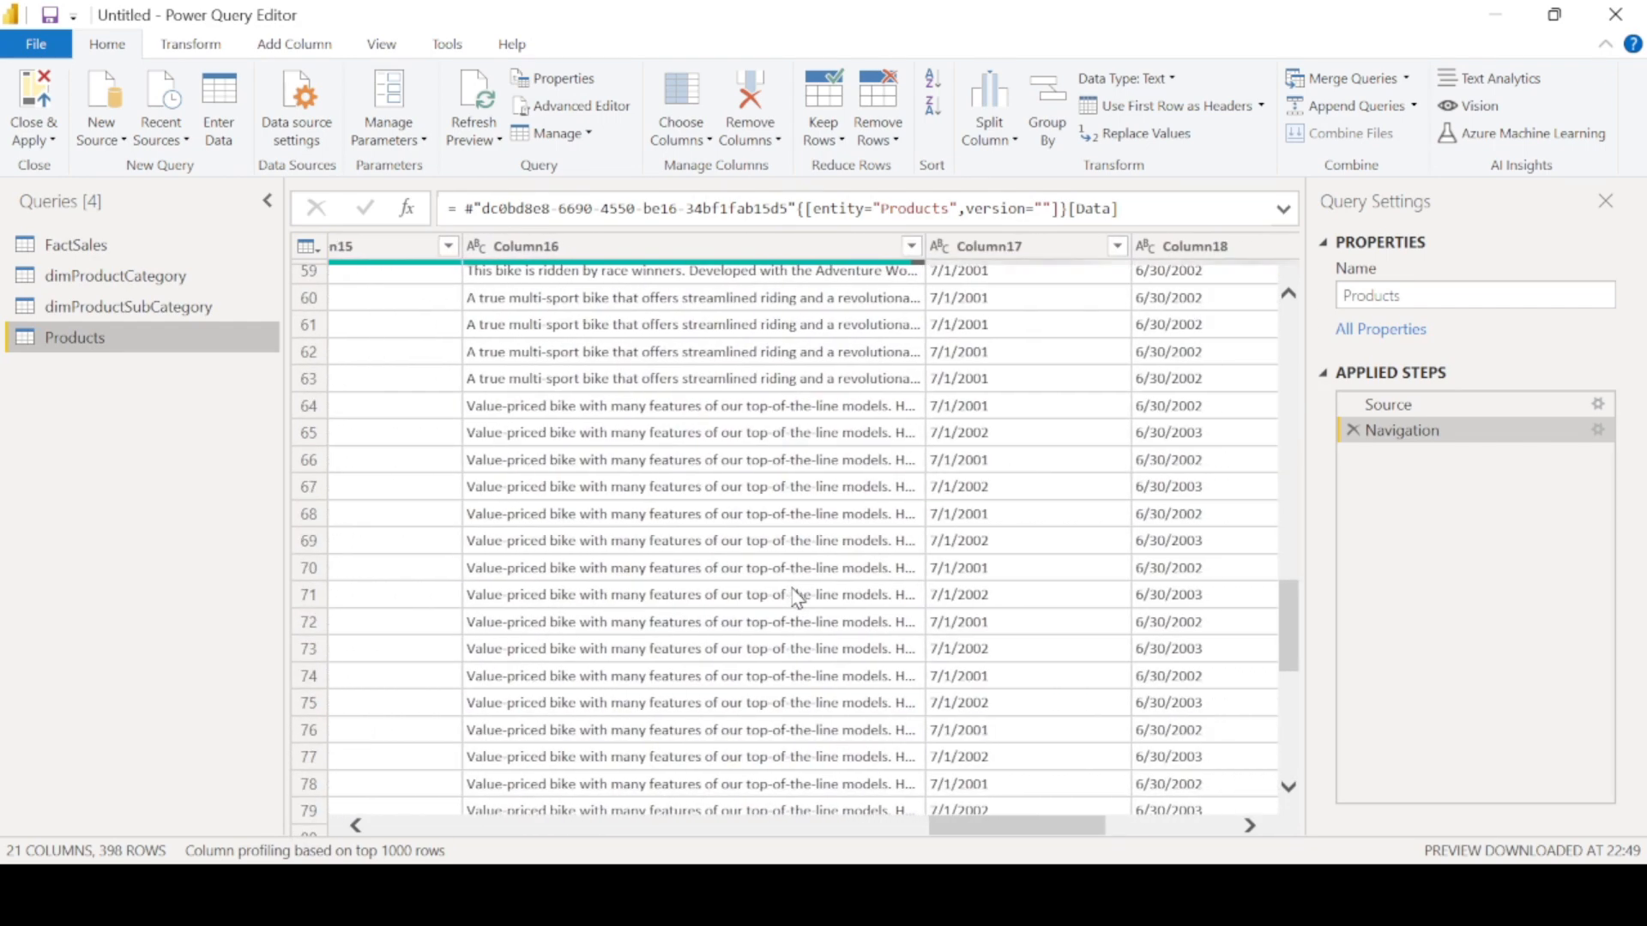
pyautogui.hscroll(-15, 796, 598)
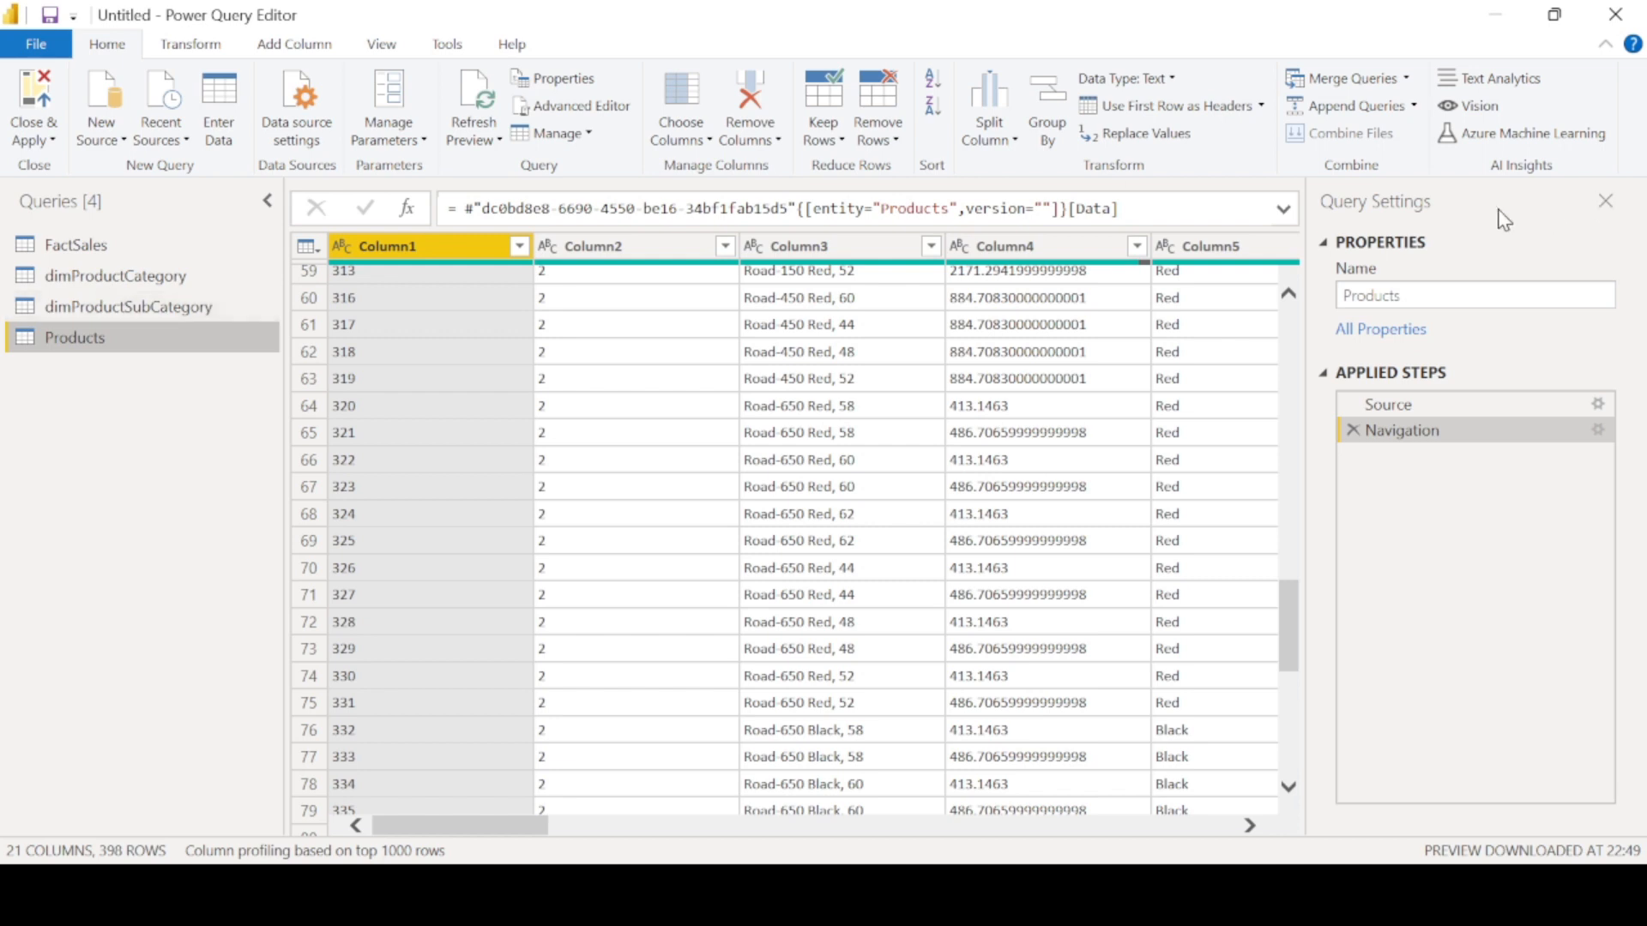
# - Rename the Products query to DimProducts
pyautogui.click(1344, 295)
pyautogui.write('Dim')
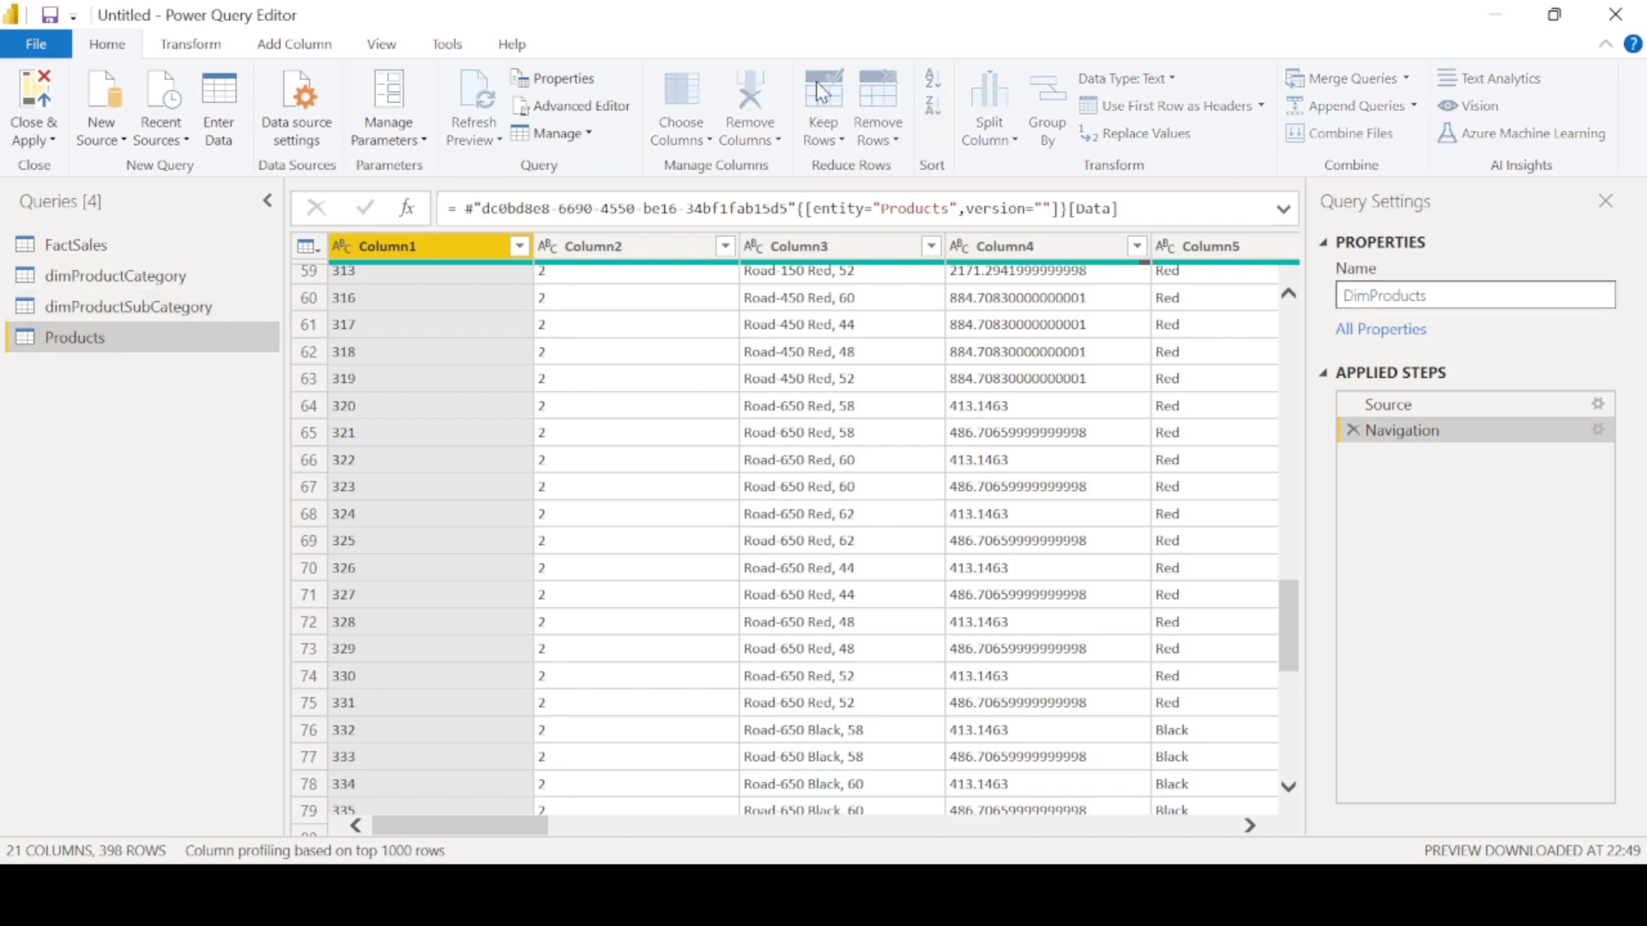
pyautogui.press('Return')
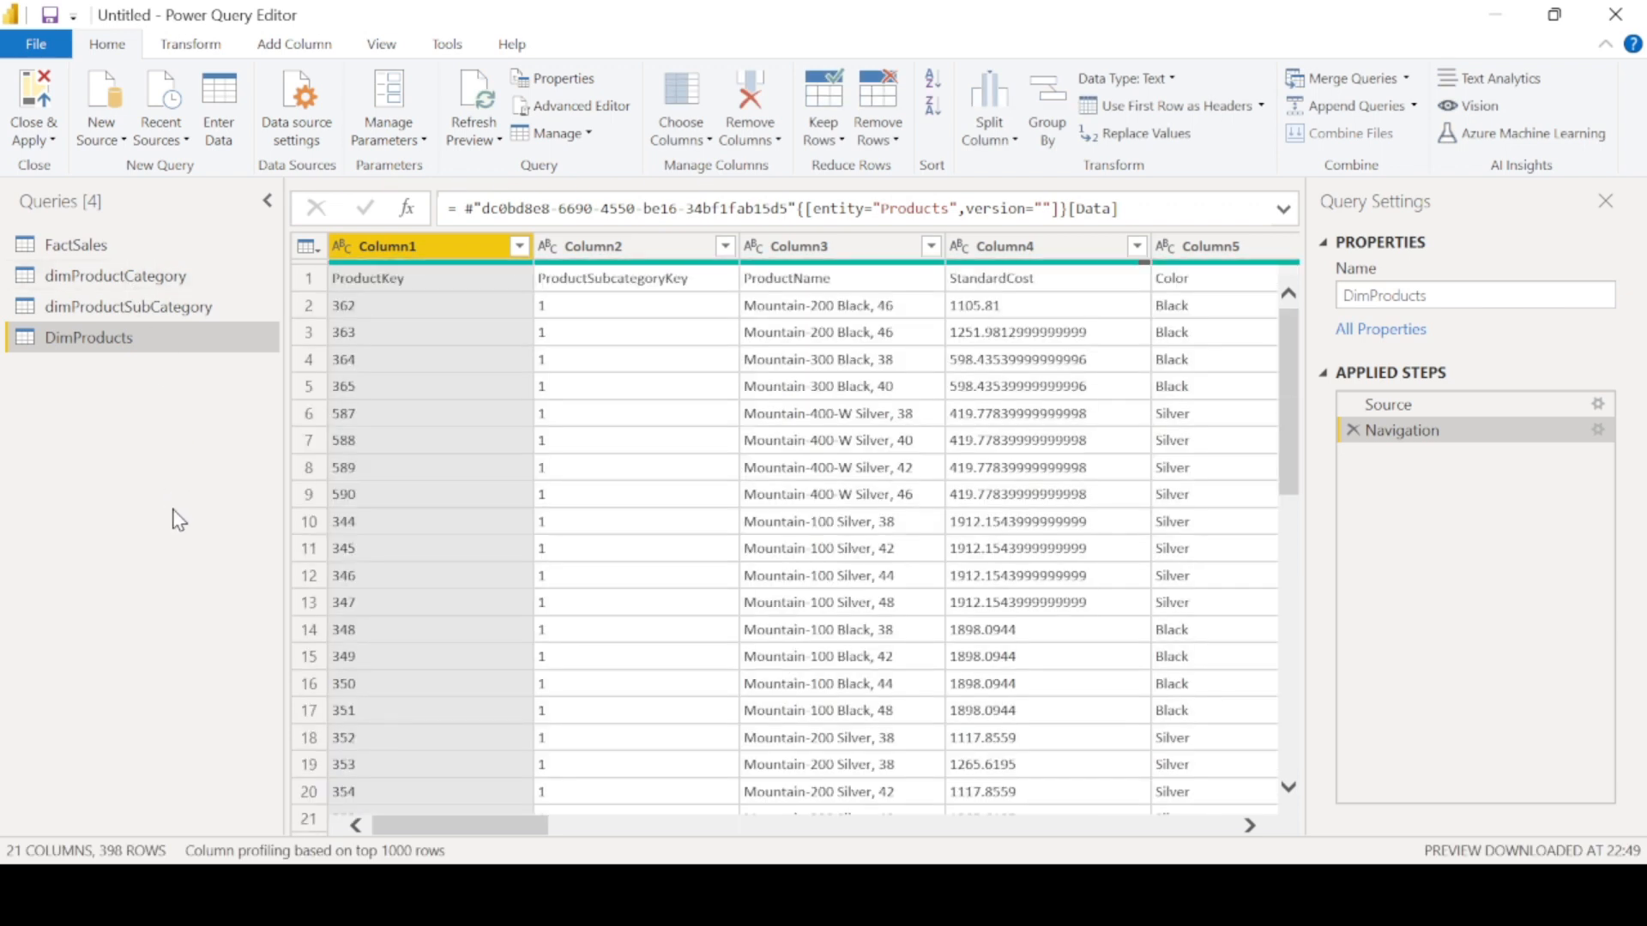
# - In the FactSales query, promote the first row to column headers
pyautogui.click(104, 245)
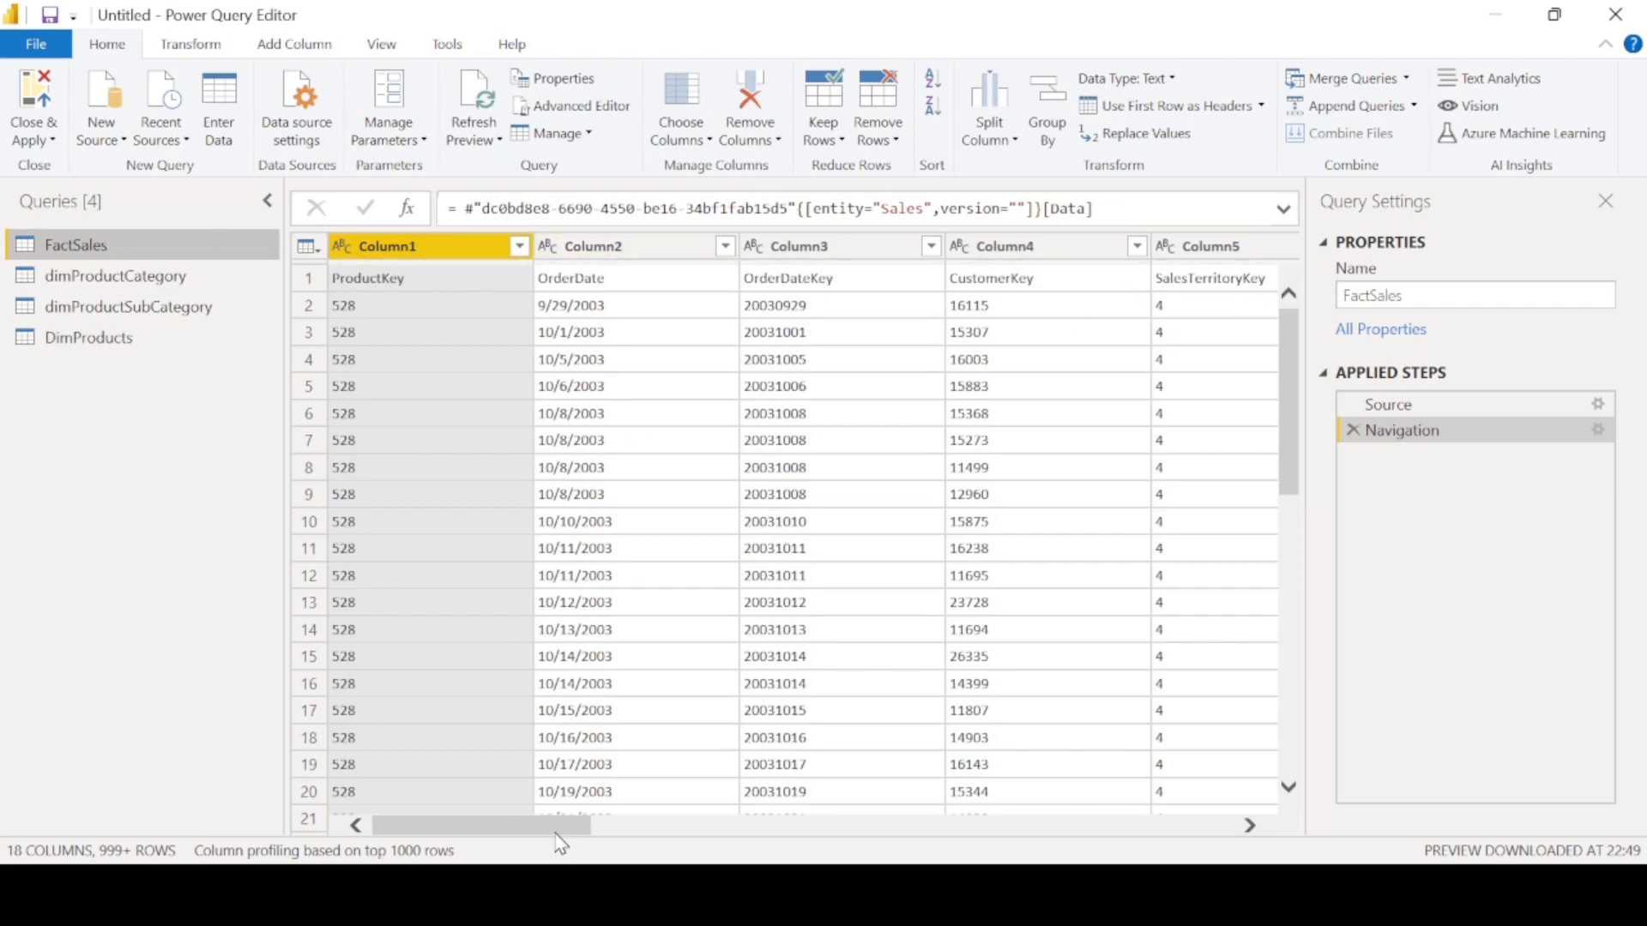
pyautogui.moveTo(569, 828)
pyautogui.mouseDown()
pyautogui.moveTo(1389, 812)
pyautogui.moveTo(570, 825)
pyautogui.mouseUp()
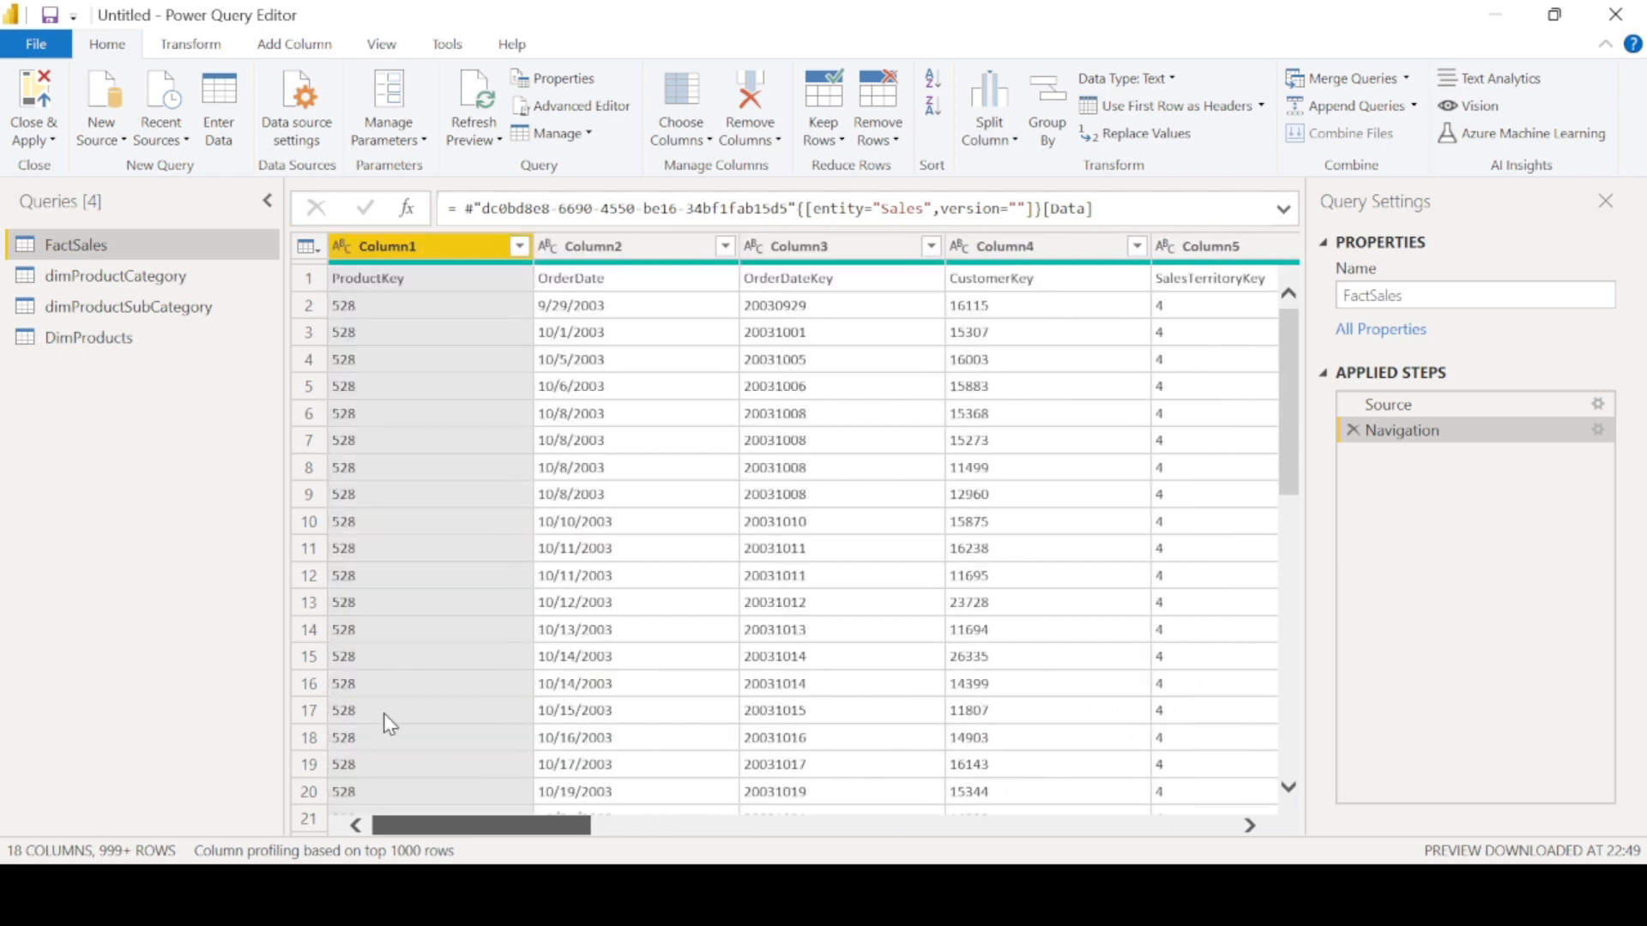
pyautogui.click(306, 276)
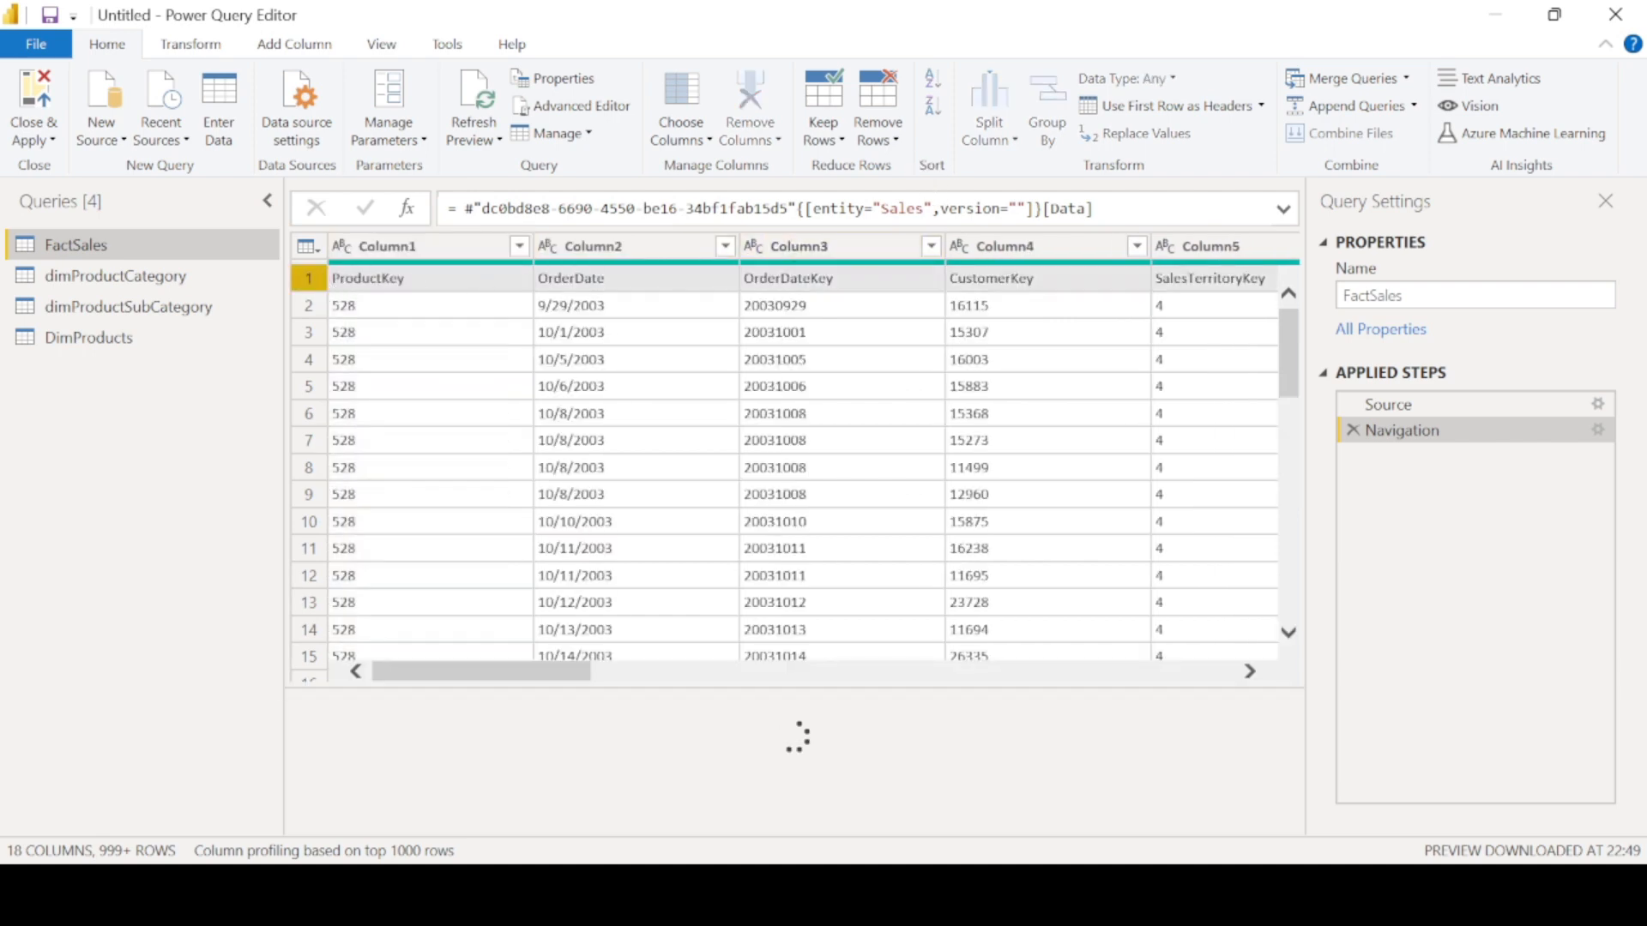
pyautogui.click(1261, 106)
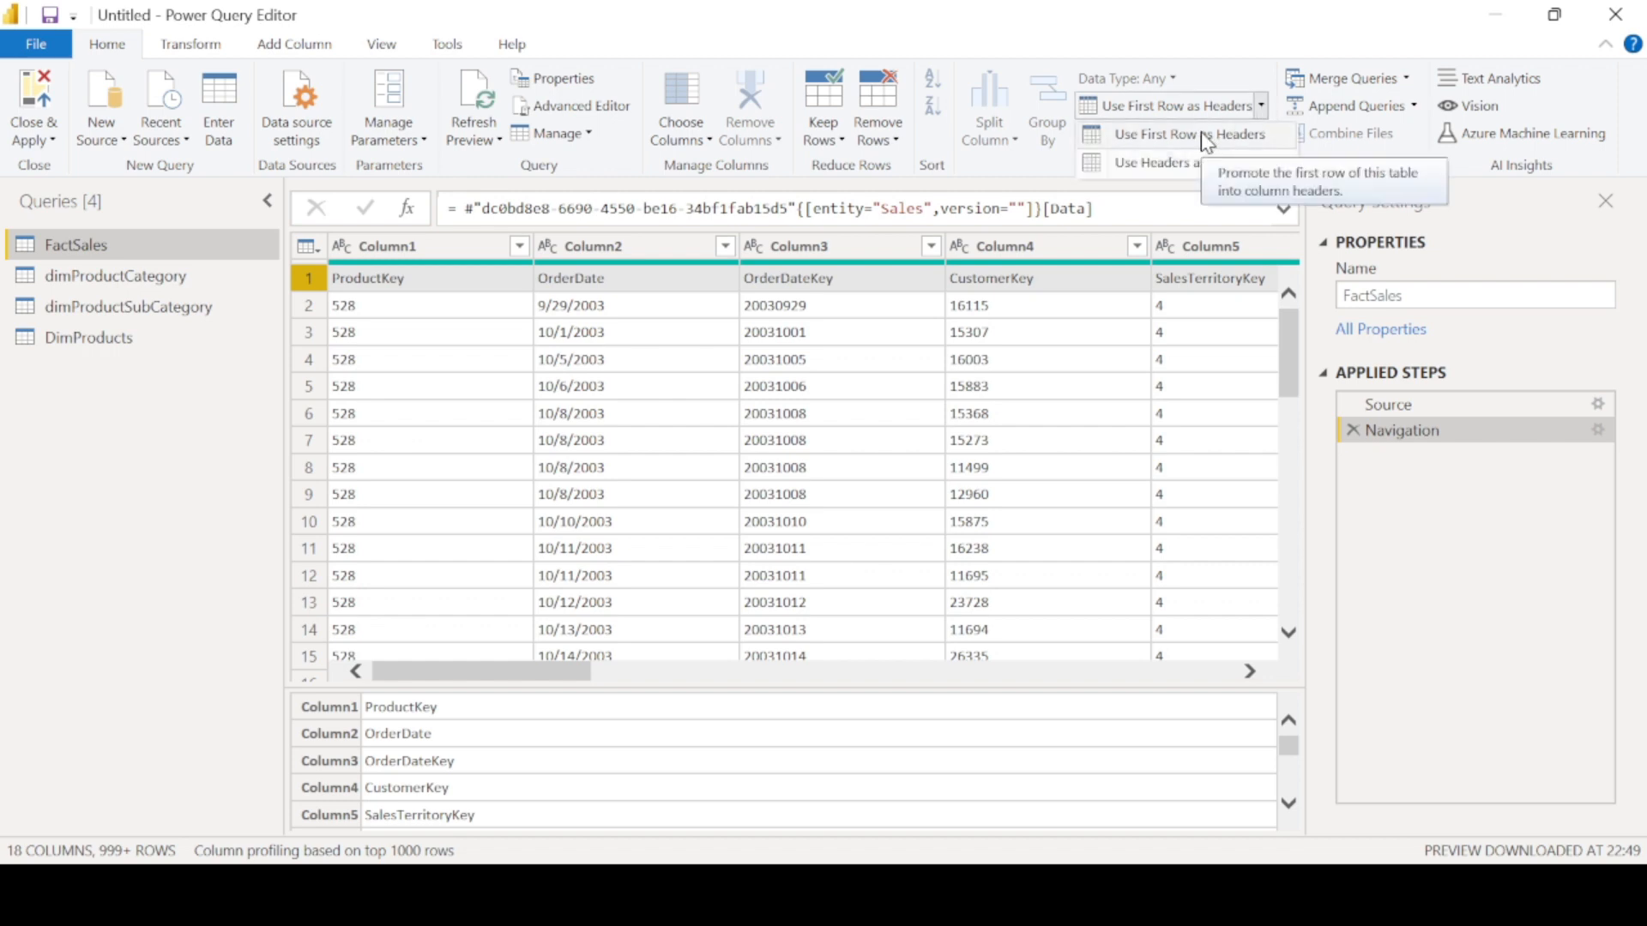
pyautogui.click(1201, 135)
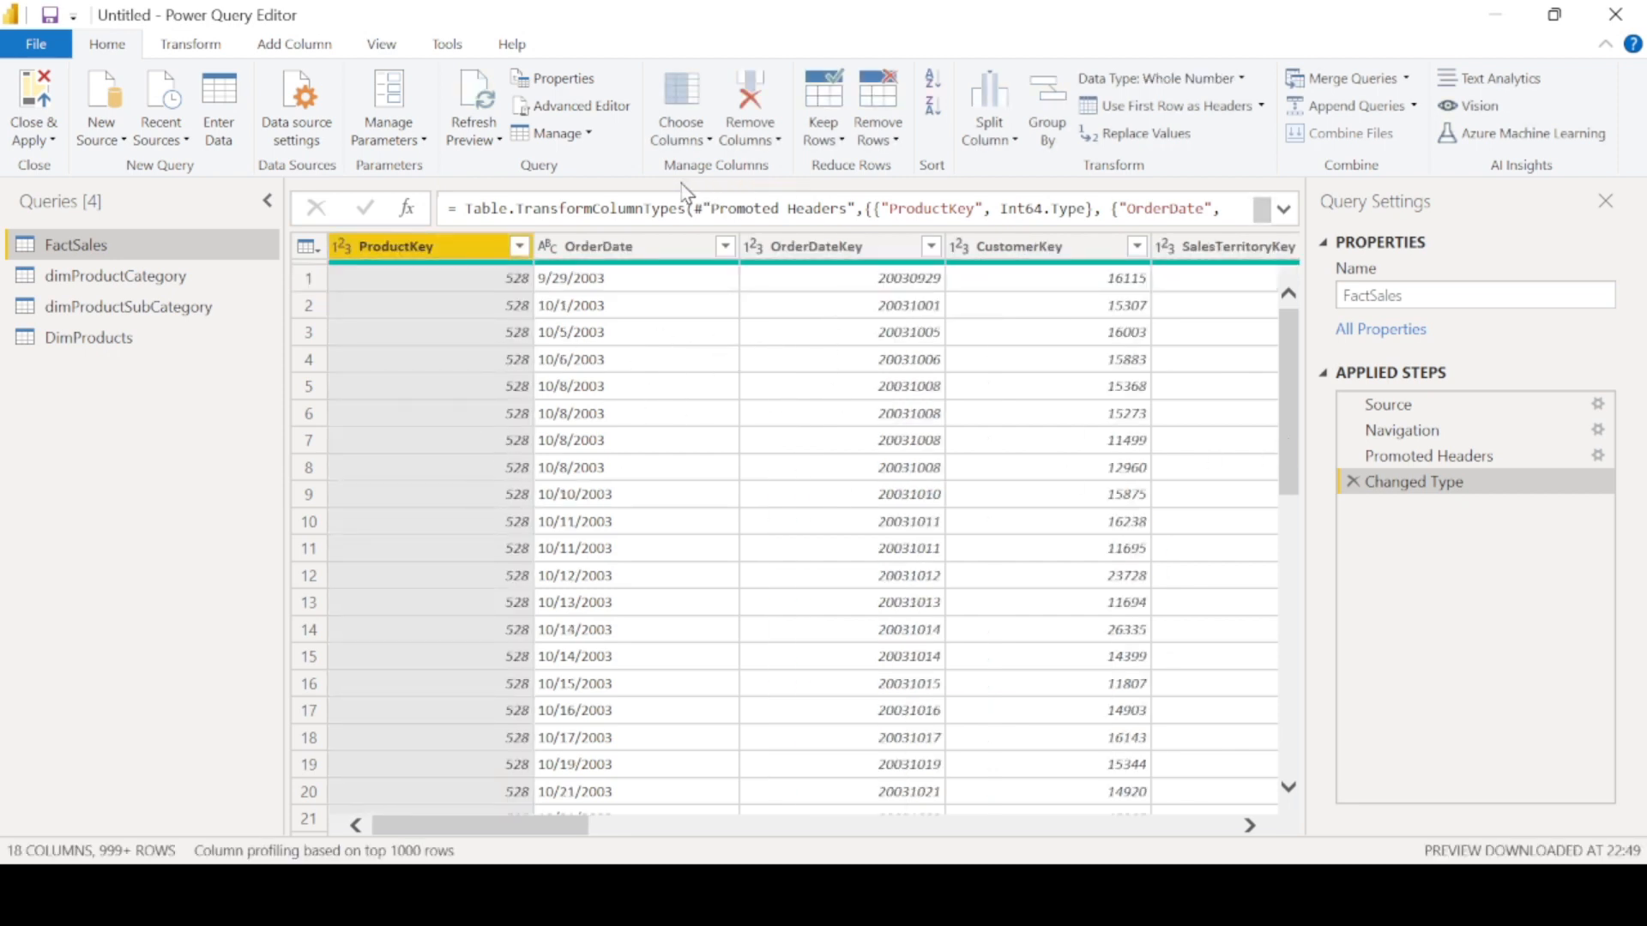
# - Keep only ProductKey, OrderDate, OrderDateKey, OrderQuantity, UnitPrice, DiscountAmount, SalesAmount and TaxAmt columns in FactSales
pyautogui.click(693, 140)
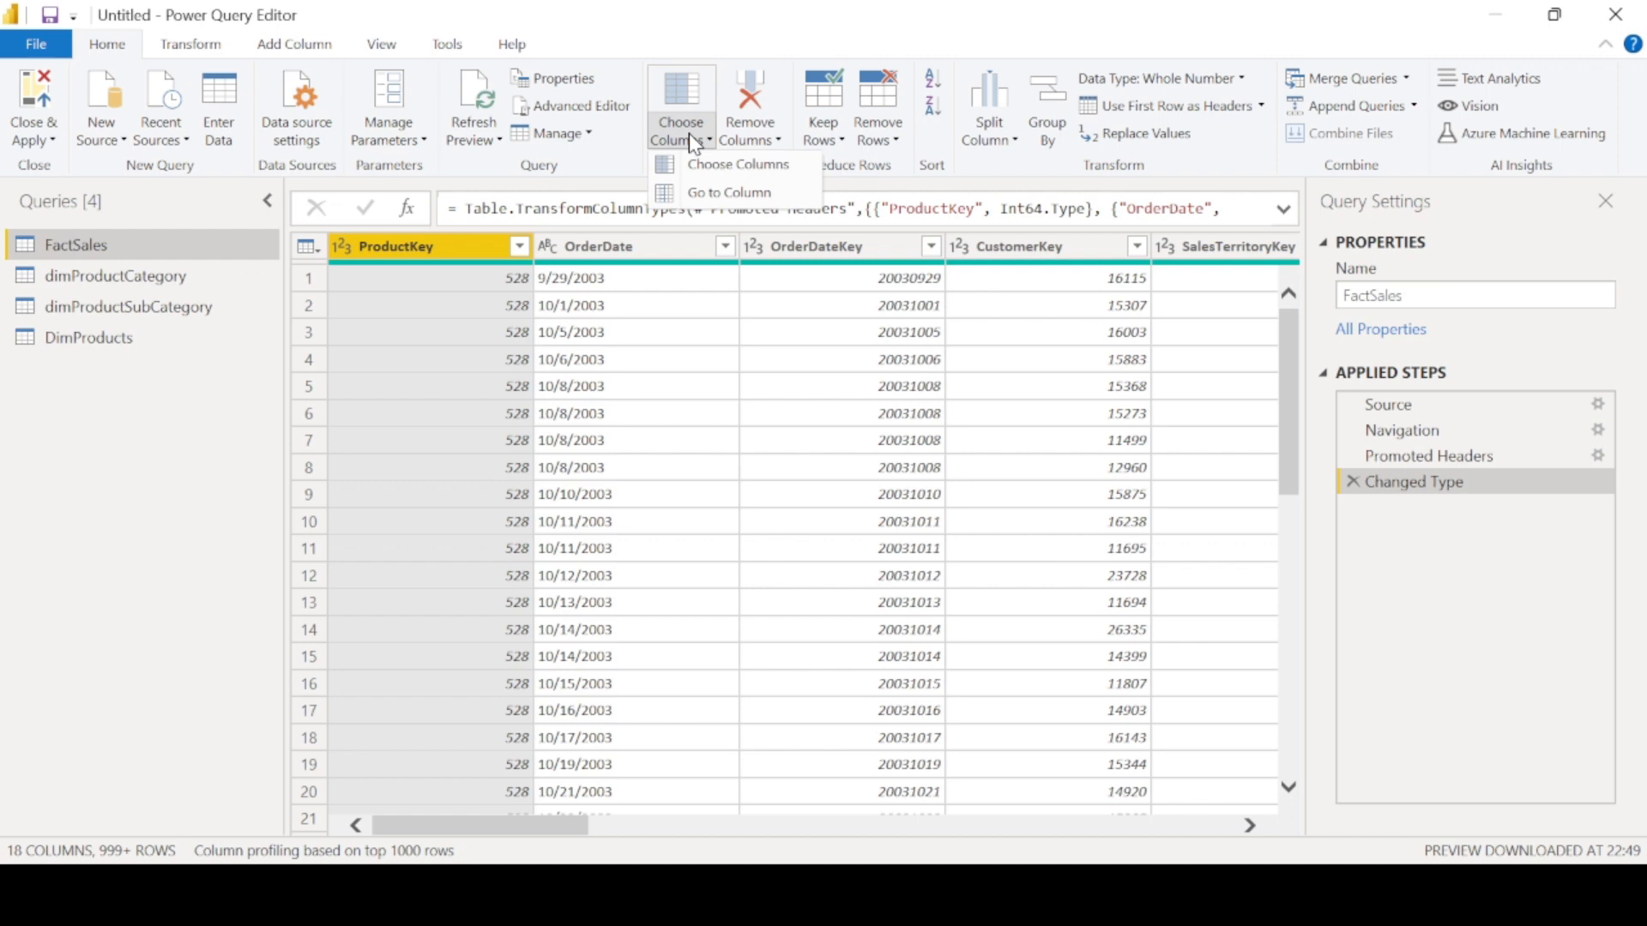
pyautogui.click(739, 172)
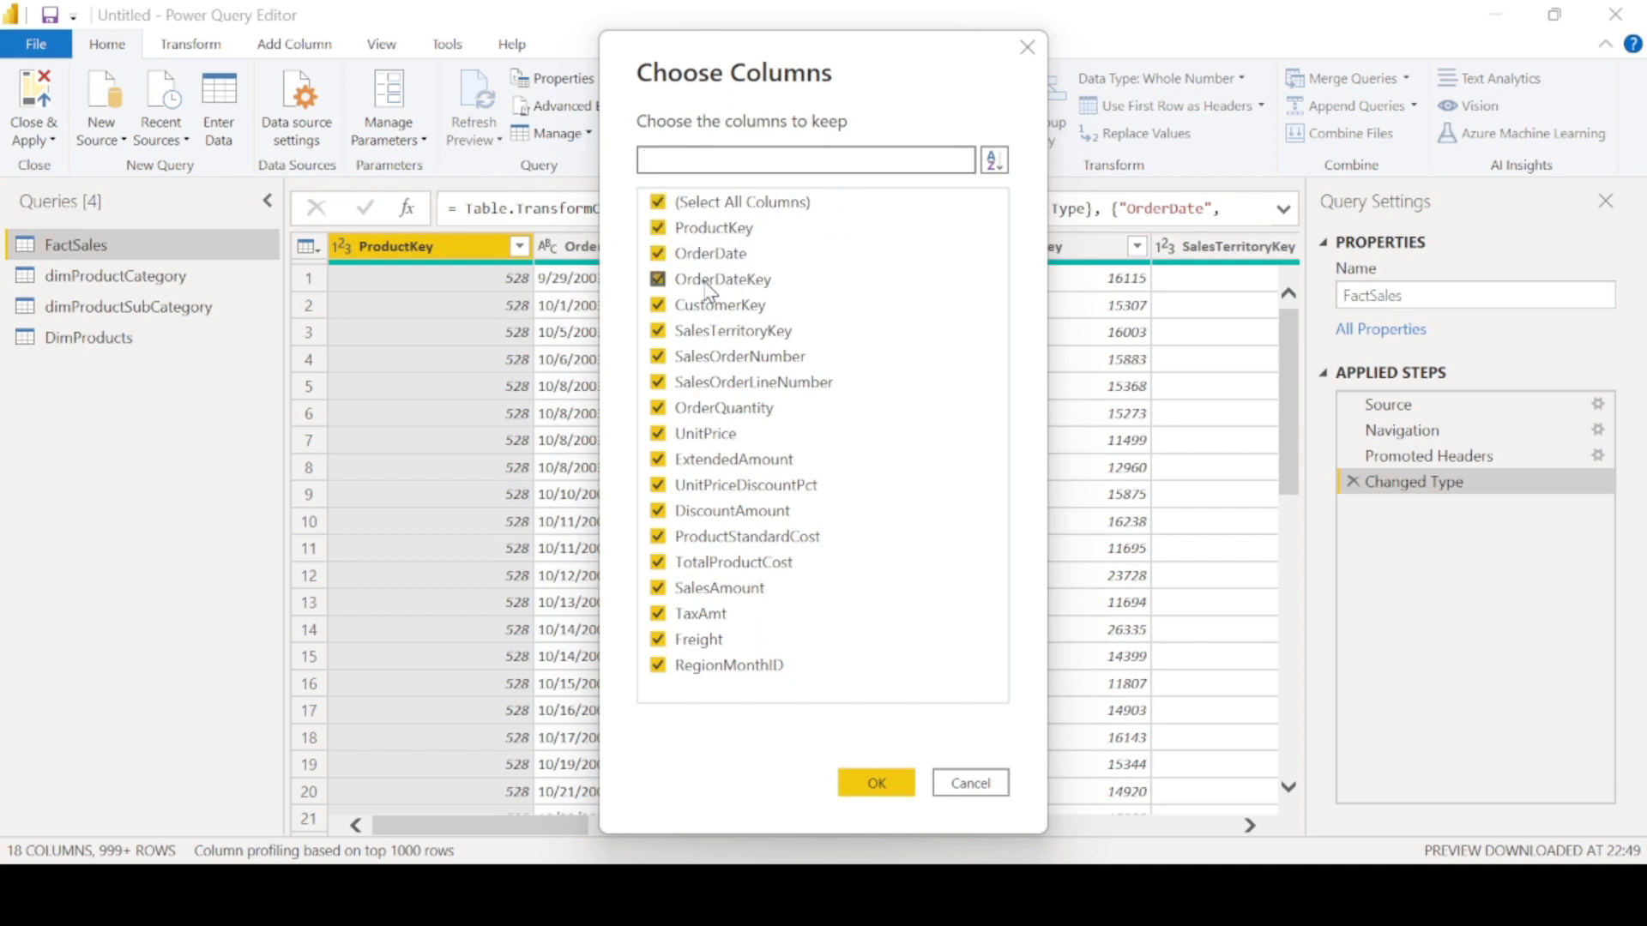
pyautogui.click(658, 304)
pyautogui.click(658, 330)
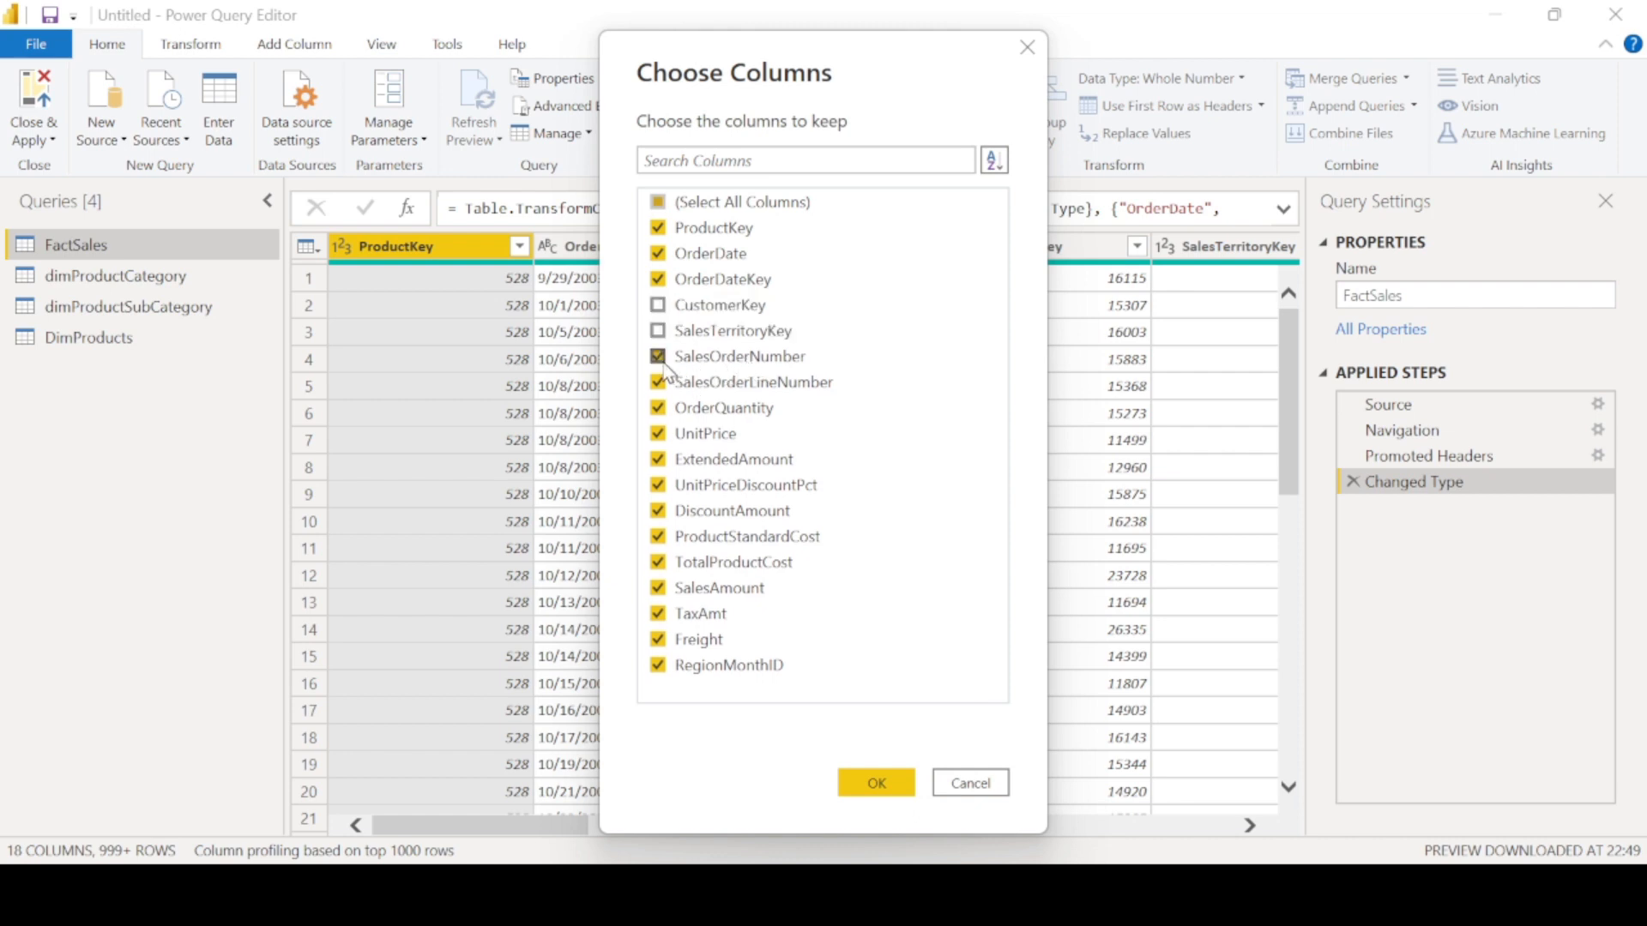
pyautogui.click(661, 359)
pyautogui.click(657, 385)
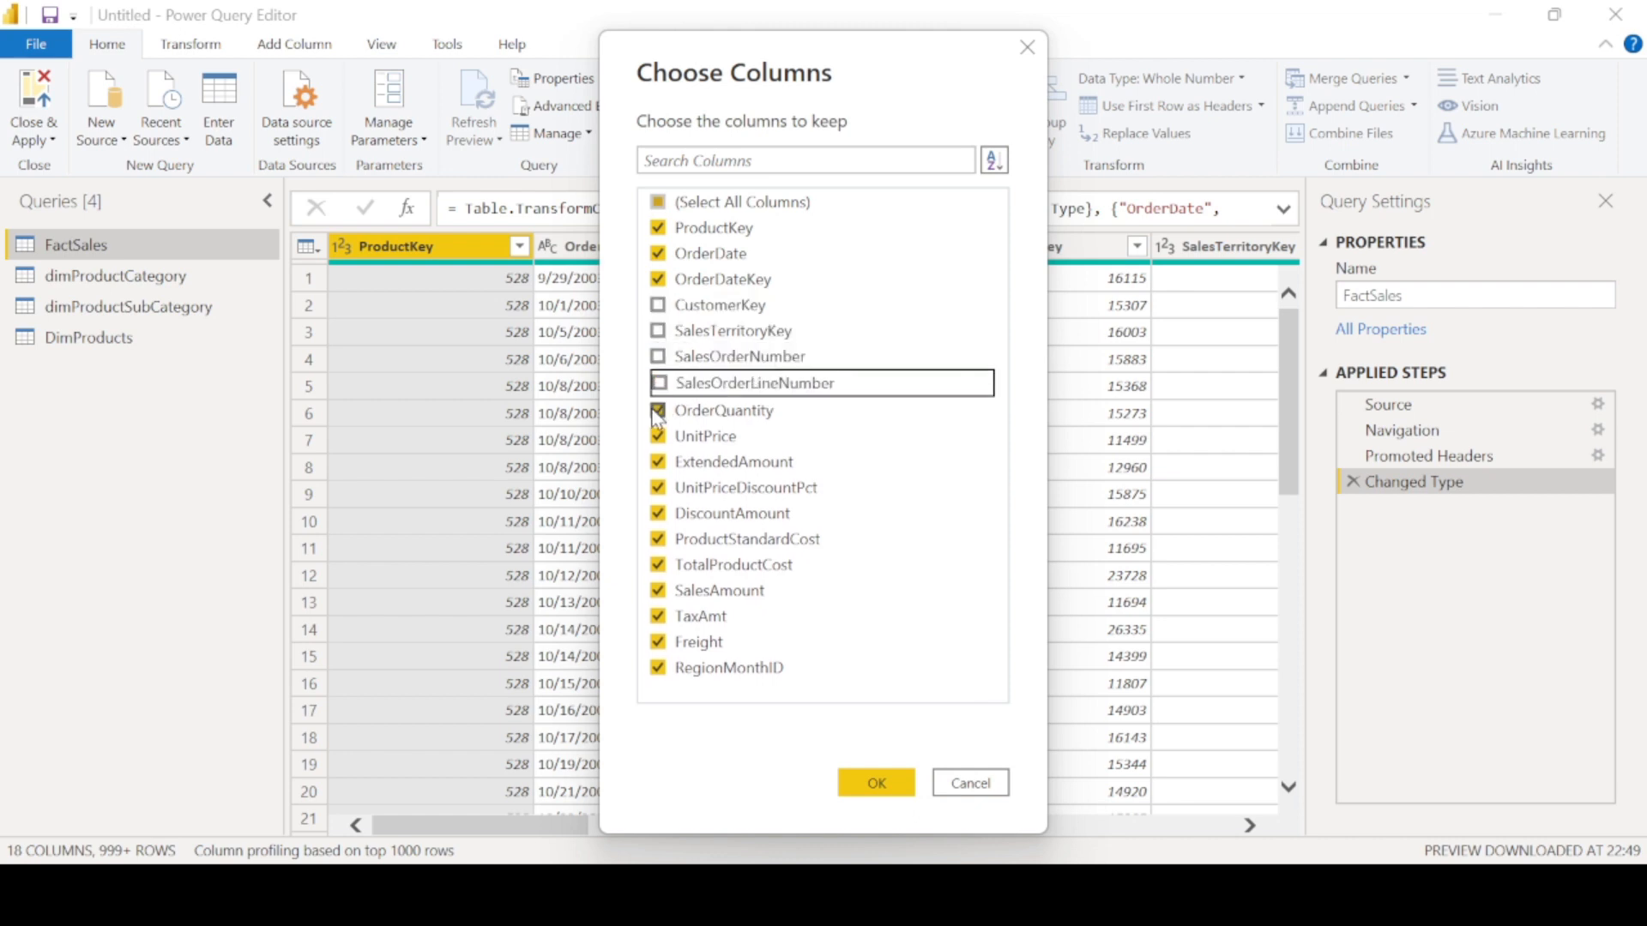
pyautogui.click(660, 465)
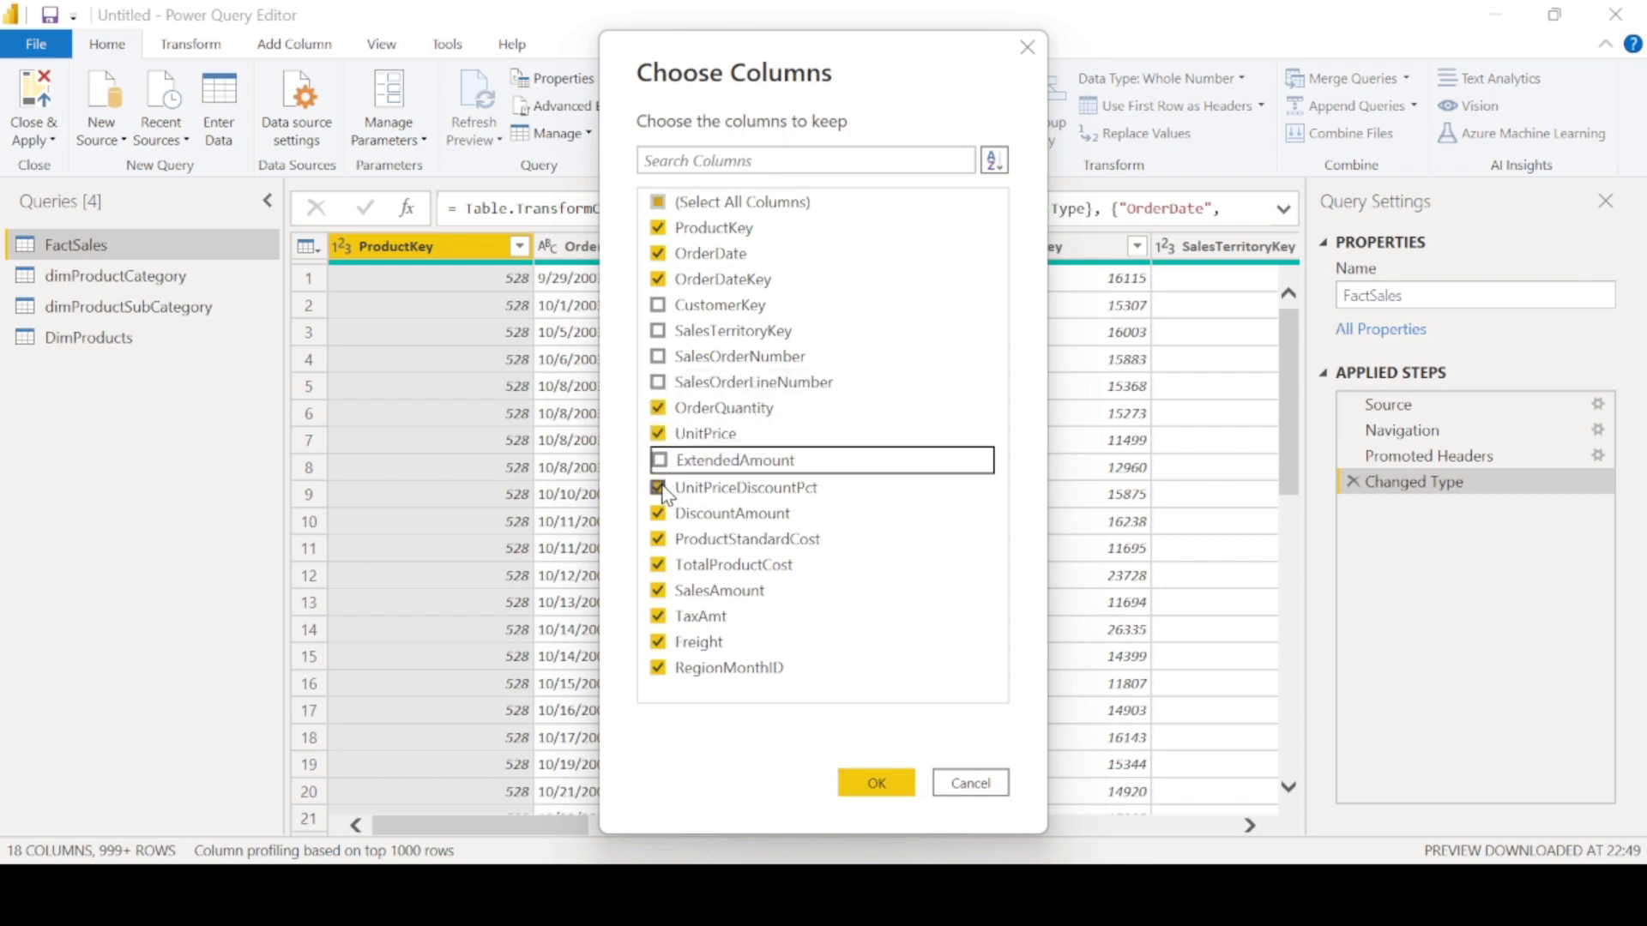
pyautogui.click(660, 488)
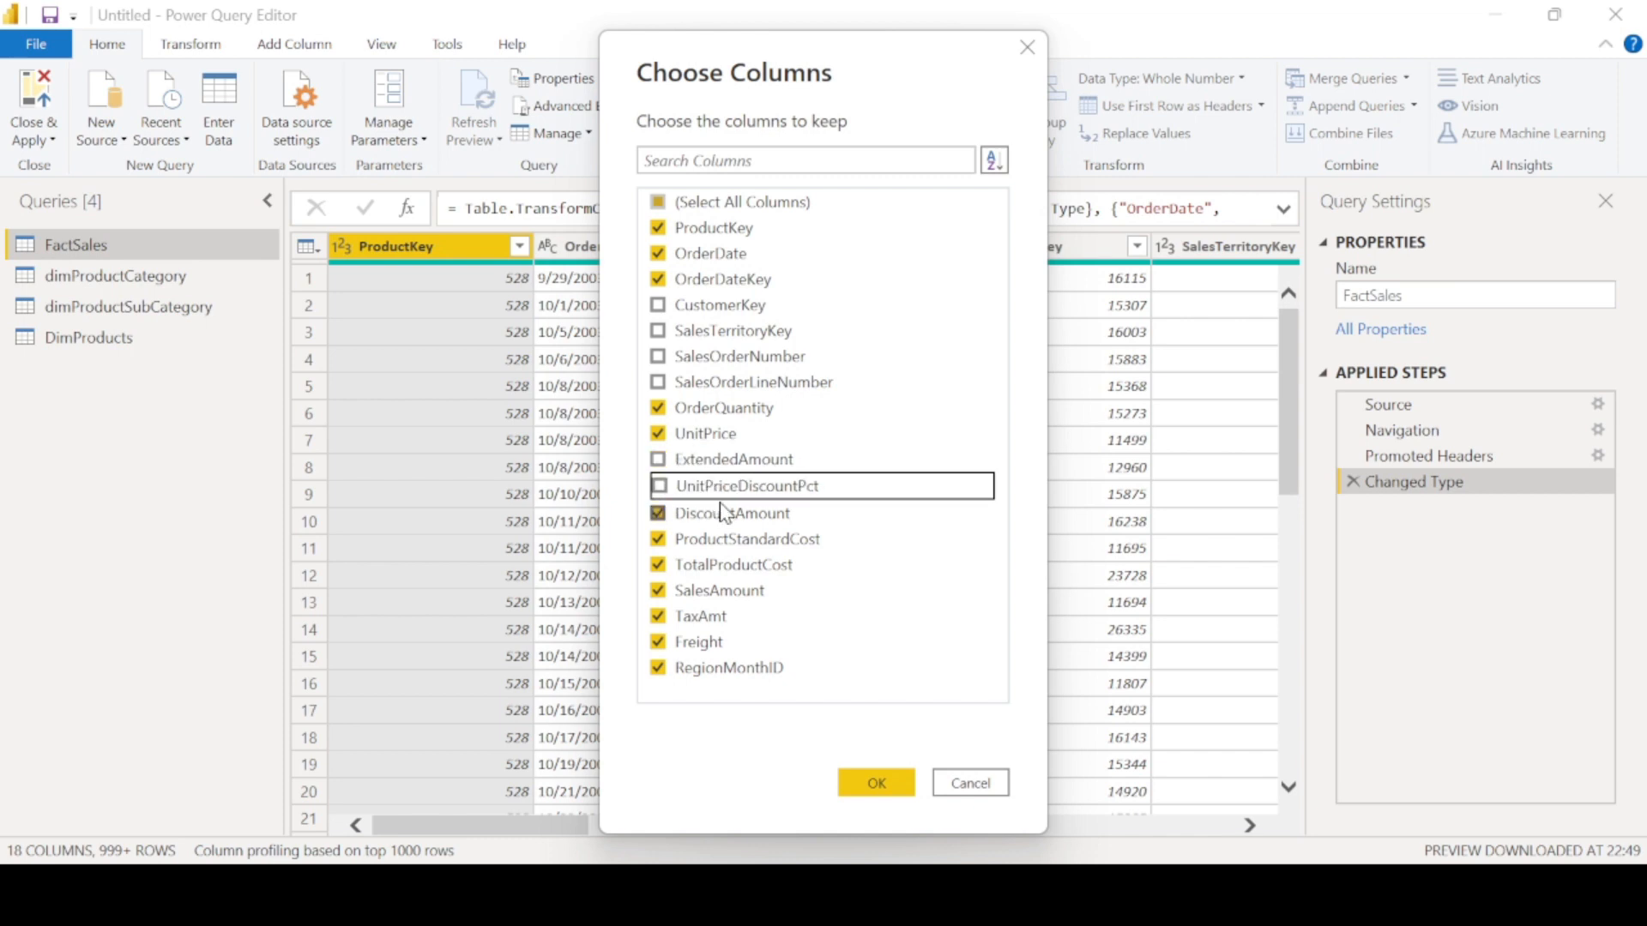
pyautogui.click(662, 540)
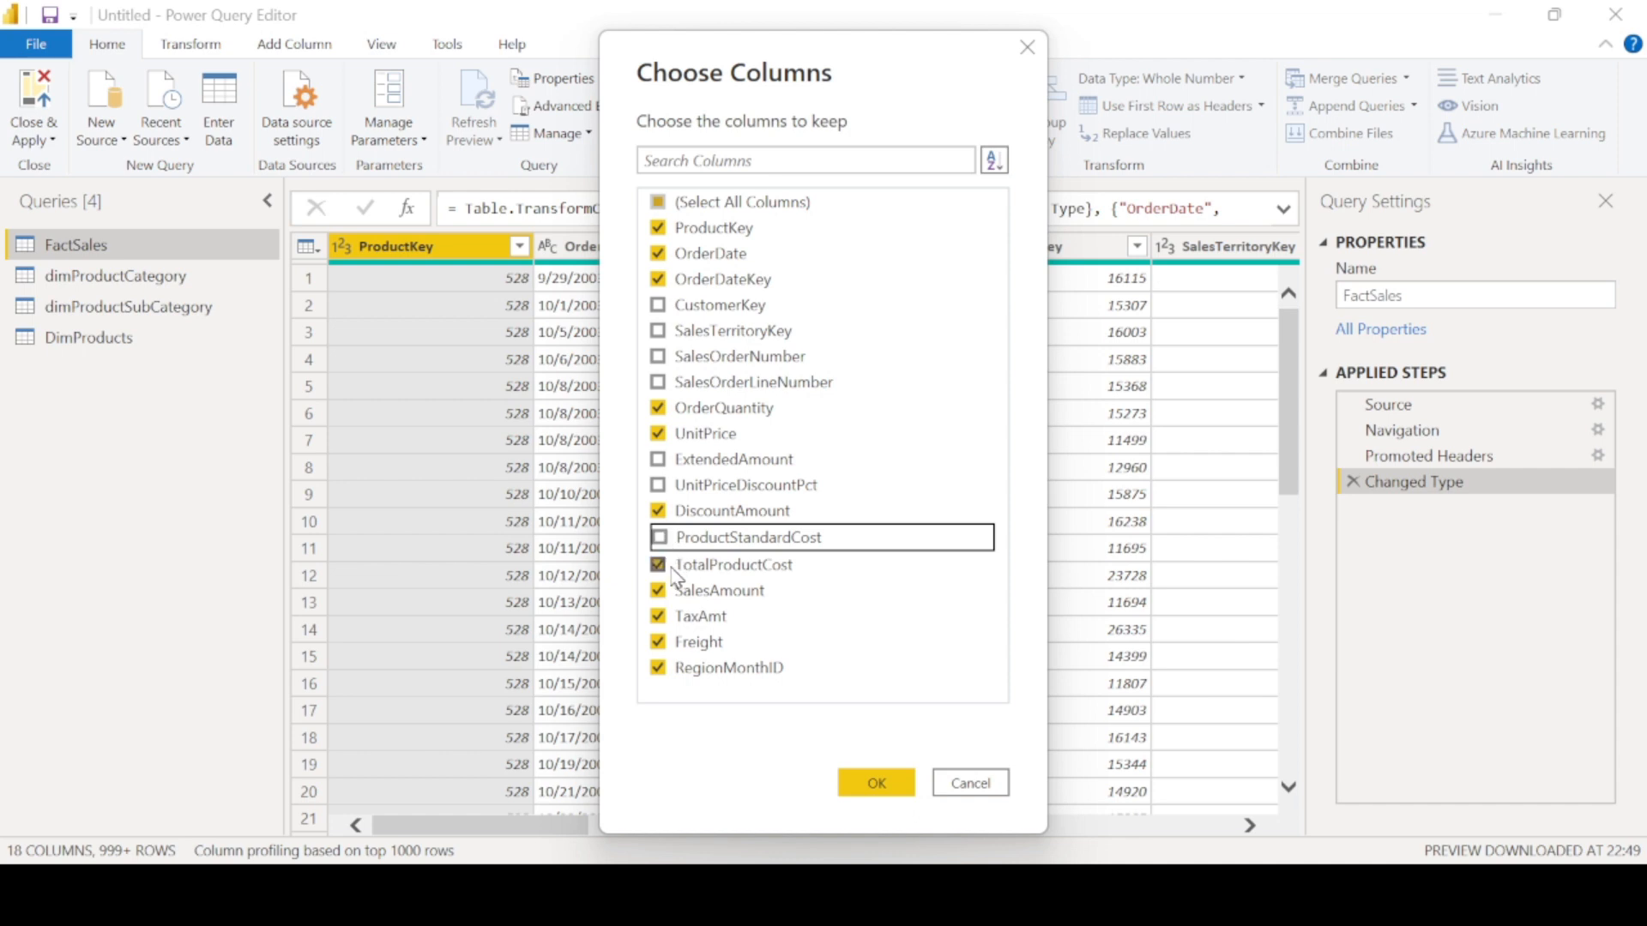
pyautogui.click(663, 566)
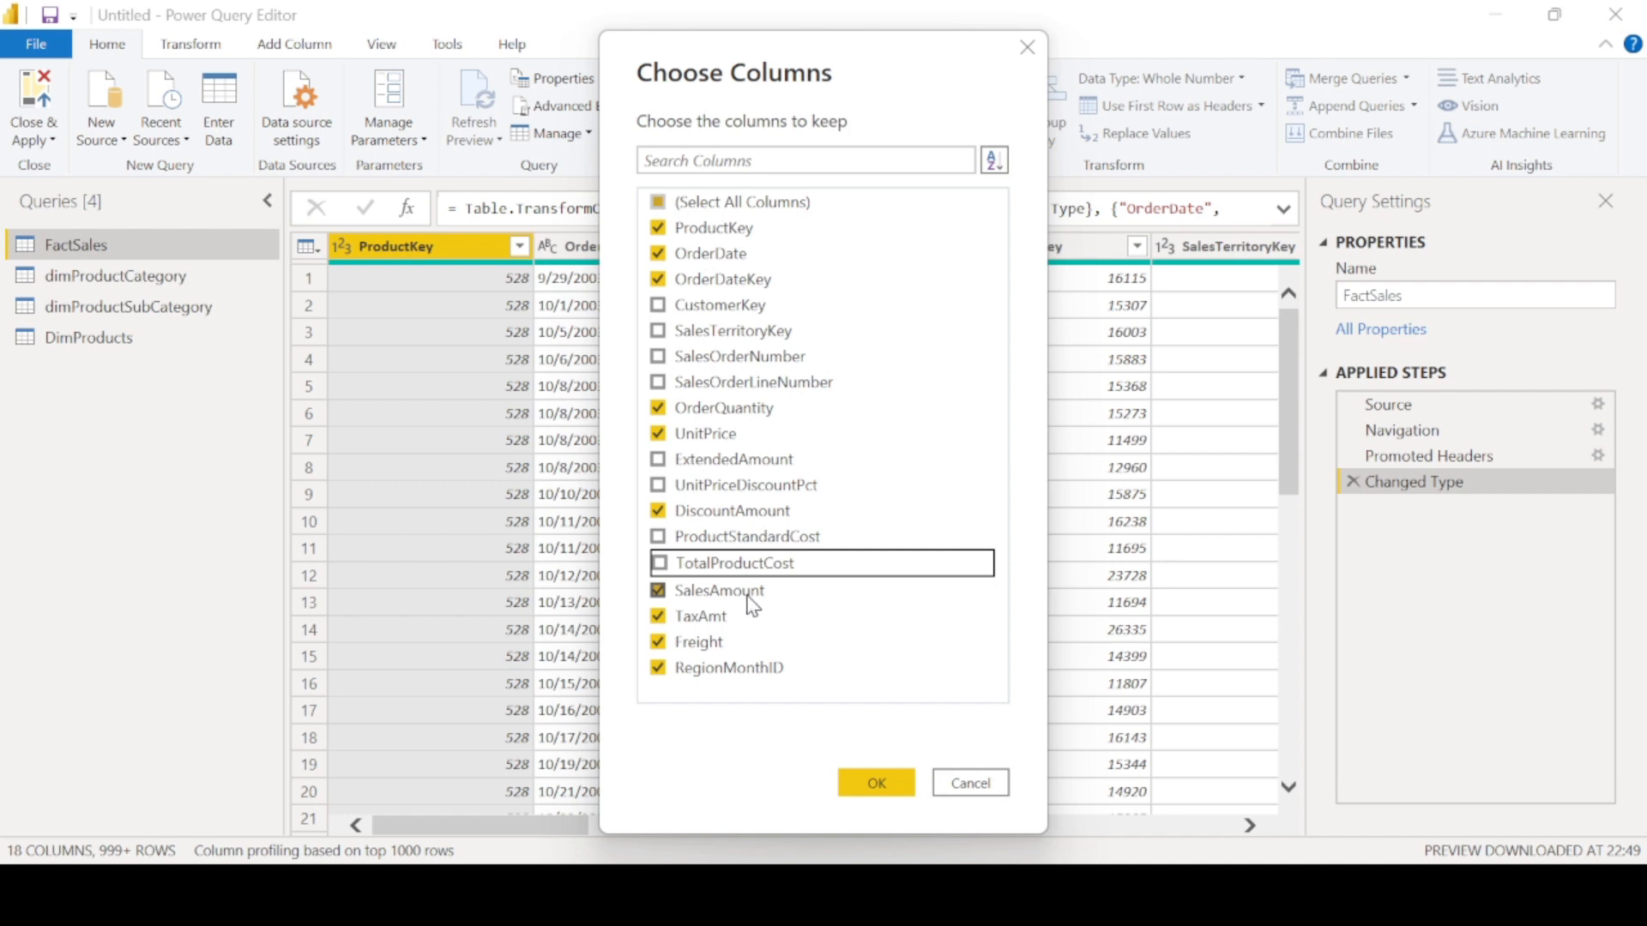
pyautogui.click(659, 643)
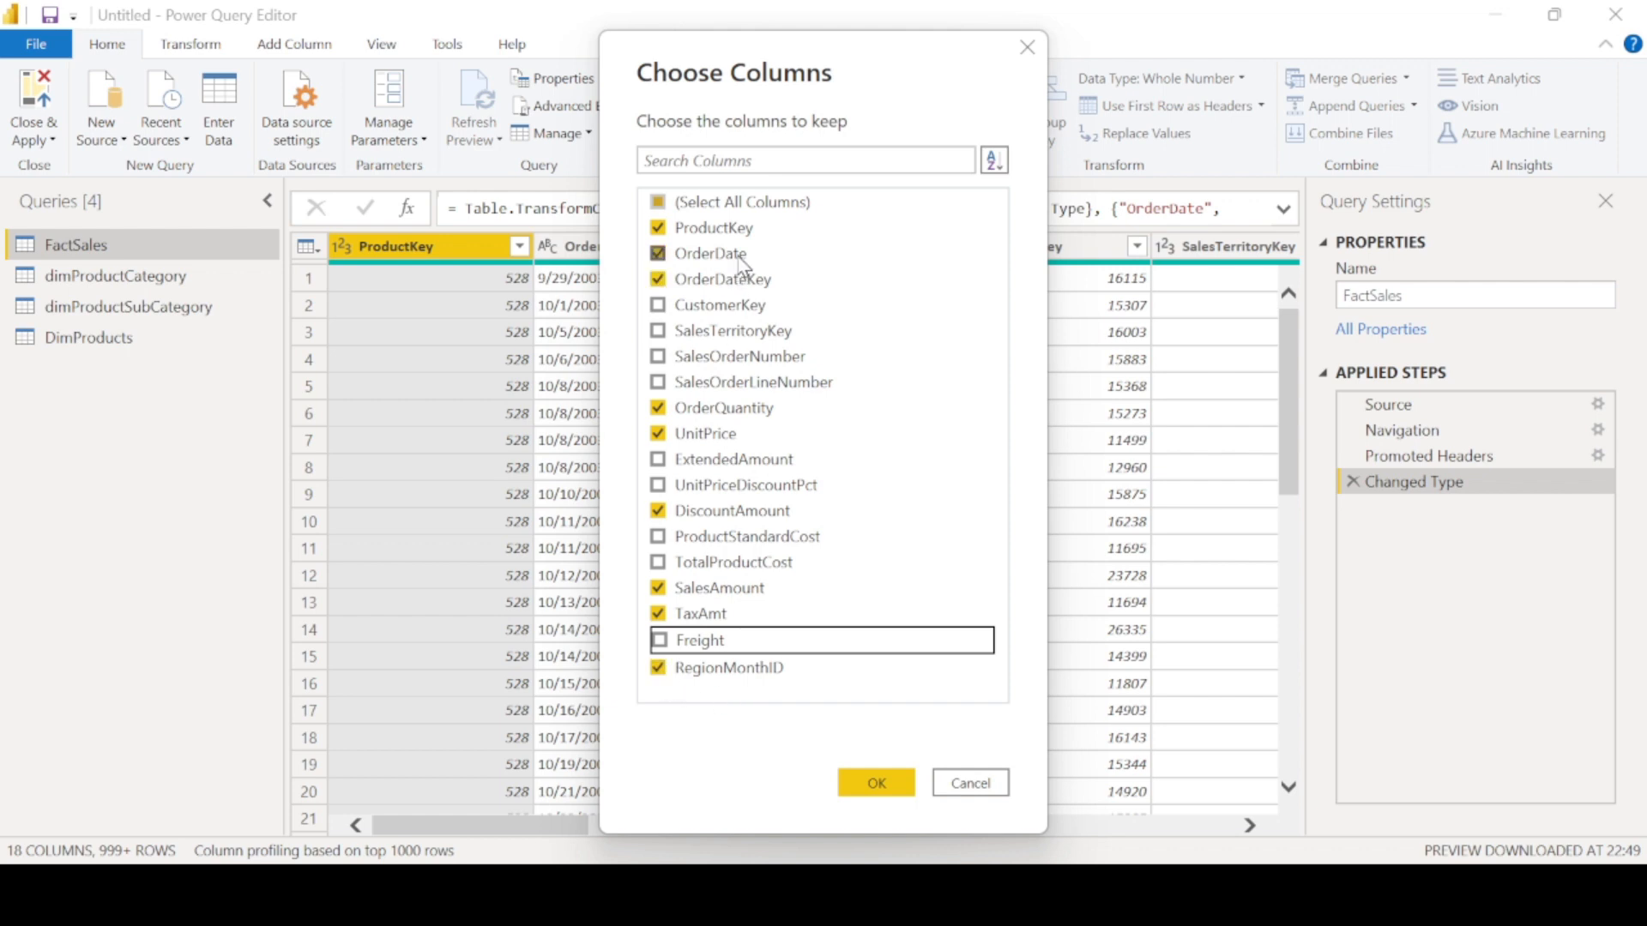
pyautogui.click(674, 670)
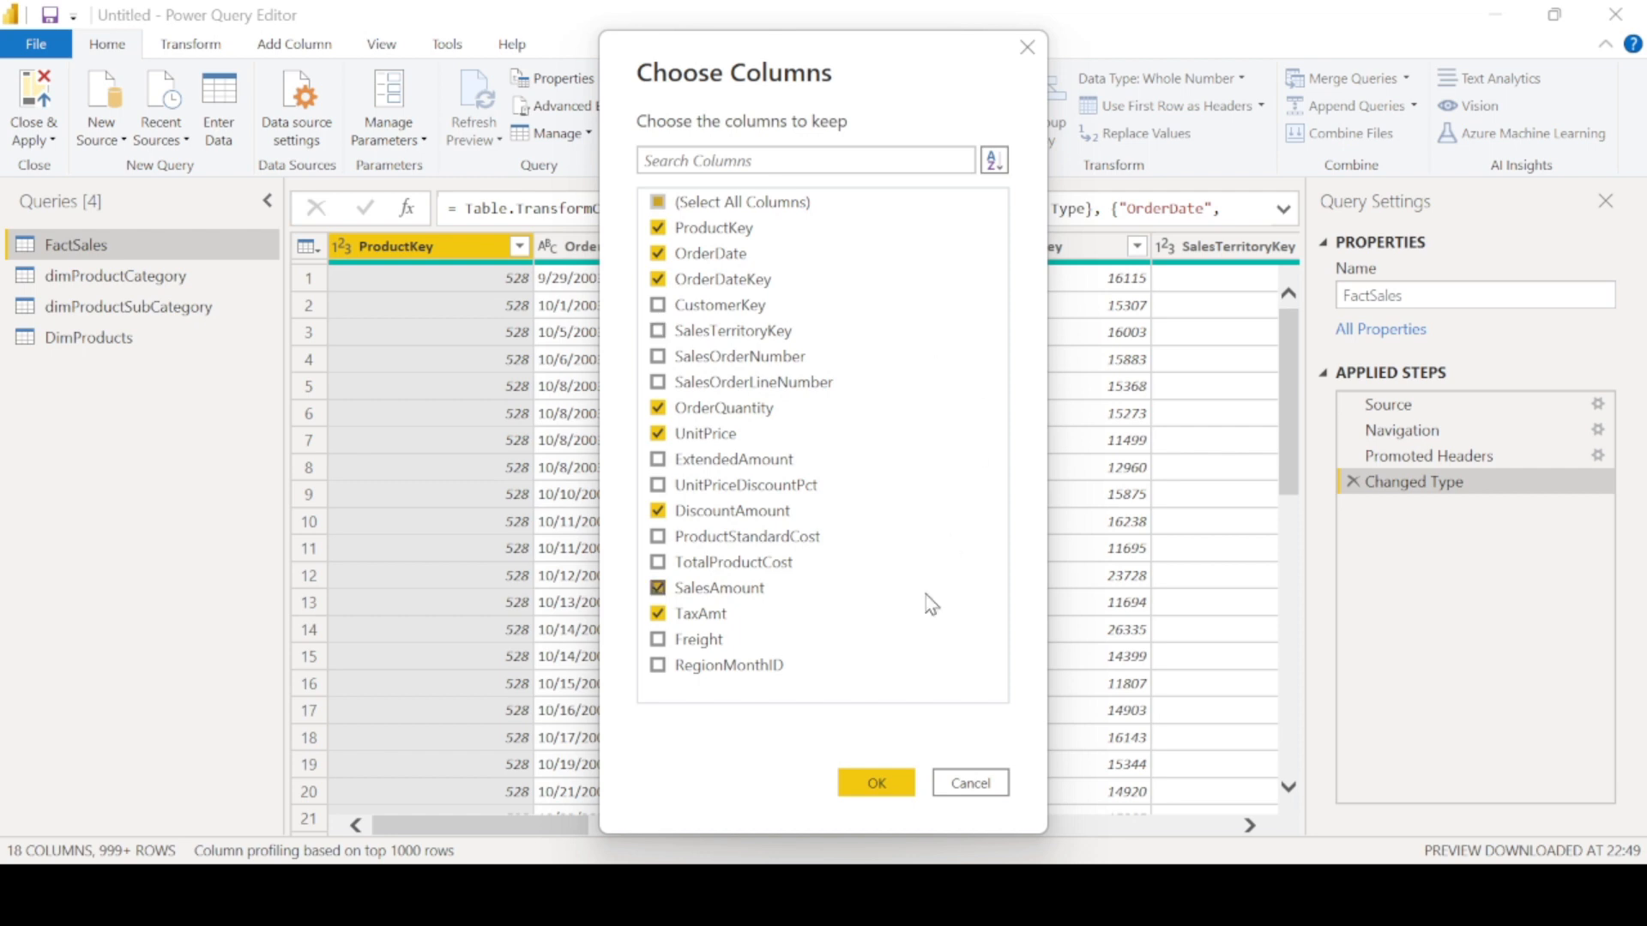
pyautogui.click(896, 786)
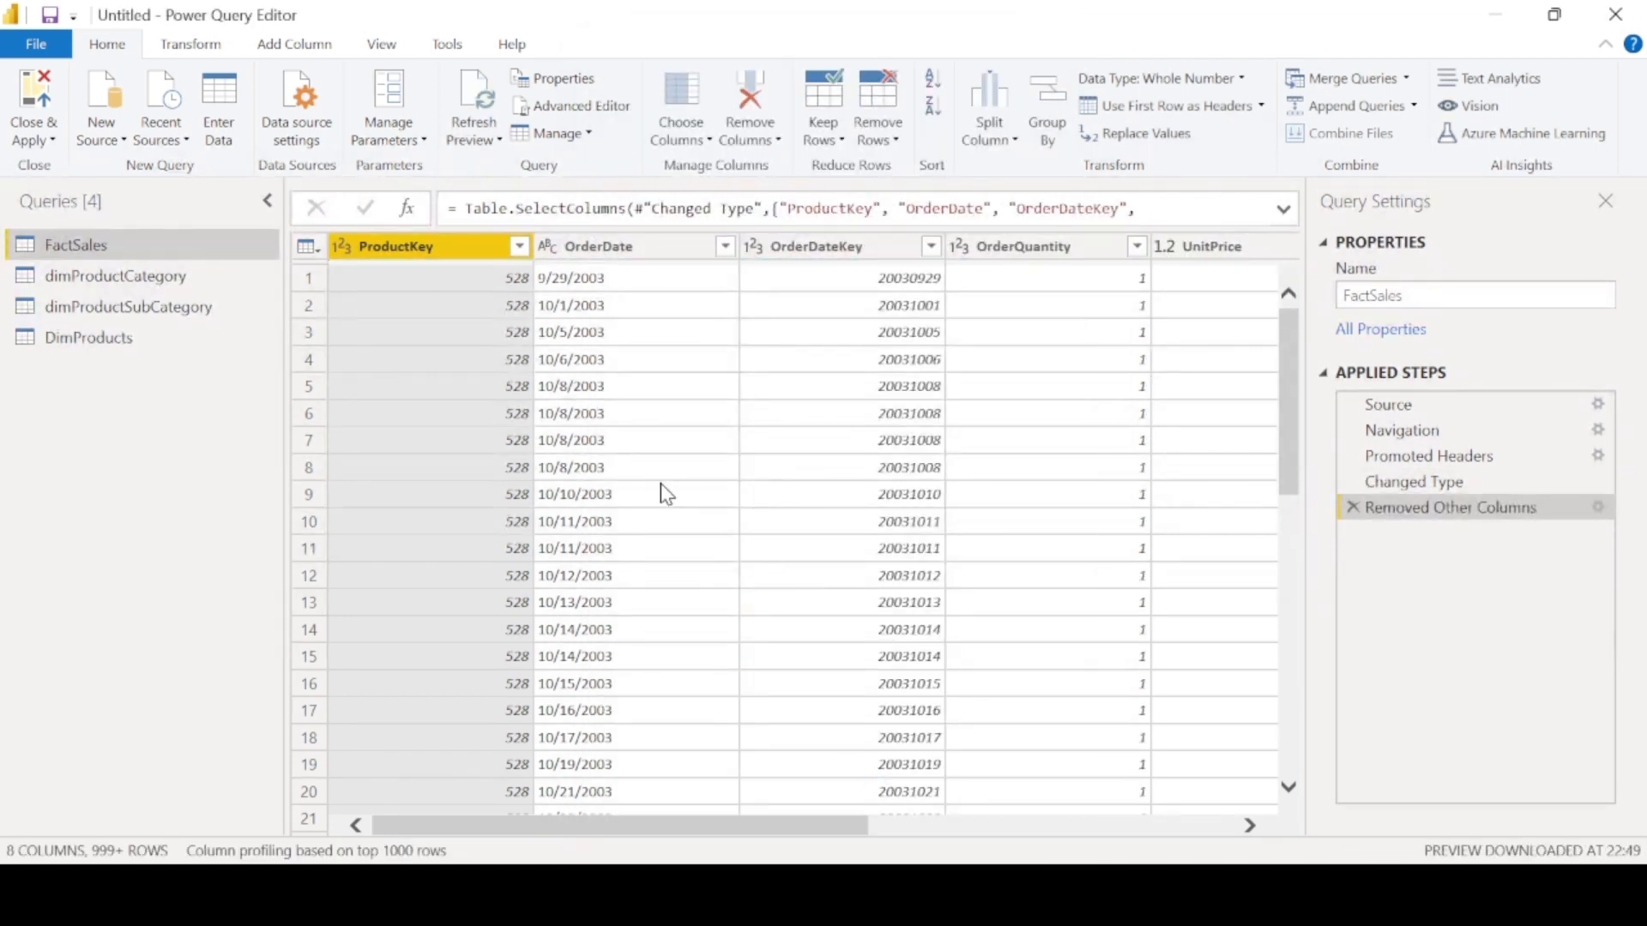
# - Try to rename the ProductKey, OrderDate, OrderDateKey and OrderQuantity column headers in FactSales
pyautogui.doubleClick(429, 247)
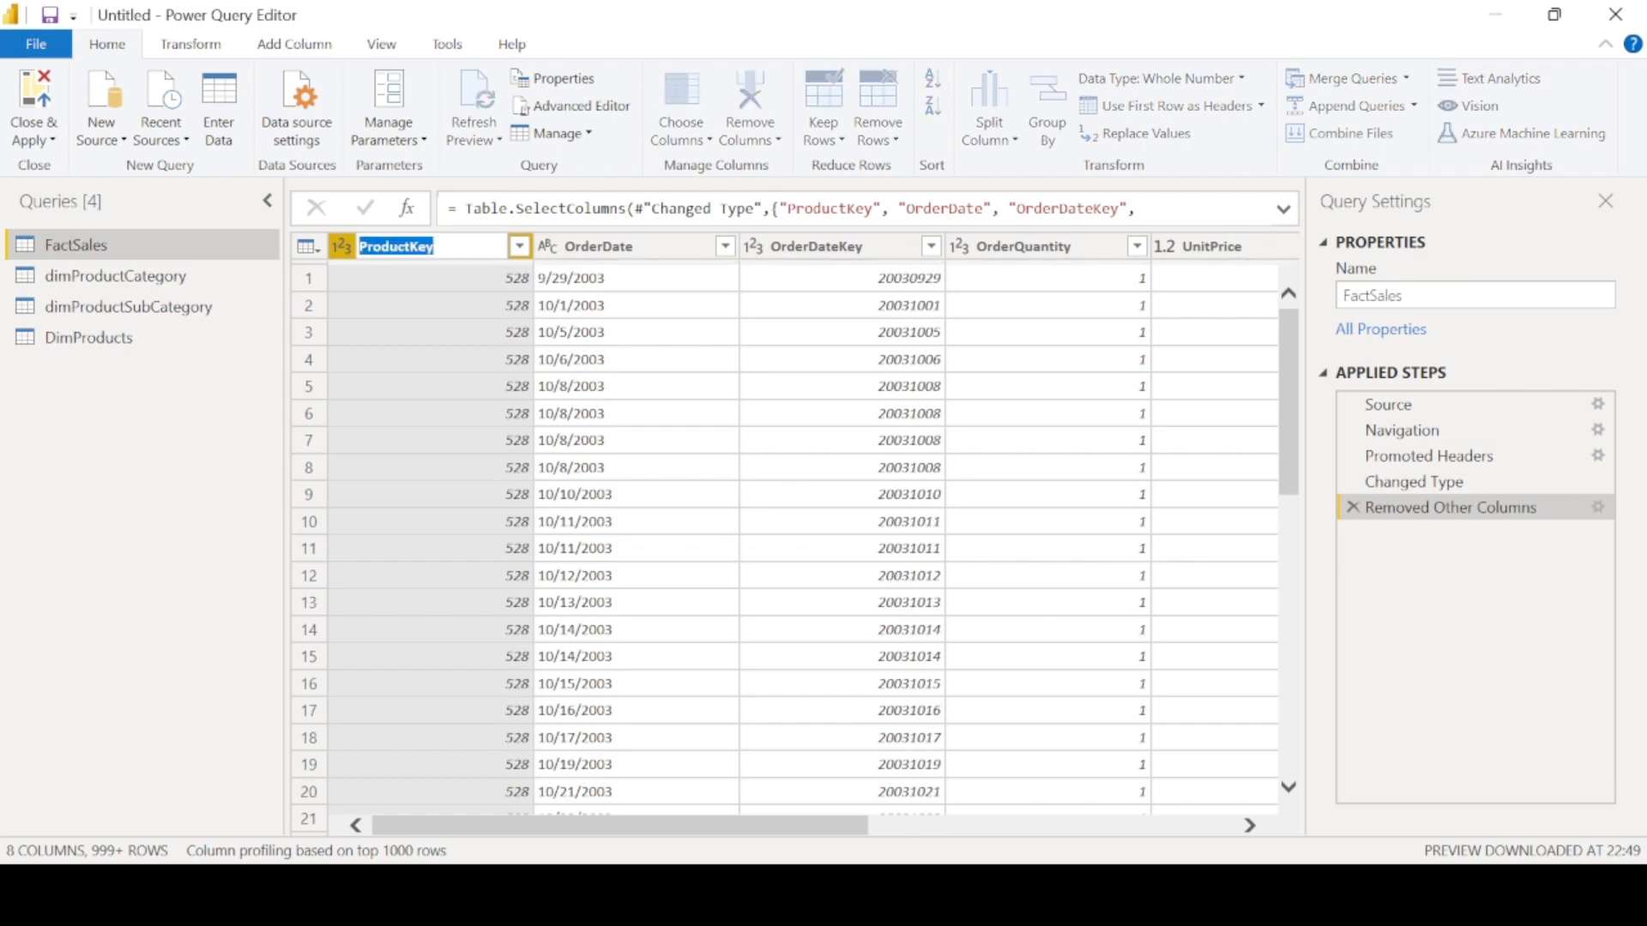
pyautogui.click(457, 248)
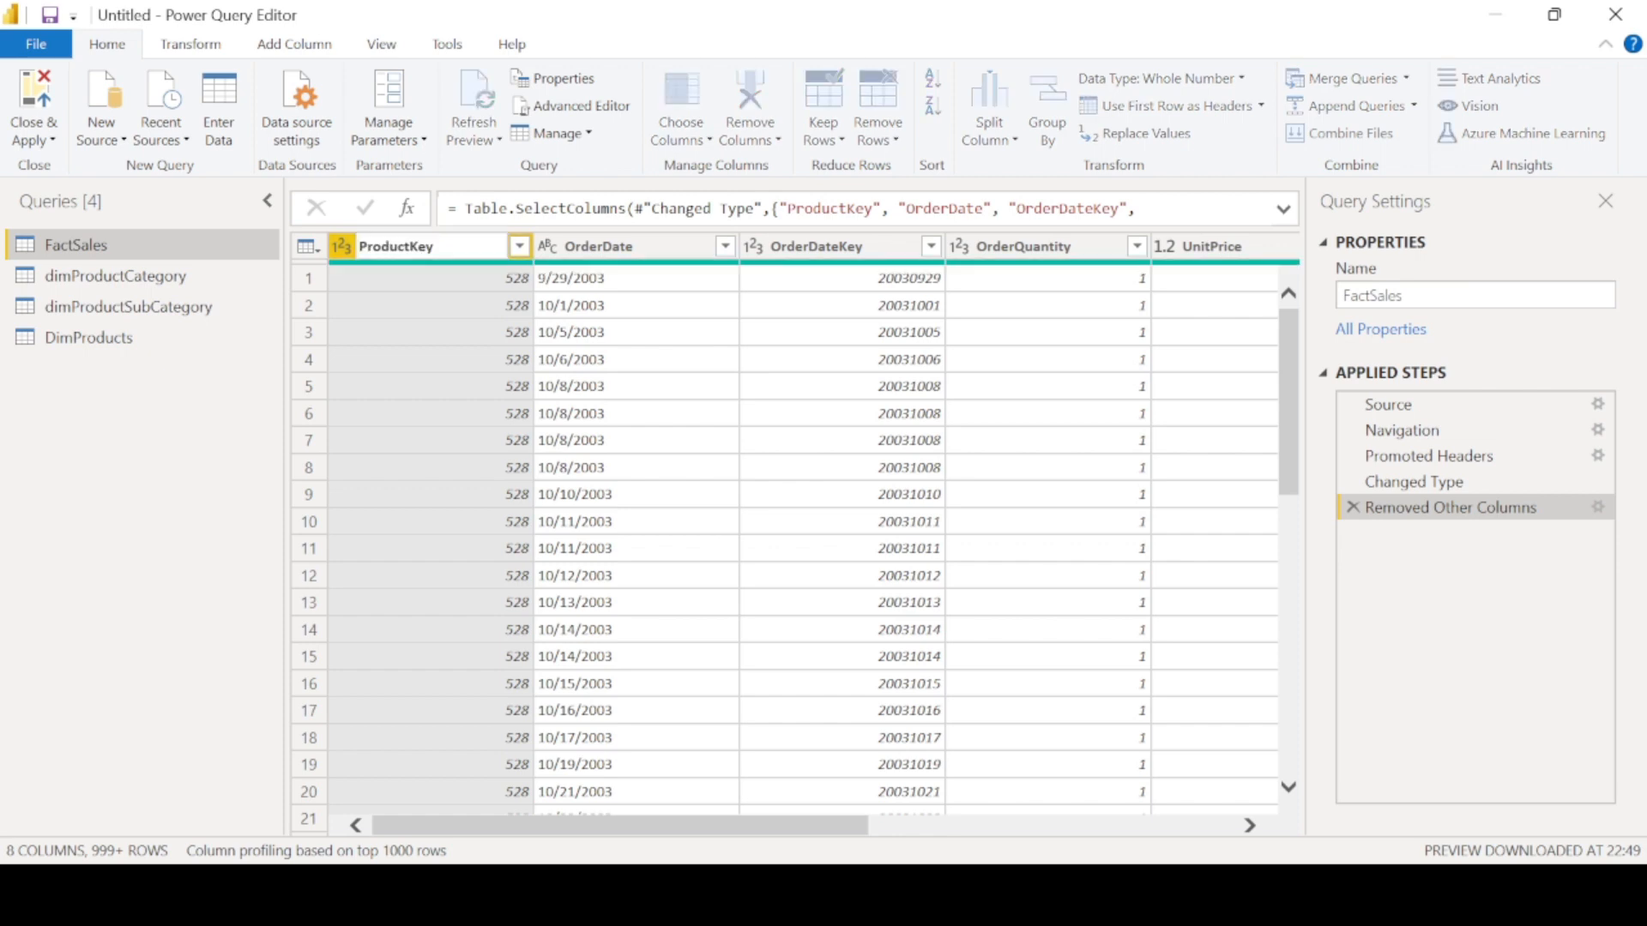
pyautogui.rightClick(457, 248)
pyautogui.click(424, 424)
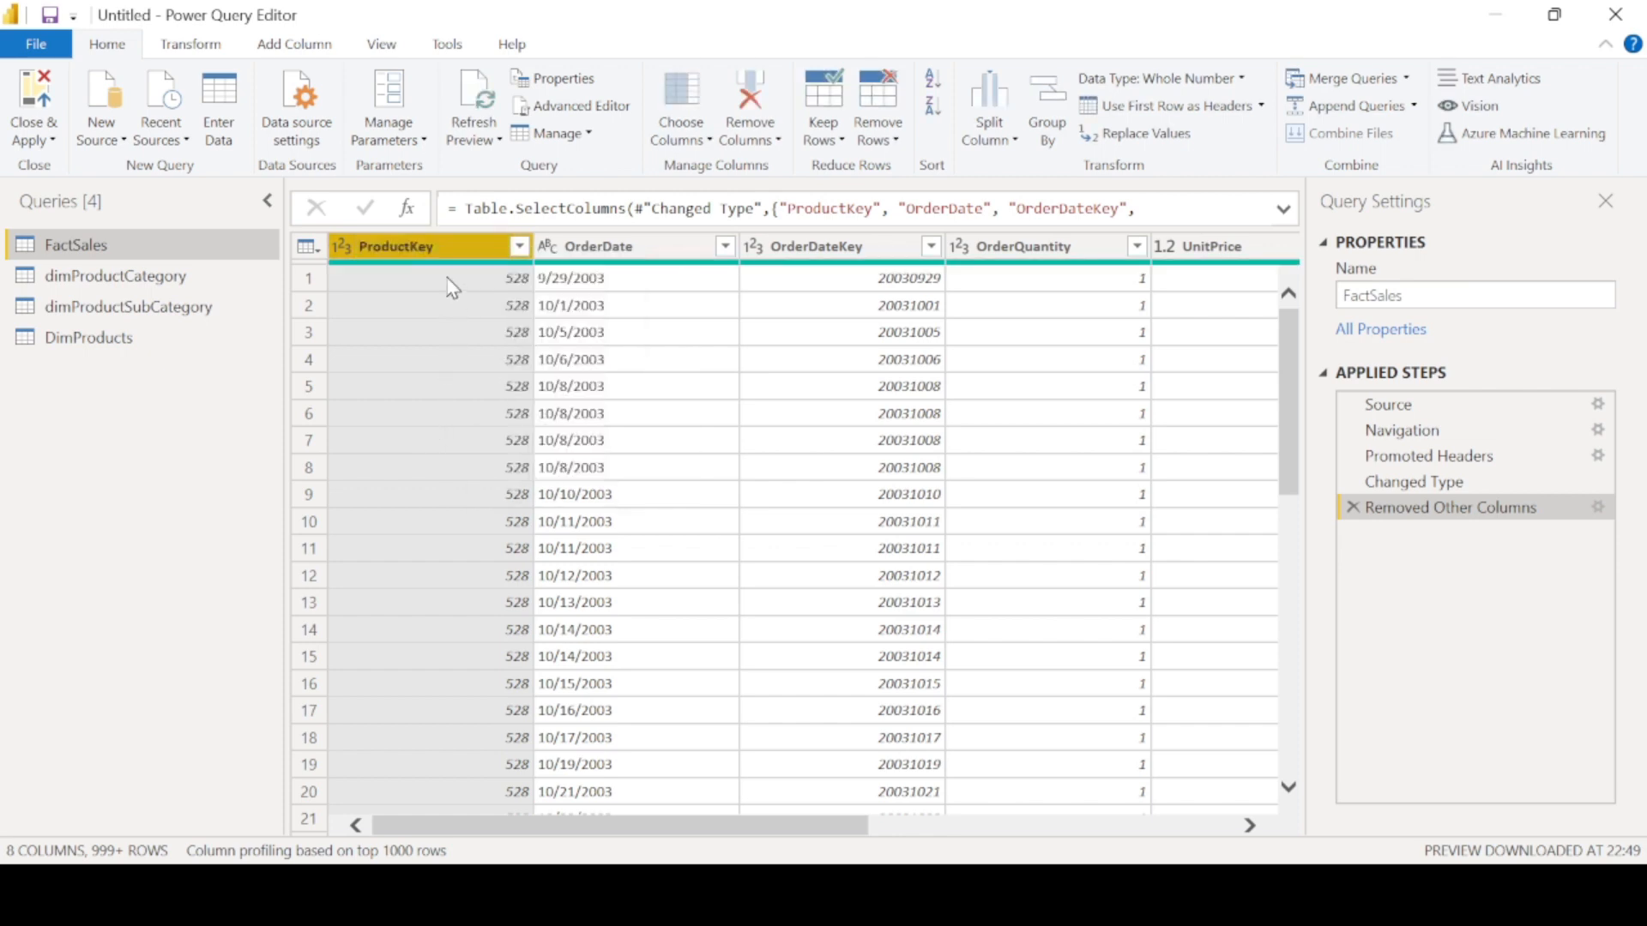
pyautogui.rightClick(422, 244)
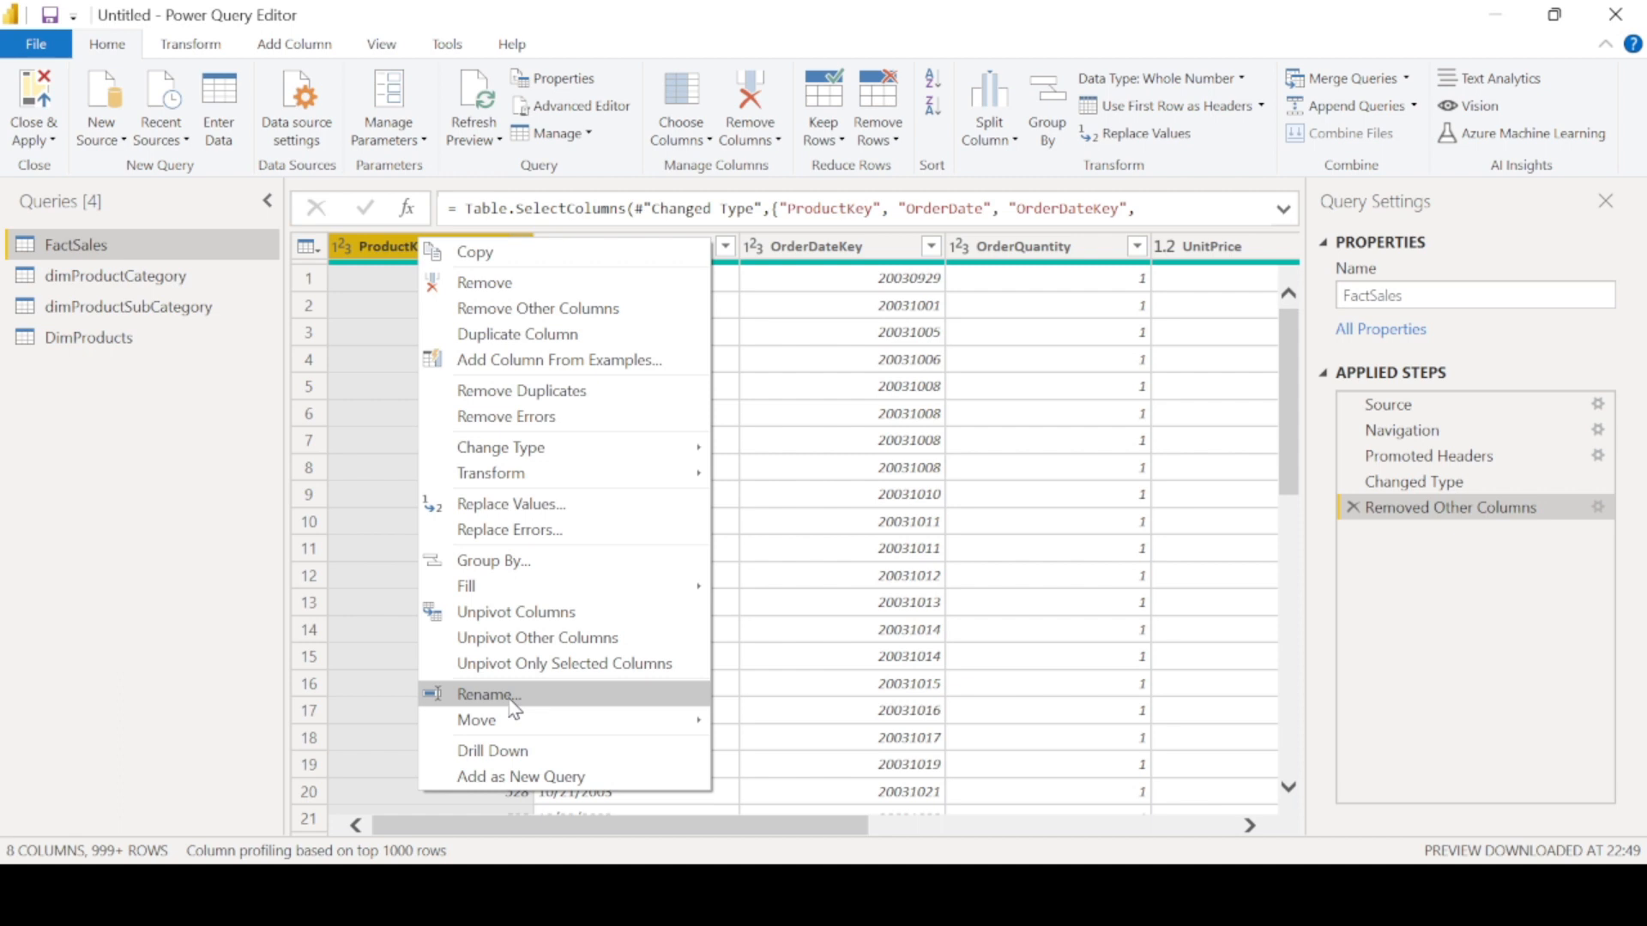
pyautogui.click(486, 694)
pyautogui.press('Return')
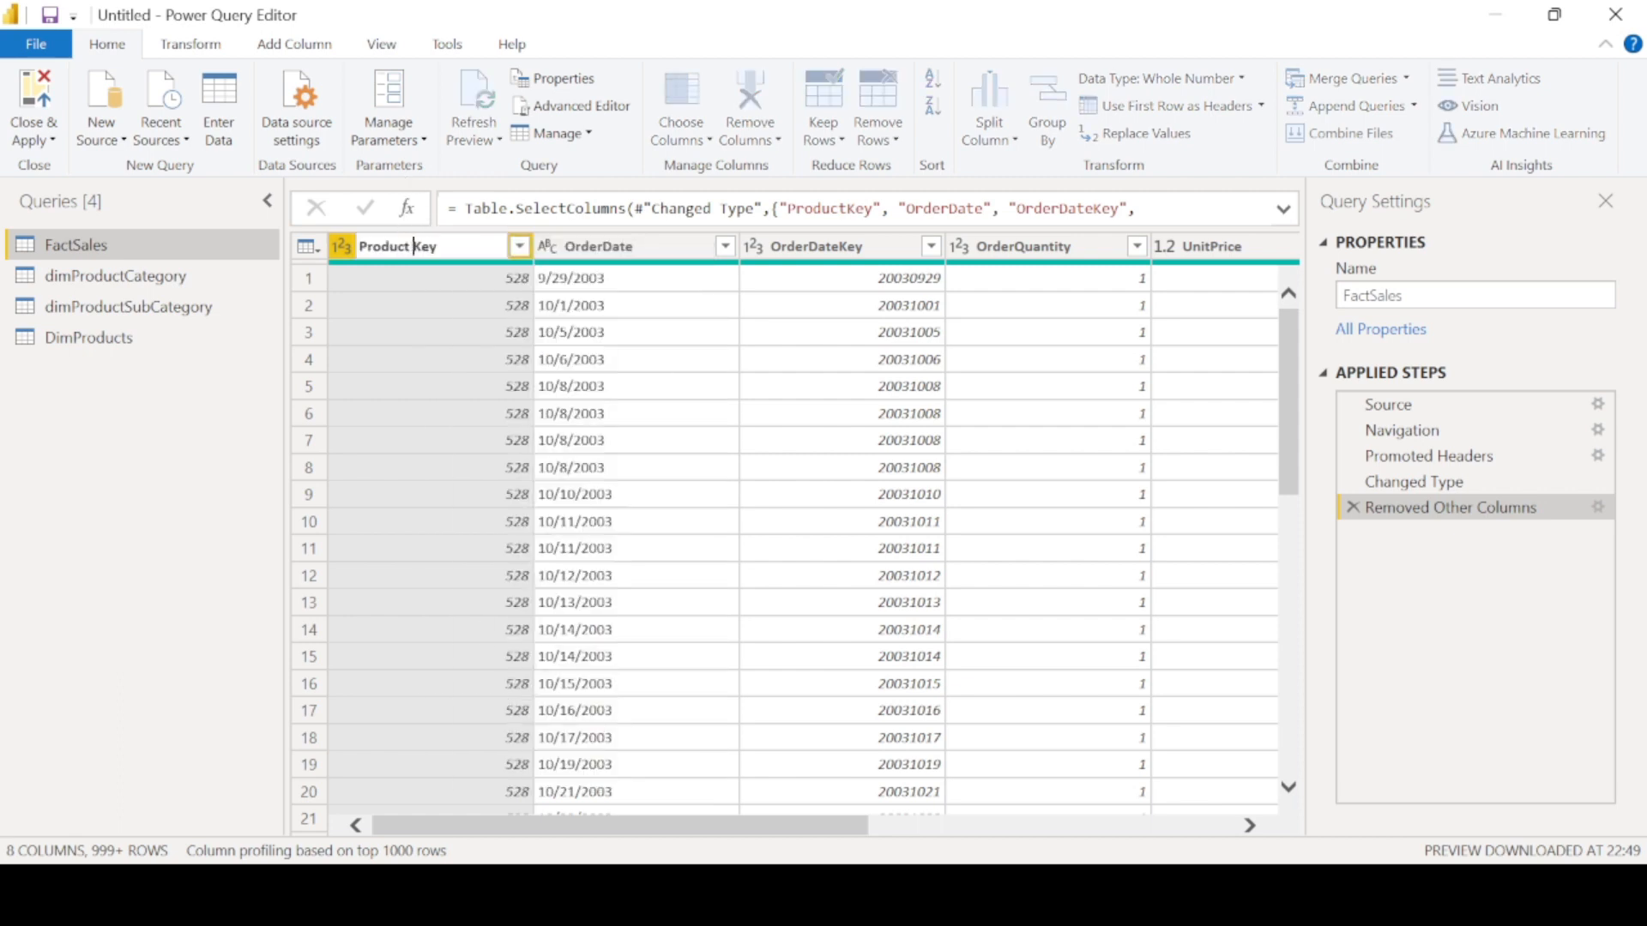
pyautogui.doubleClick(641, 243)
pyautogui.doubleClick(830, 247)
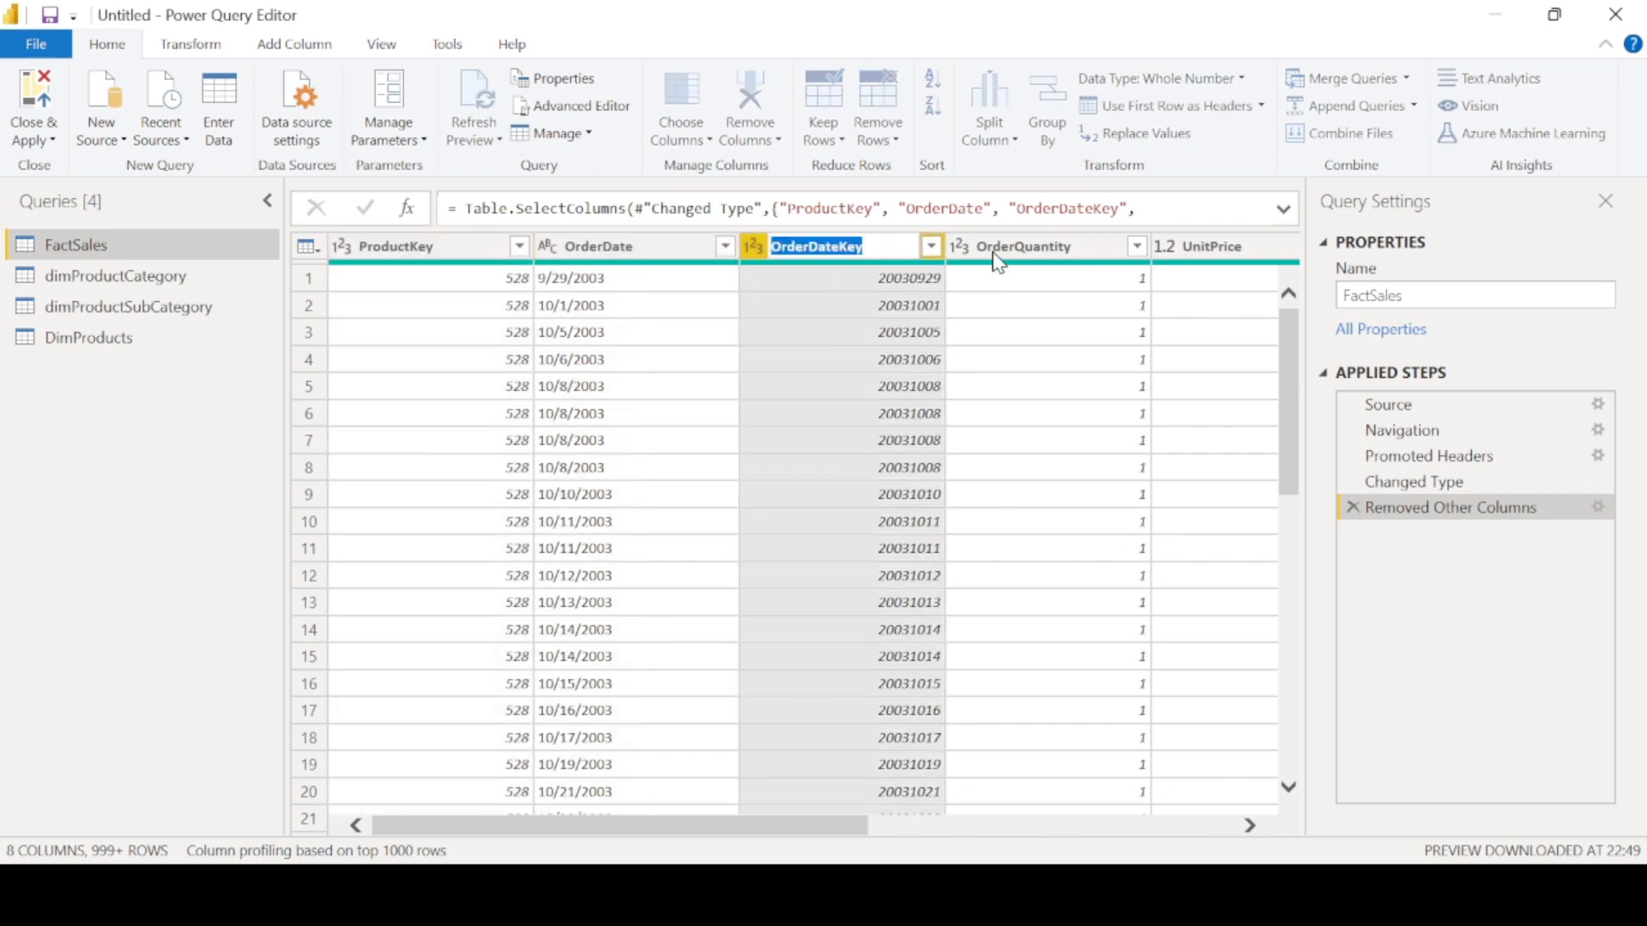
pyautogui.doubleClick(1051, 246)
pyautogui.press('Return')
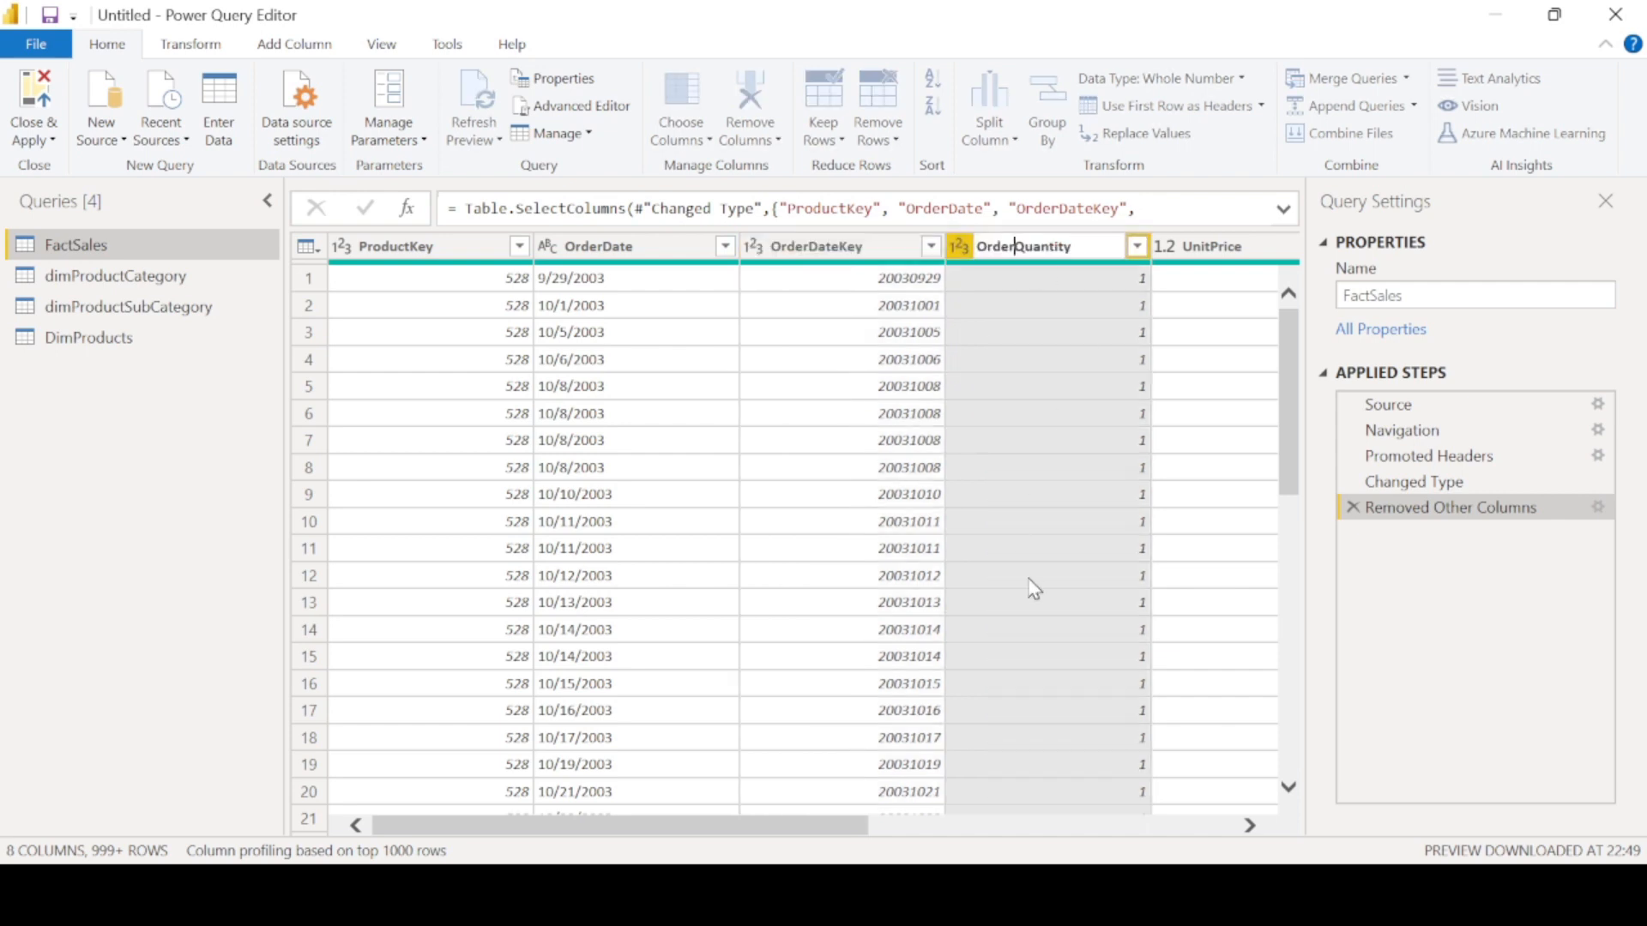
# - Scroll through the remaining FactSales columns
pyautogui.click(944, 827)
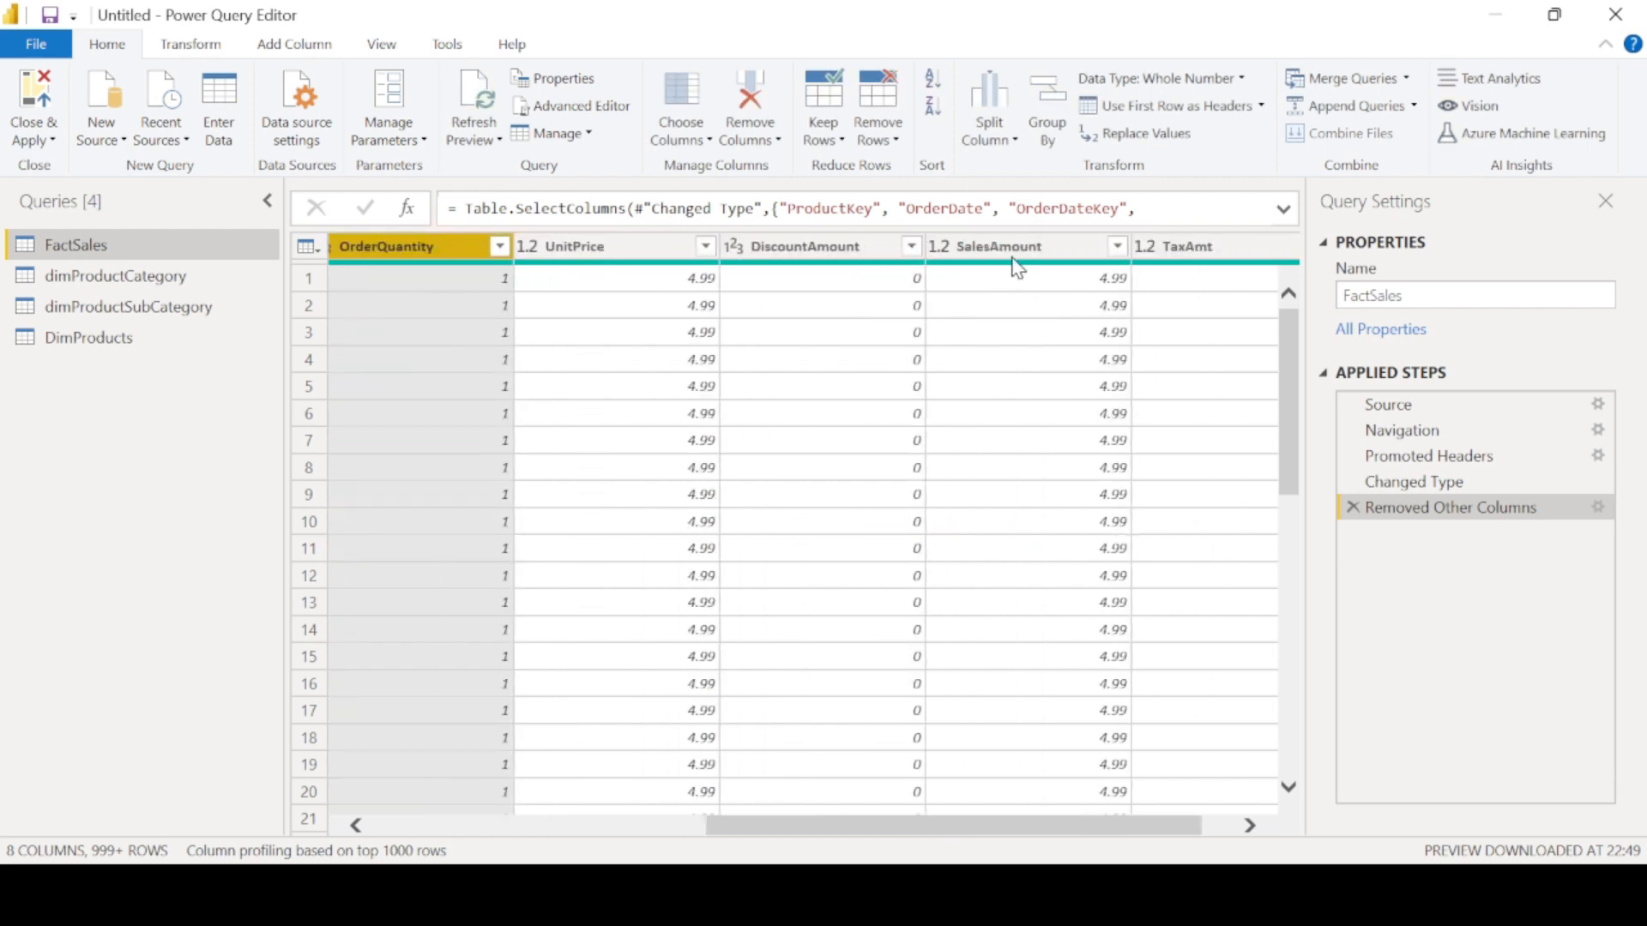
pyautogui.hscroll(1, 1033, 350)
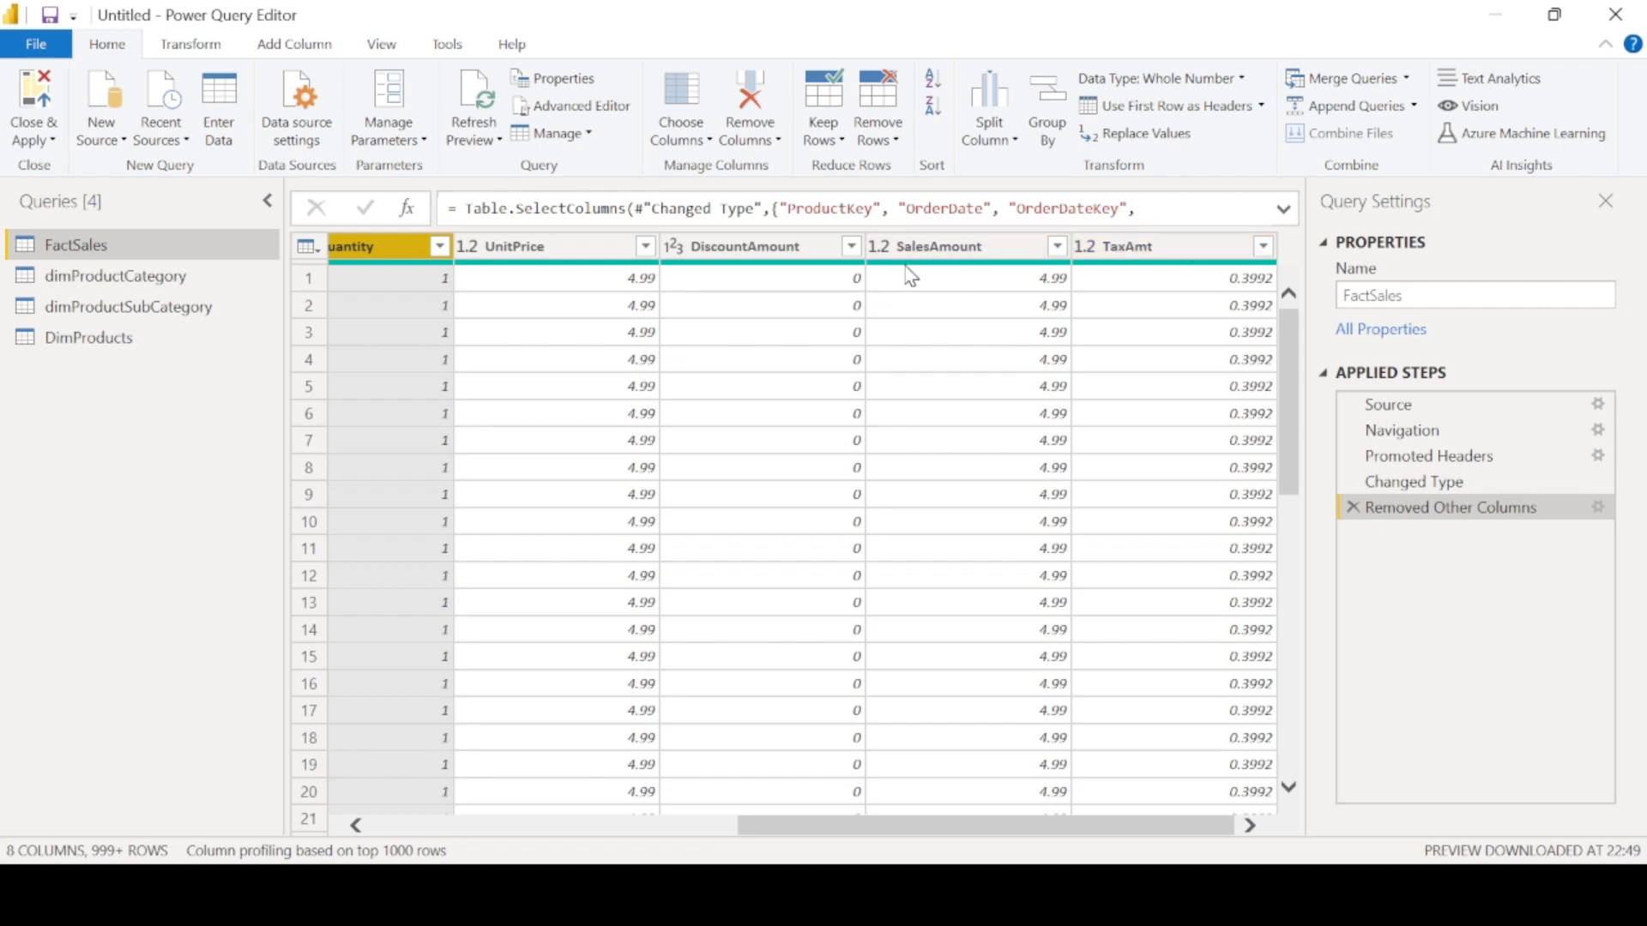
pyautogui.moveTo(951, 268)
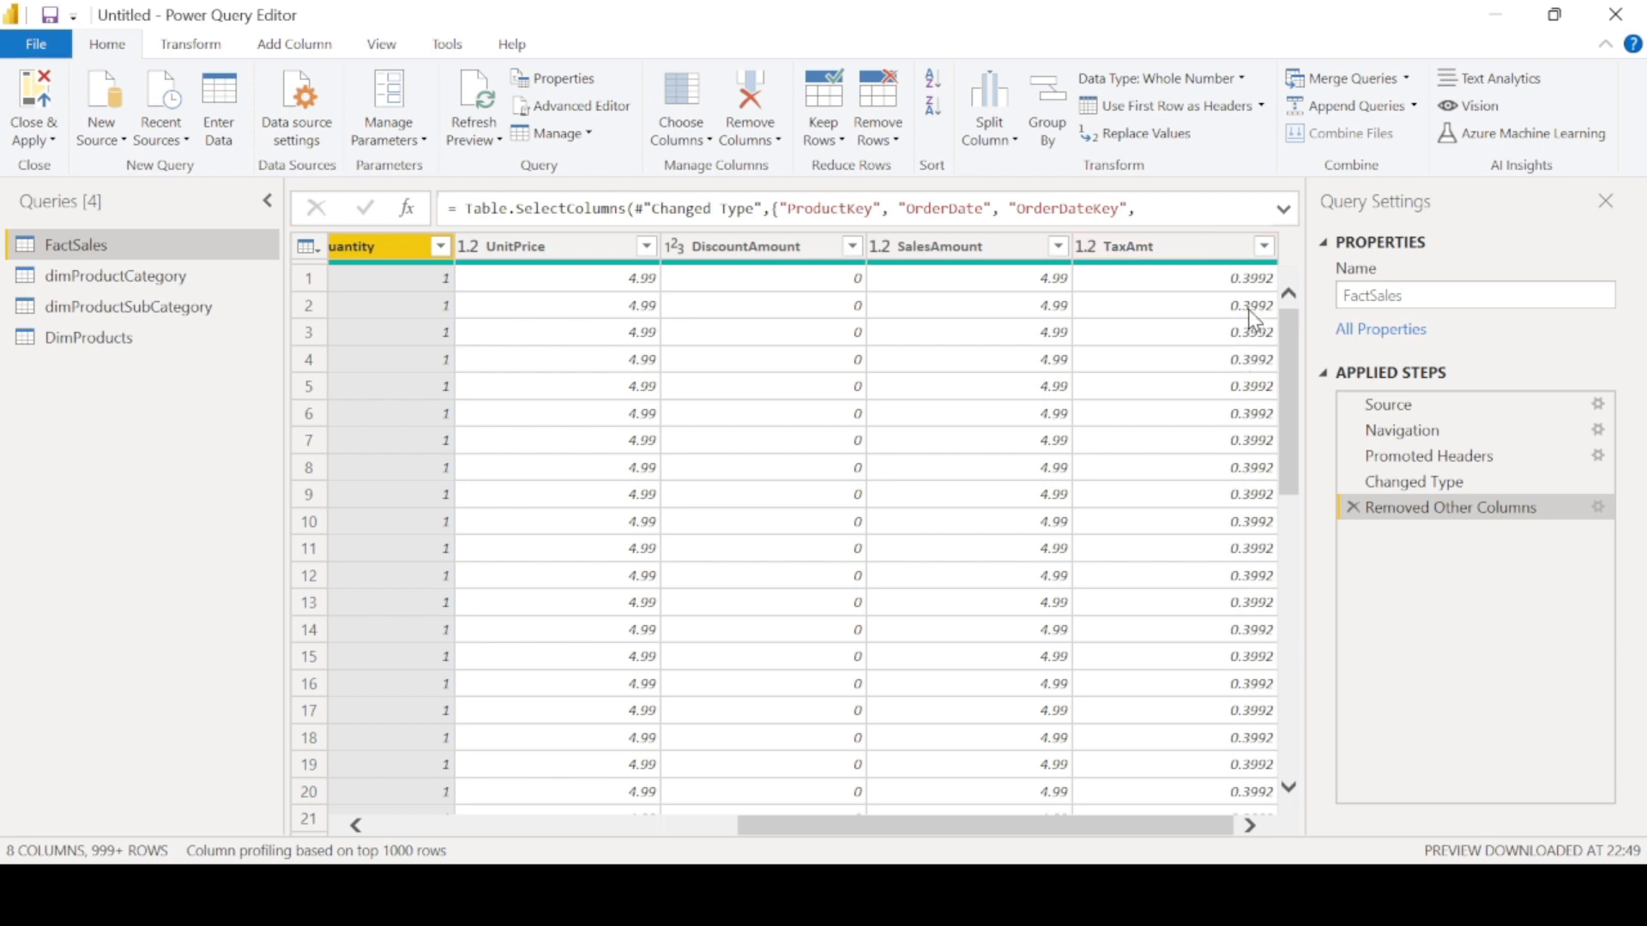
# - Promote the first row to column headers in the dimProductCategory query
pyautogui.click(197, 276)
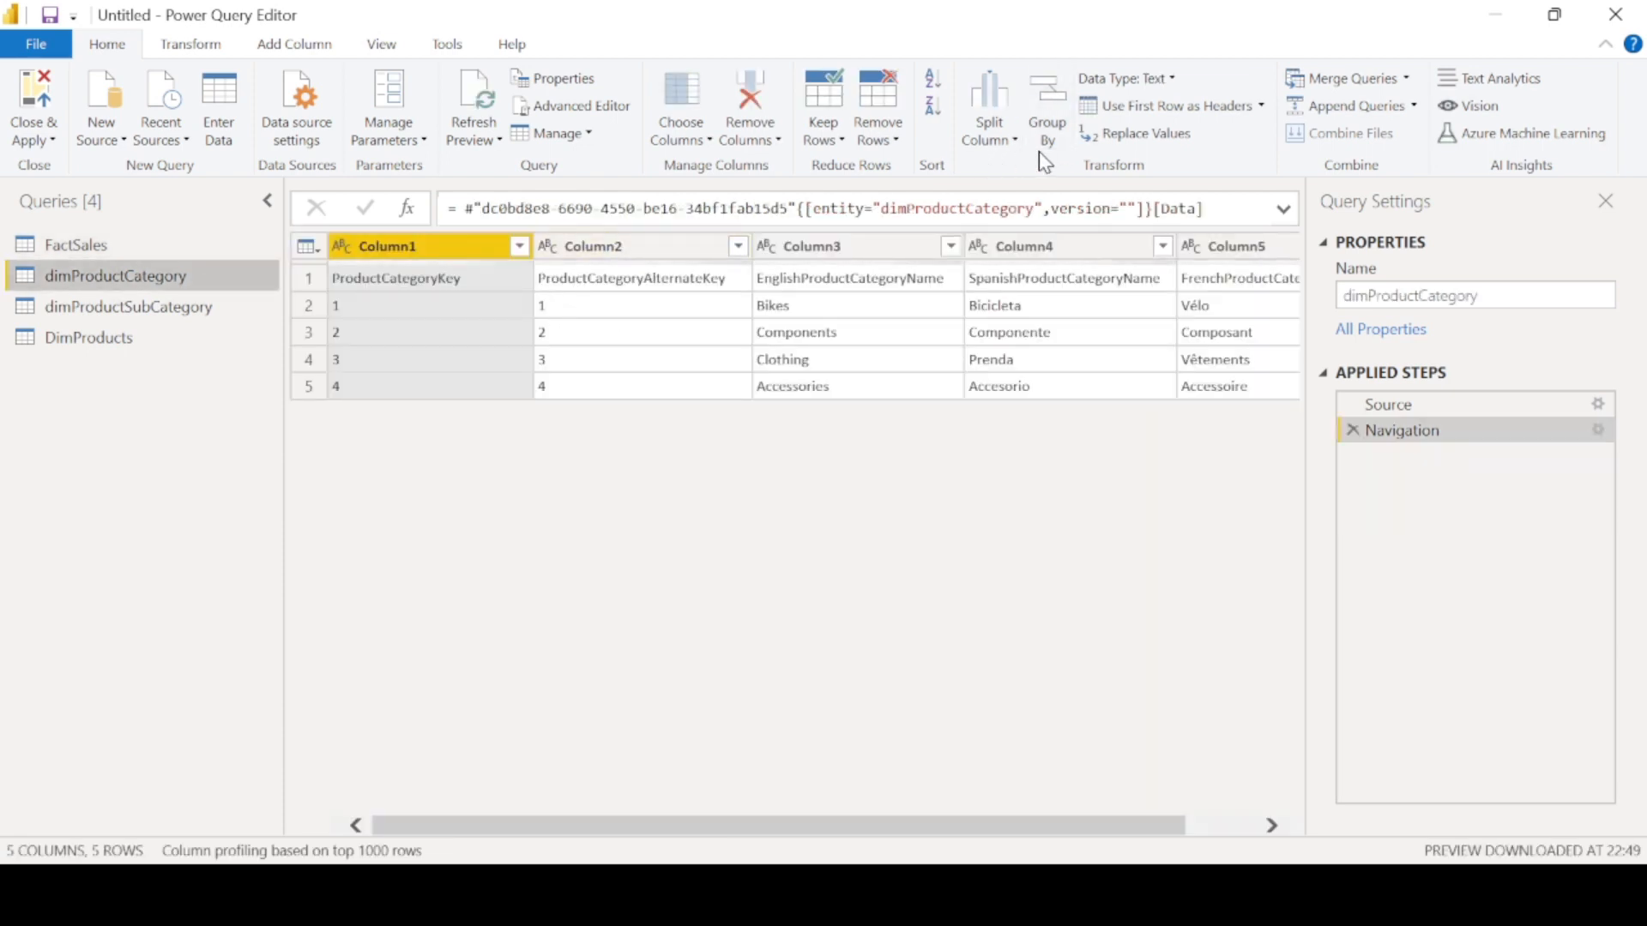
pyautogui.click(1216, 114)
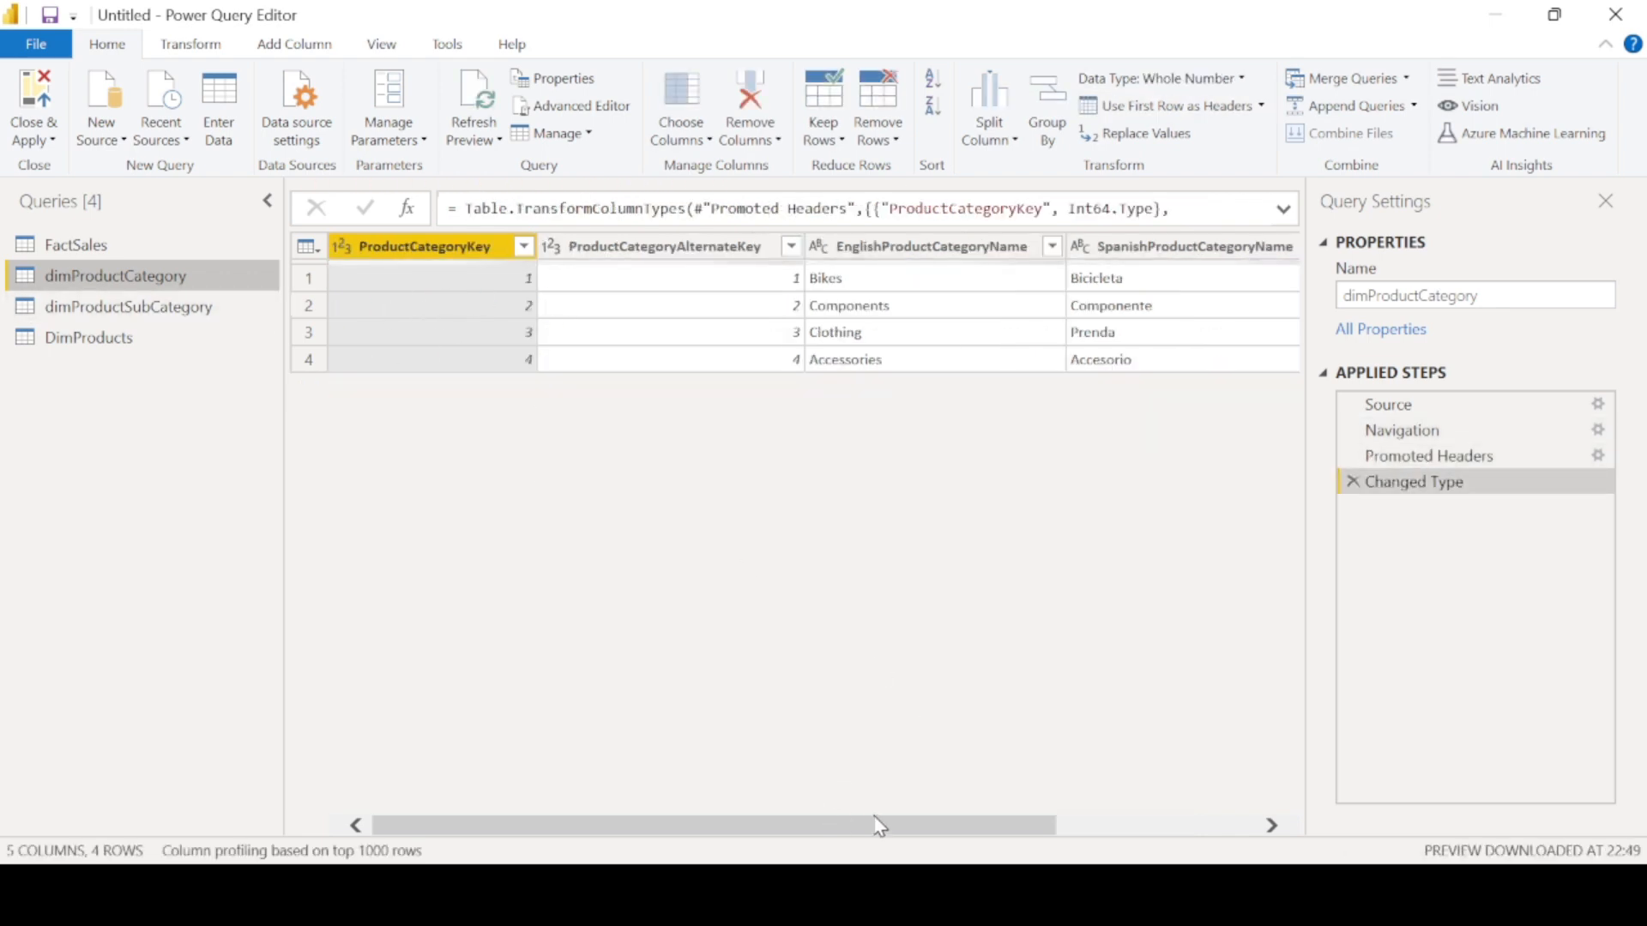
pyautogui.moveTo(867, 827); pyautogui.dragTo(275, 896)
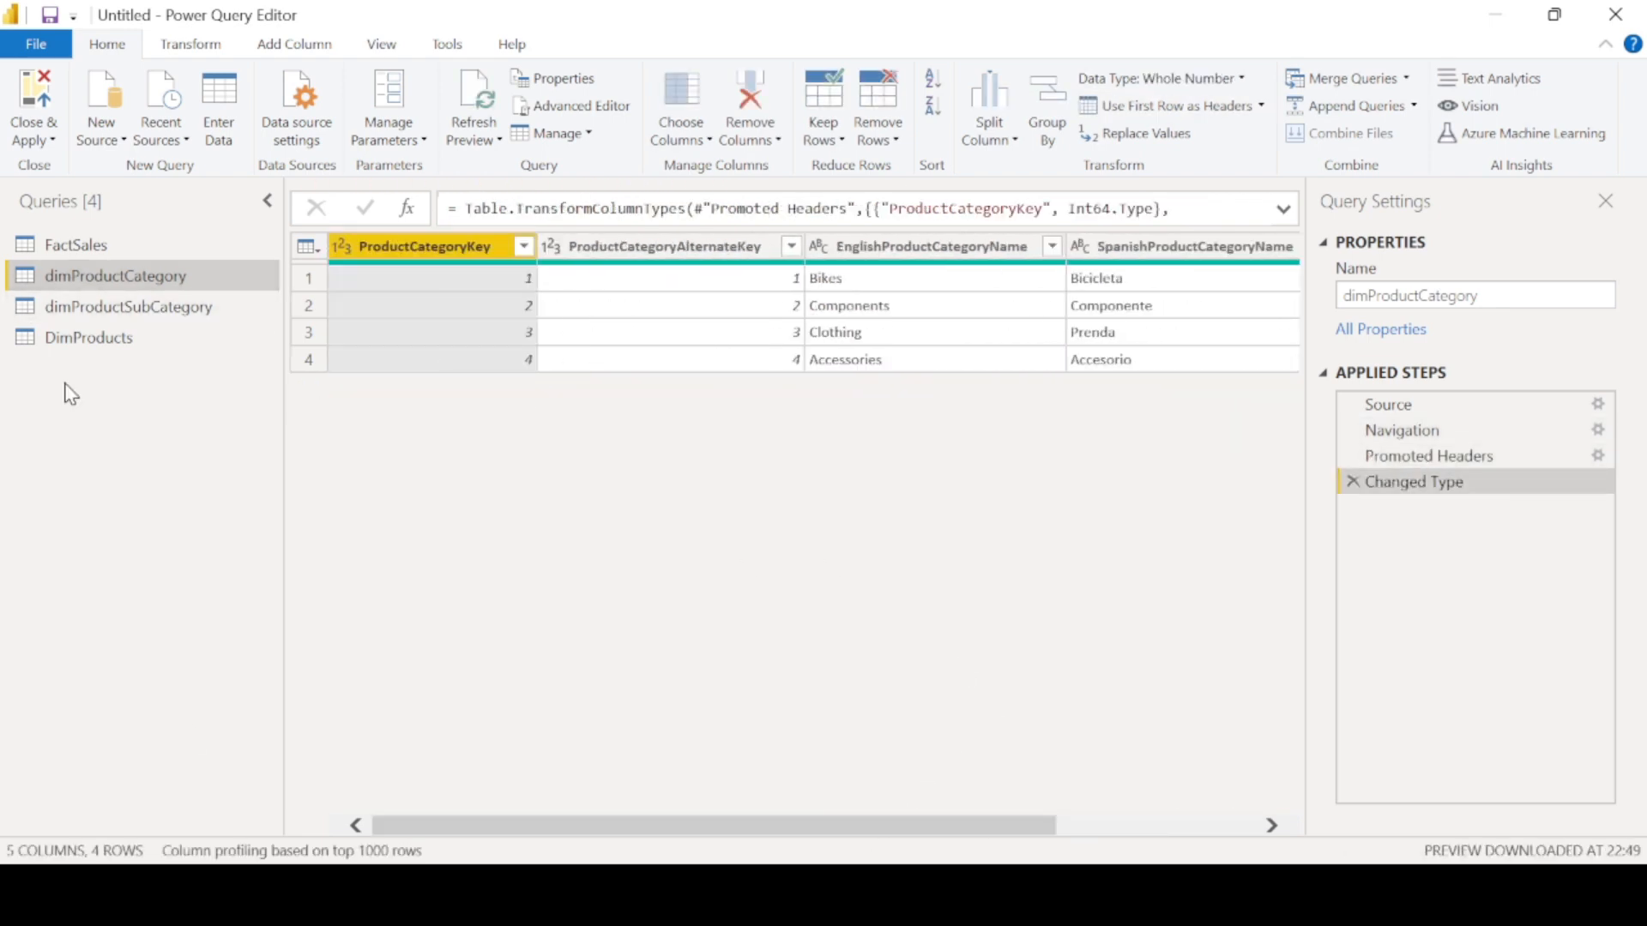
# - Promote the first row to column headers in the dimProductSubCategory query
pyautogui.click(77, 307)
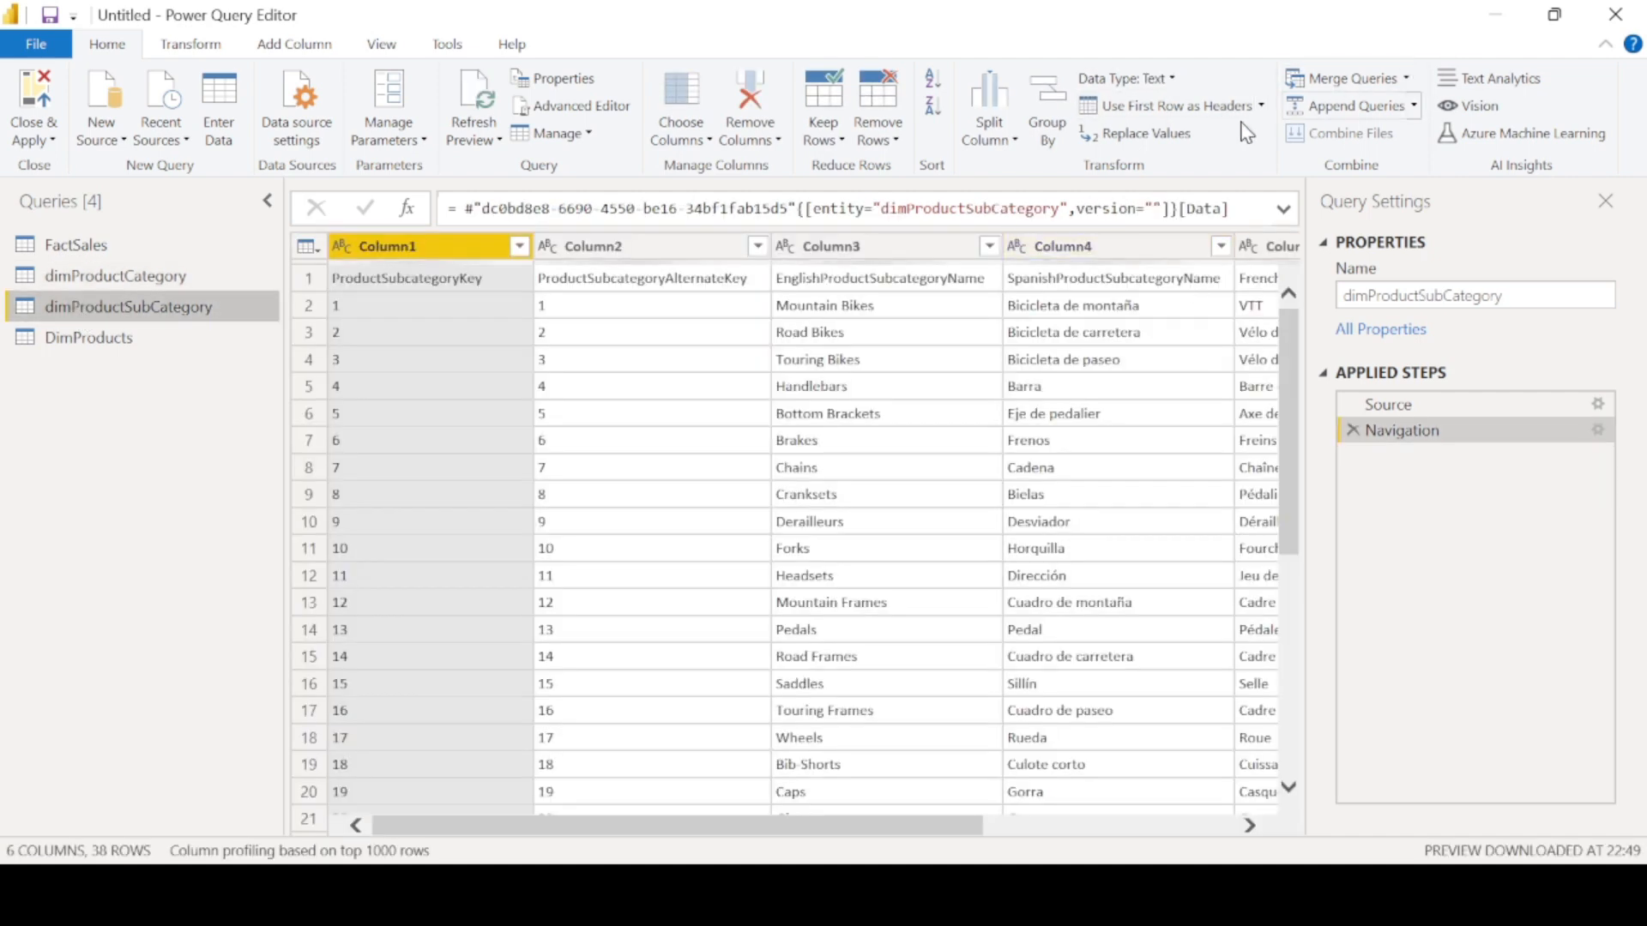
pyautogui.click(1168, 107)
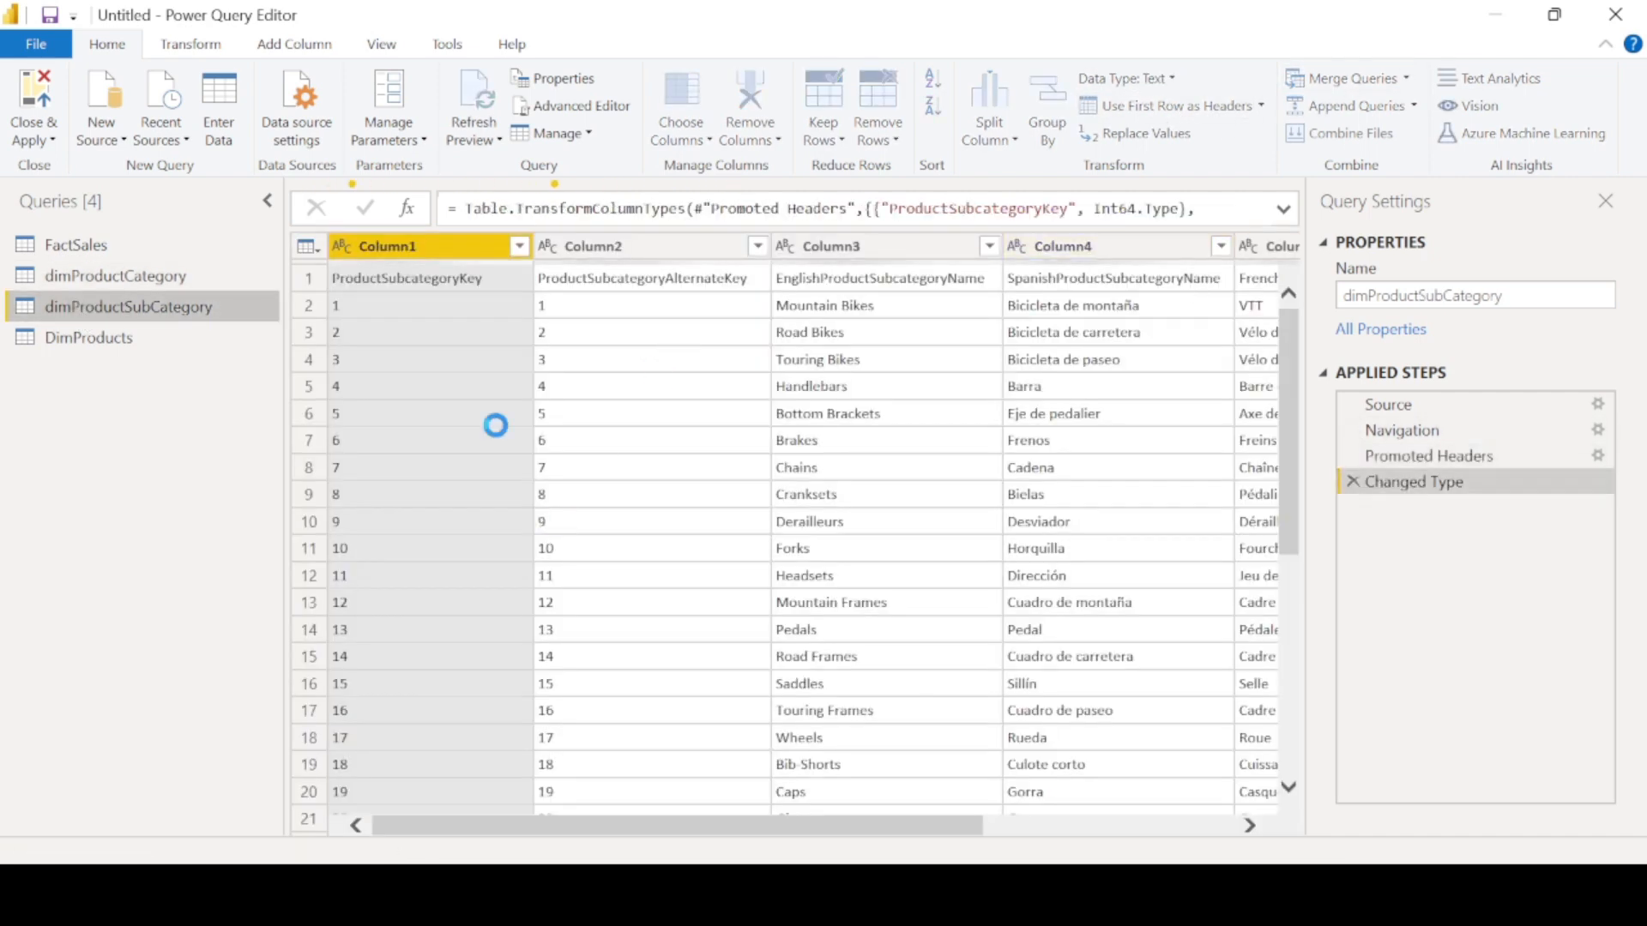
pyautogui.moveTo(730, 837); pyautogui.dragTo(632, 823)
# - Promote the first row to column headers in the DimProducts query
pyautogui.click(111, 352)
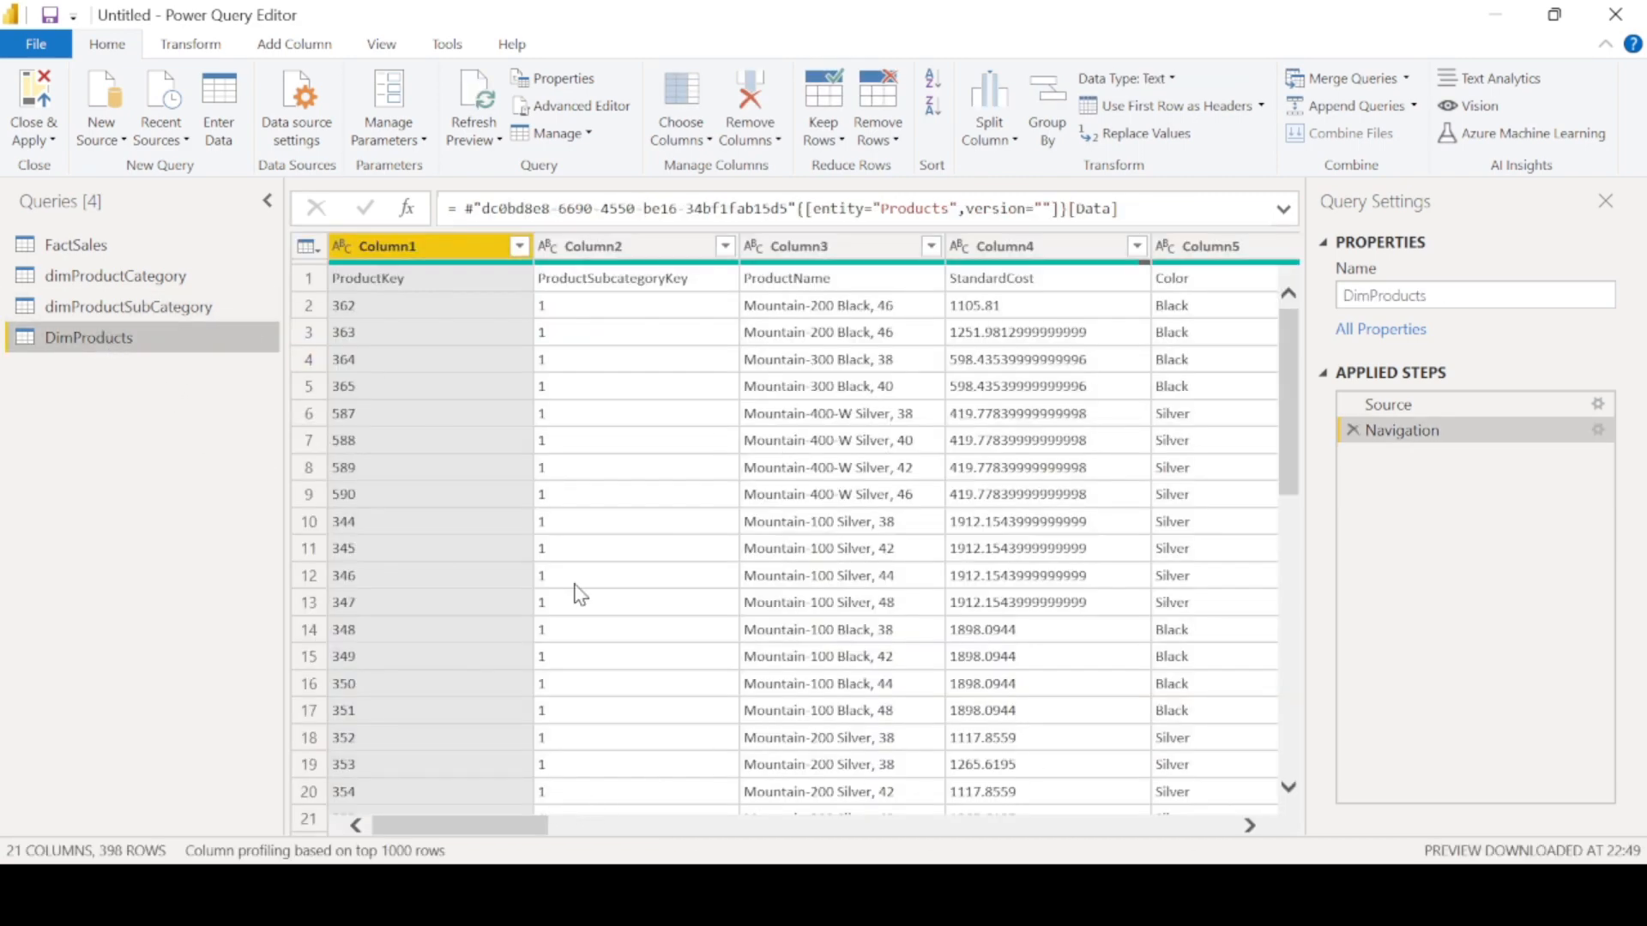
pyautogui.click(1135, 110)
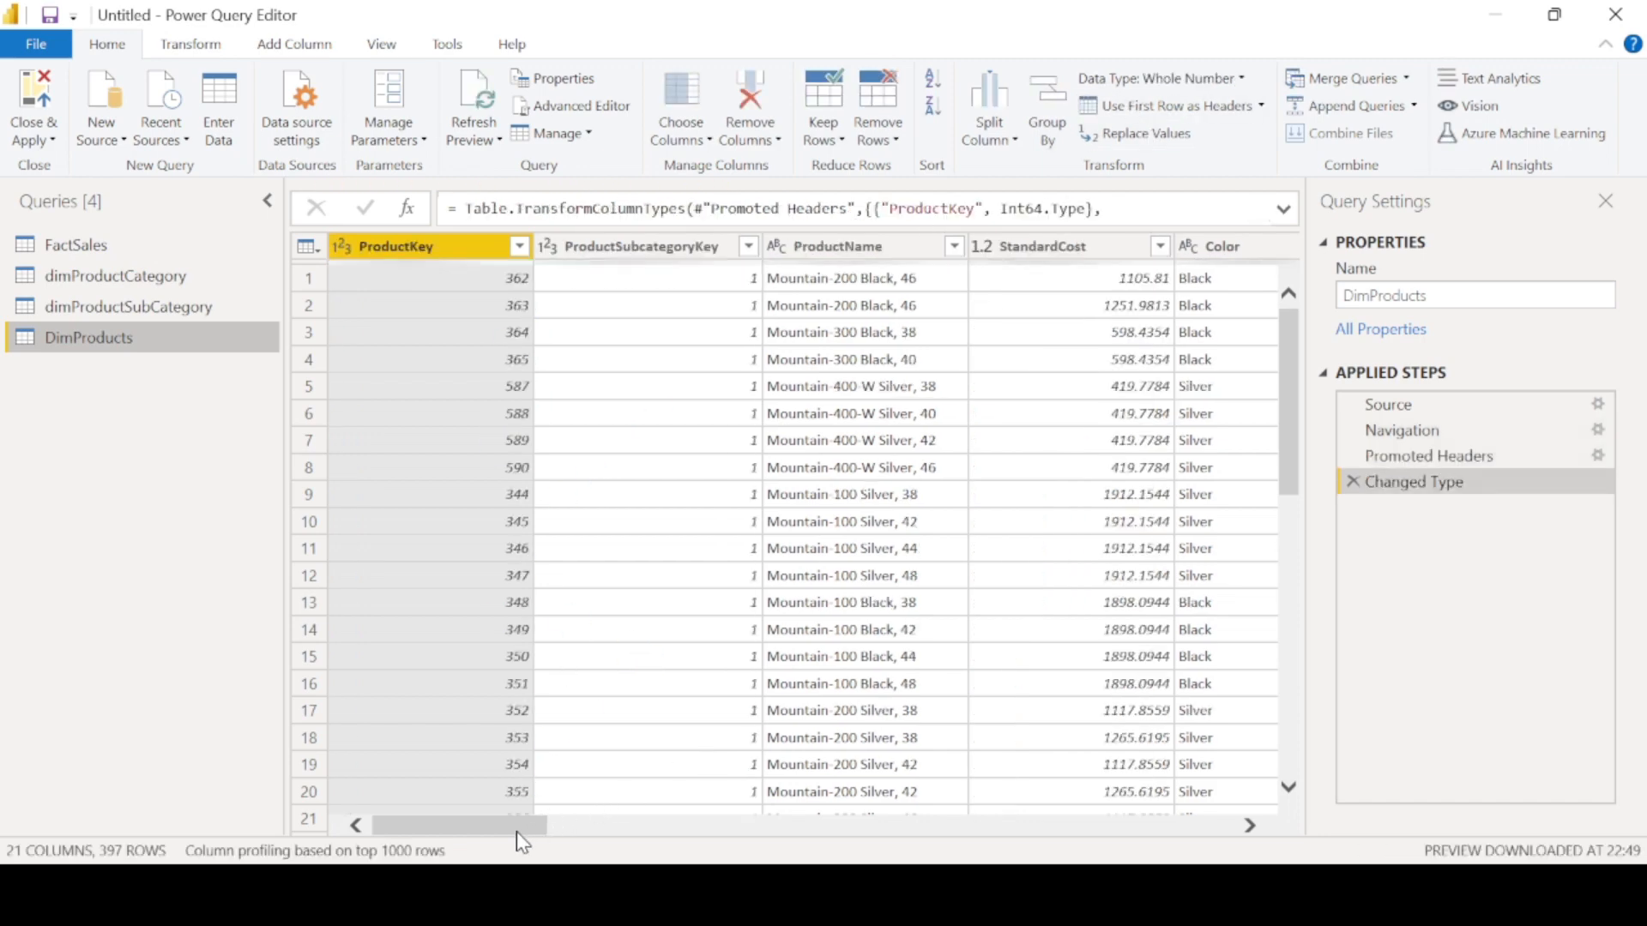
# - Keep only ProductKey, ProductSubcategoryKey, ProductName, StandardCost, ListPrice, SubCategory and Category in the DimProducts query
pyautogui.moveTo(517, 827); pyautogui.dragTo(379, 832)
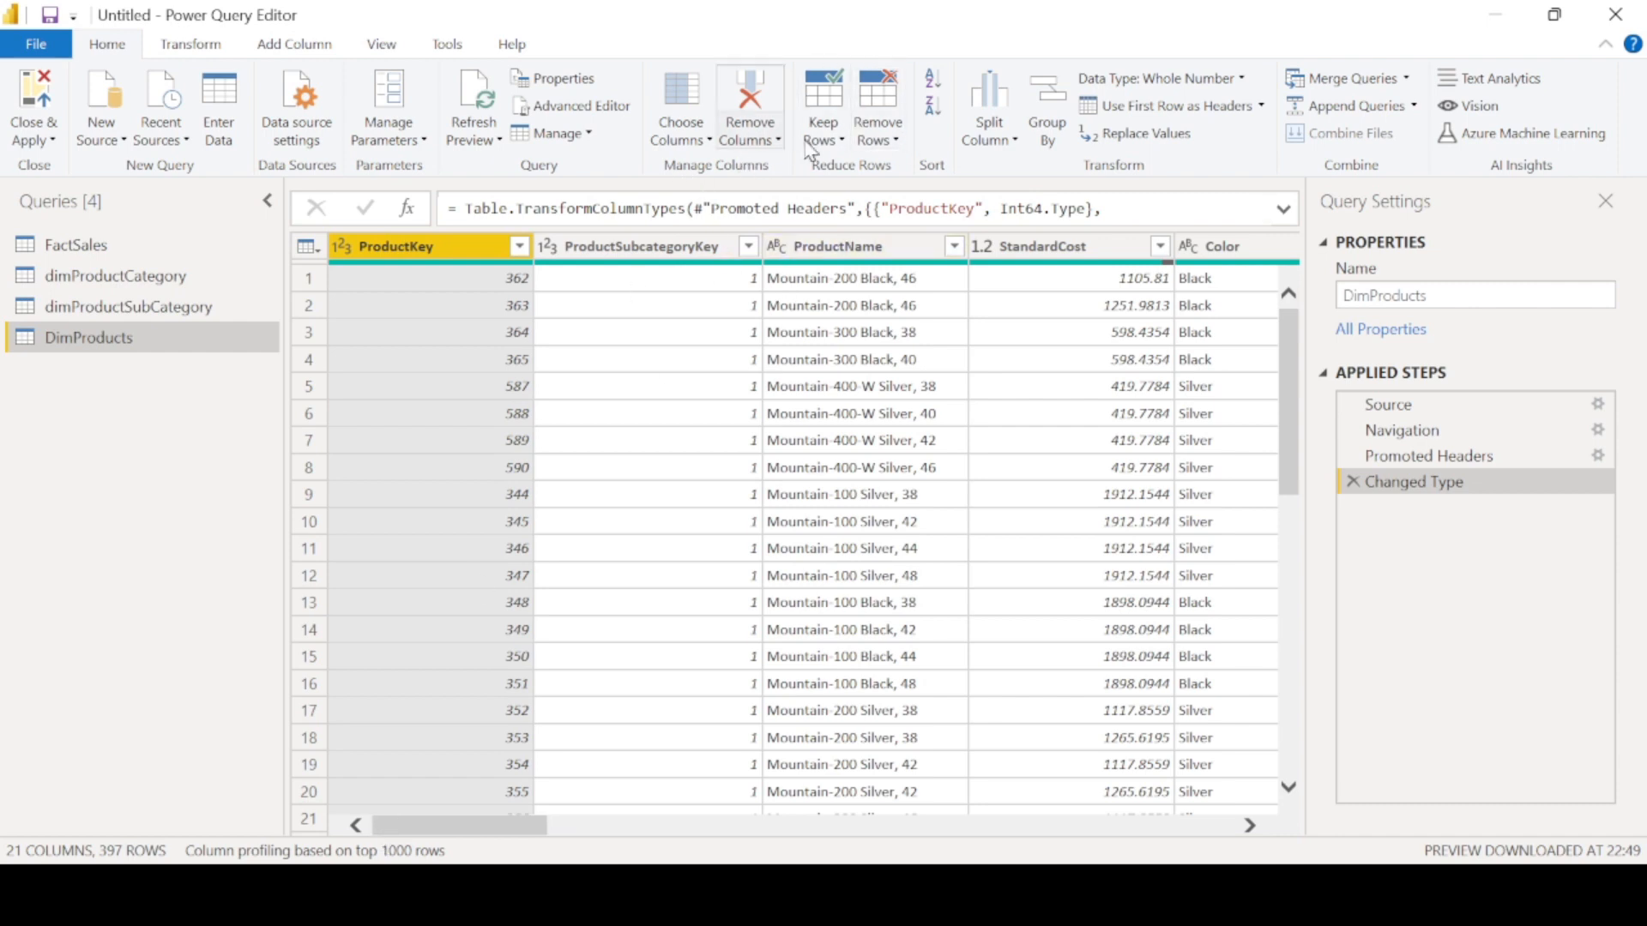
pyautogui.click(671, 135)
pyautogui.click(736, 166)
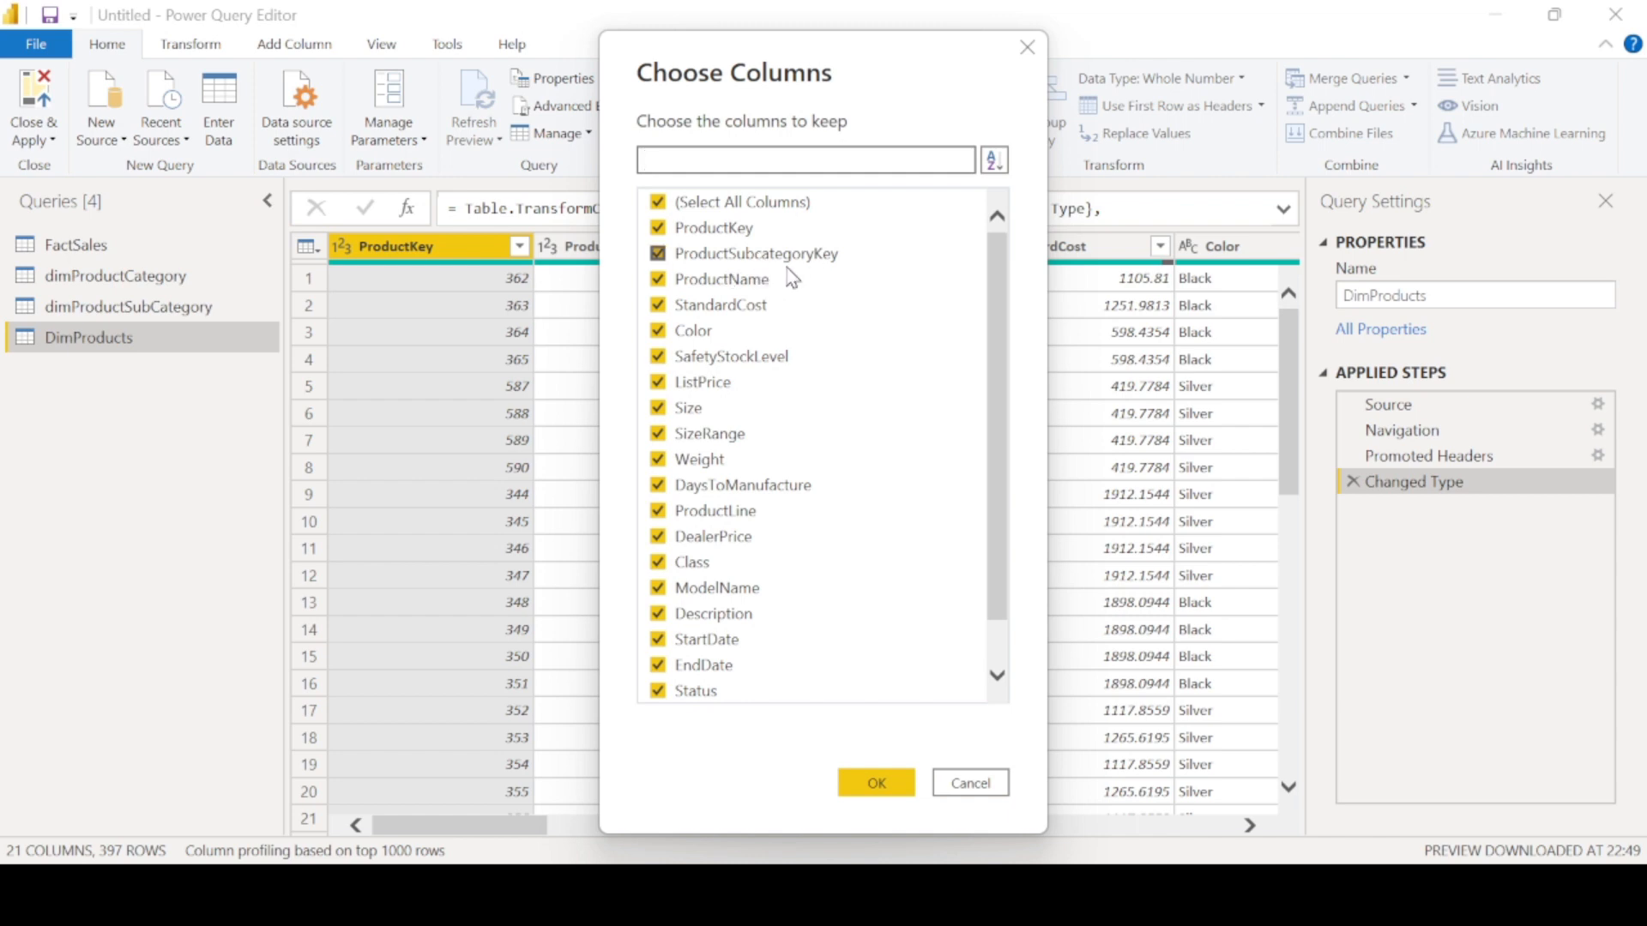
pyautogui.click(659, 331)
pyautogui.click(659, 362)
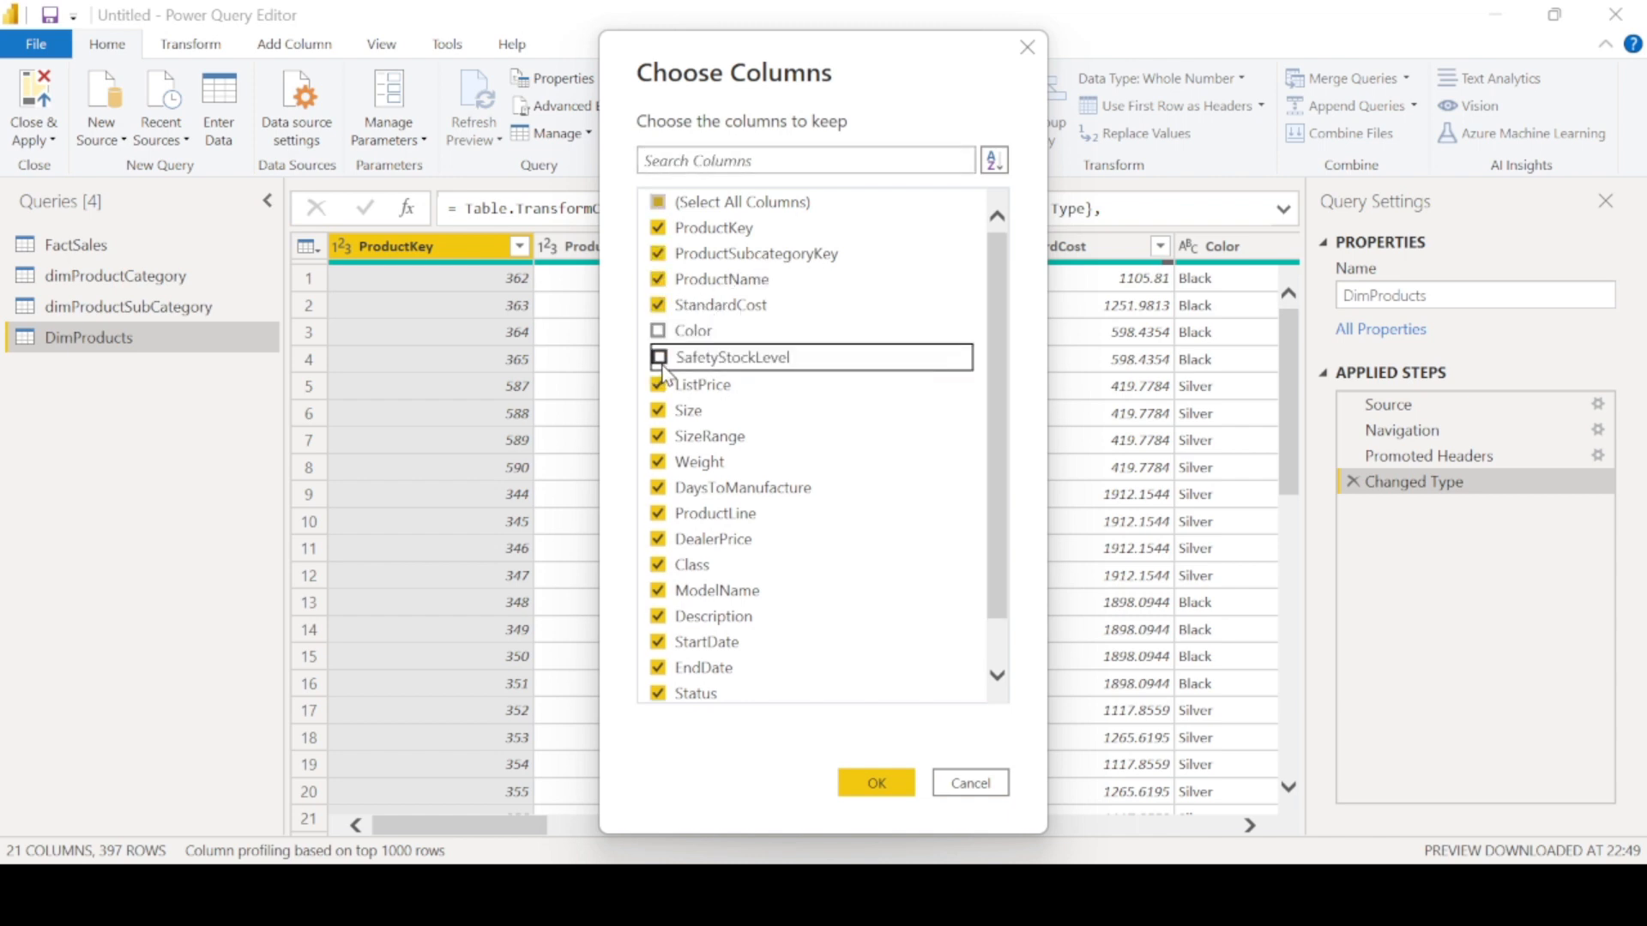
pyautogui.click(667, 414)
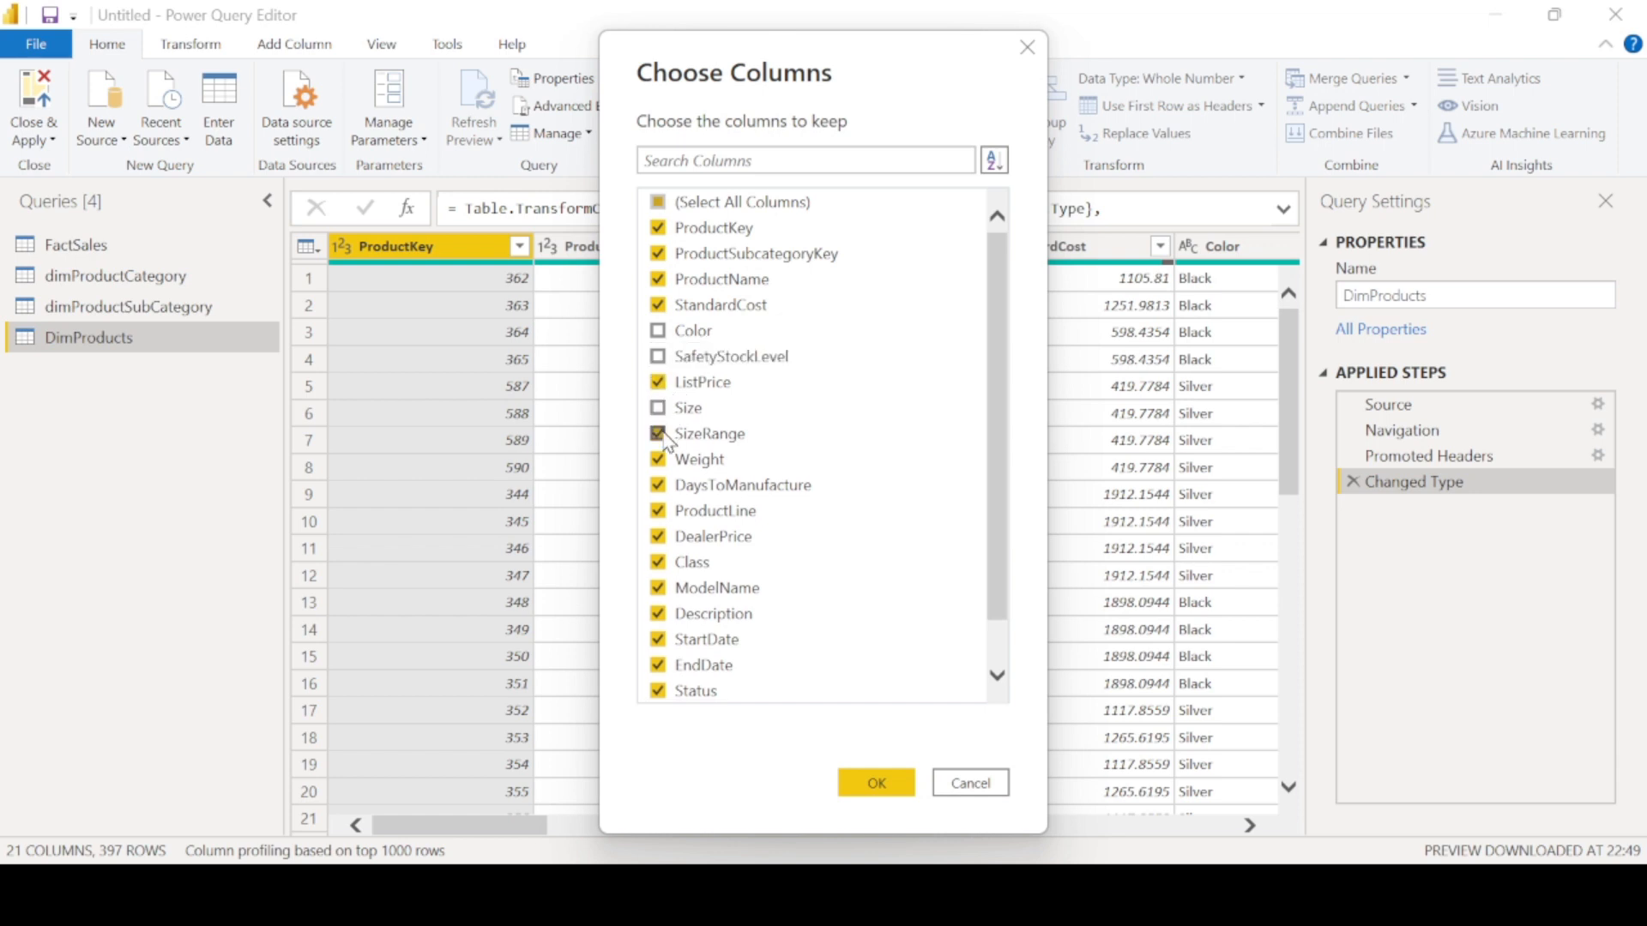
pyautogui.click(666, 437)
pyautogui.click(662, 463)
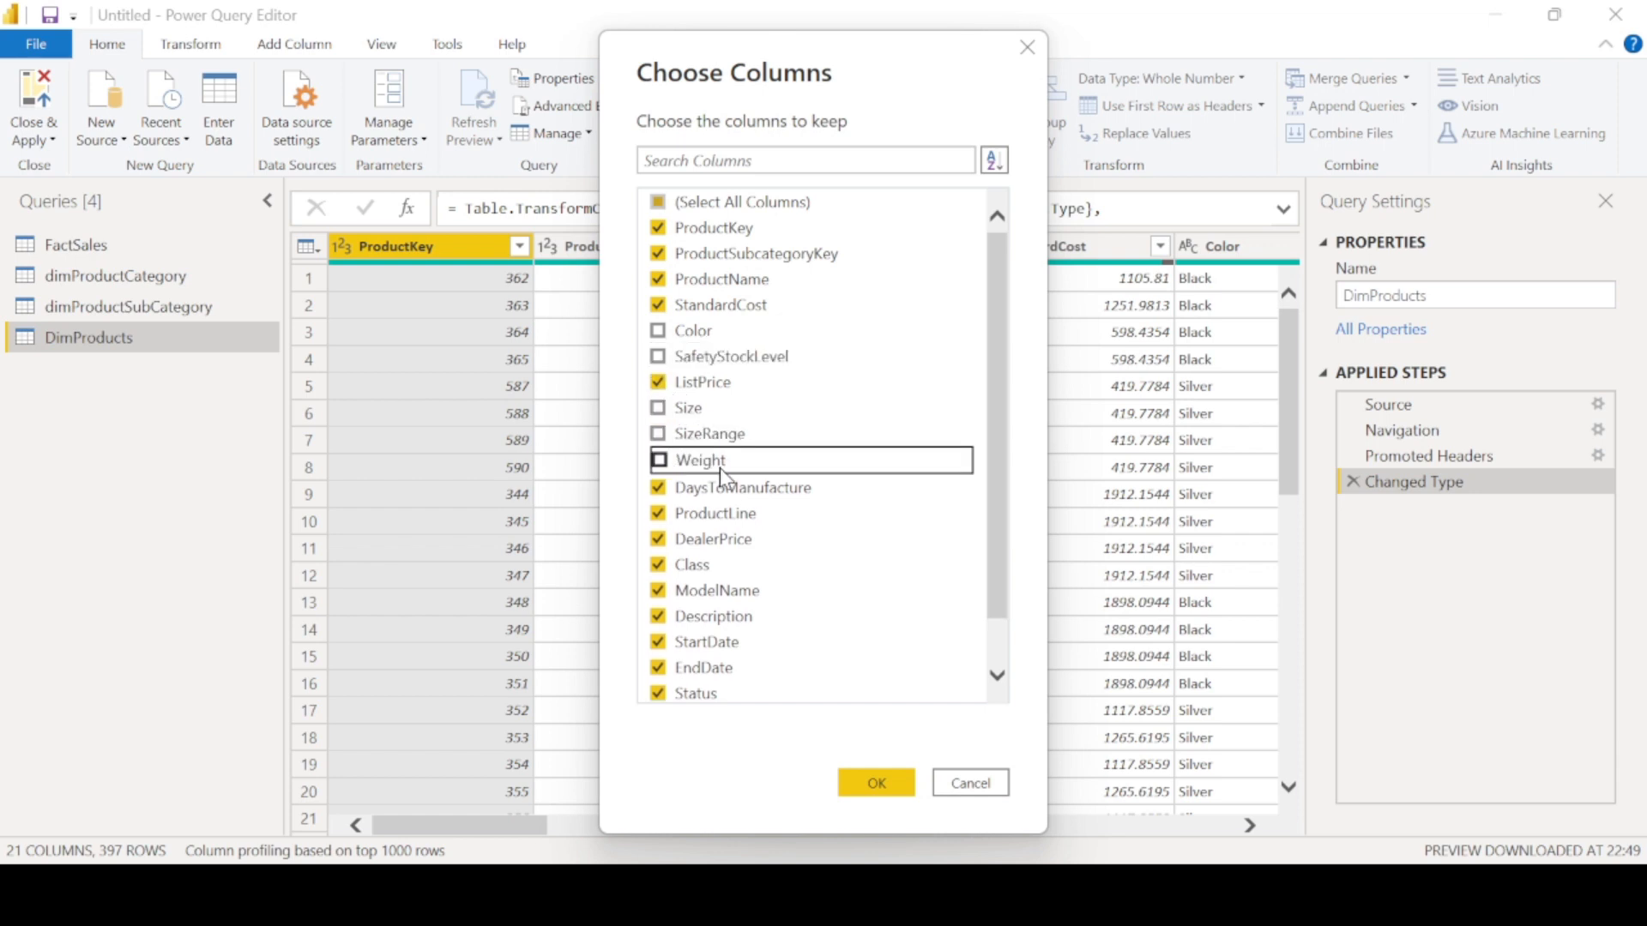
pyautogui.click(668, 494)
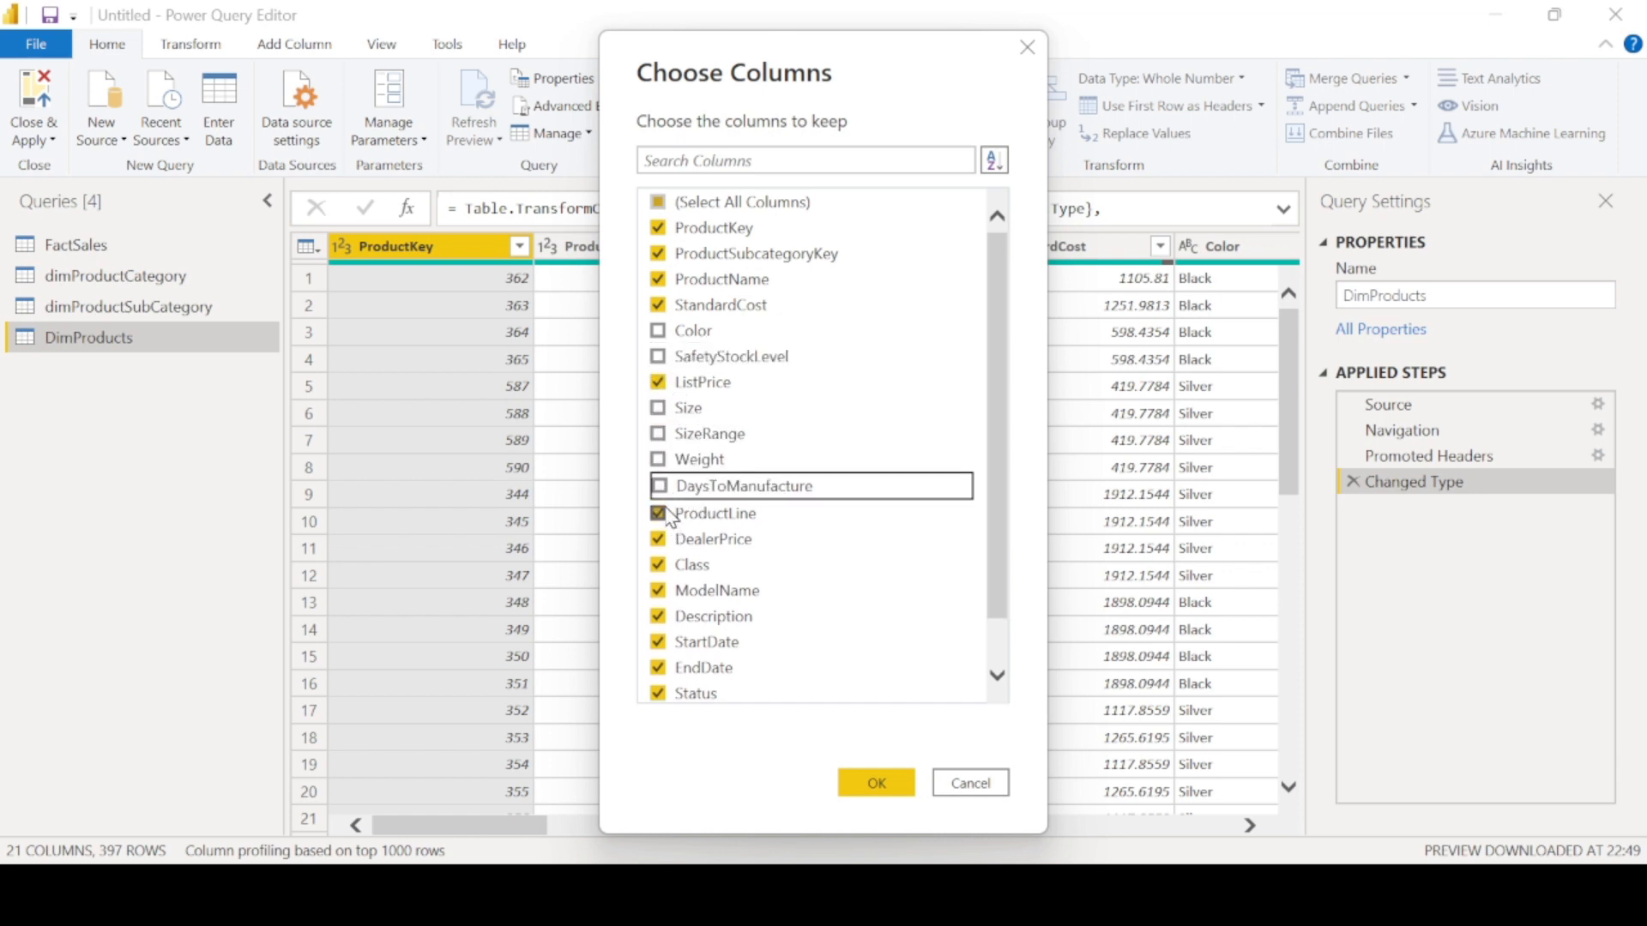
pyautogui.click(659, 513)
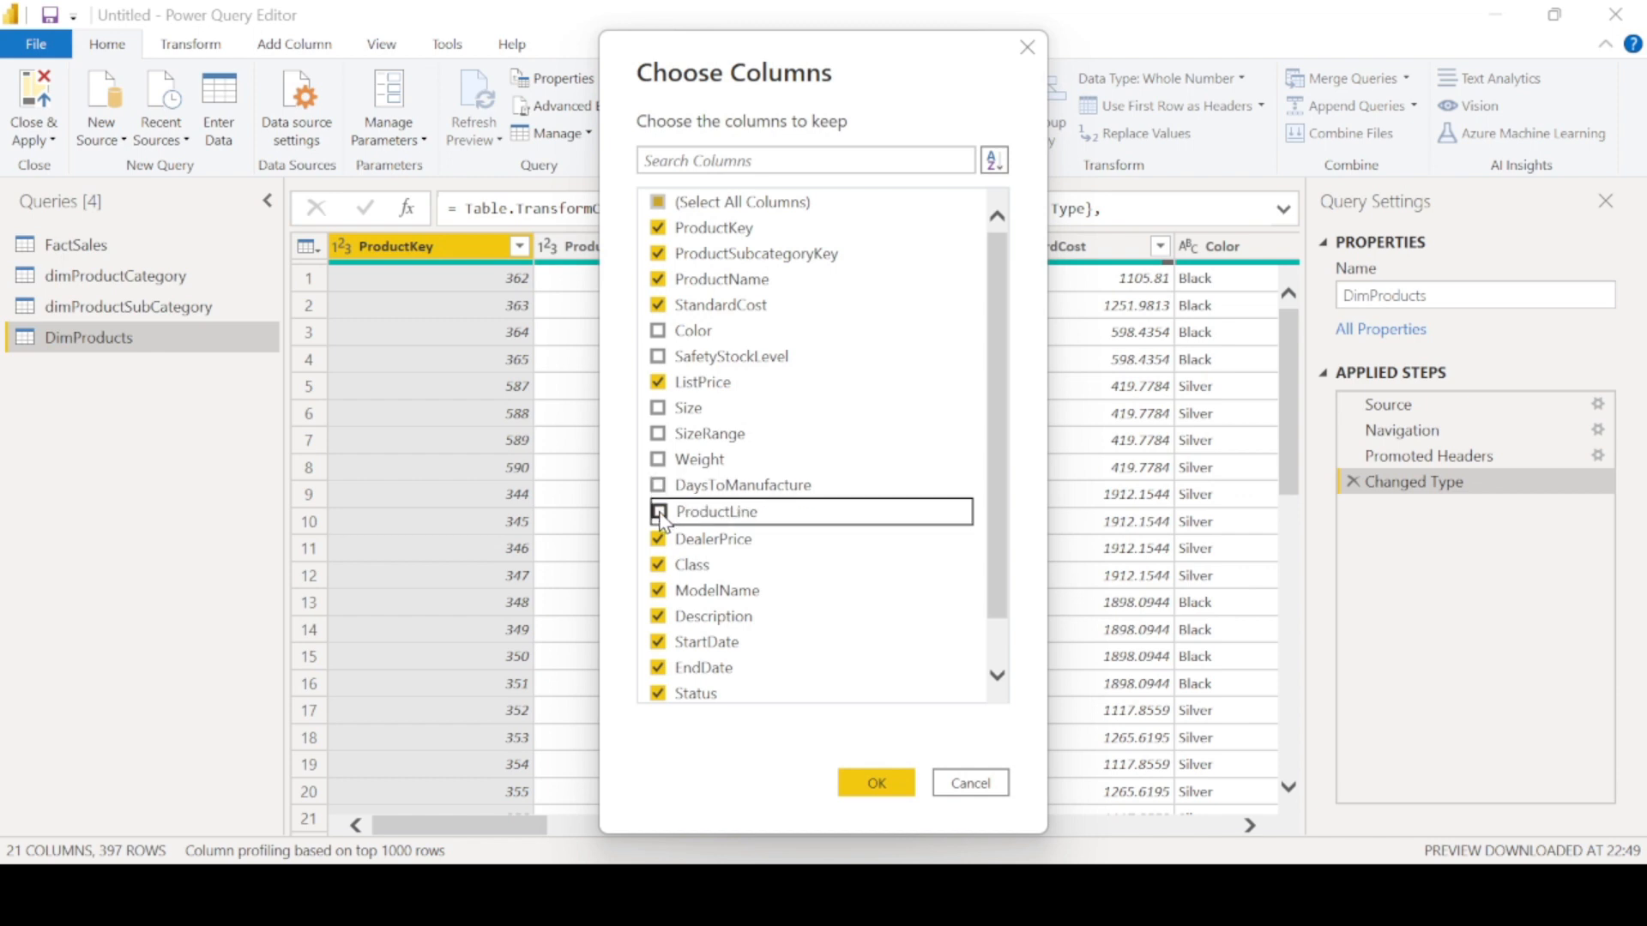
pyautogui.click(658, 539)
pyautogui.click(665, 564)
pyautogui.scroll(-1, 780, 573)
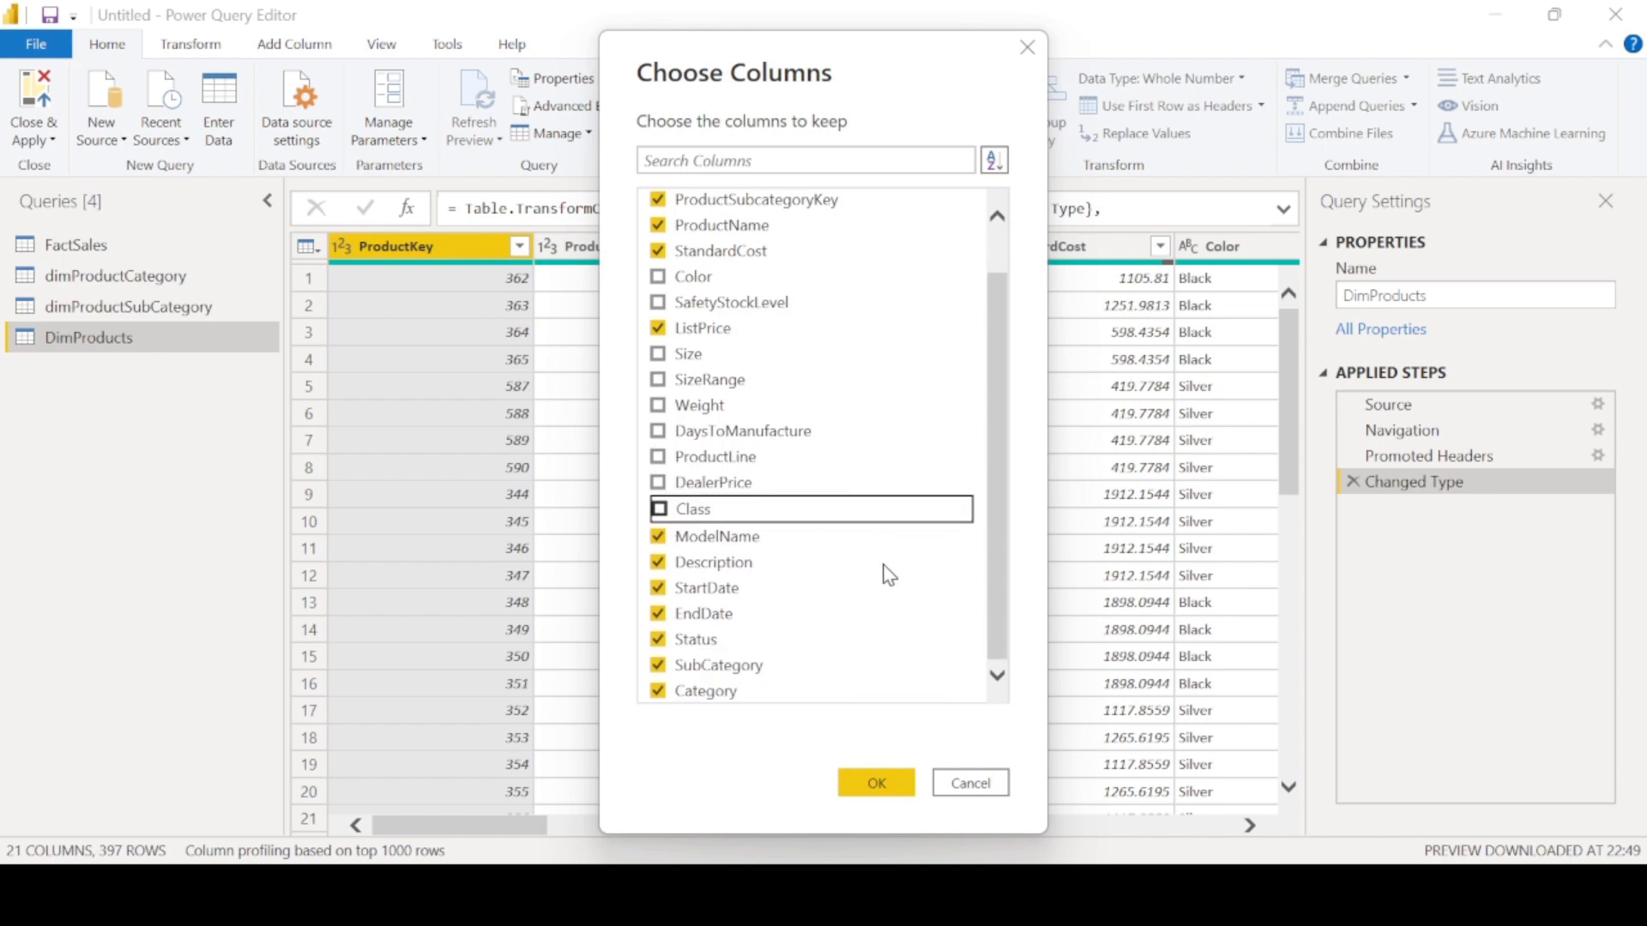
pyautogui.click(659, 535)
pyautogui.click(659, 562)
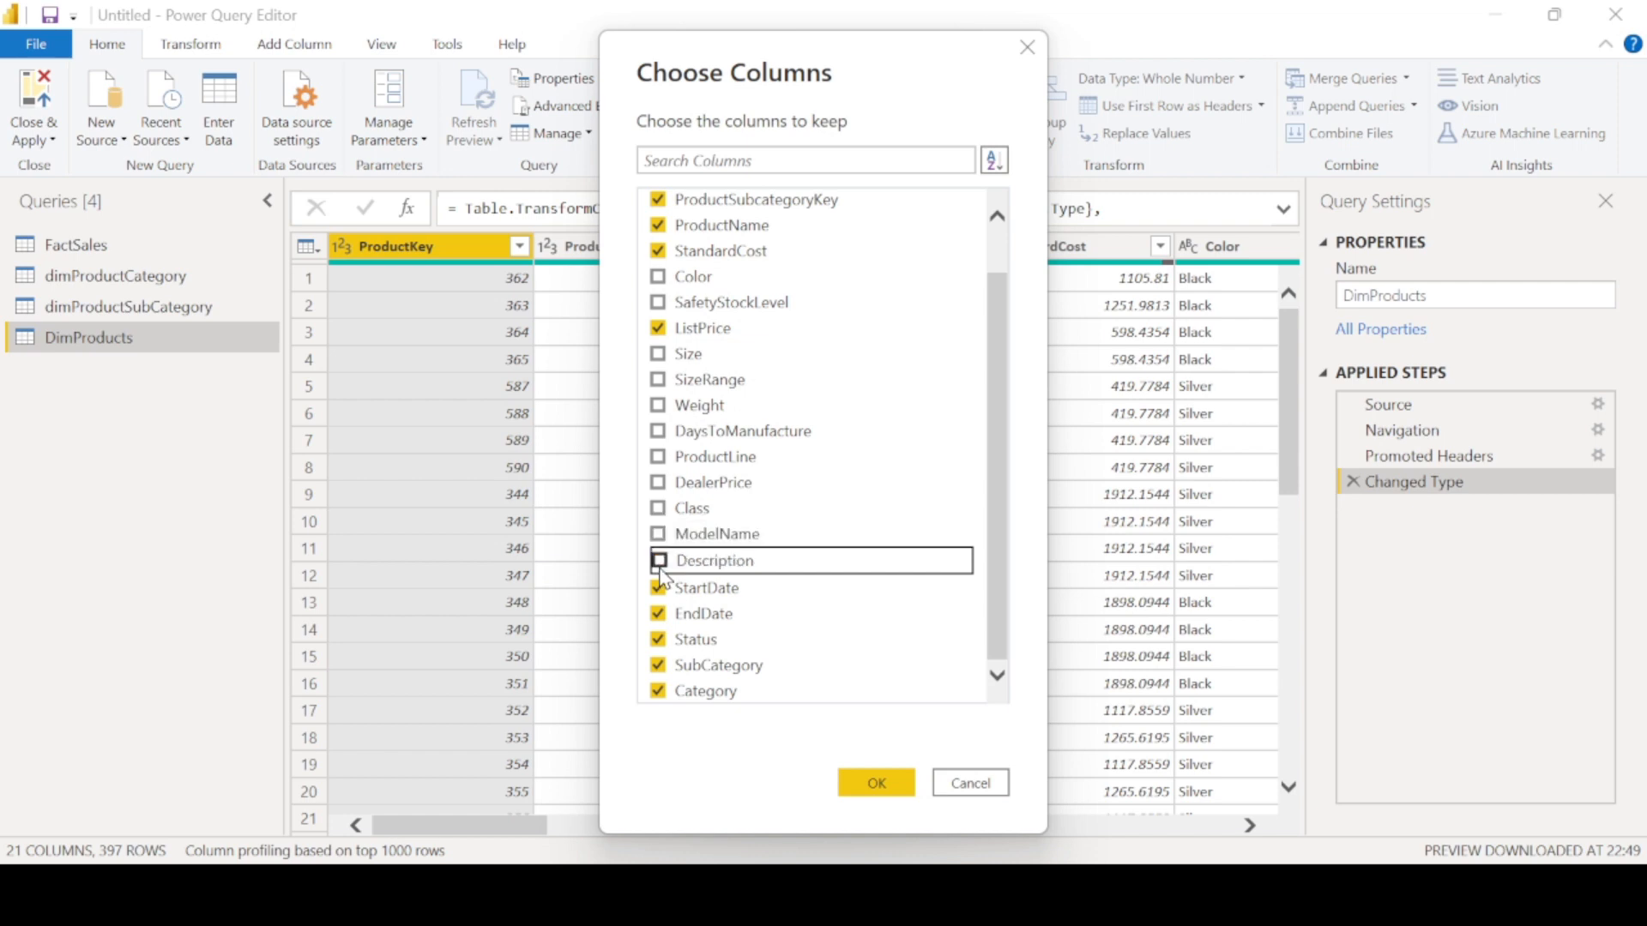
pyautogui.click(657, 613)
pyautogui.click(658, 589)
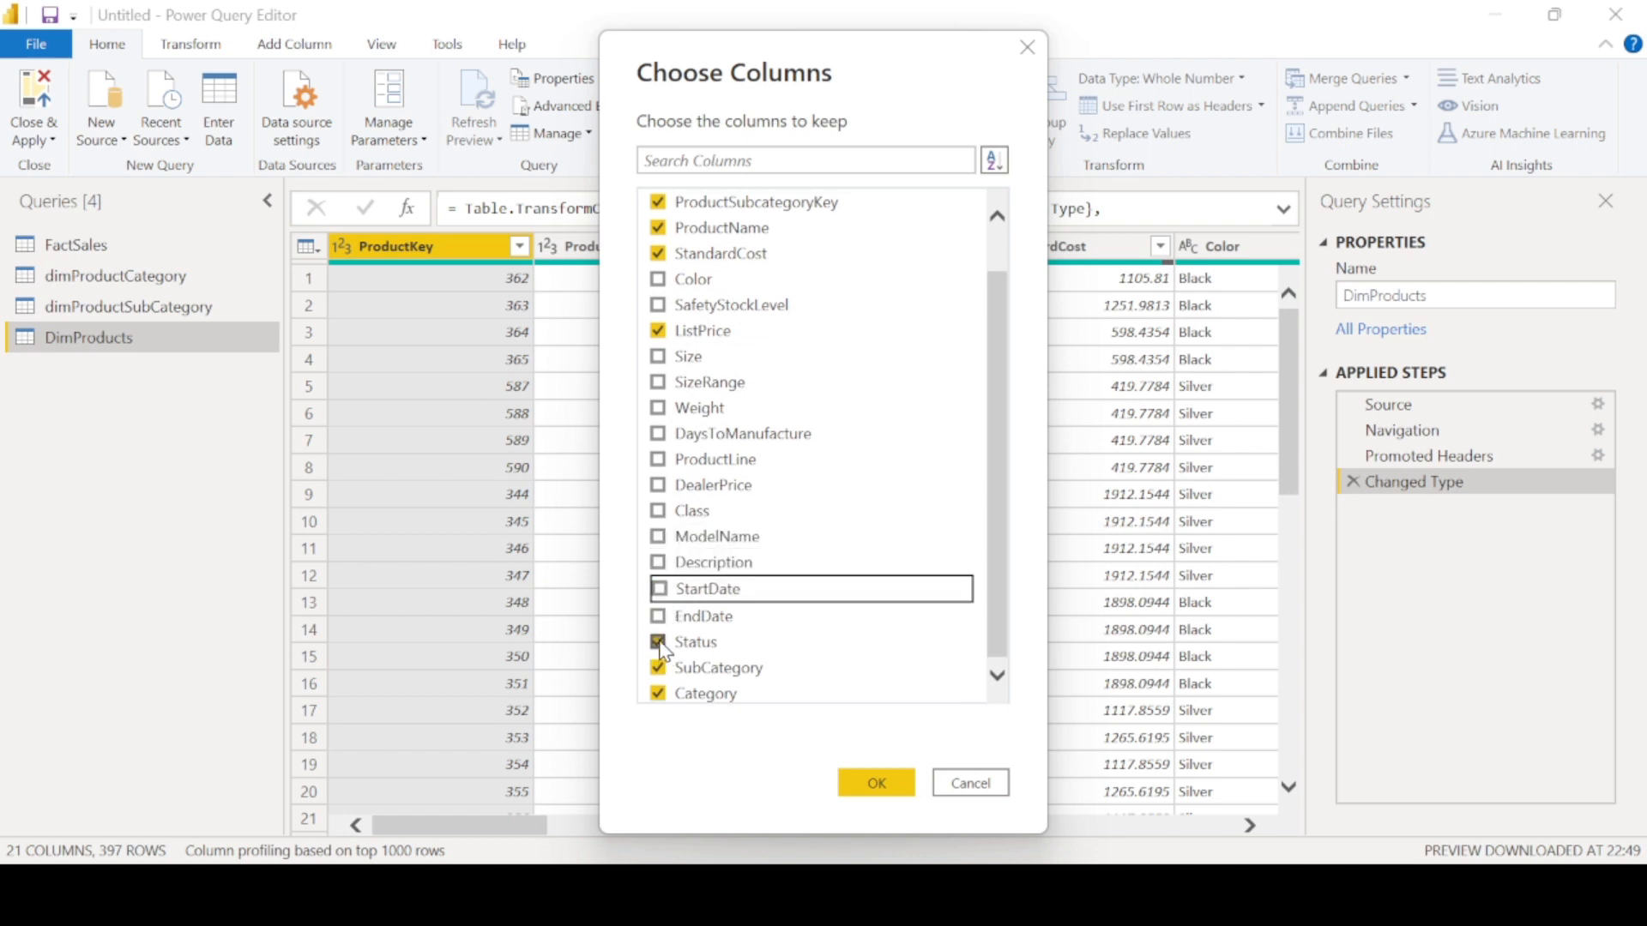
pyautogui.click(659, 642)
pyautogui.scroll(-1, 839, 625)
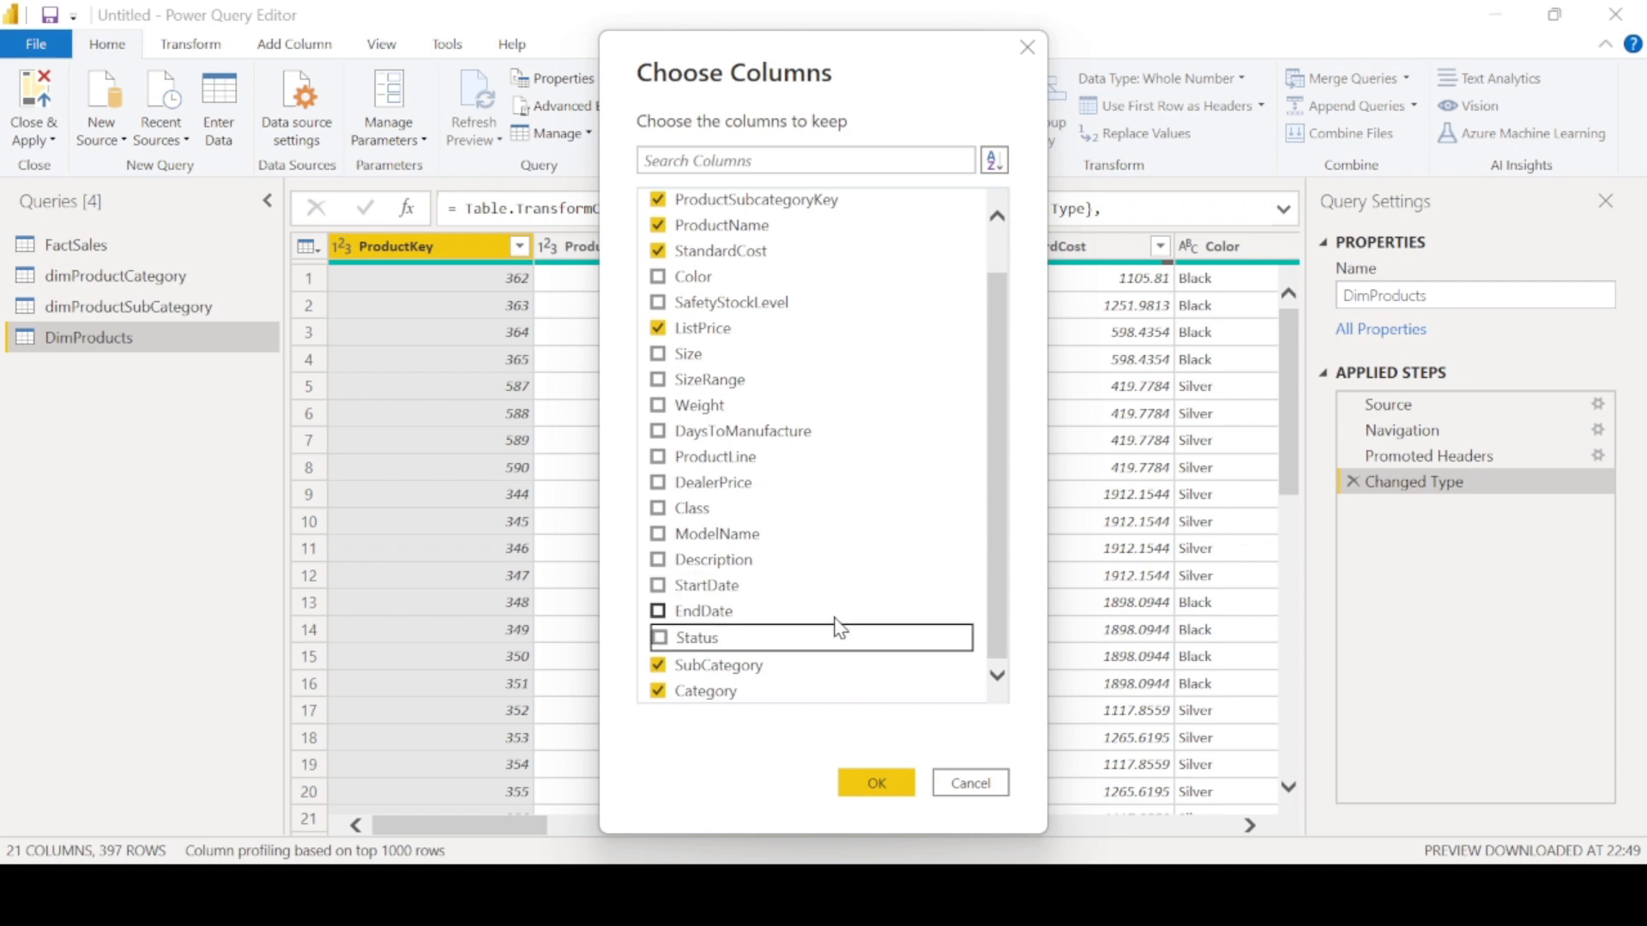
pyautogui.scroll(1, 832, 241)
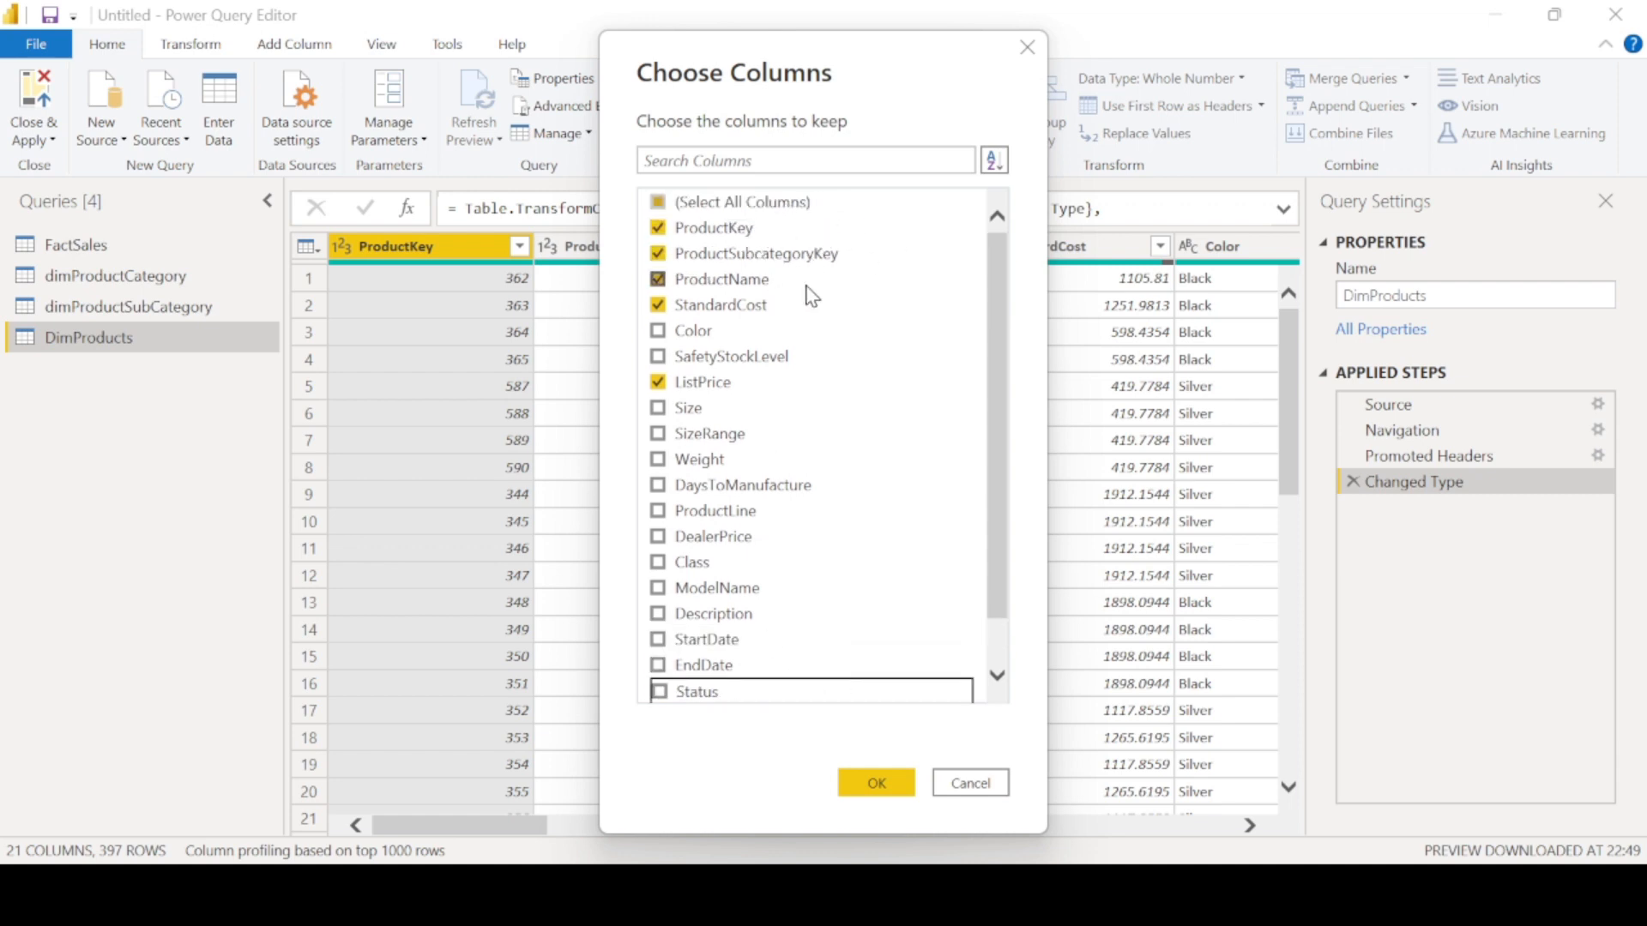
pyautogui.scroll(-1, 819, 300)
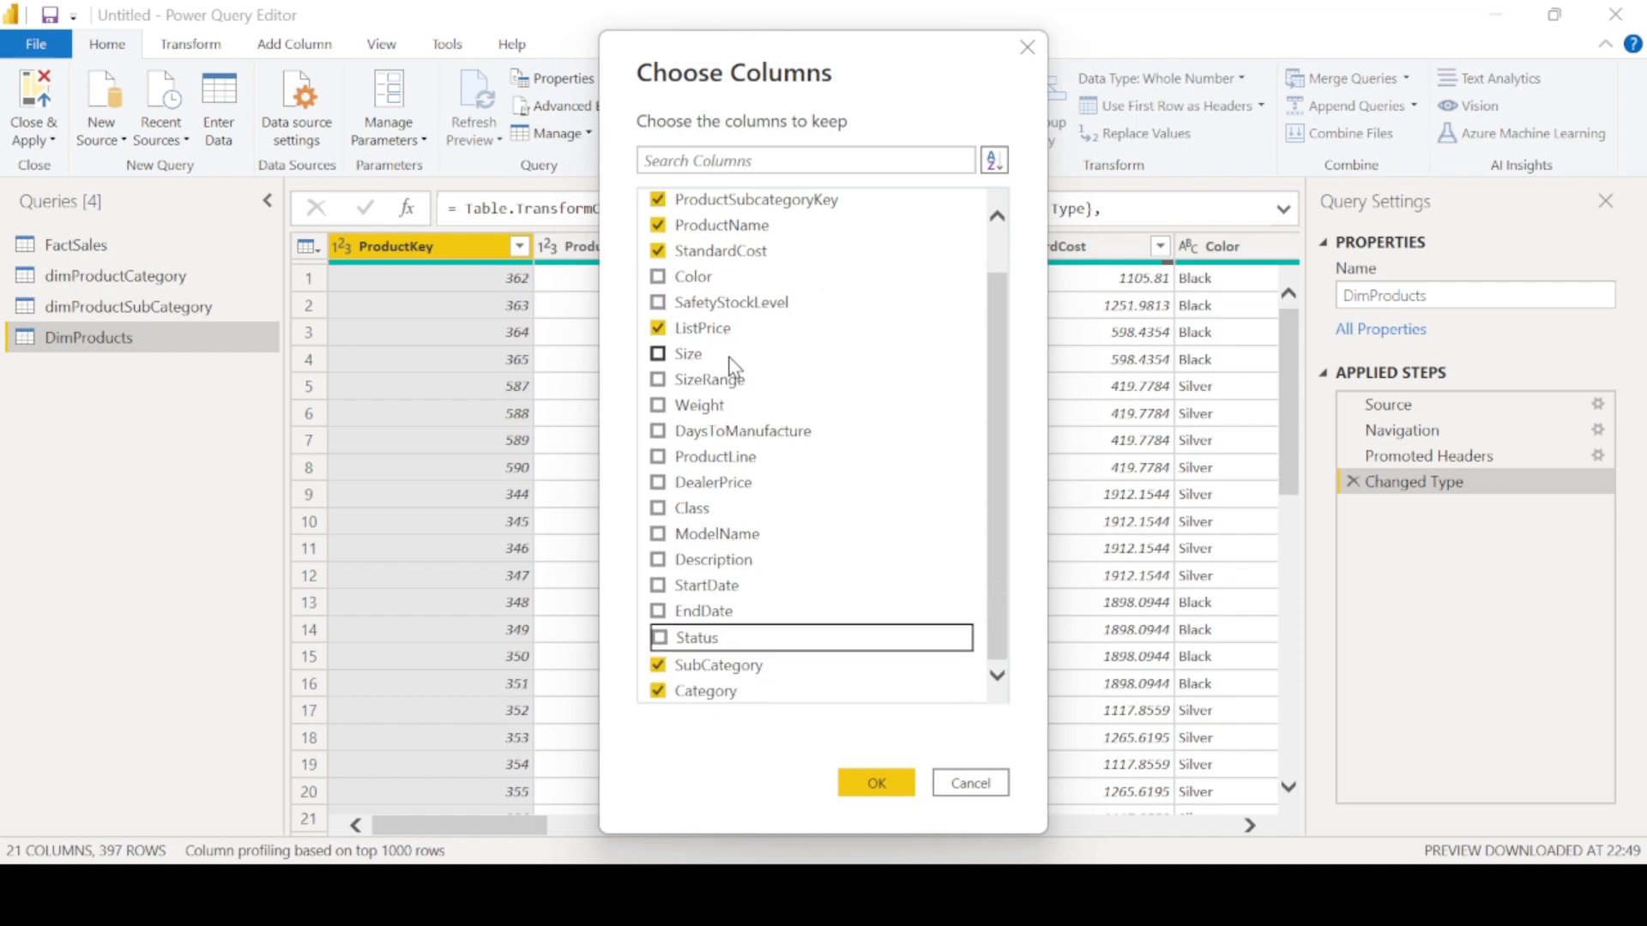
pyautogui.scroll(1, 862, 508)
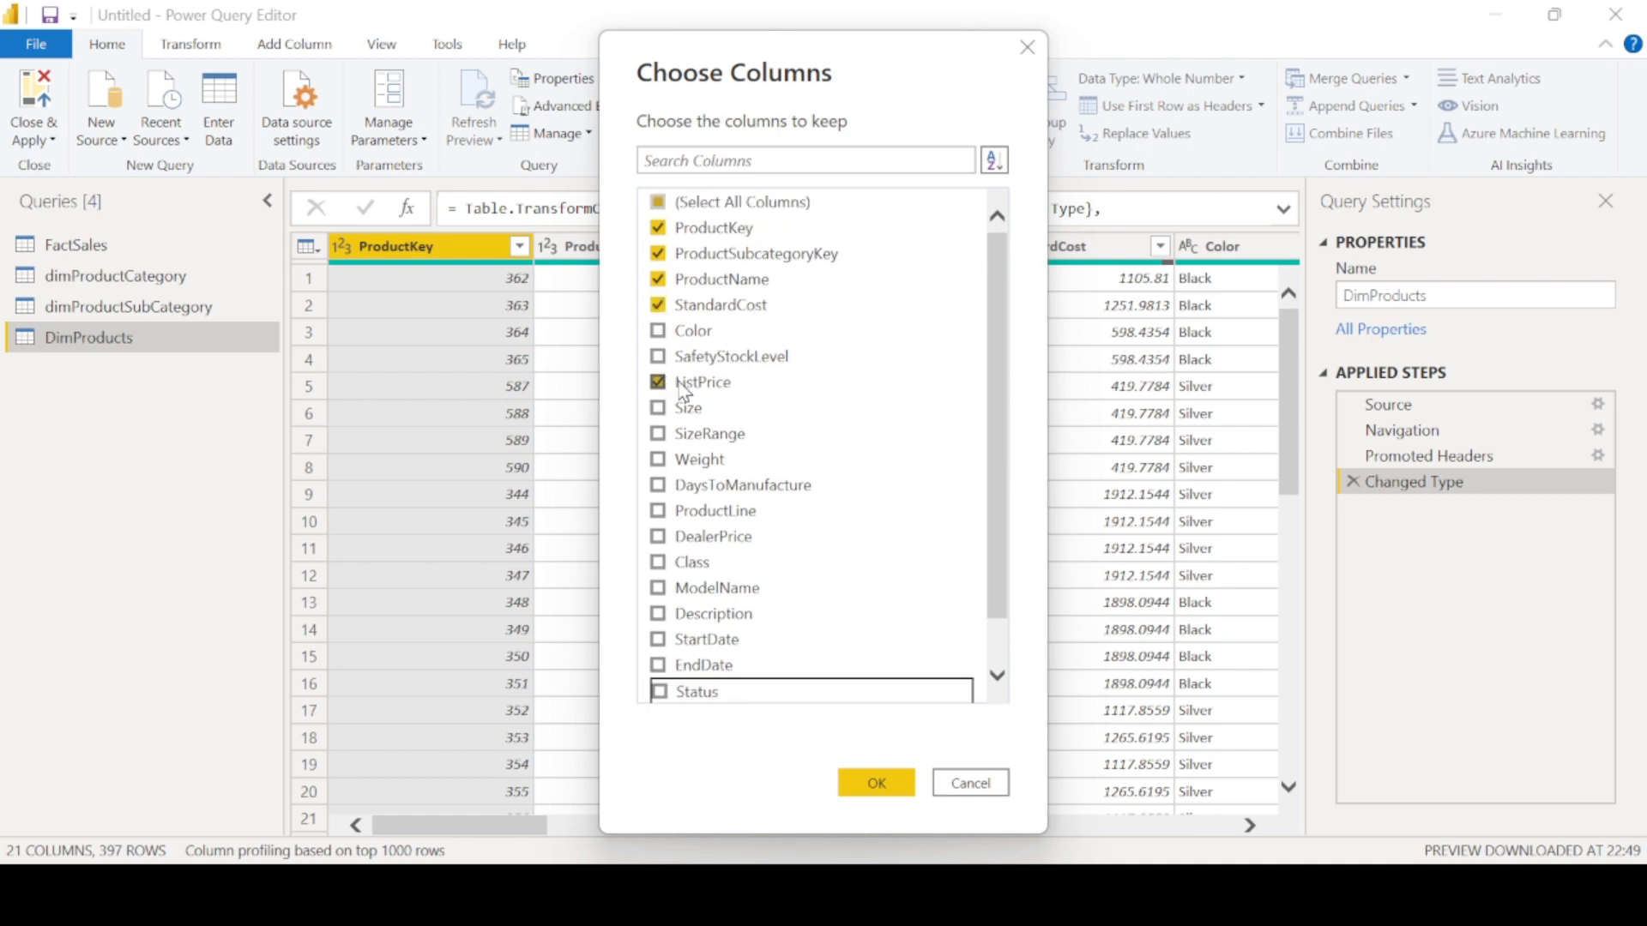
pyautogui.scroll(-1, 770, 609)
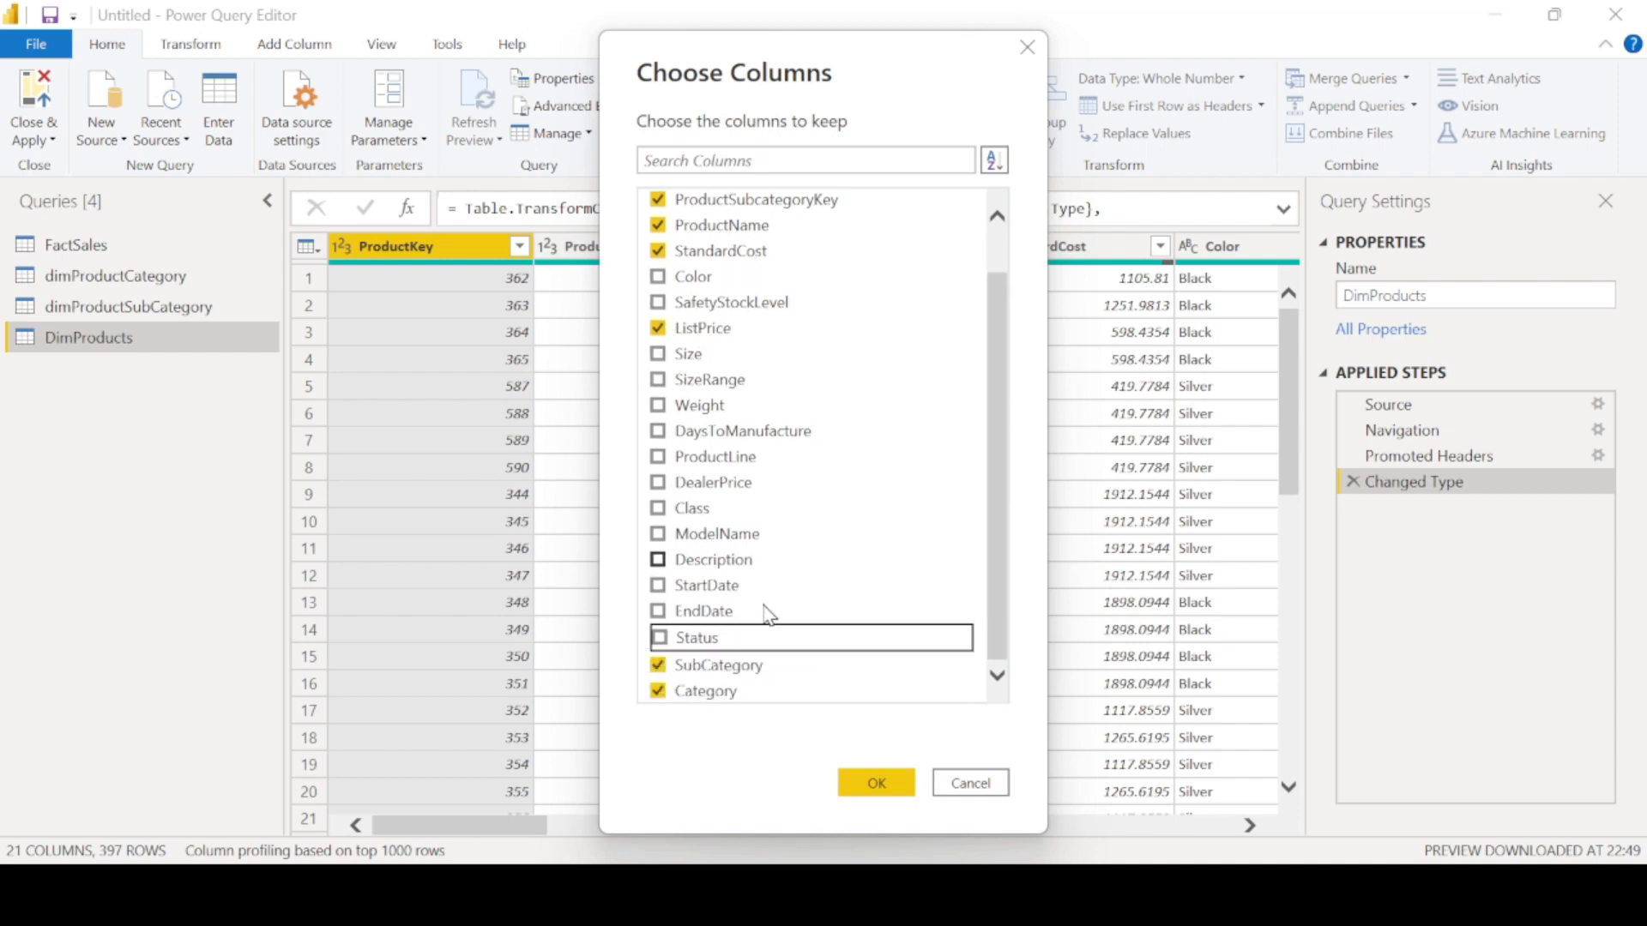
pyautogui.click(892, 788)
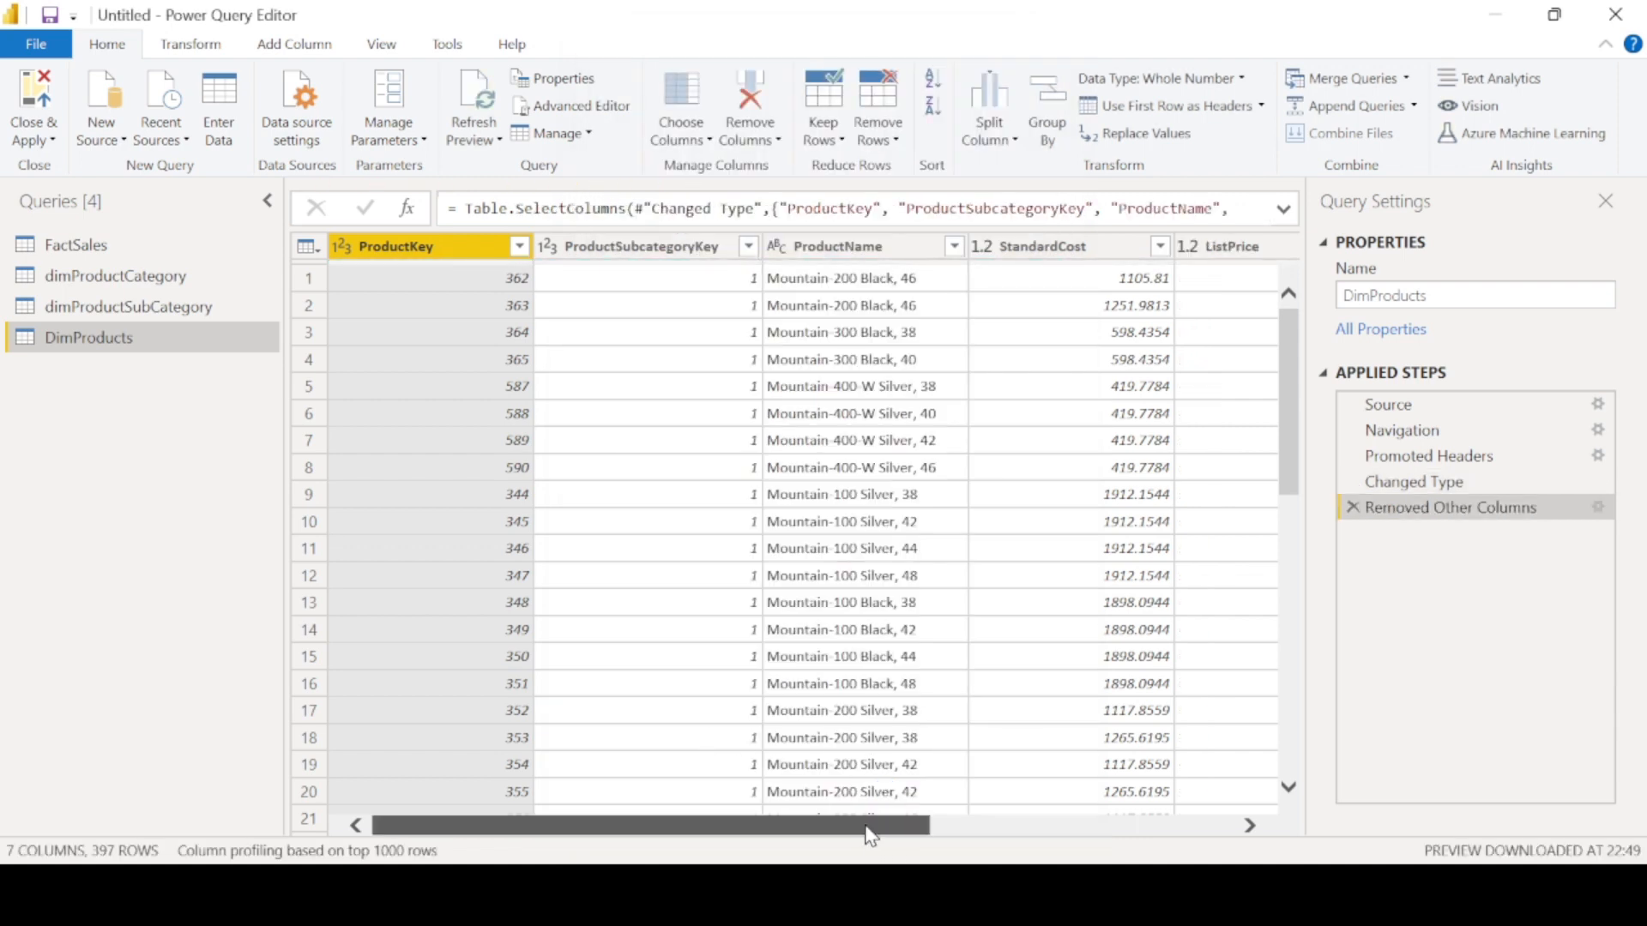
pyautogui.moveTo(867, 826); pyautogui.dragTo(987, 829)
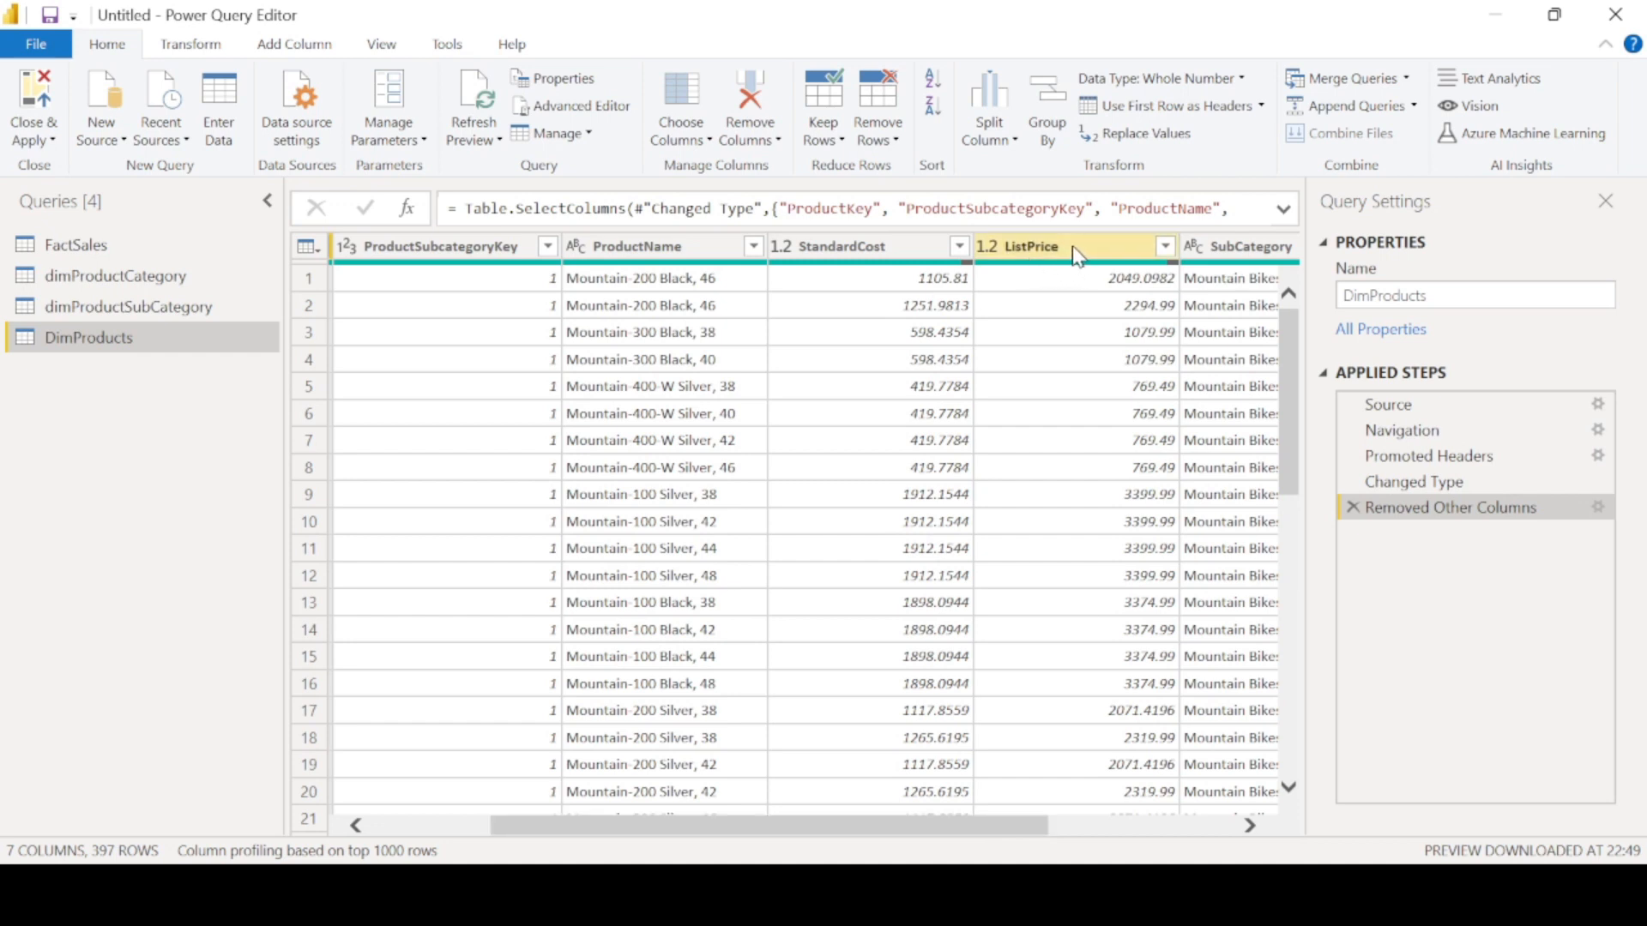
pyautogui.click(697, 143)
pyautogui.click(719, 165)
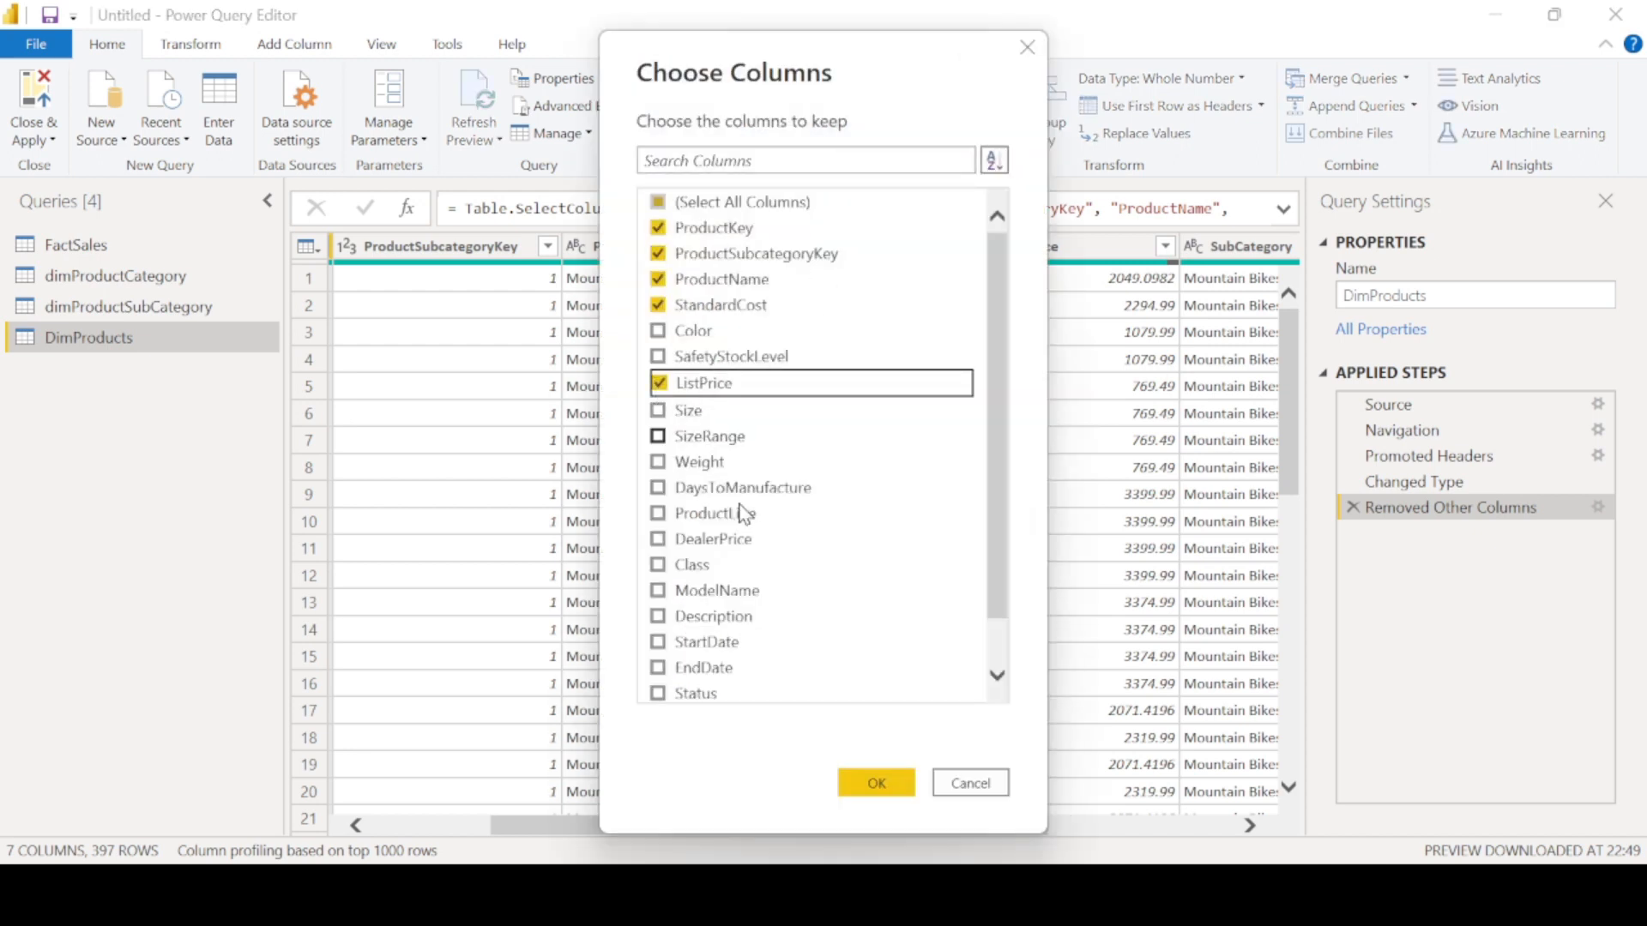
pyautogui.click(870, 777)
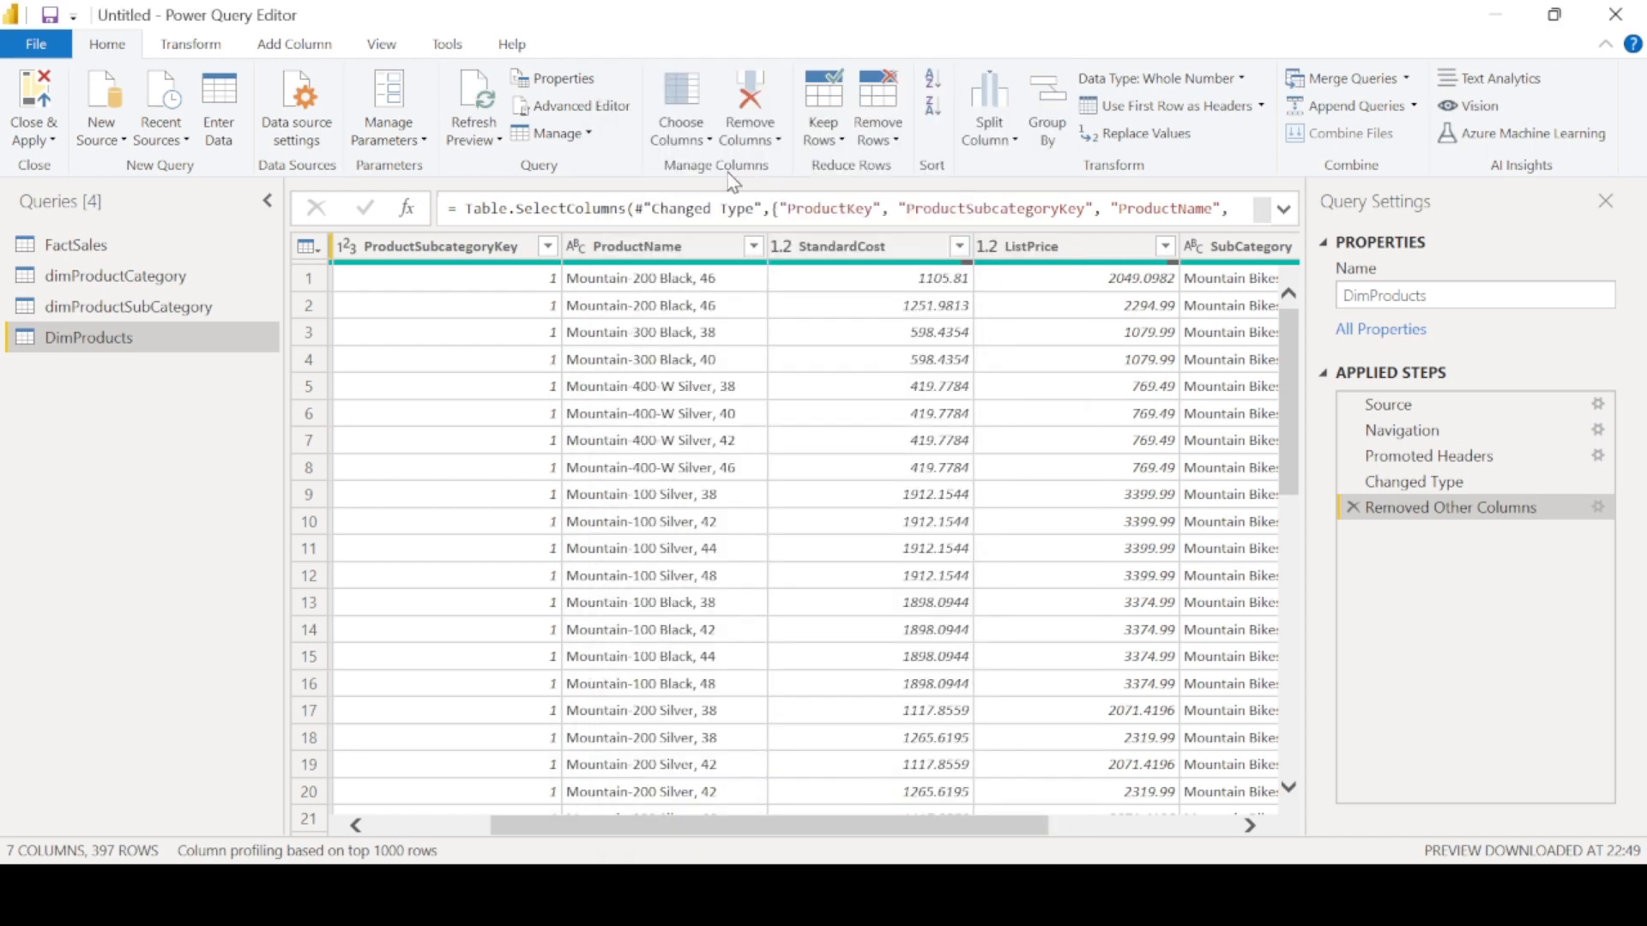
# - Remove ListPrice from the columns kept in the DimProducts query
pyautogui.click(674, 137)
pyautogui.click(720, 166)
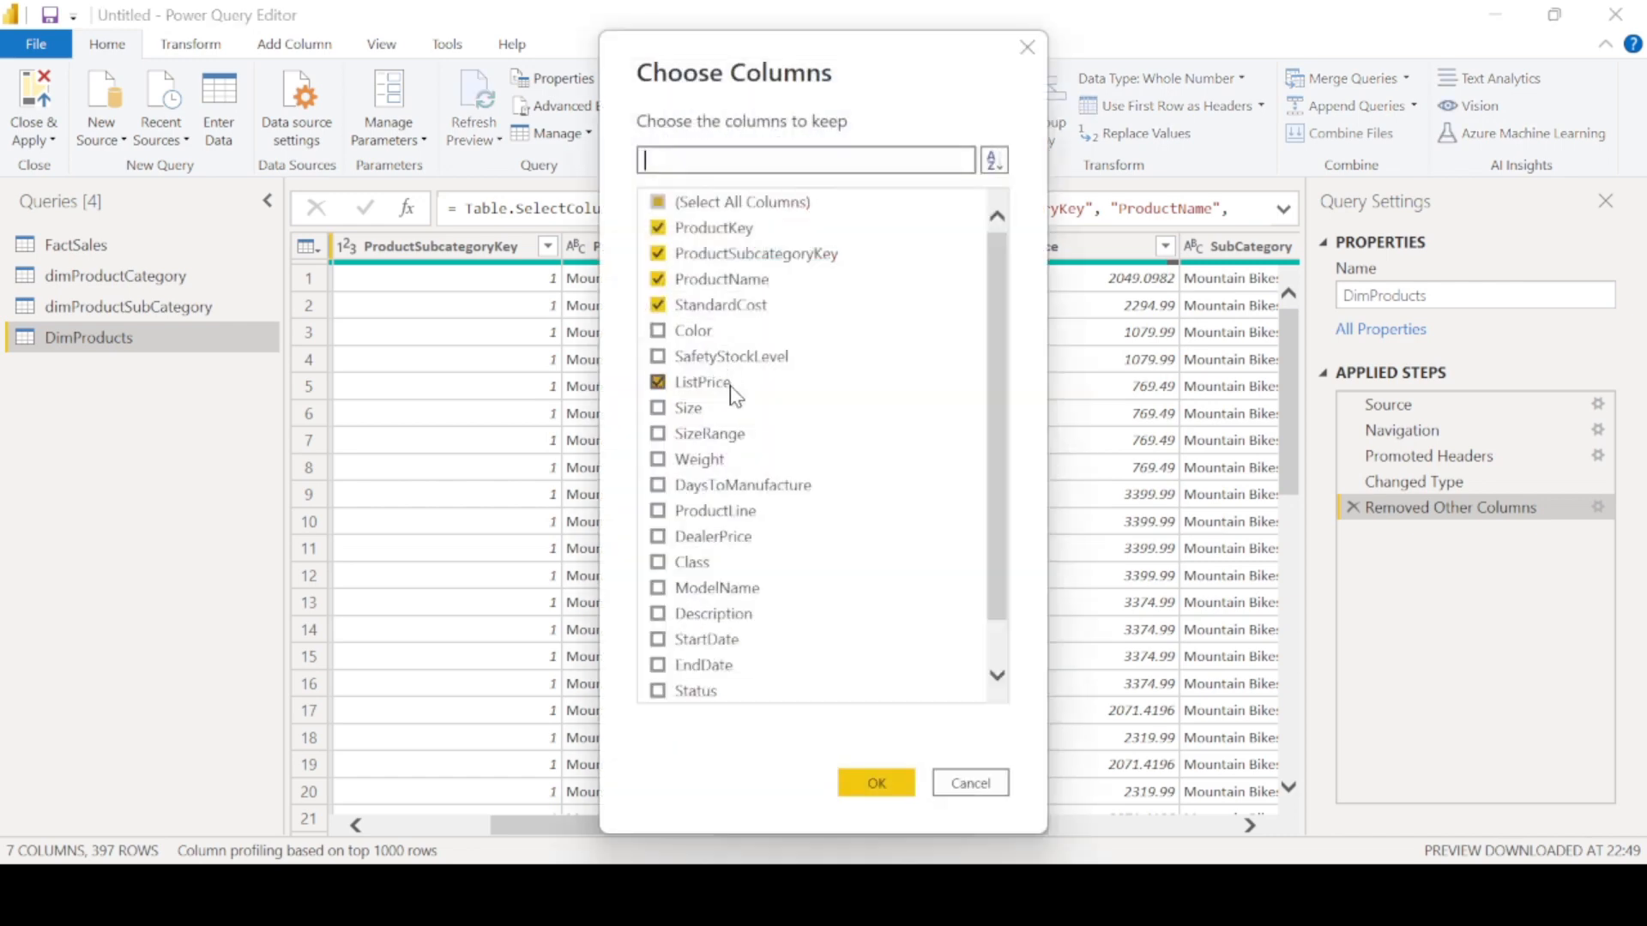
pyautogui.click(660, 382)
pyautogui.scroll(-2, 883, 618)
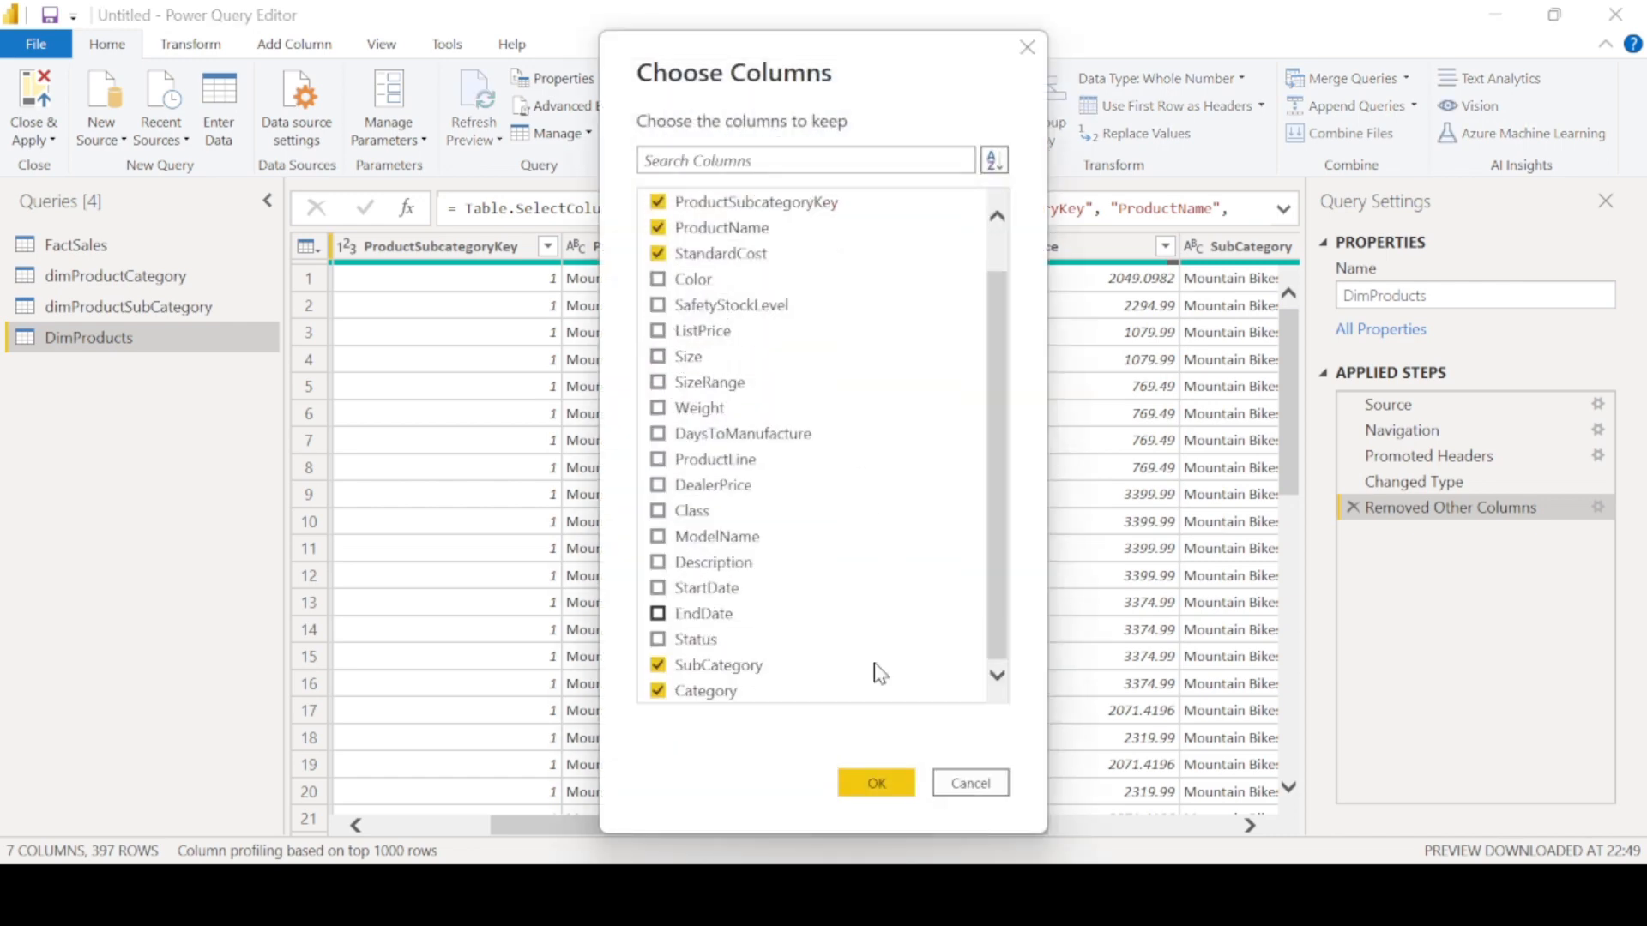
pyautogui.click(876, 781)
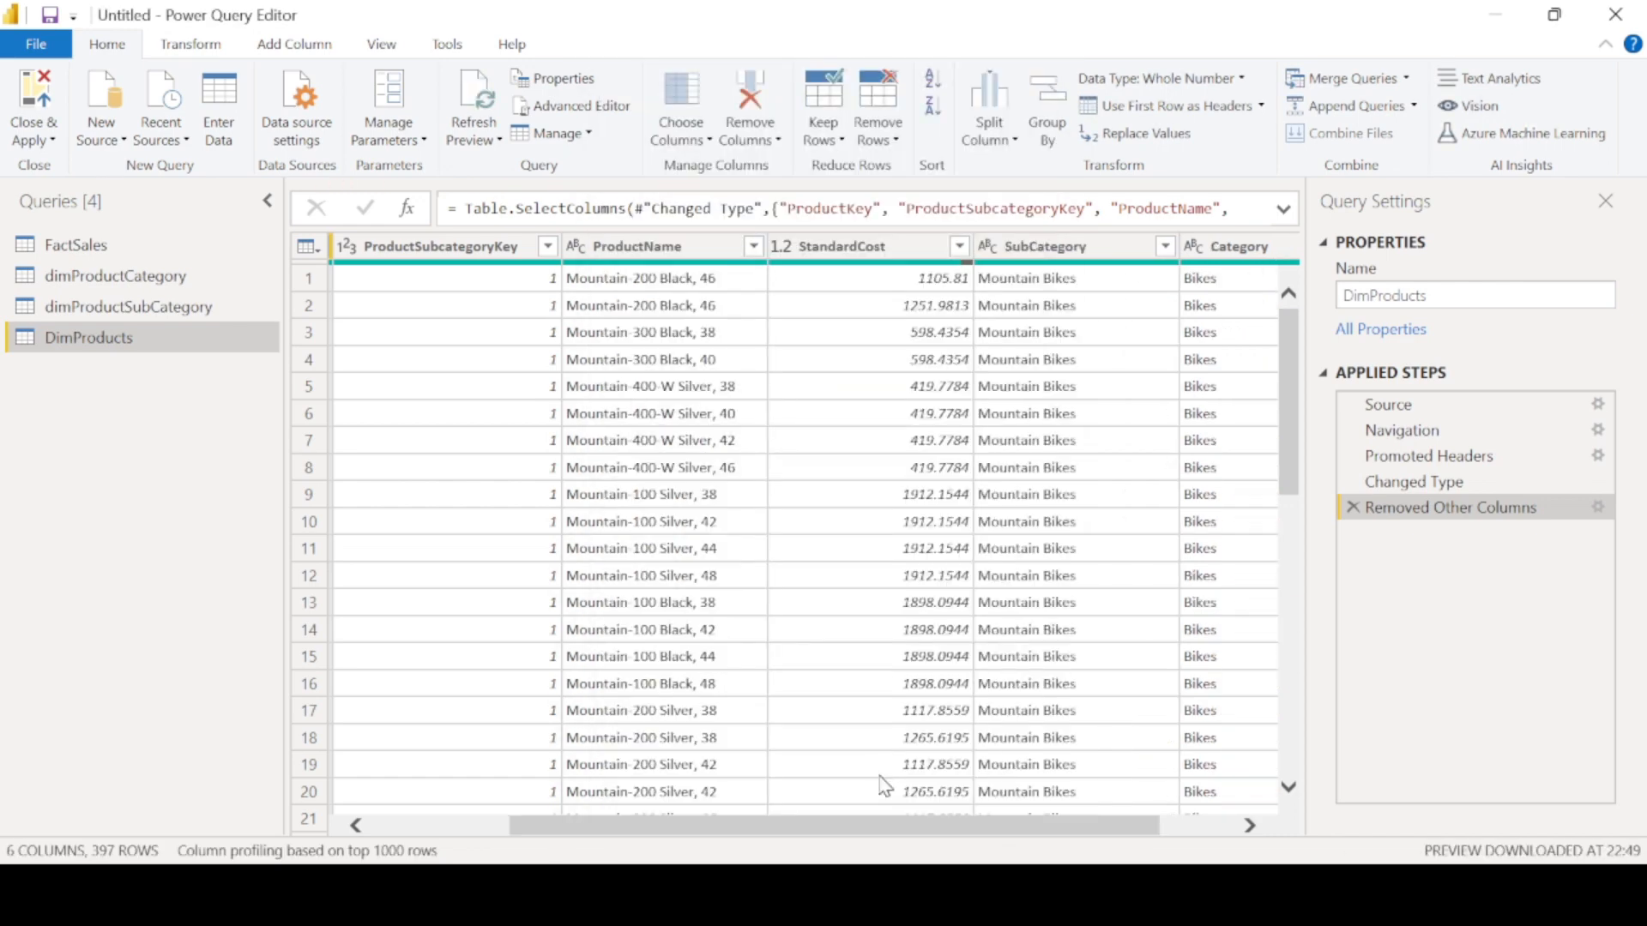
pyautogui.hscroll(1, 1089, 678)
pyautogui.hscroll(-3, 1085, 669)
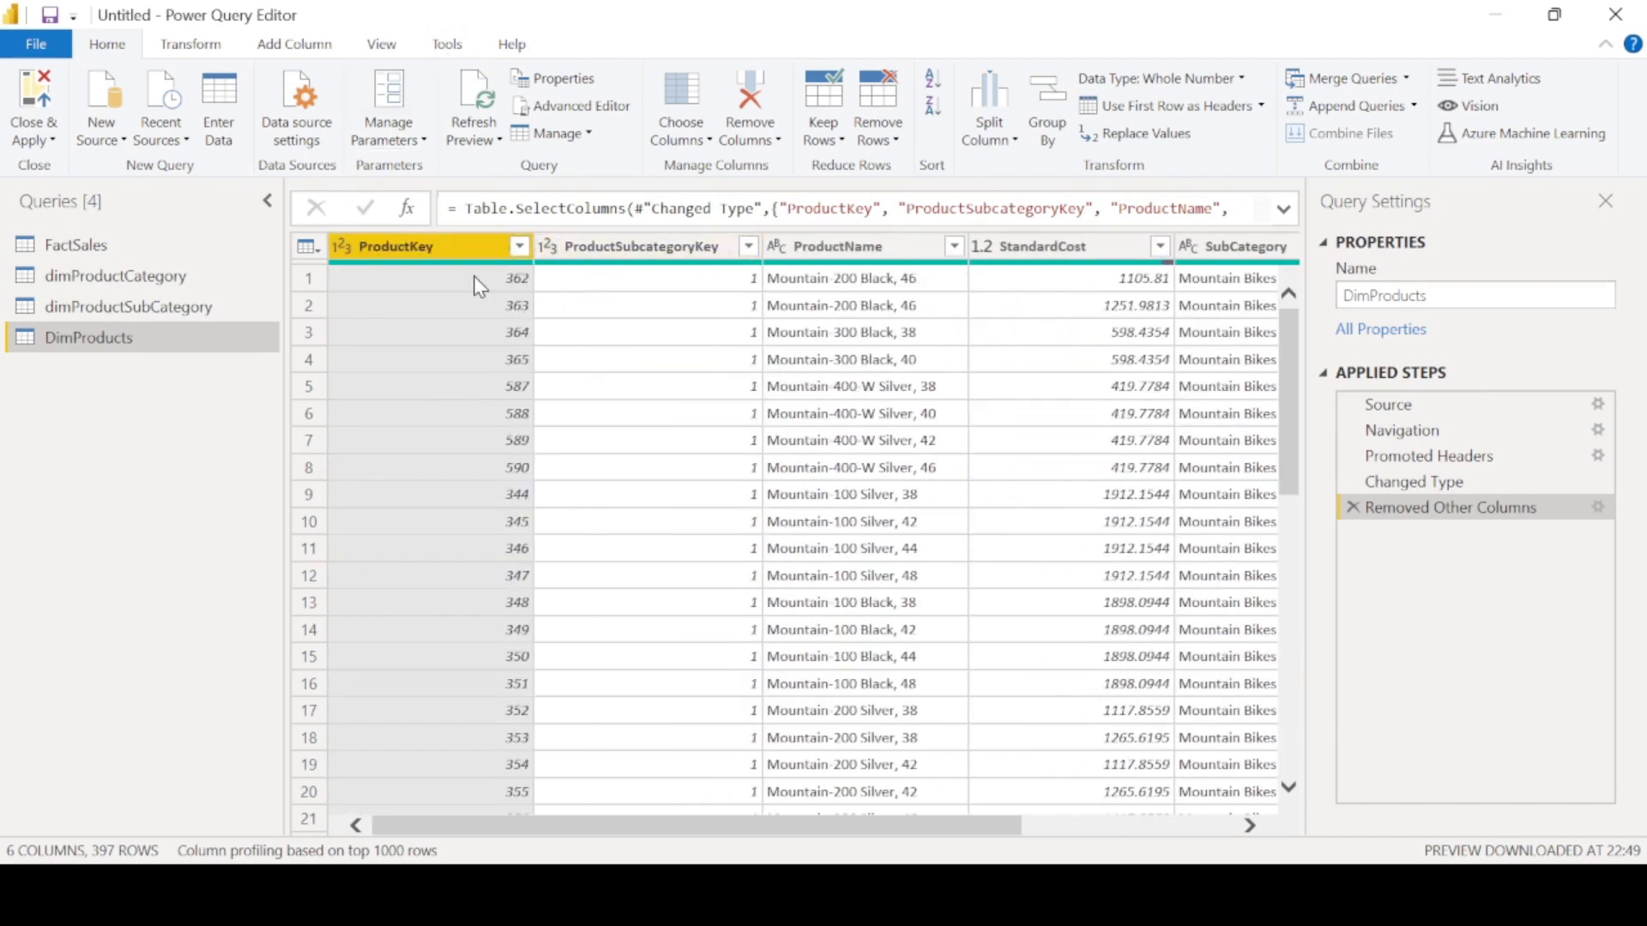
pyautogui.moveTo(461, 273)
pyautogui.click(381, 44)
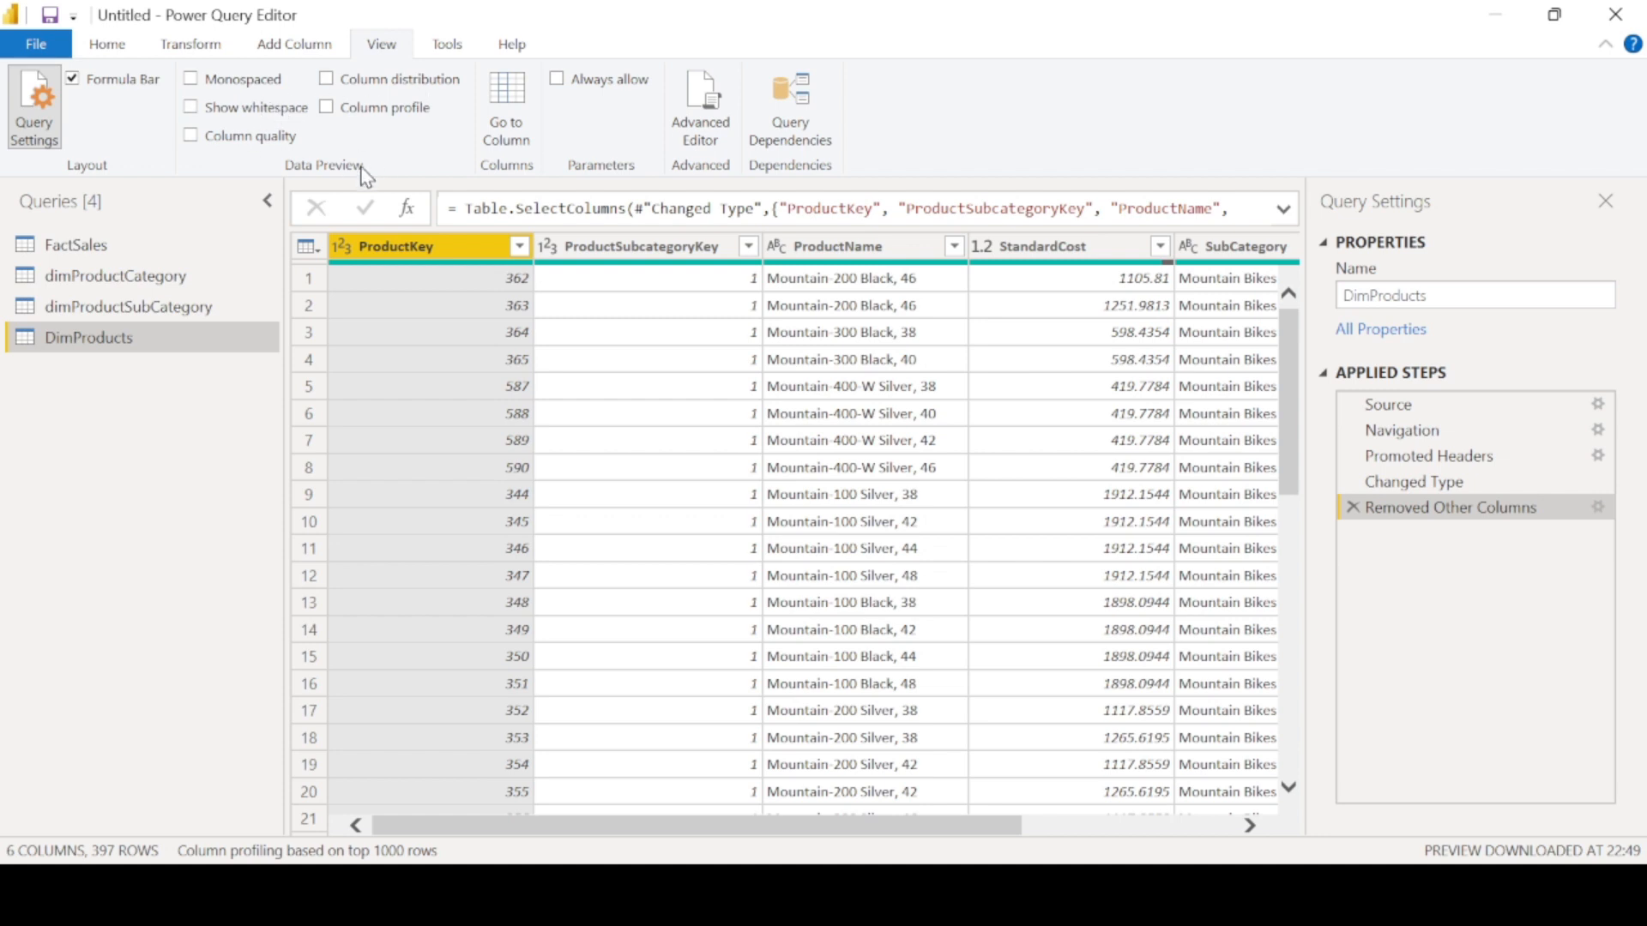
pyautogui.moveTo(426, 270)
pyautogui.hscroll(3, 1163, 389)
pyautogui.hscroll(-3, 1162, 389)
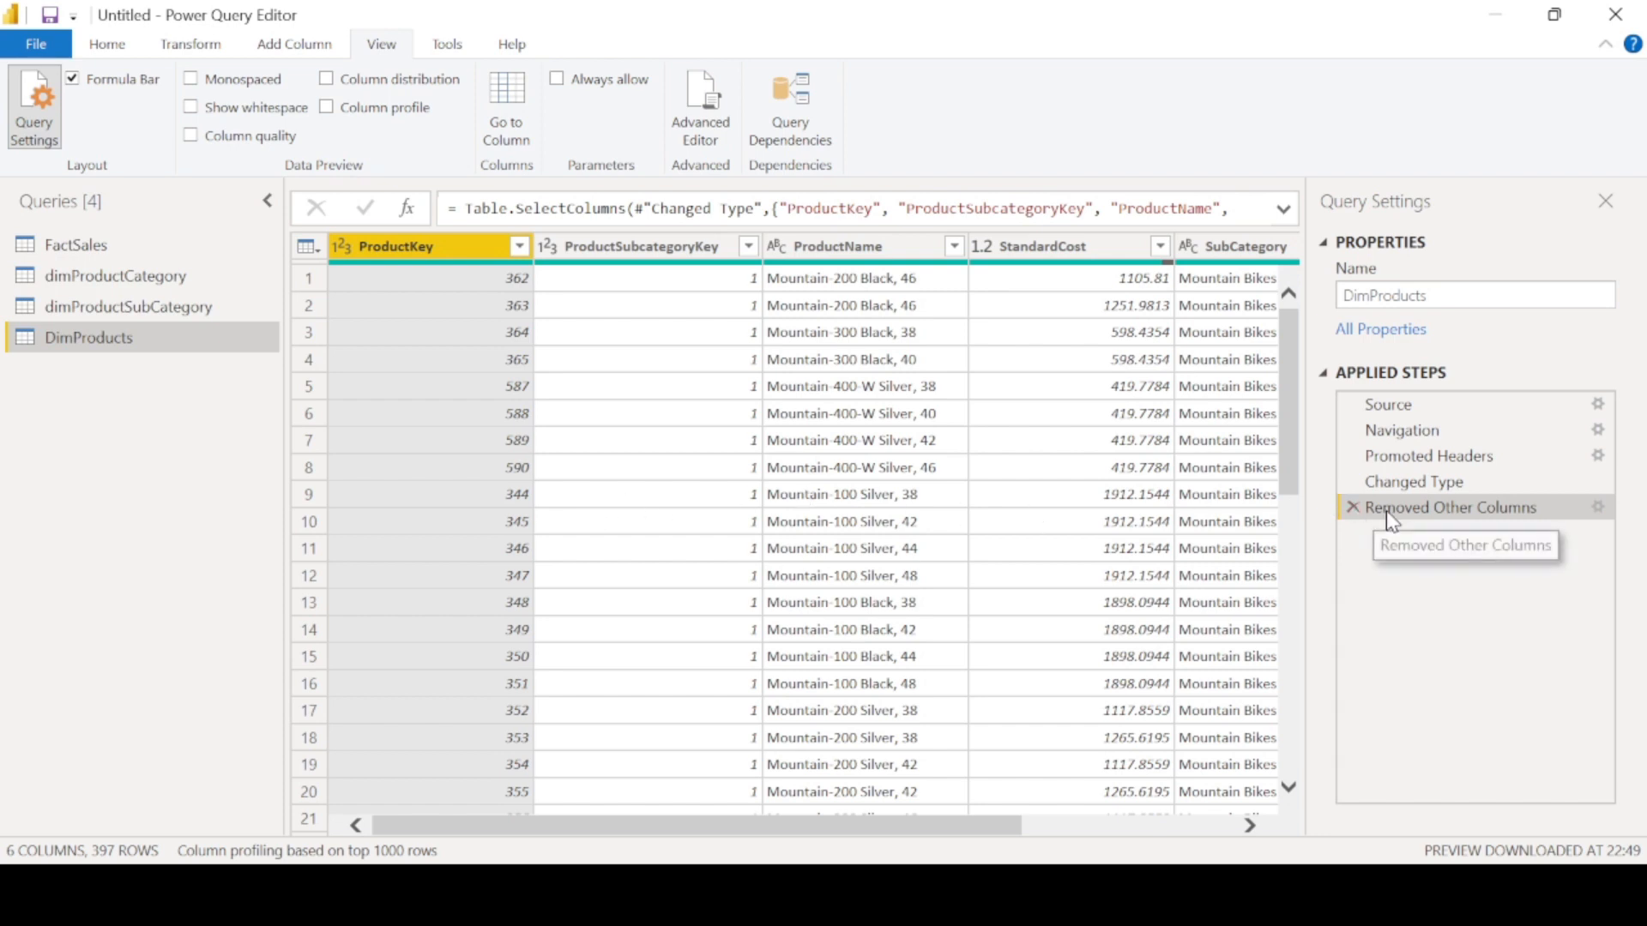
pyautogui.rightClick(1415, 512)
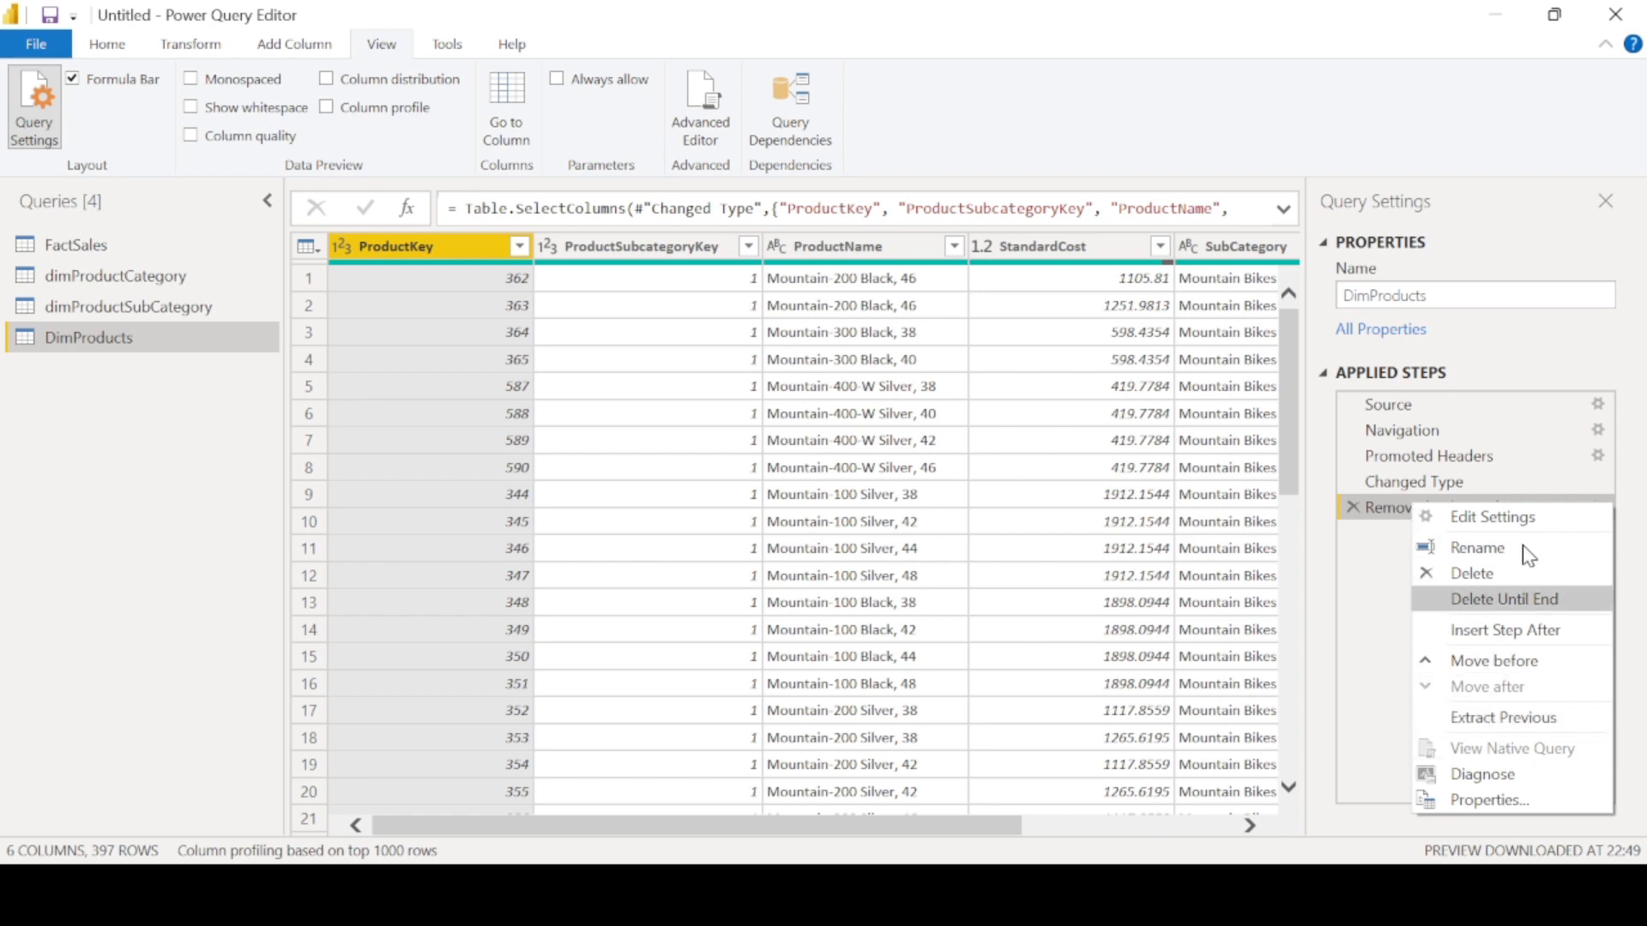
pyautogui.click(1423, 433)
pyautogui.rightClick(1423, 435)
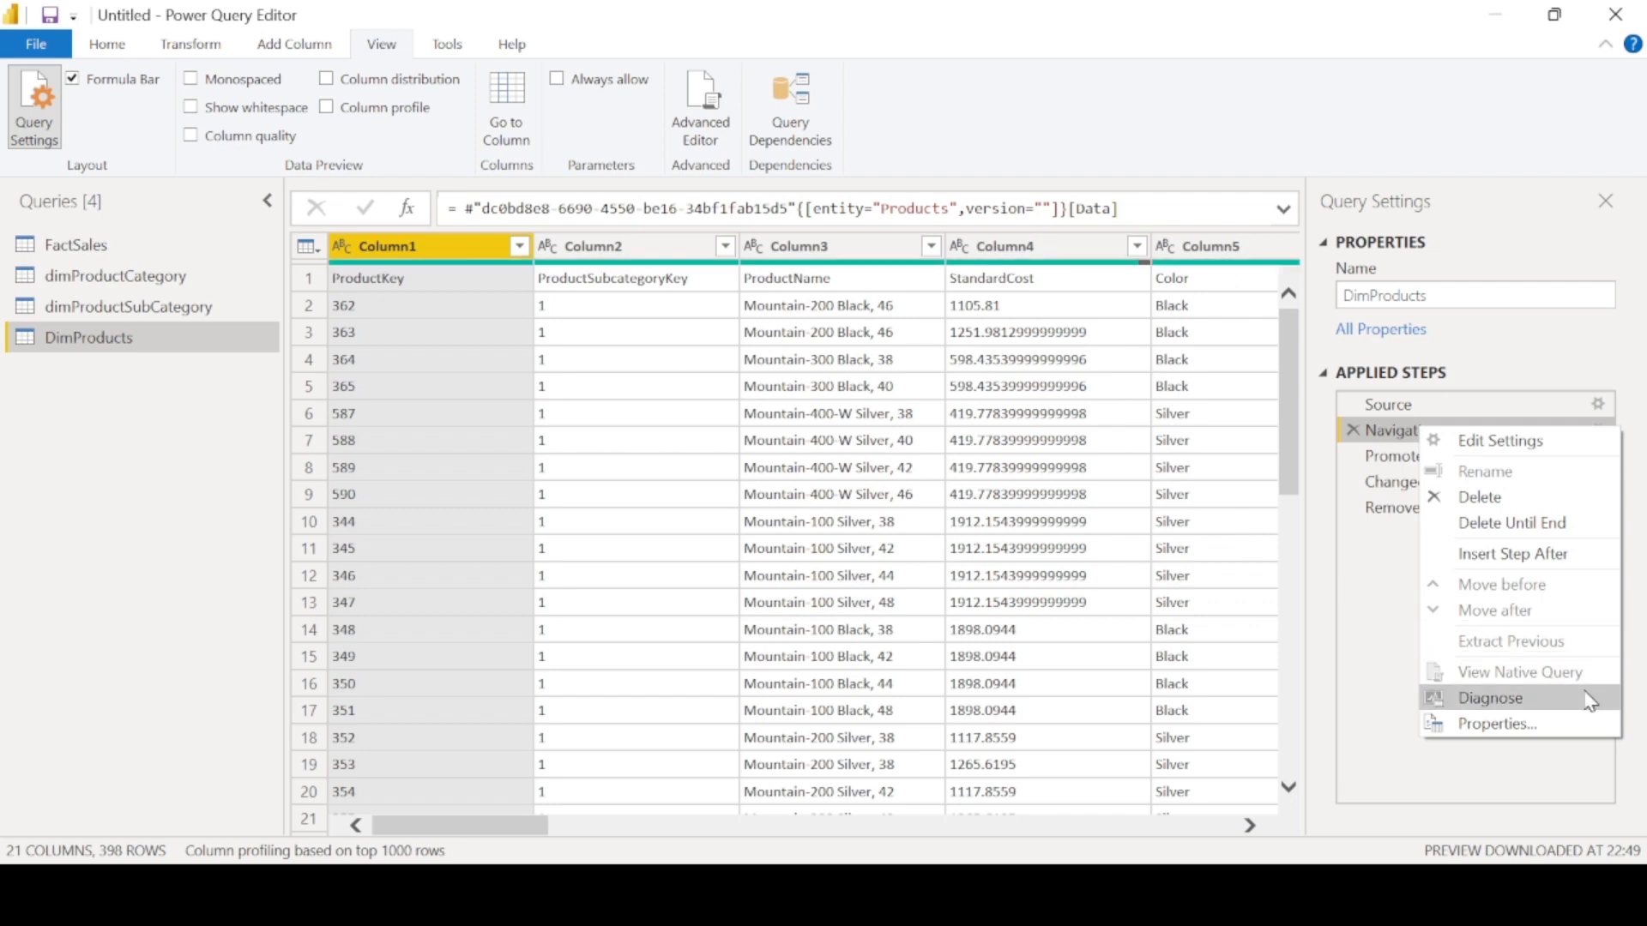
pyautogui.click(124, 277)
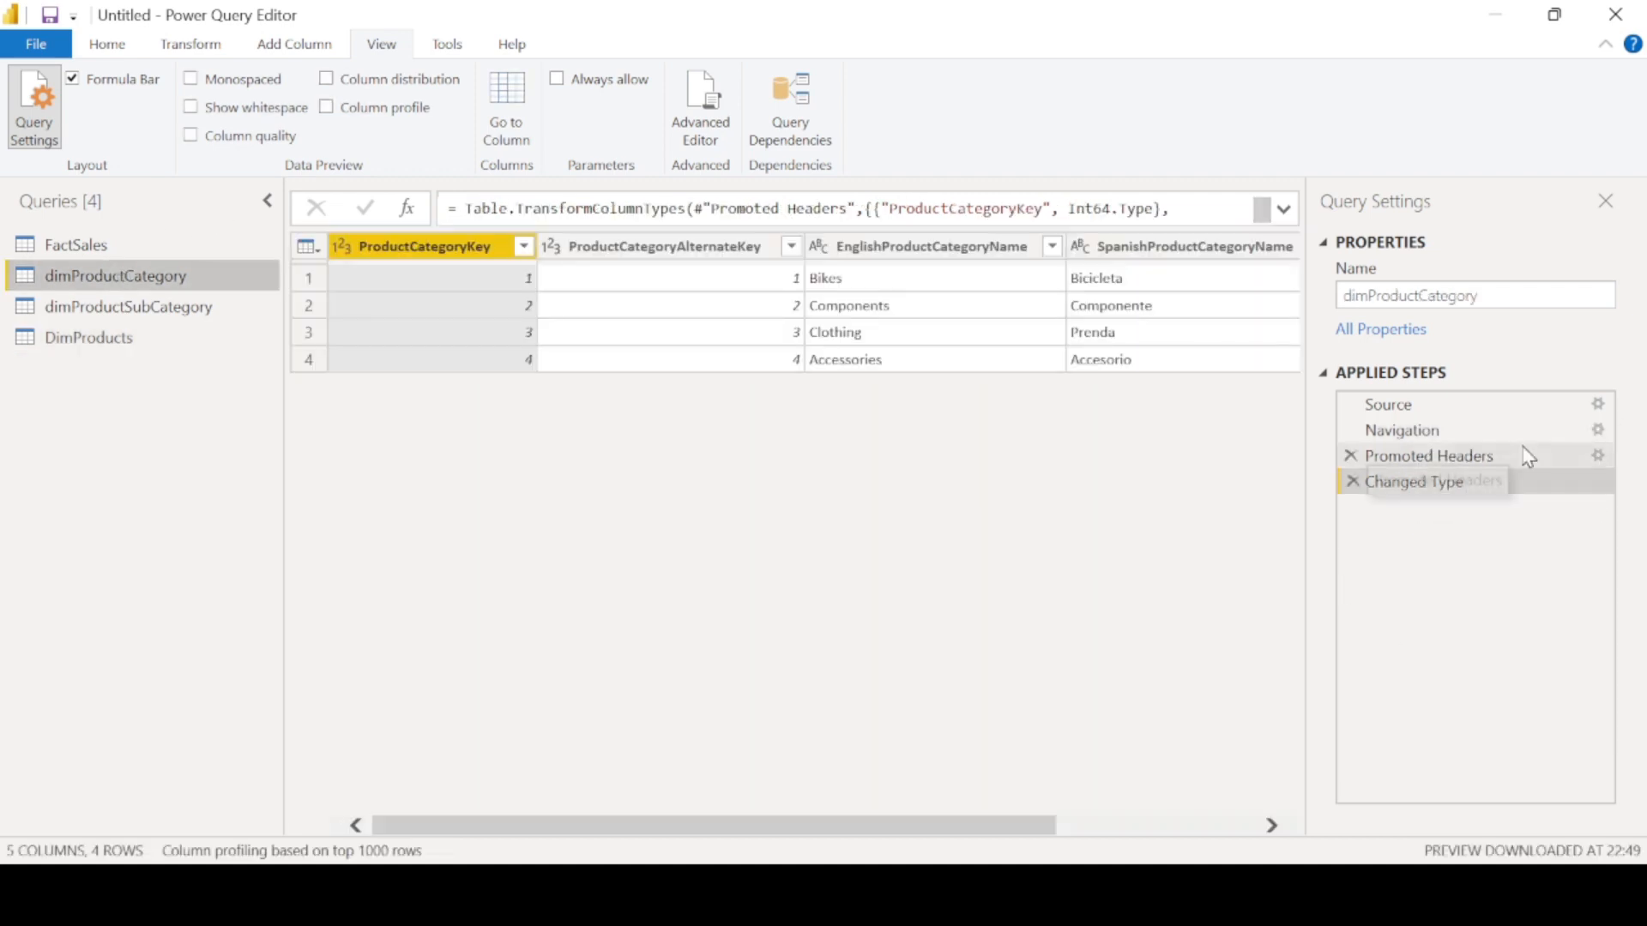
pyautogui.rightClick(1461, 434)
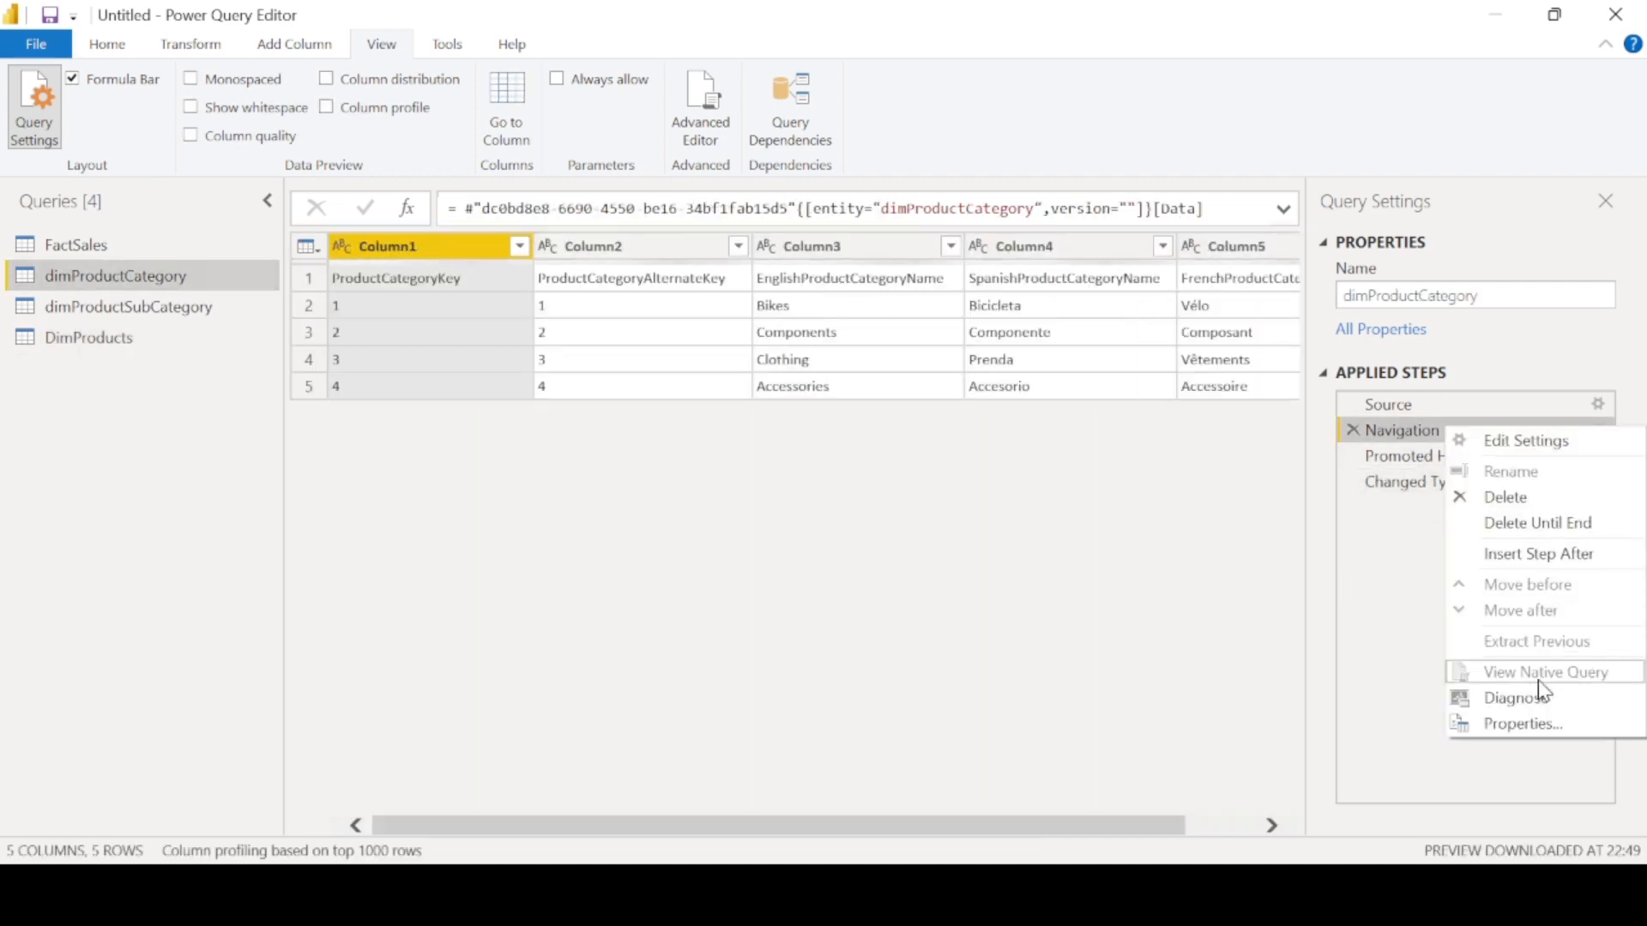
pyautogui.click(89, 245)
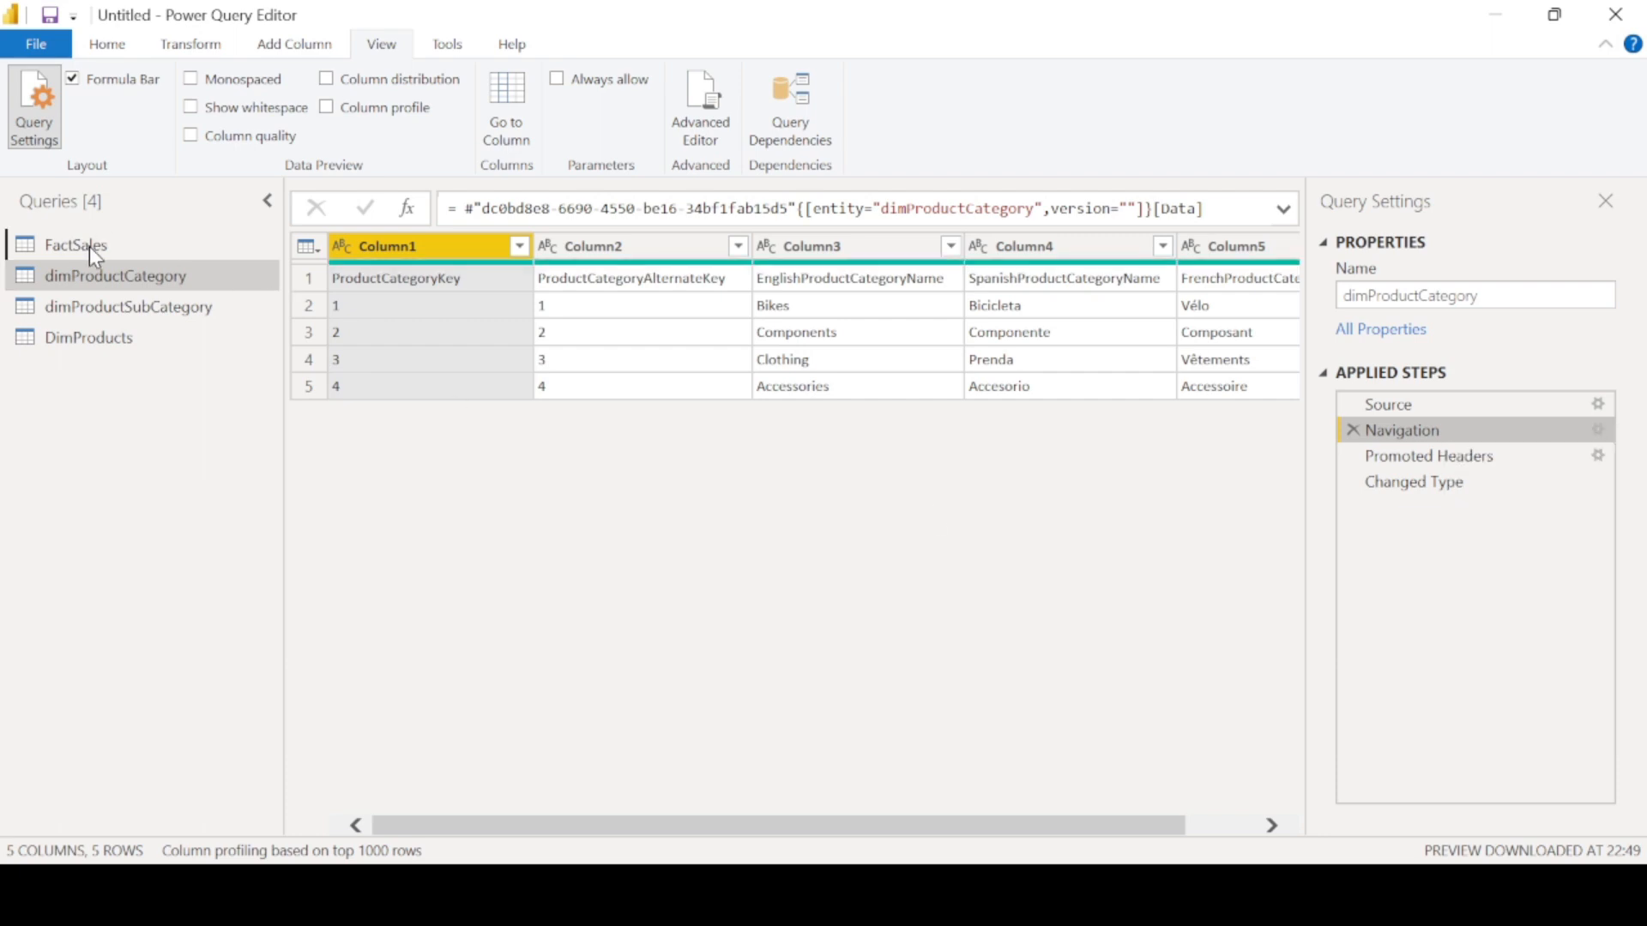
# - Run Diagnose on the Navigation step of the FactSales query, then apply the pending query changes
pyautogui.click(1406, 435)
pyautogui.rightClick(1407, 436)
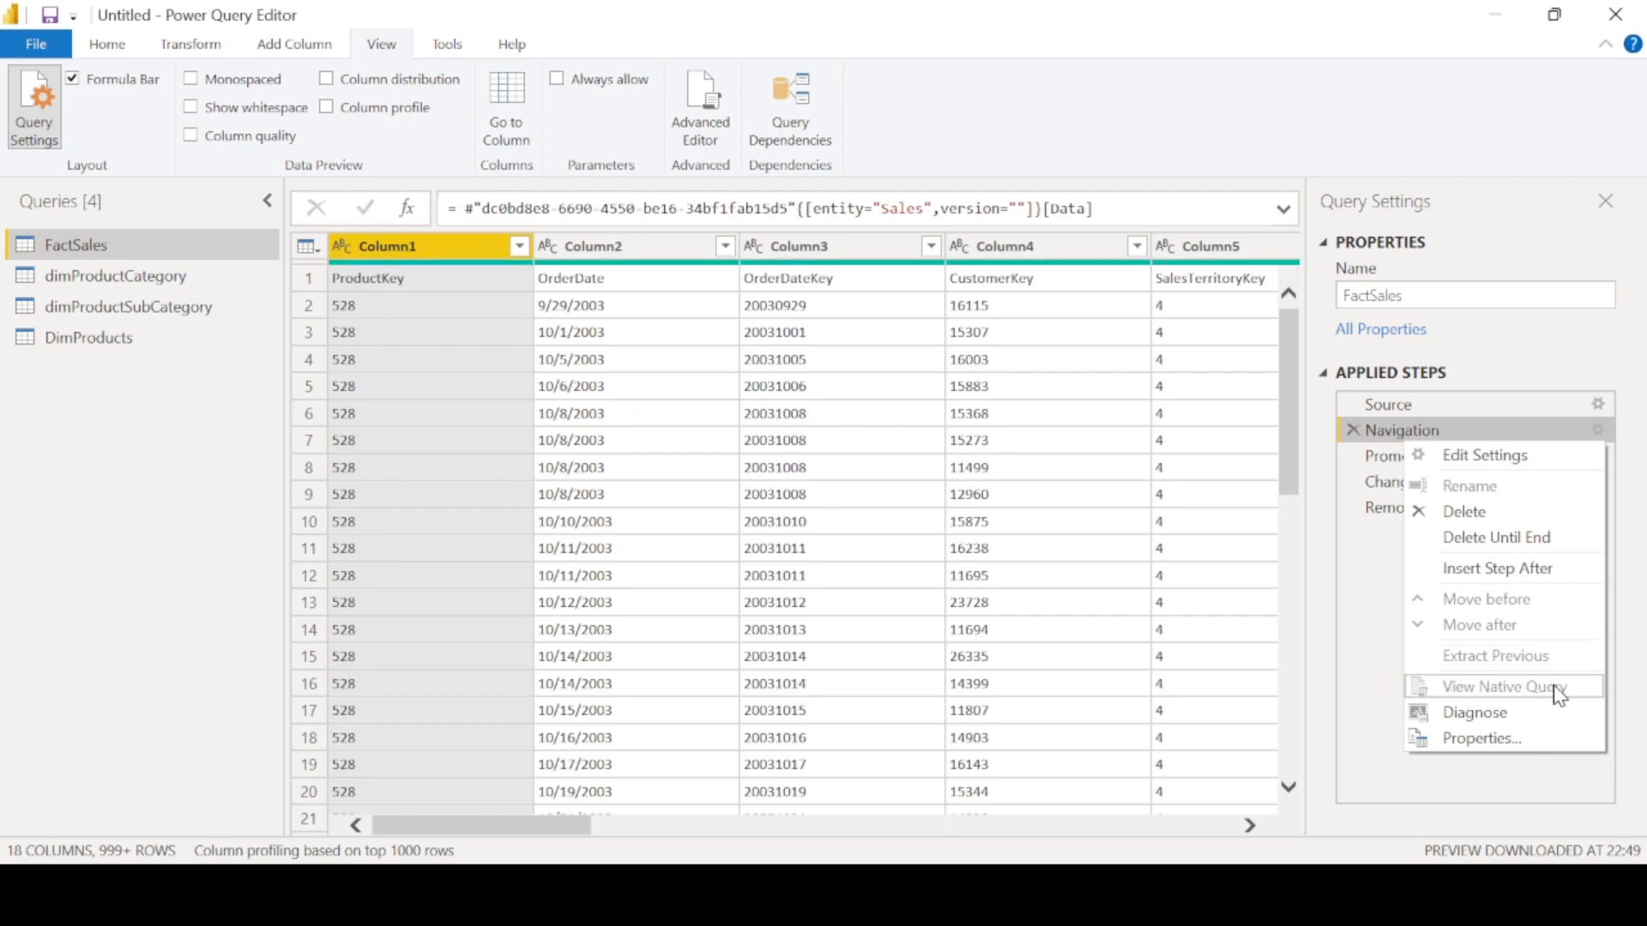
pyautogui.click(1486, 714)
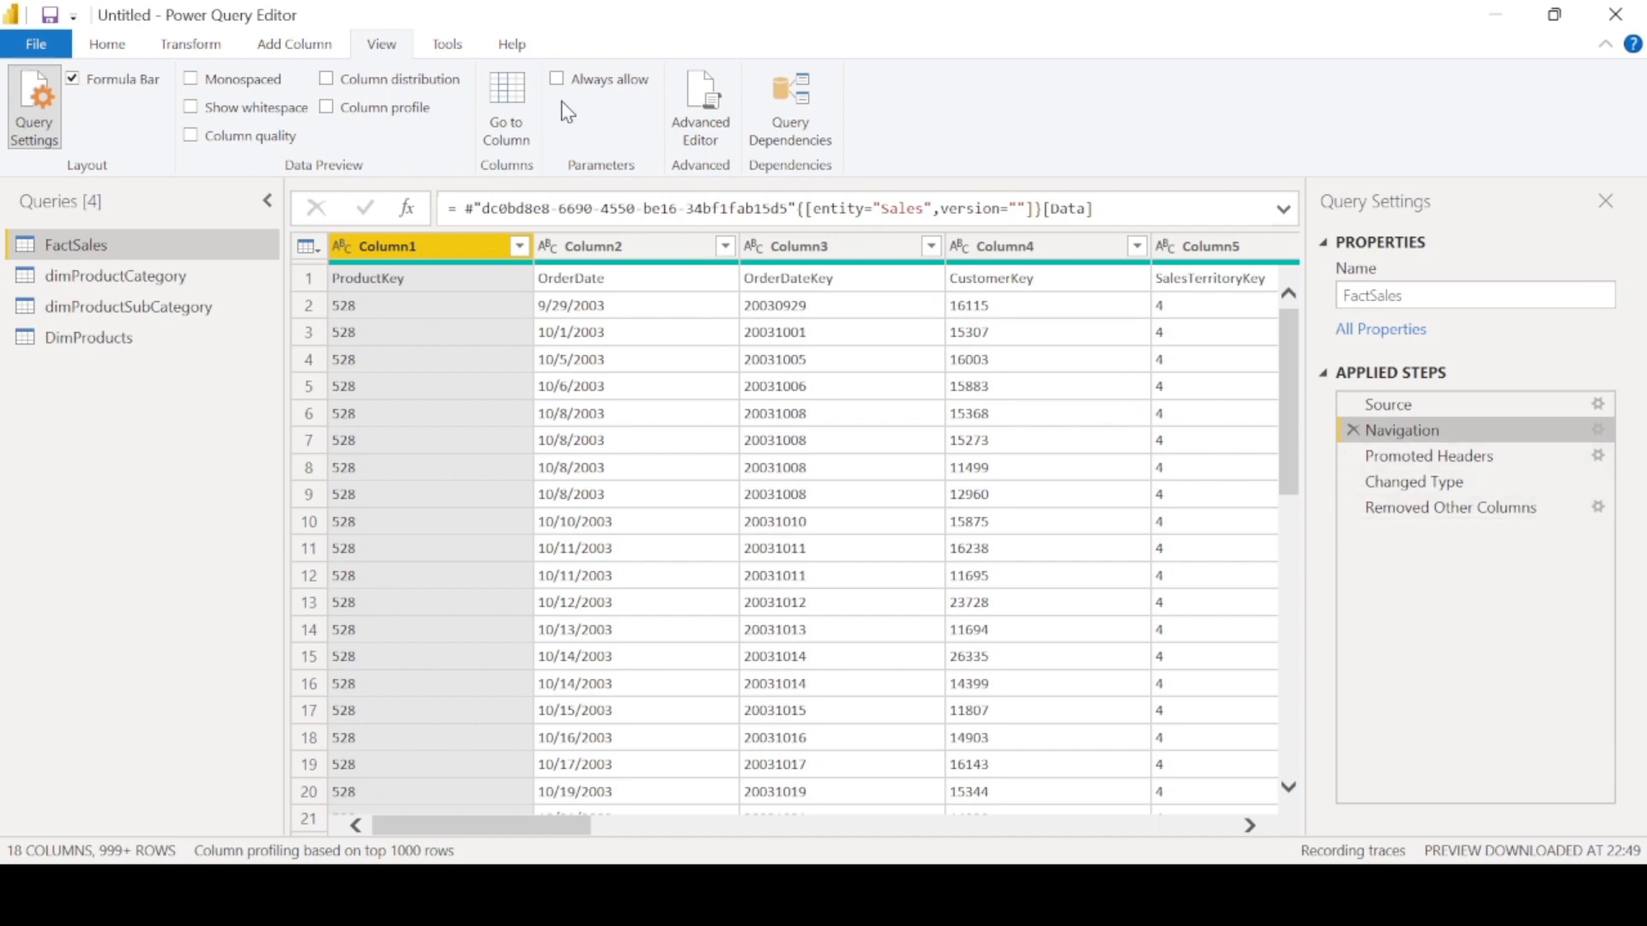
pyautogui.click(1417, 439)
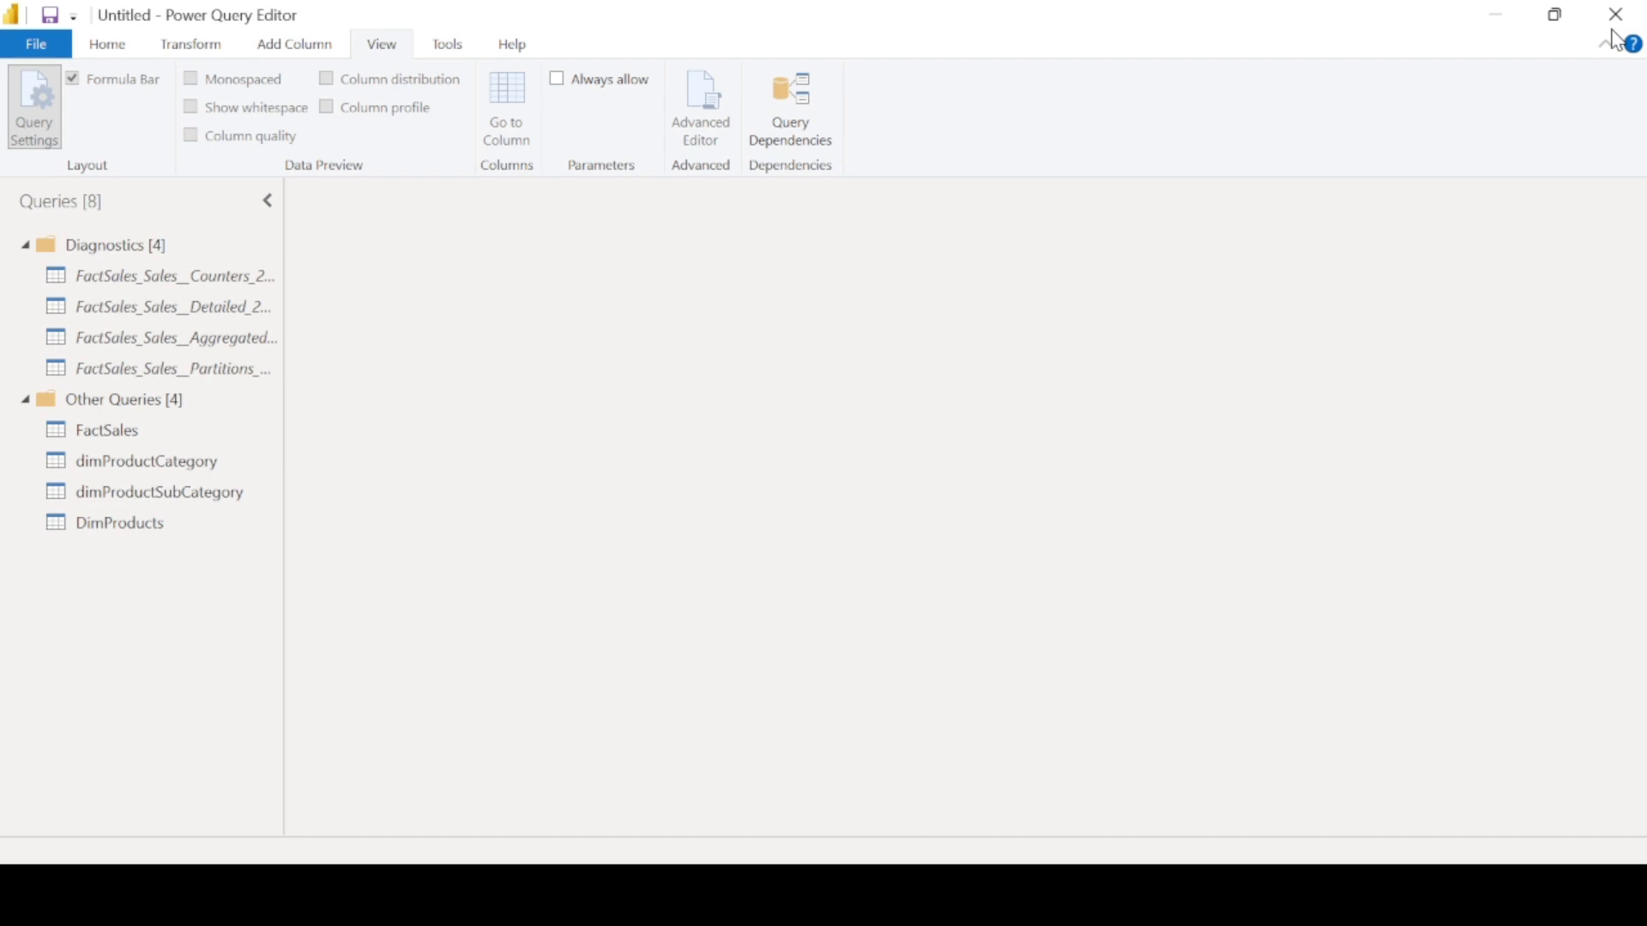
pyautogui.click(68, 52)
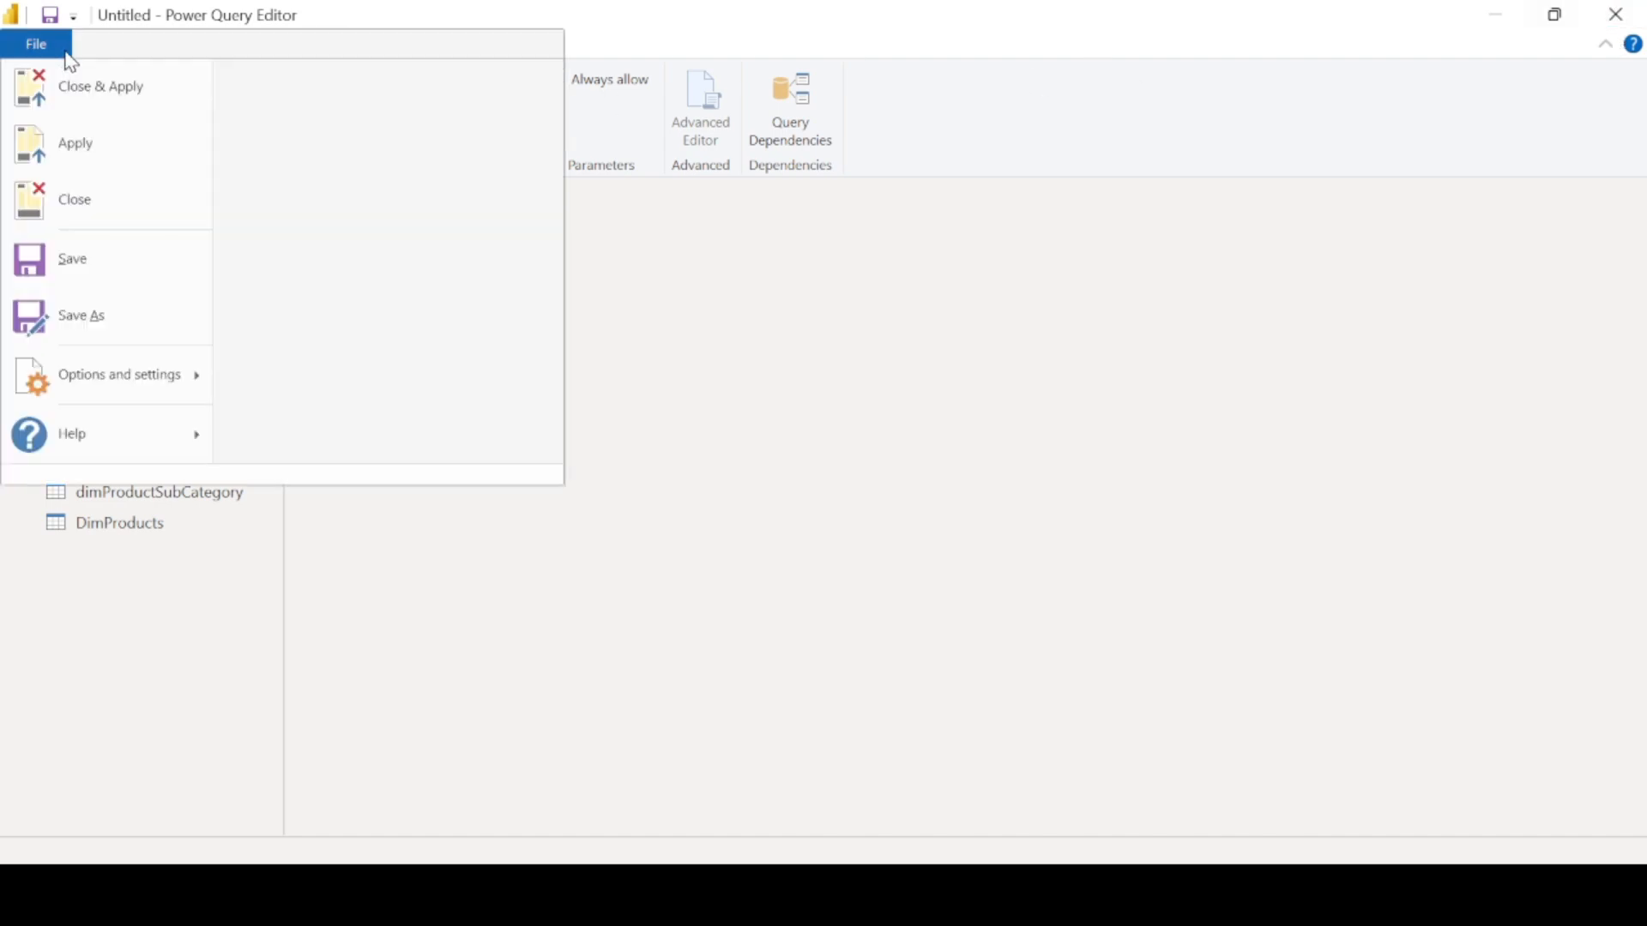
pyautogui.click(92, 158)
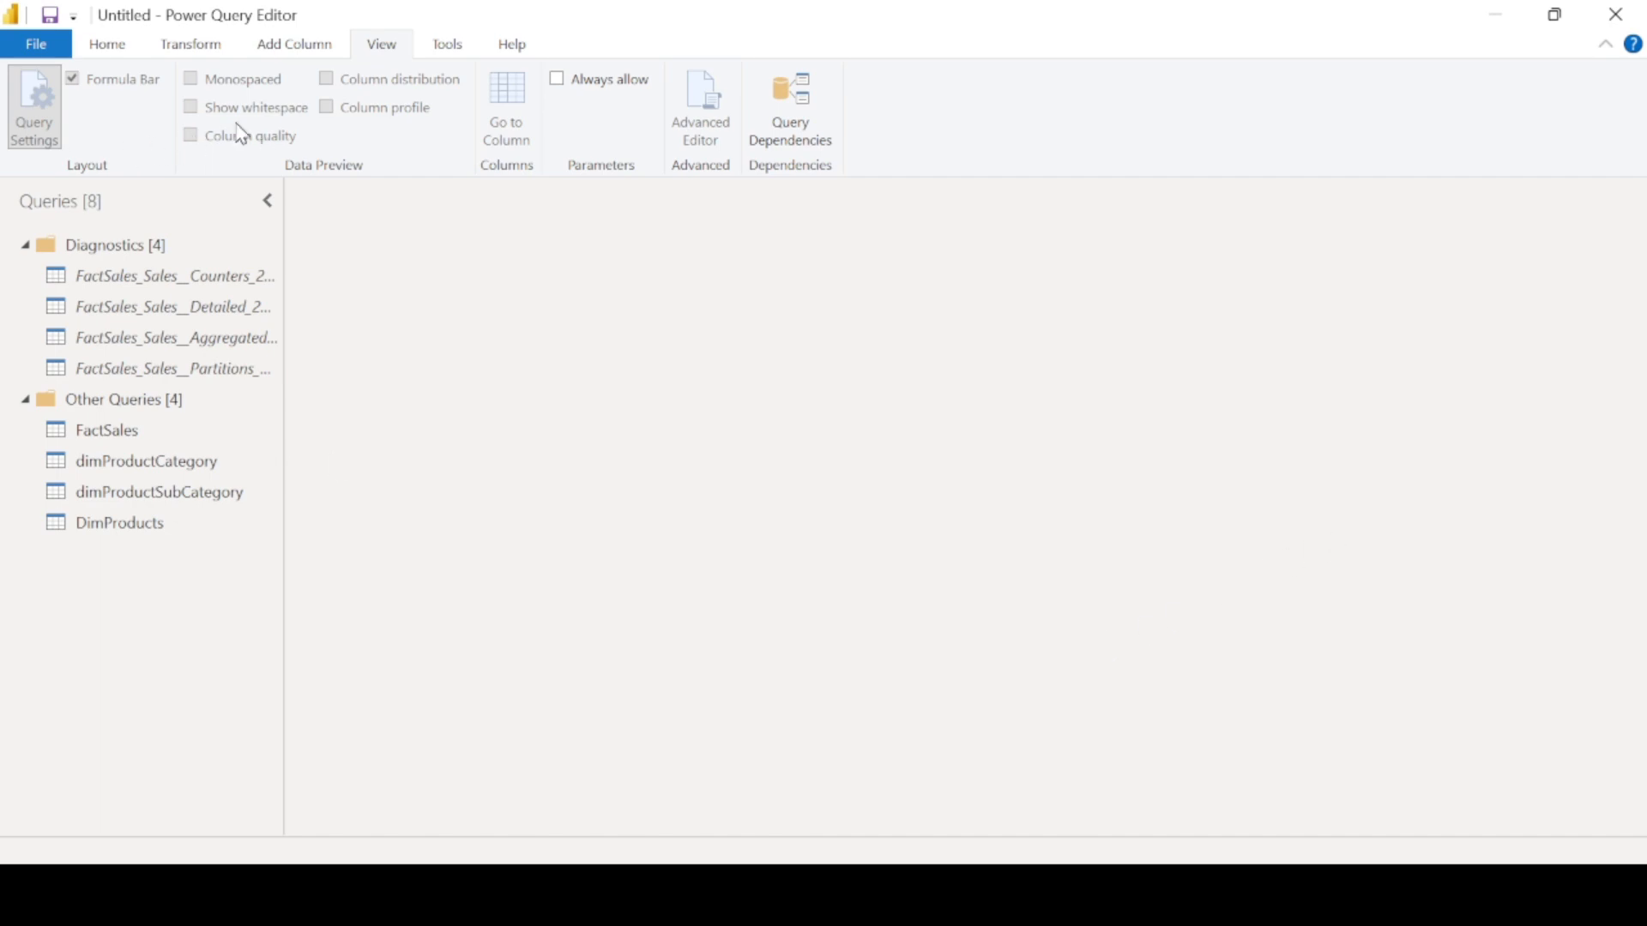
# - Open the FactSales query and review its applied steps and the diagnostics tools
pyautogui.click(114, 51)
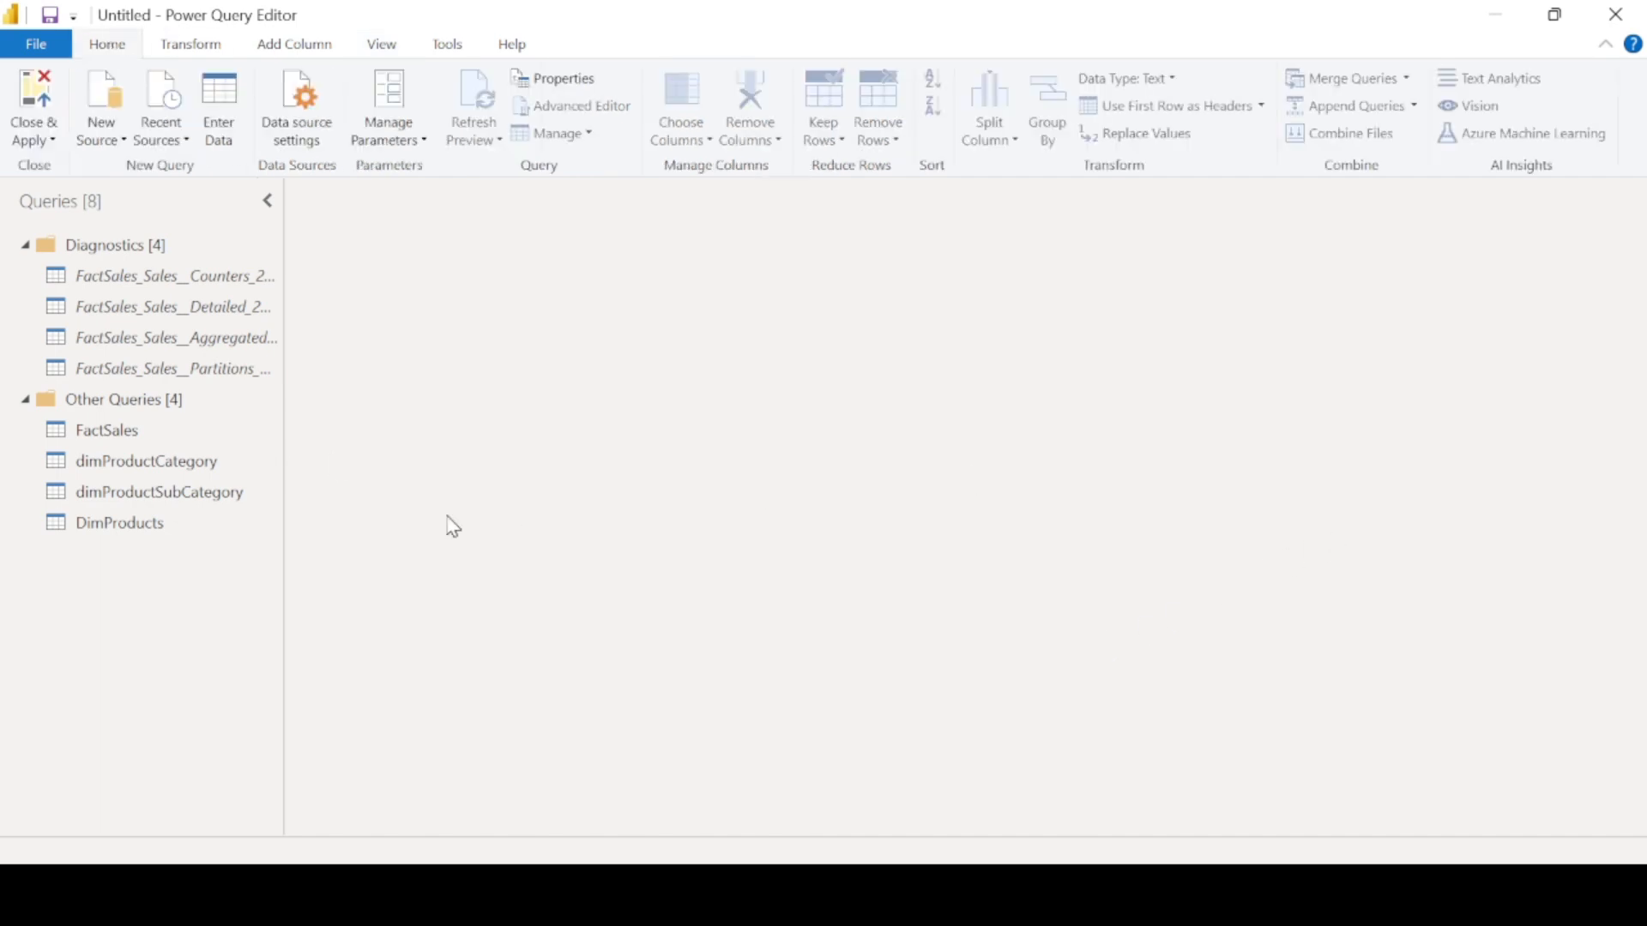
pyautogui.click(120, 440)
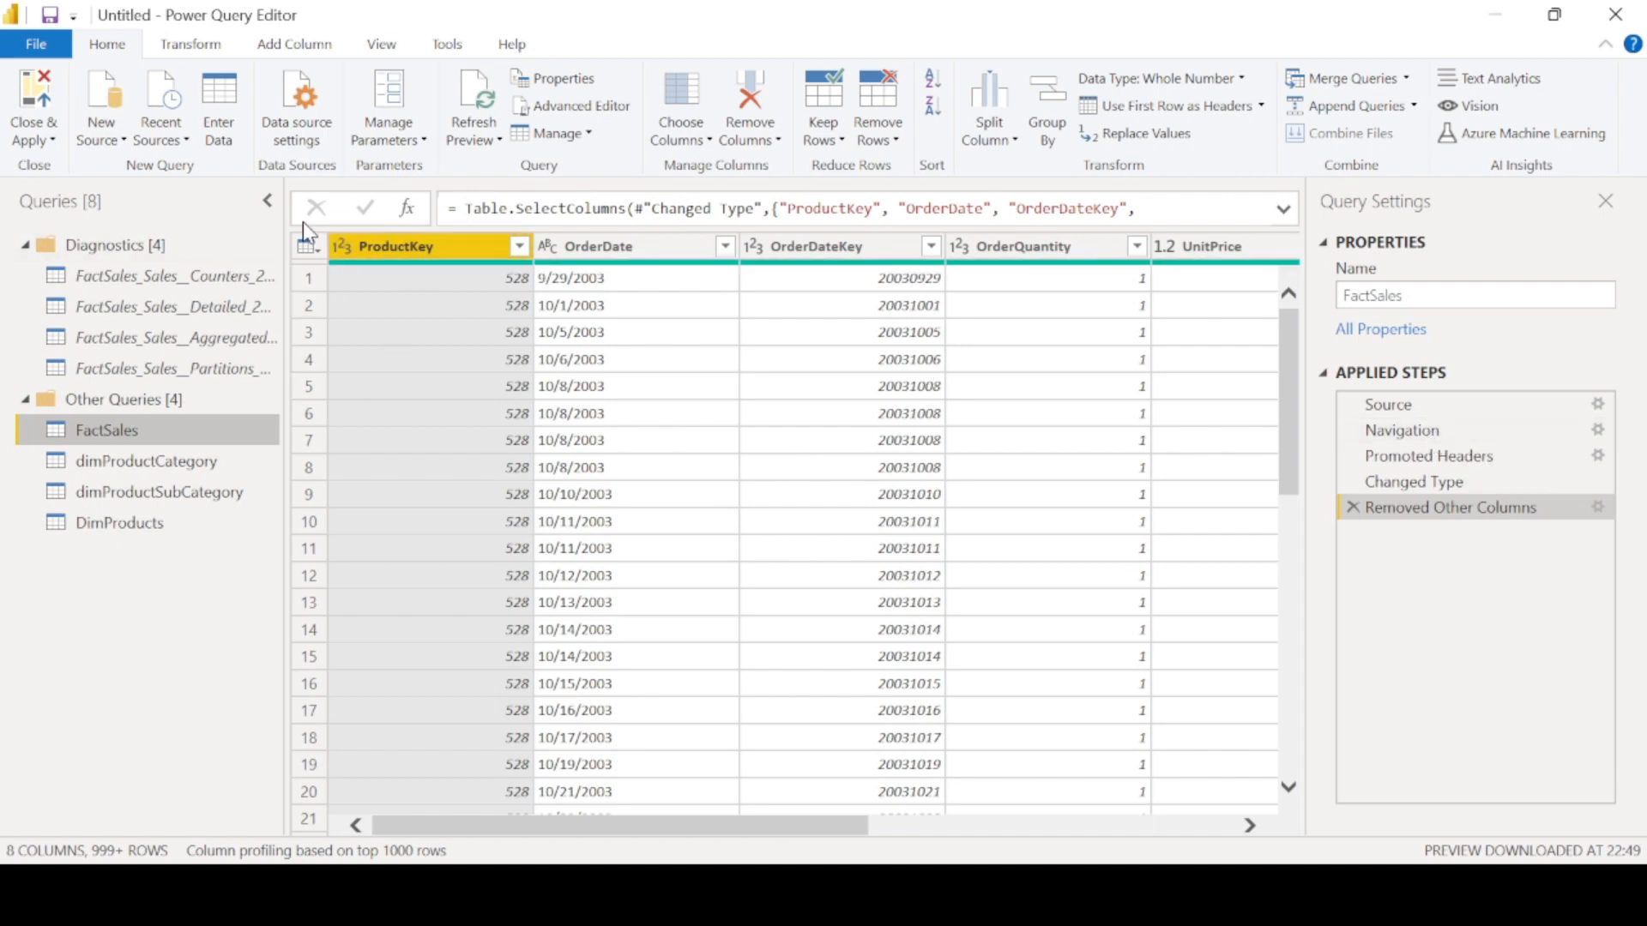
pyautogui.moveTo(280, 225); pyautogui.dragTo(345, 225)
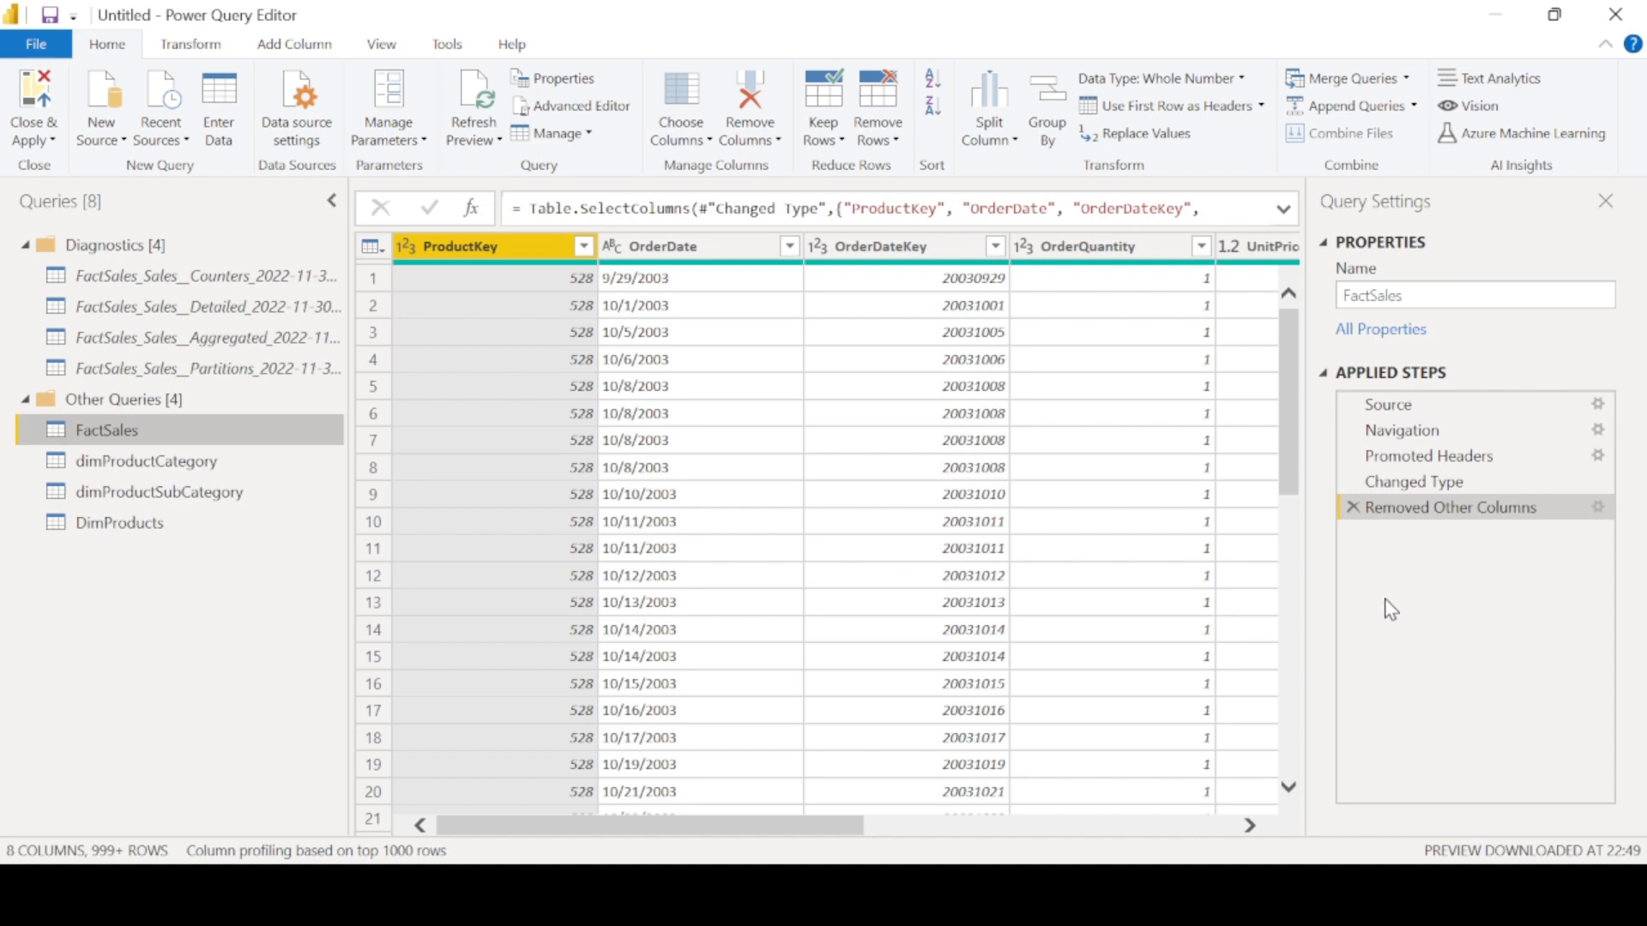
pyautogui.rightClick(1436, 508)
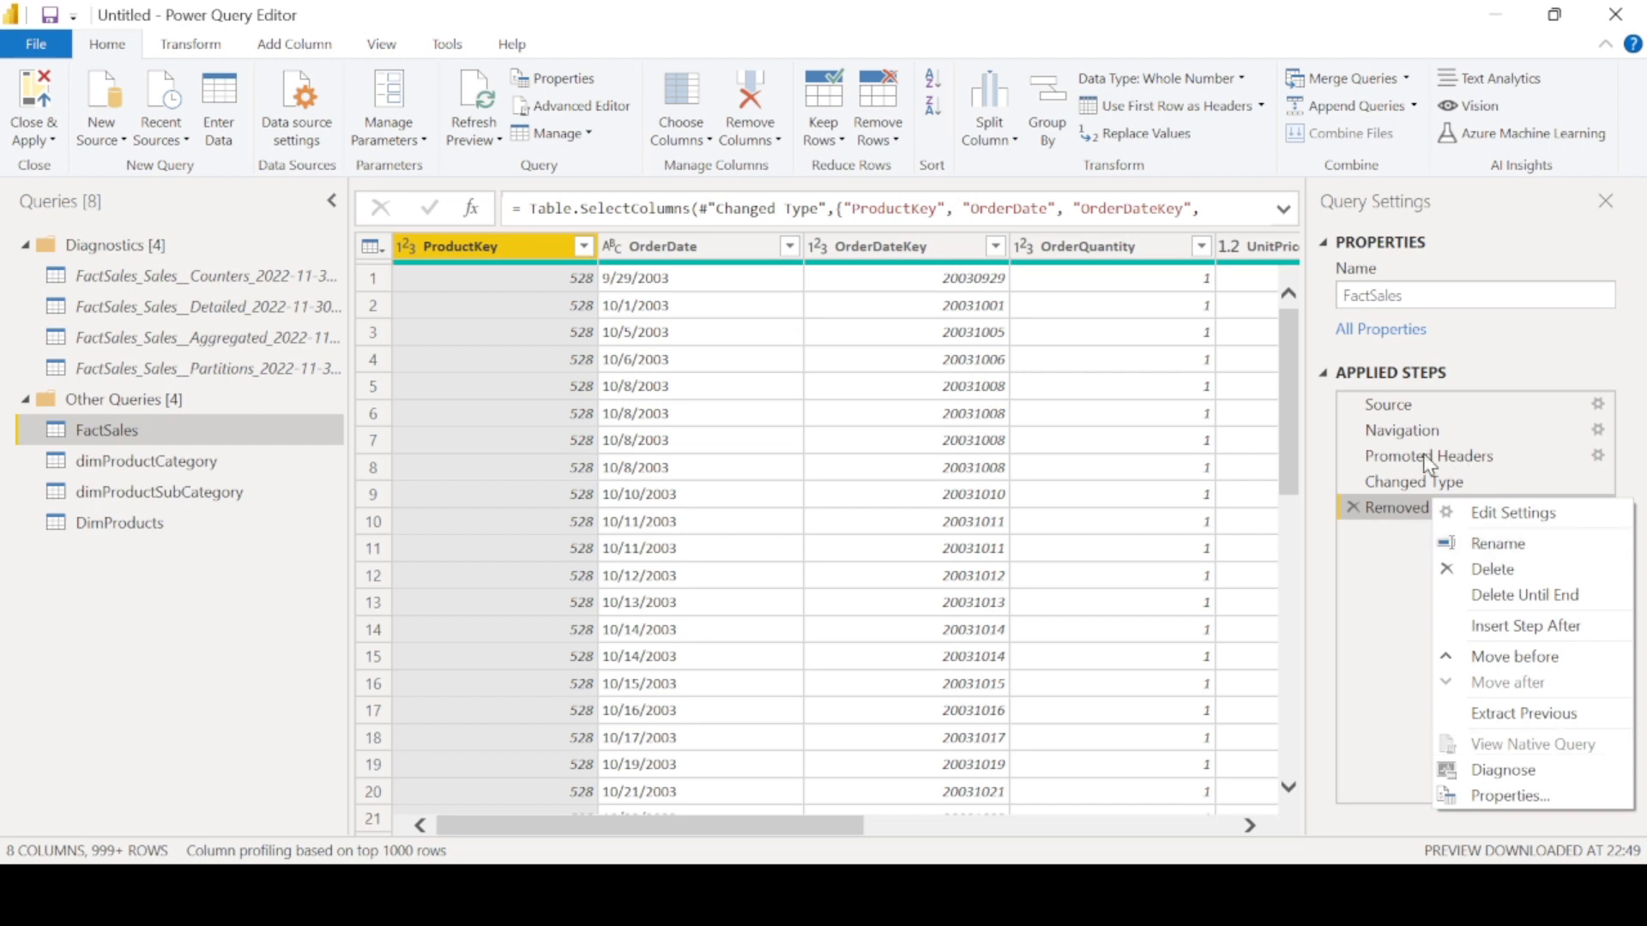
pyautogui.click(387, 49)
pyautogui.click(388, 49)
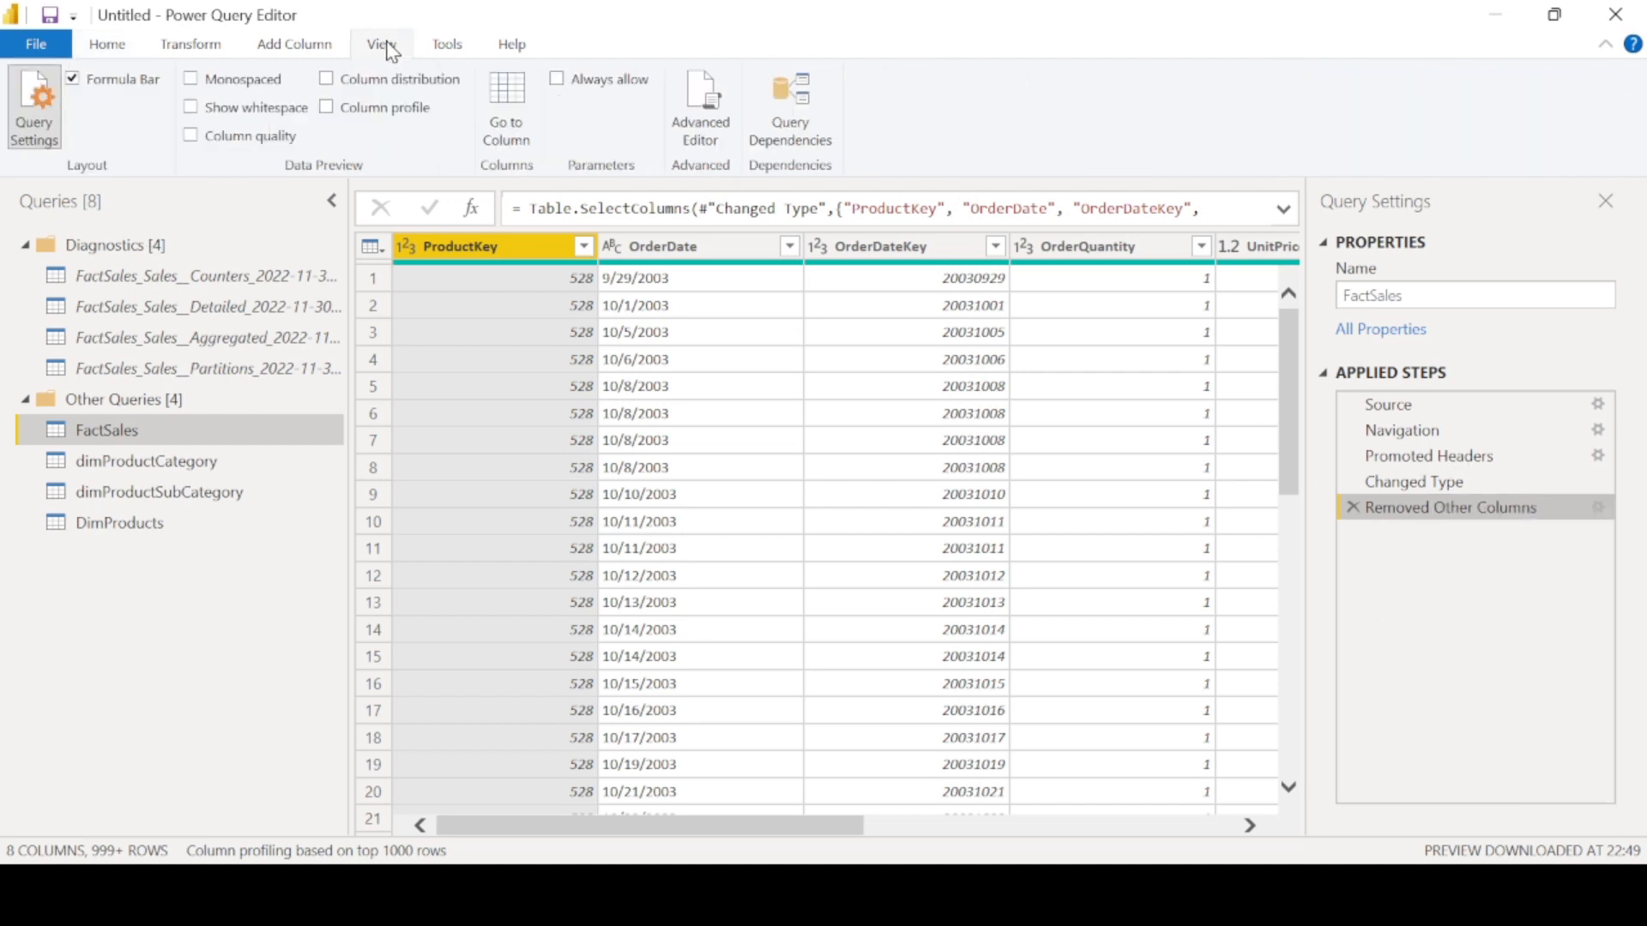
pyautogui.click(455, 48)
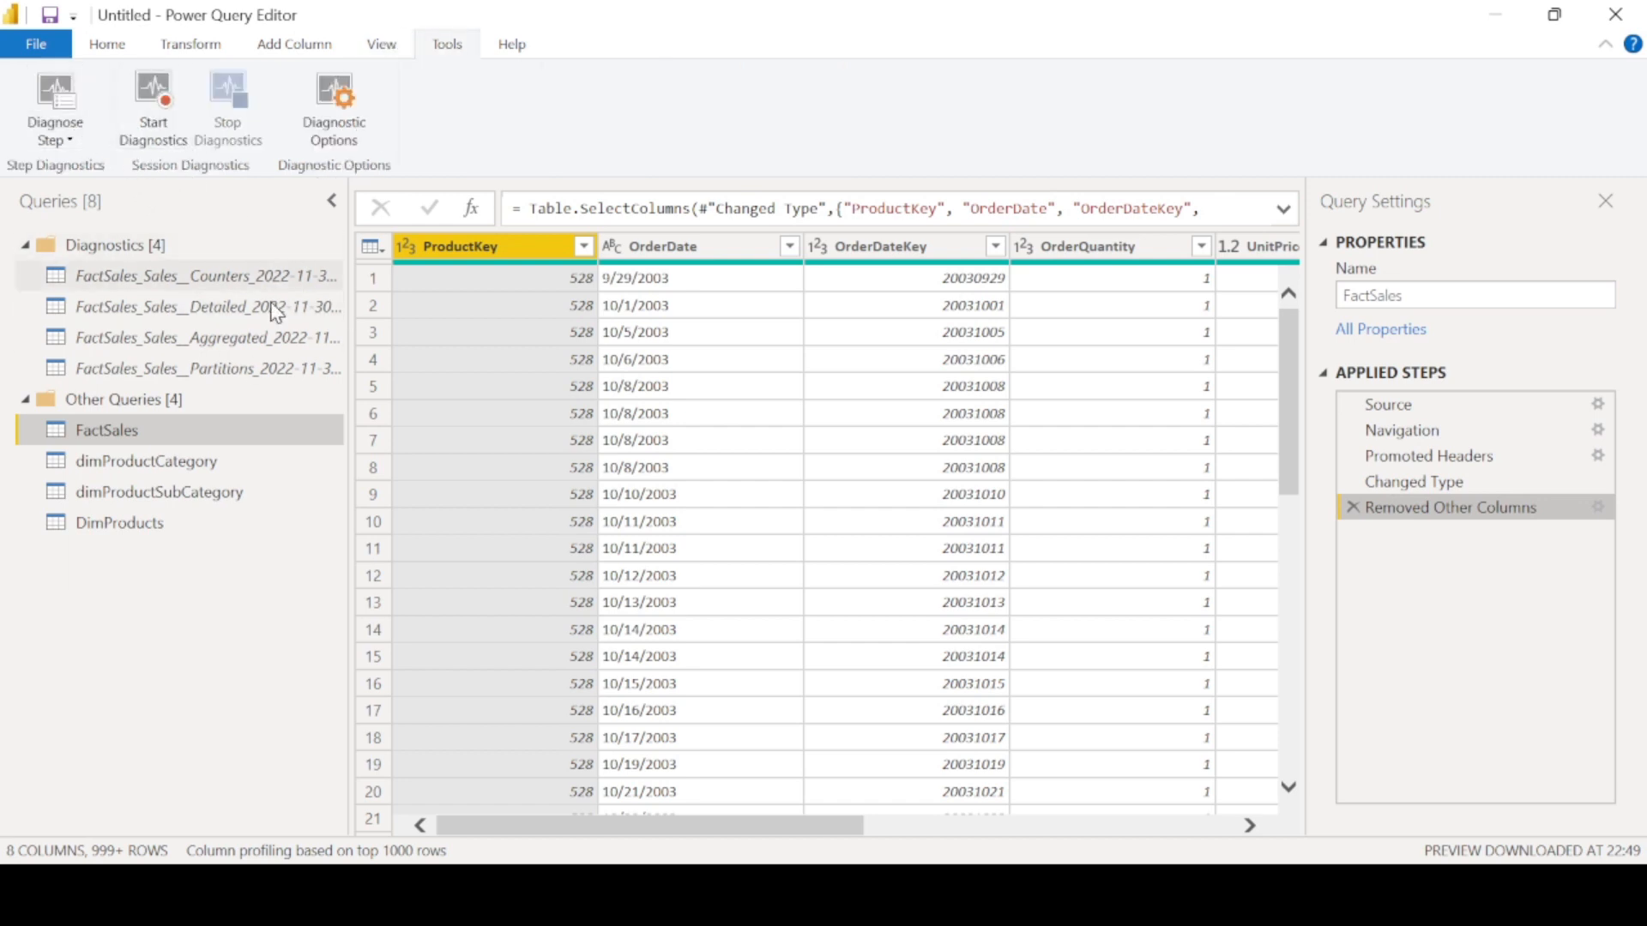
# - Duplicate the DimProducts query and delete the duplicate's steps after Navigation
pyautogui.rightClick(96, 526)
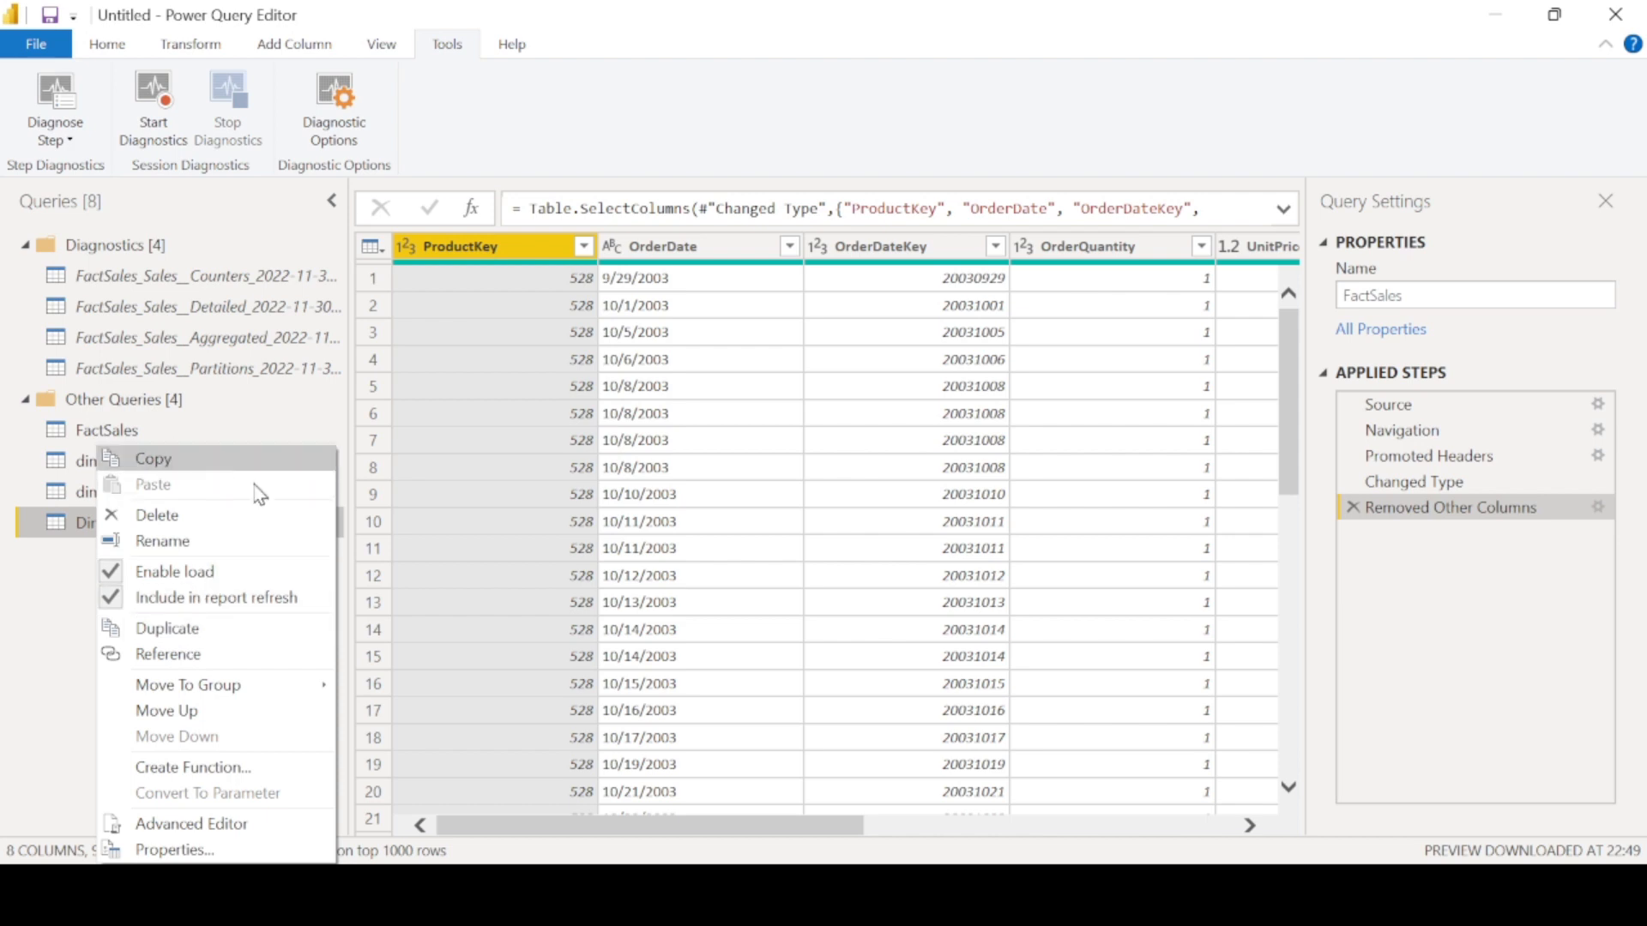
pyautogui.click(171, 628)
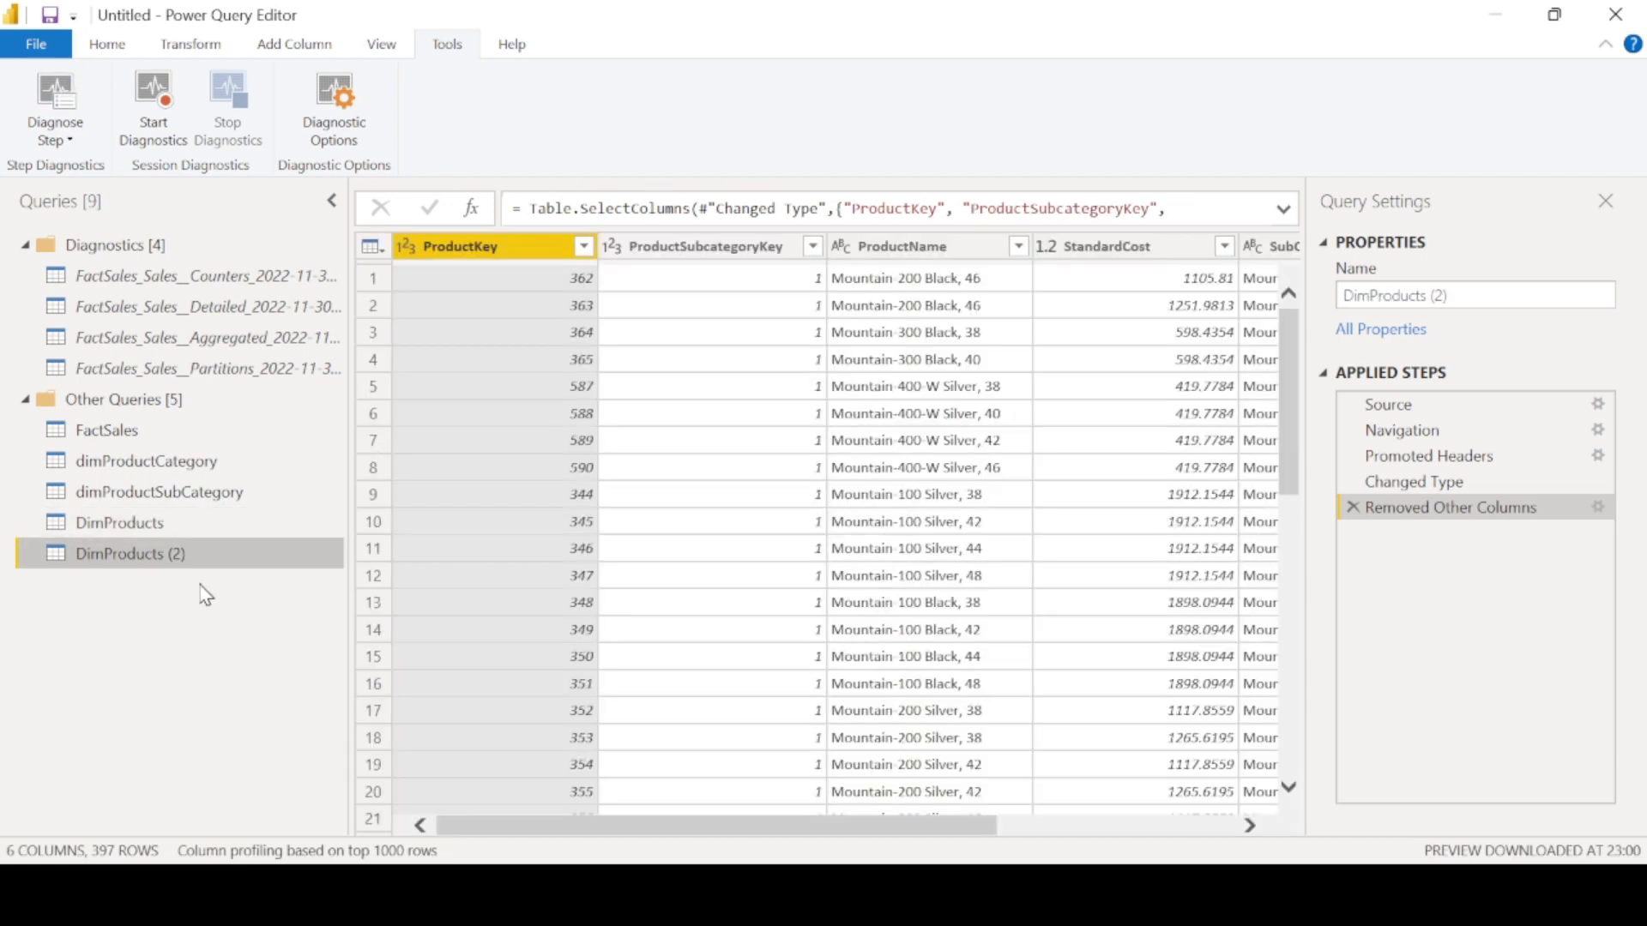
pyautogui.click(1353, 507)
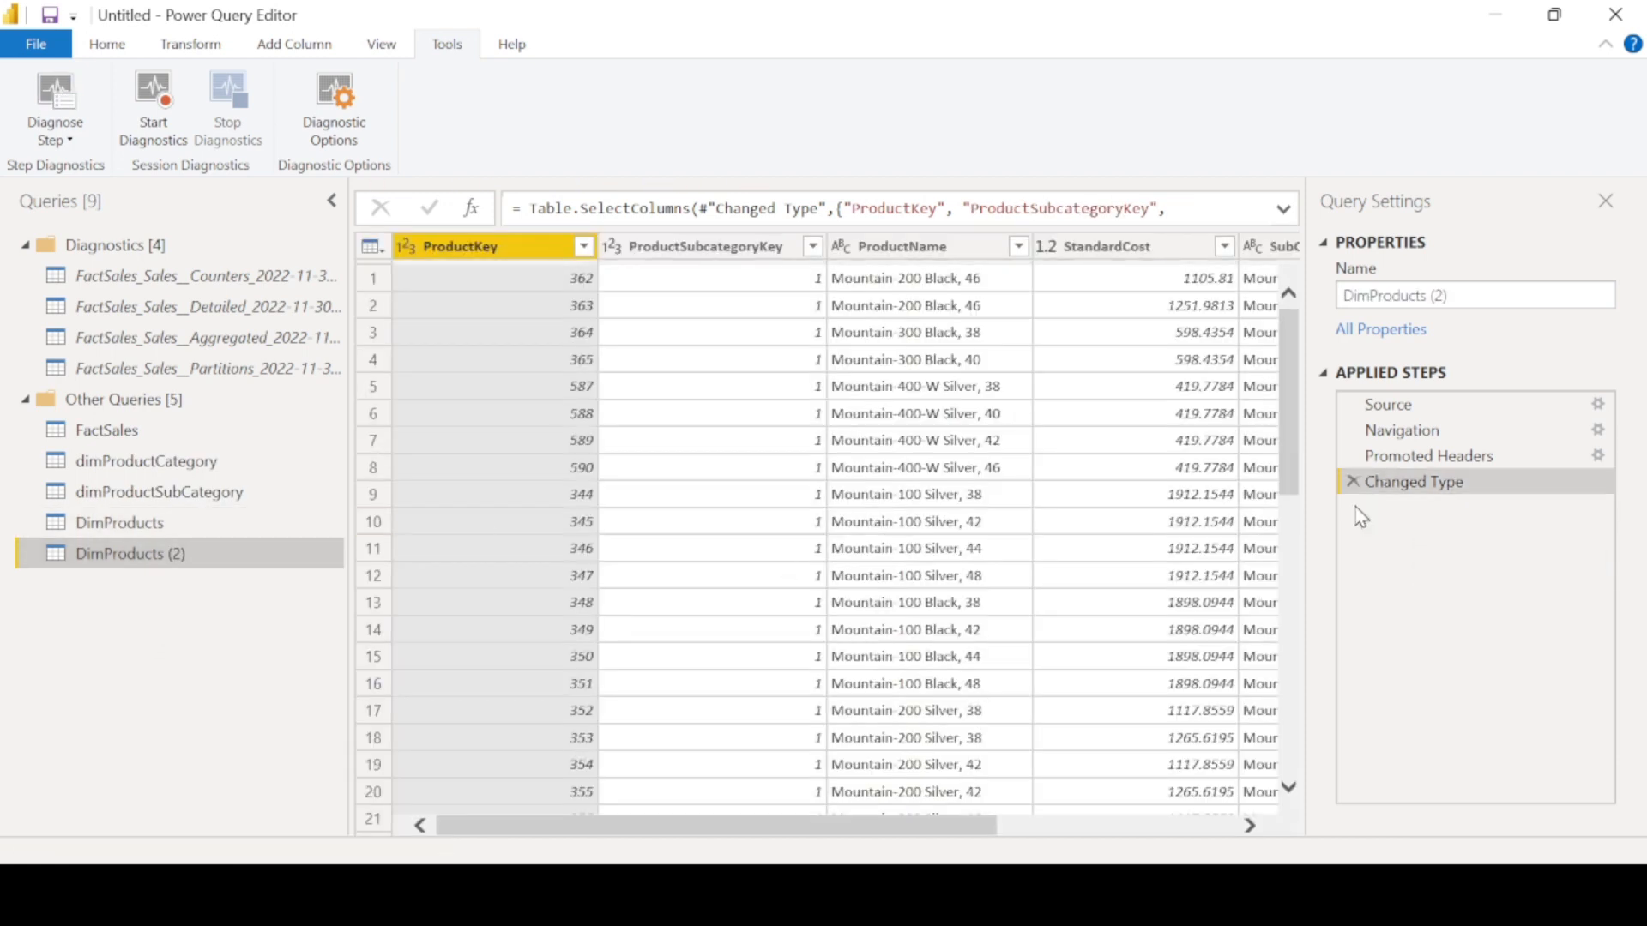
pyautogui.click(1352, 481)
pyautogui.click(1352, 455)
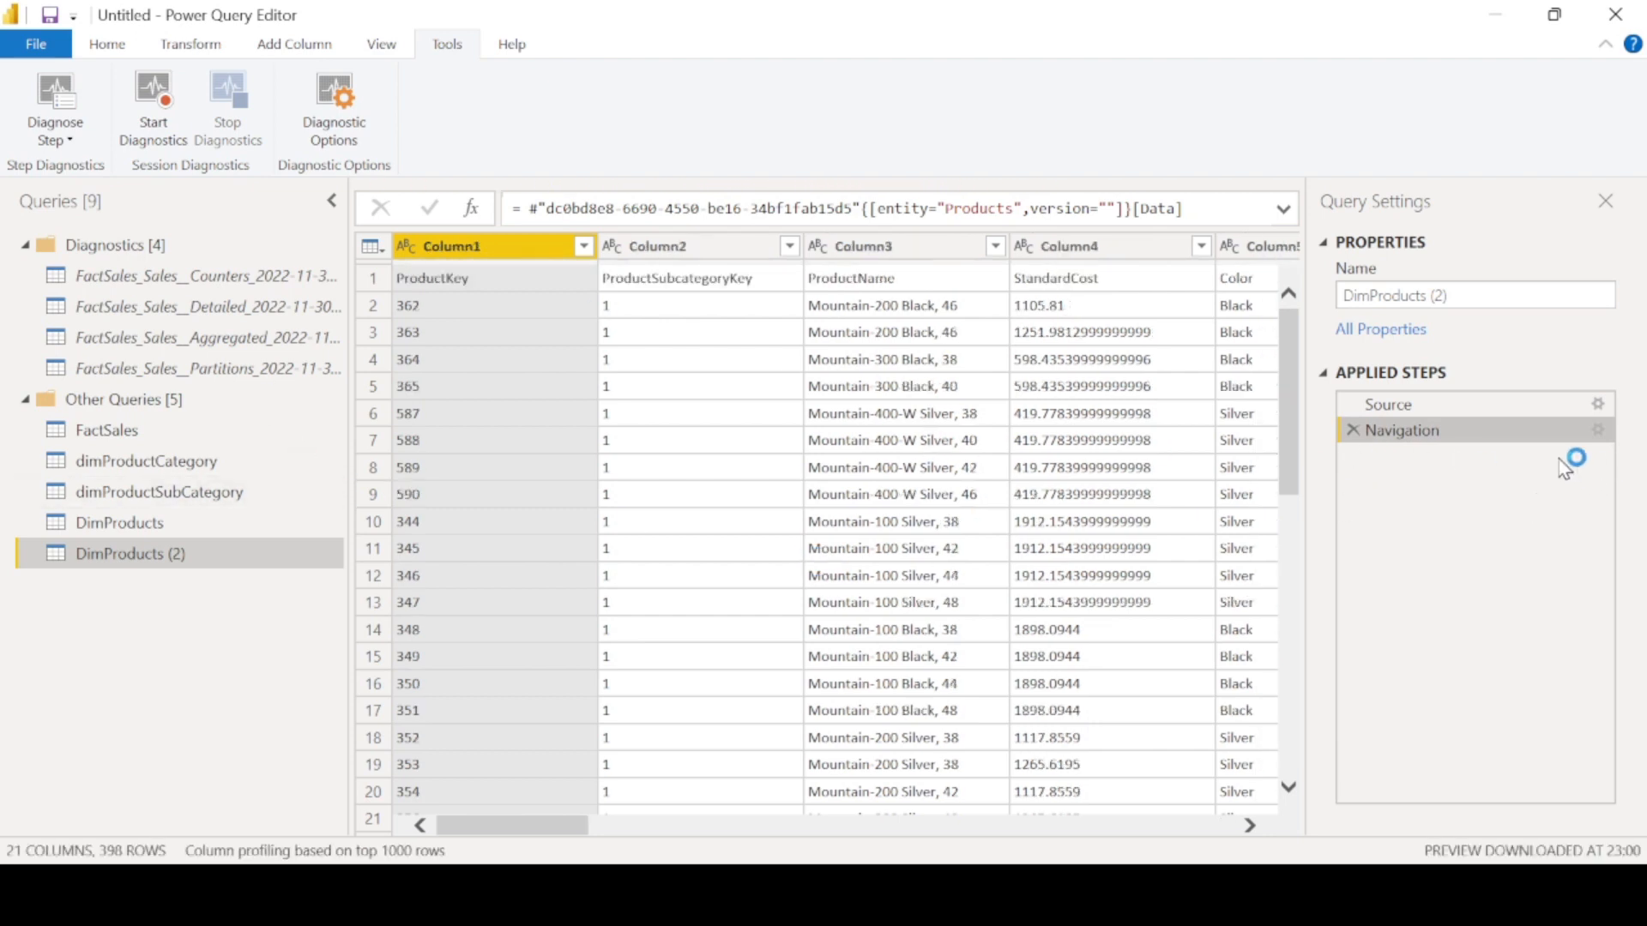
# - Start a diagnostics session and promote the first row to column headers in DimProducts (2)
pyautogui.click(168, 129)
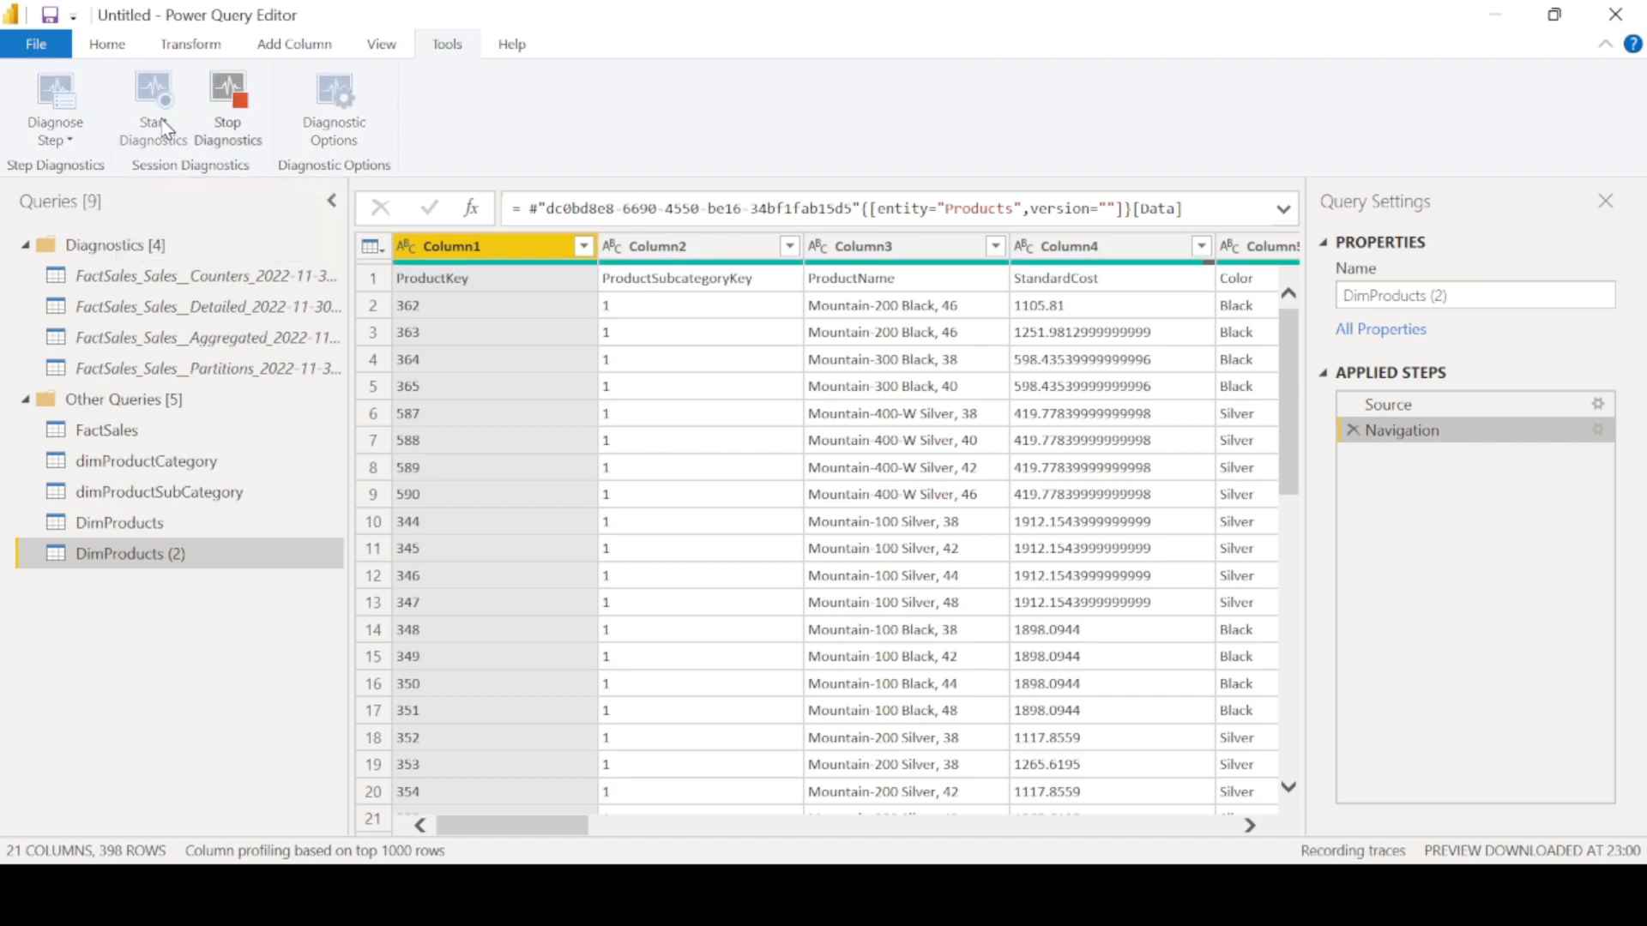
pyautogui.click(108, 44)
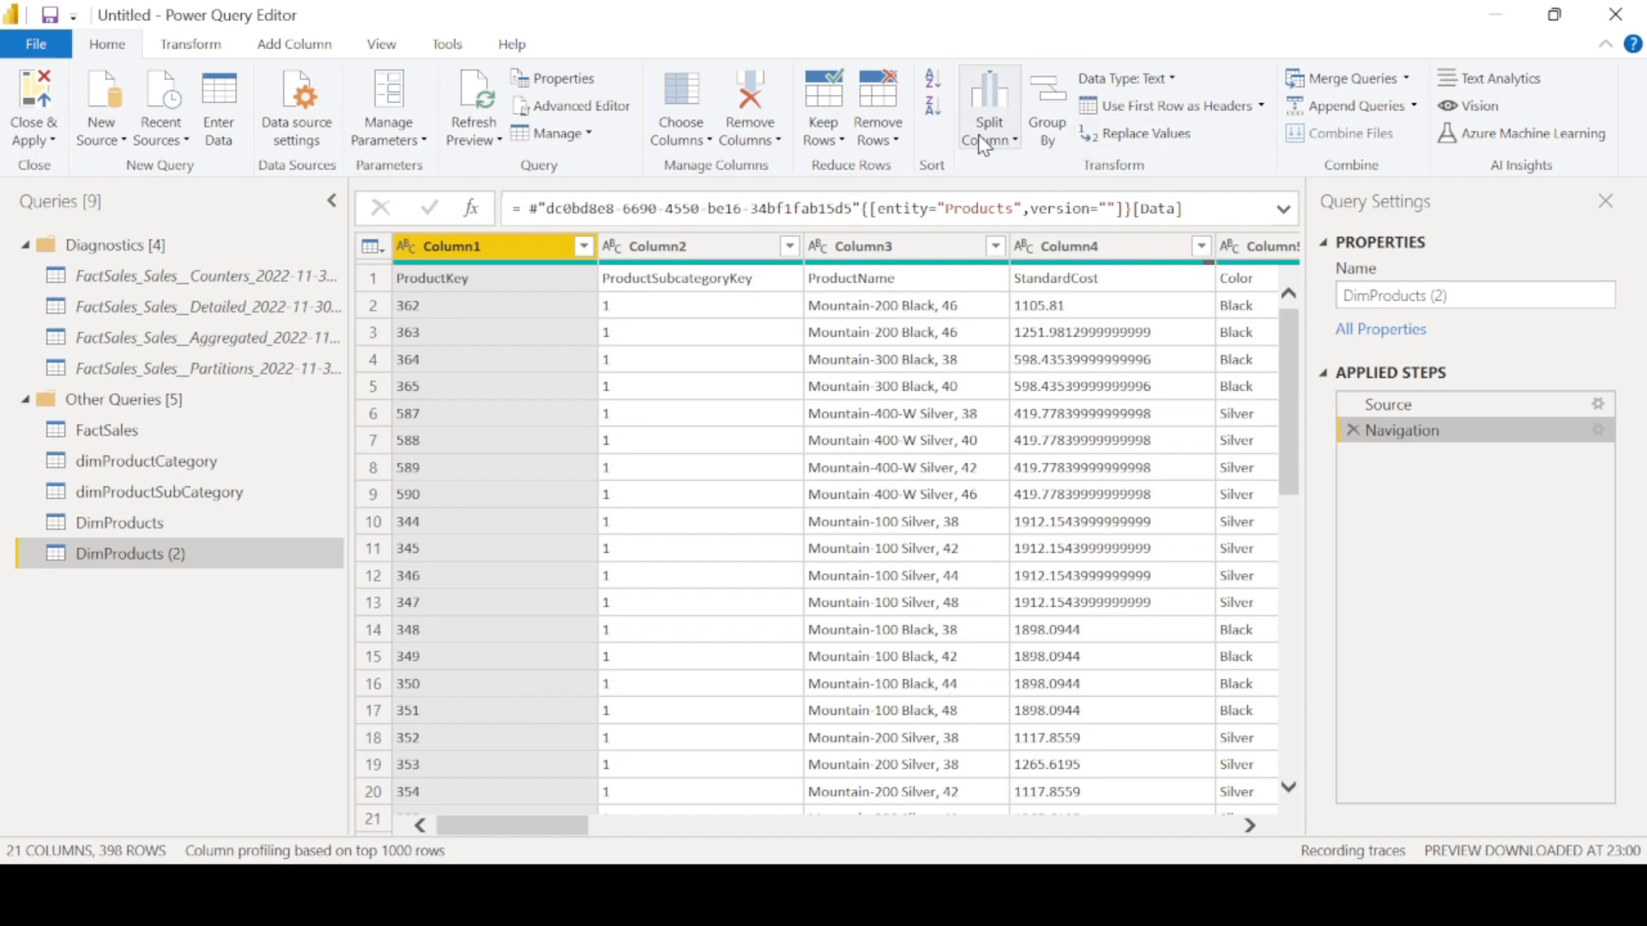
pyautogui.click(1198, 107)
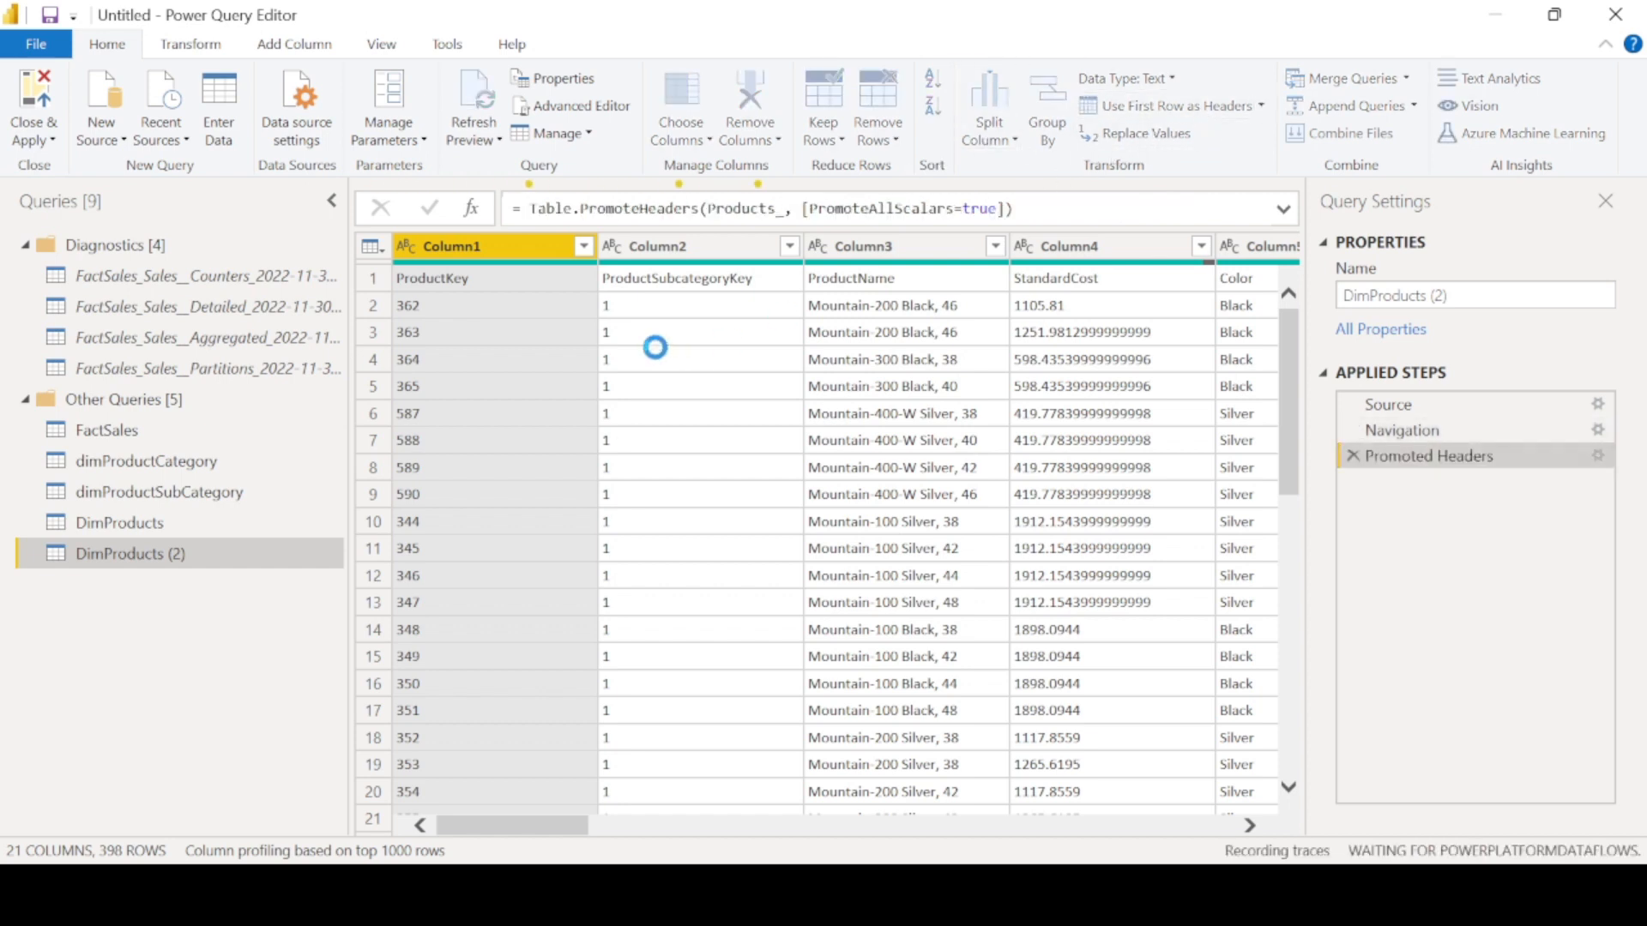
# - Keep only ProductKey, ProductSubcategoryKey, ProductName, StandardCost, SubCategory and Category in DimProducts (2)
pyautogui.click(689, 140)
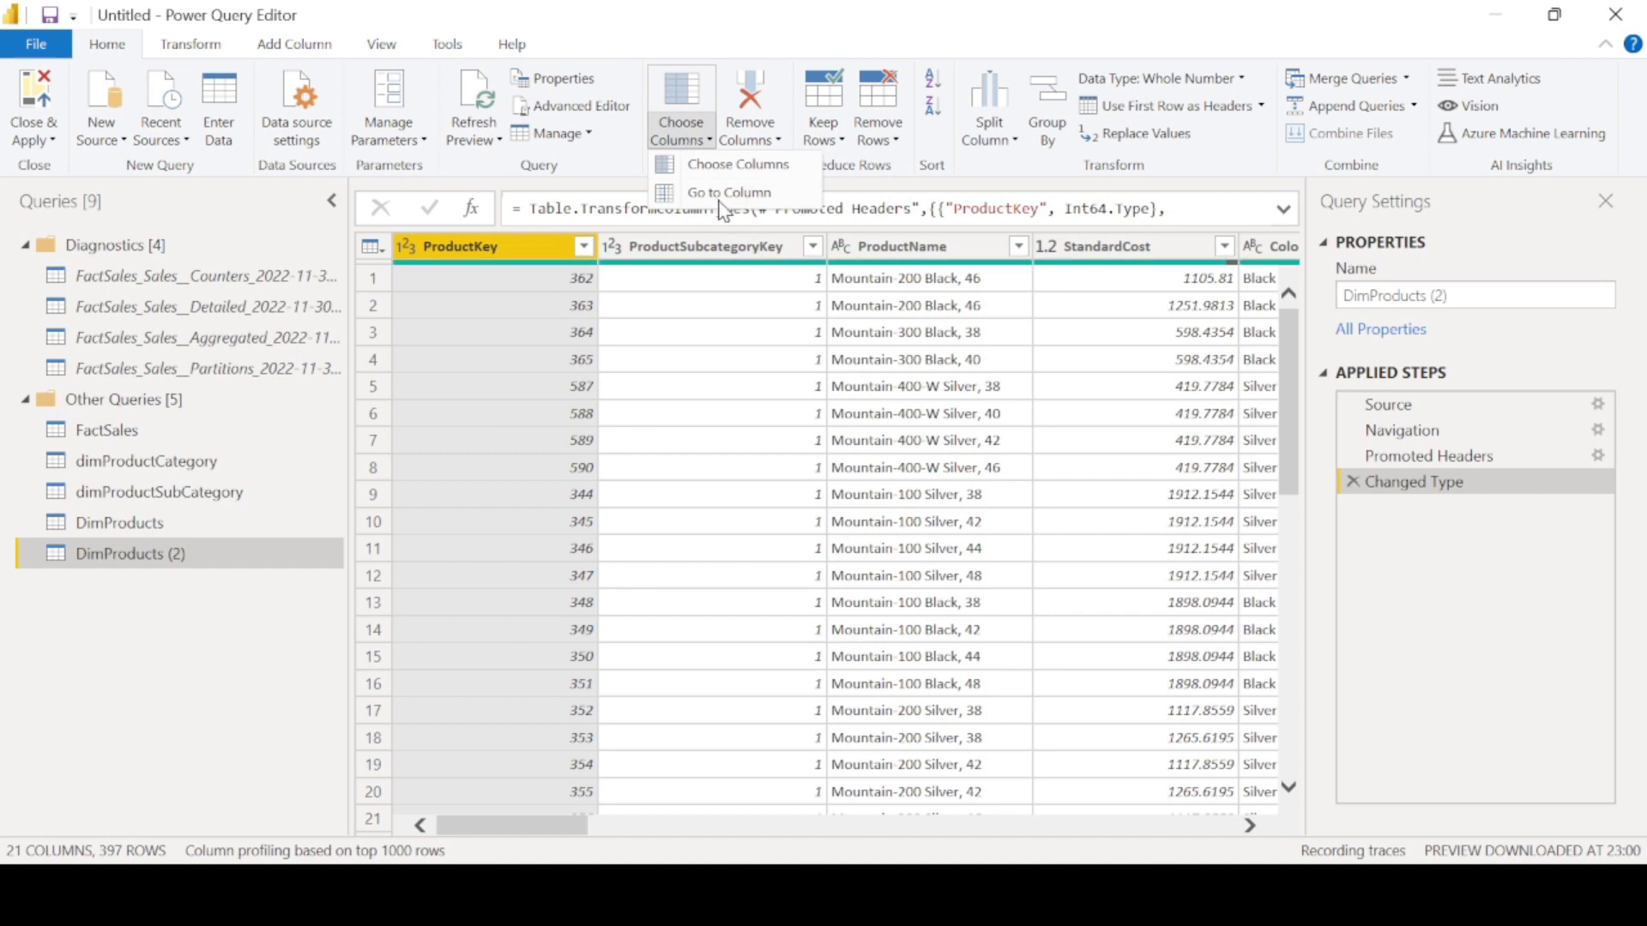
pyautogui.click(713, 168)
pyautogui.click(658, 202)
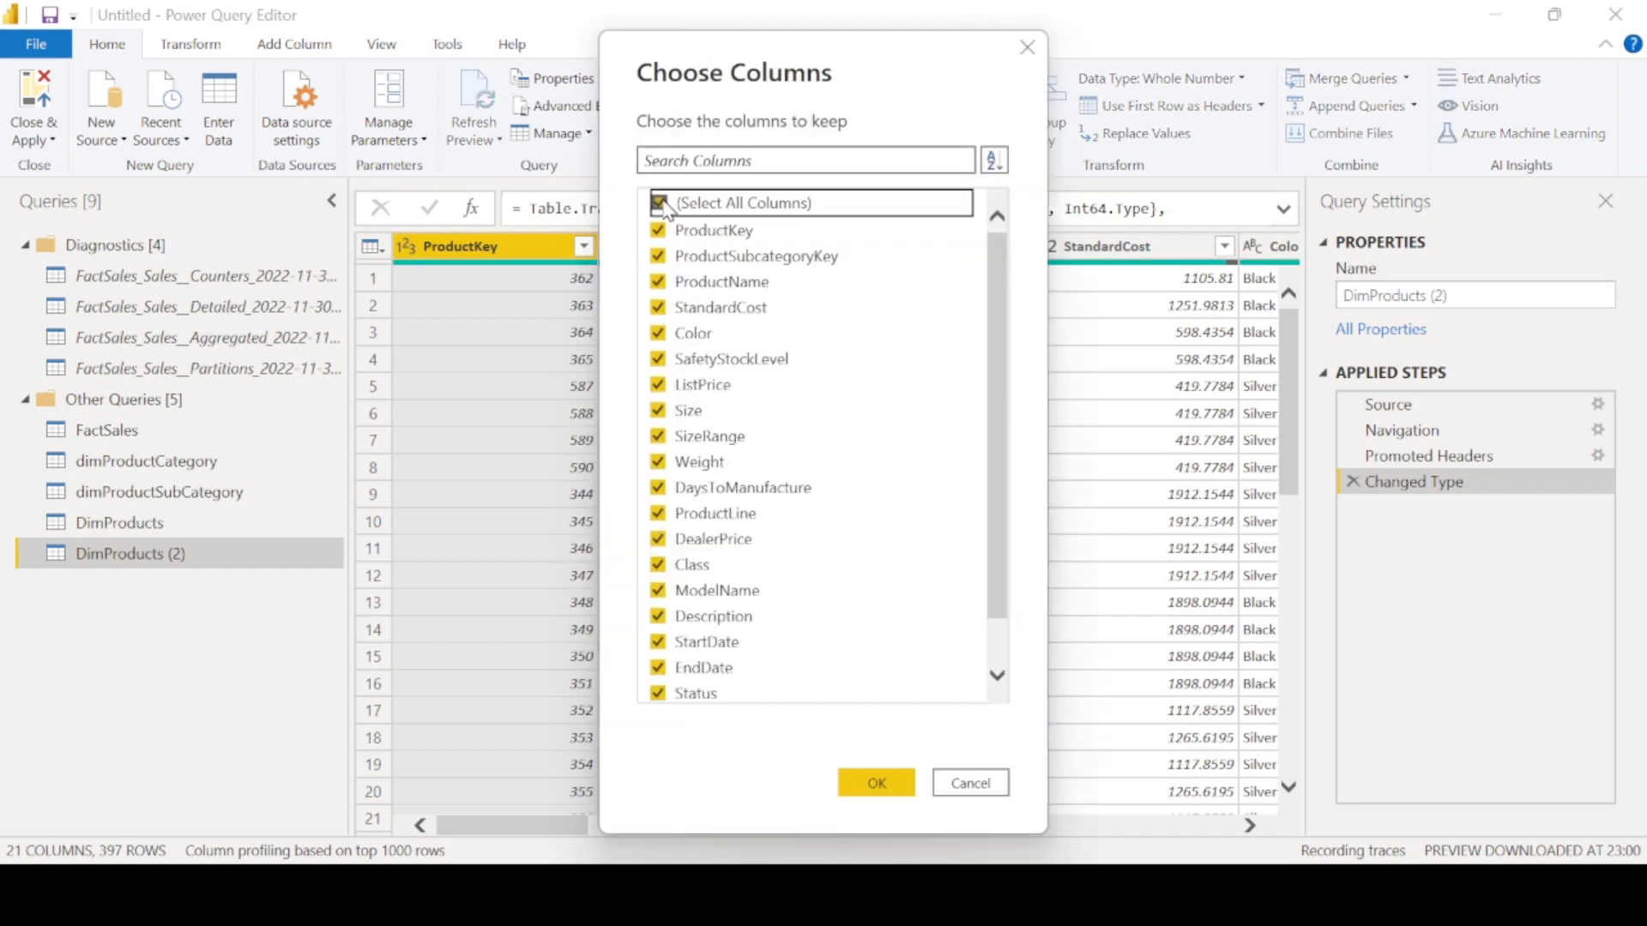
pyautogui.click(658, 228)
pyautogui.click(658, 307)
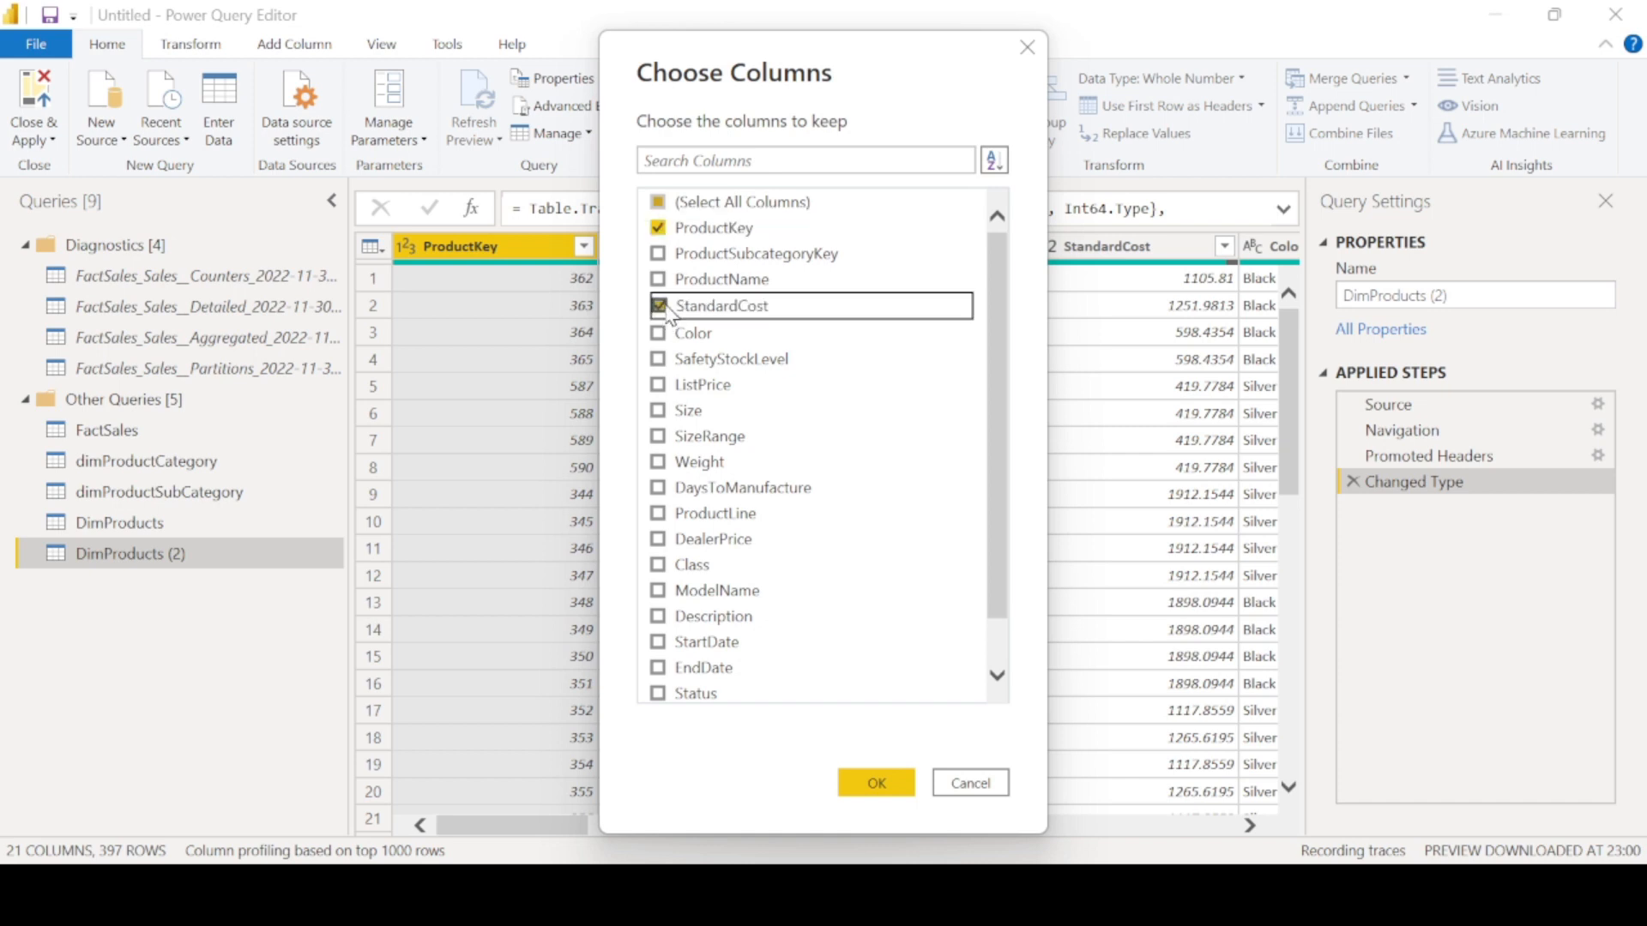
pyautogui.click(657, 281)
pyautogui.click(658, 255)
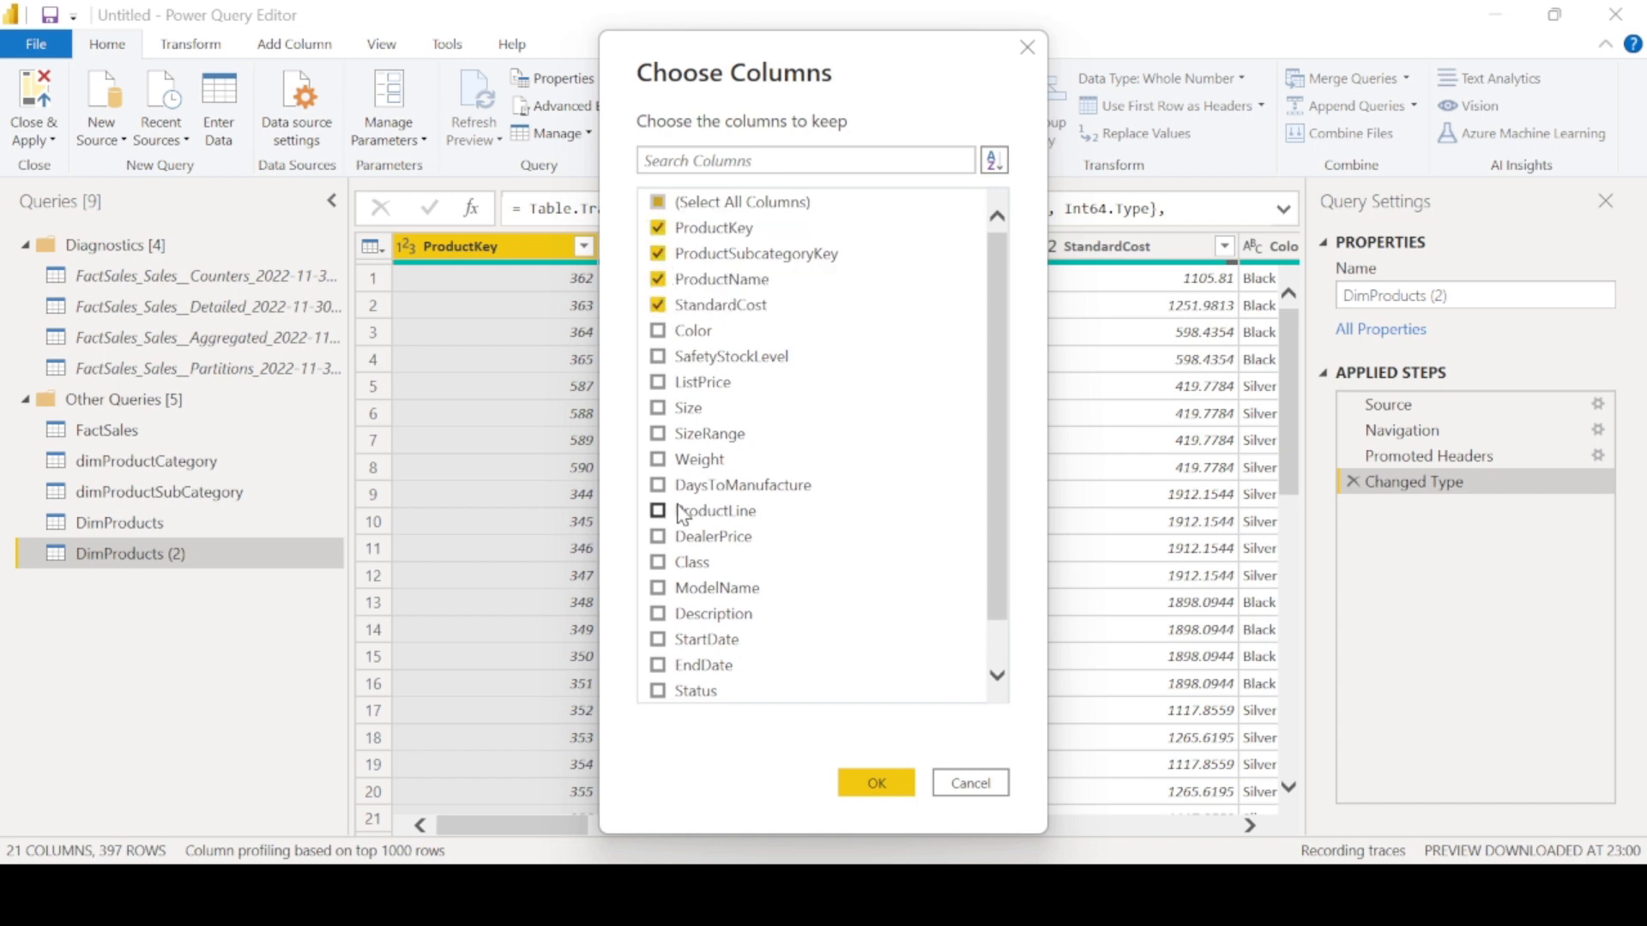
pyautogui.scroll(-1, 679, 514)
pyautogui.click(658, 690)
pyautogui.click(657, 665)
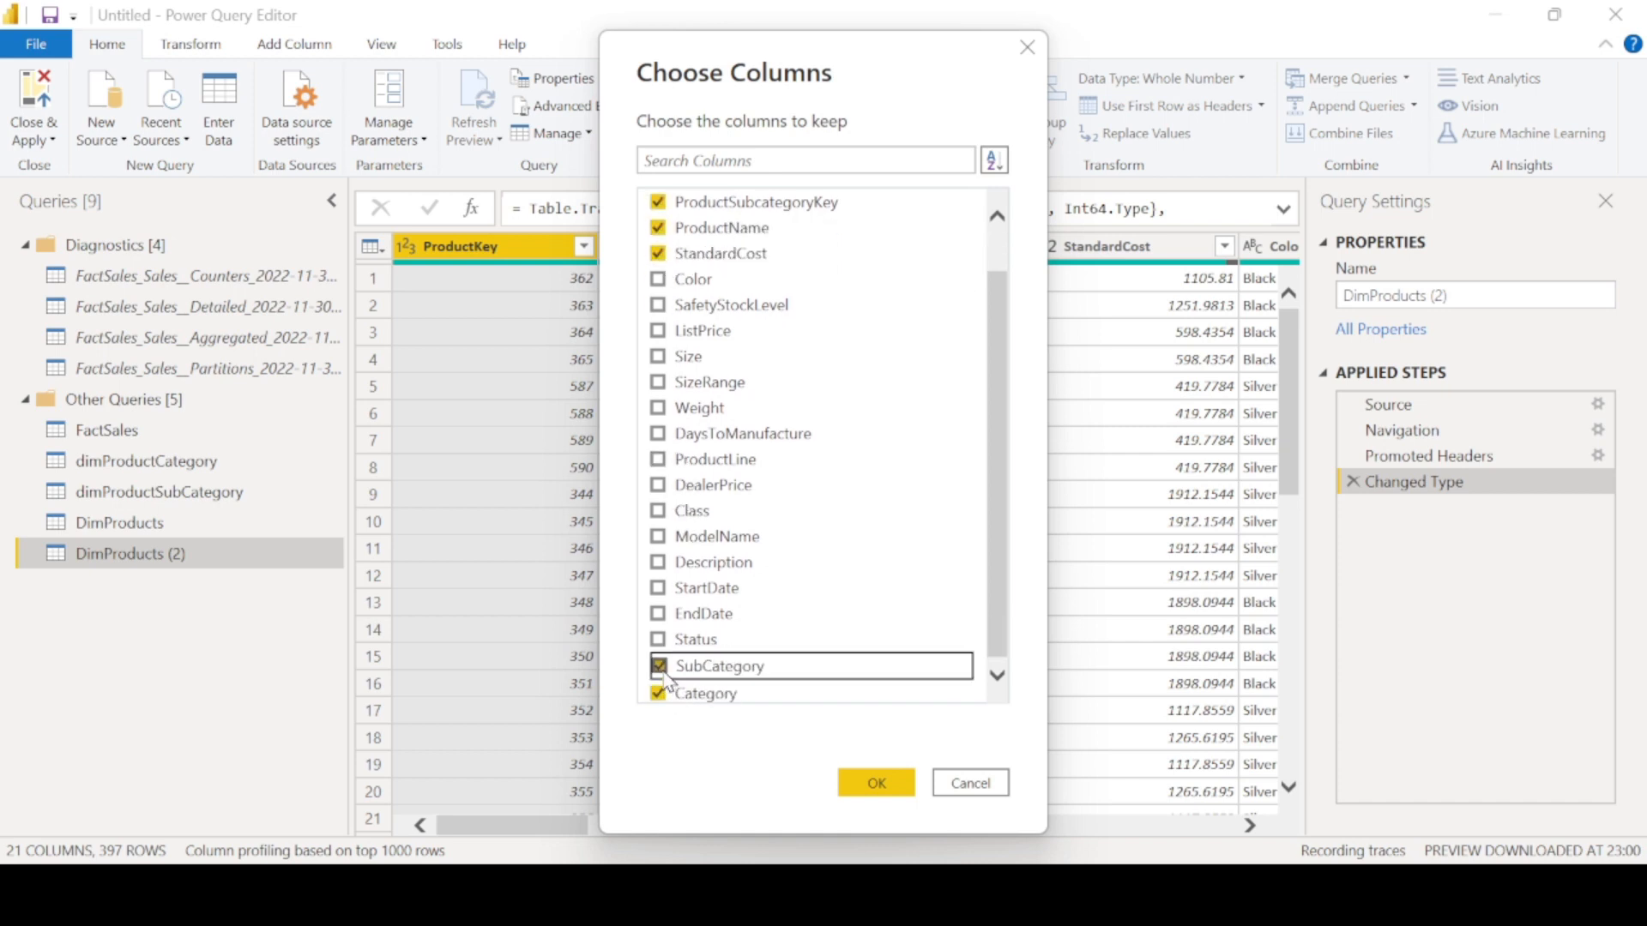
pyautogui.scroll(1, 728, 362)
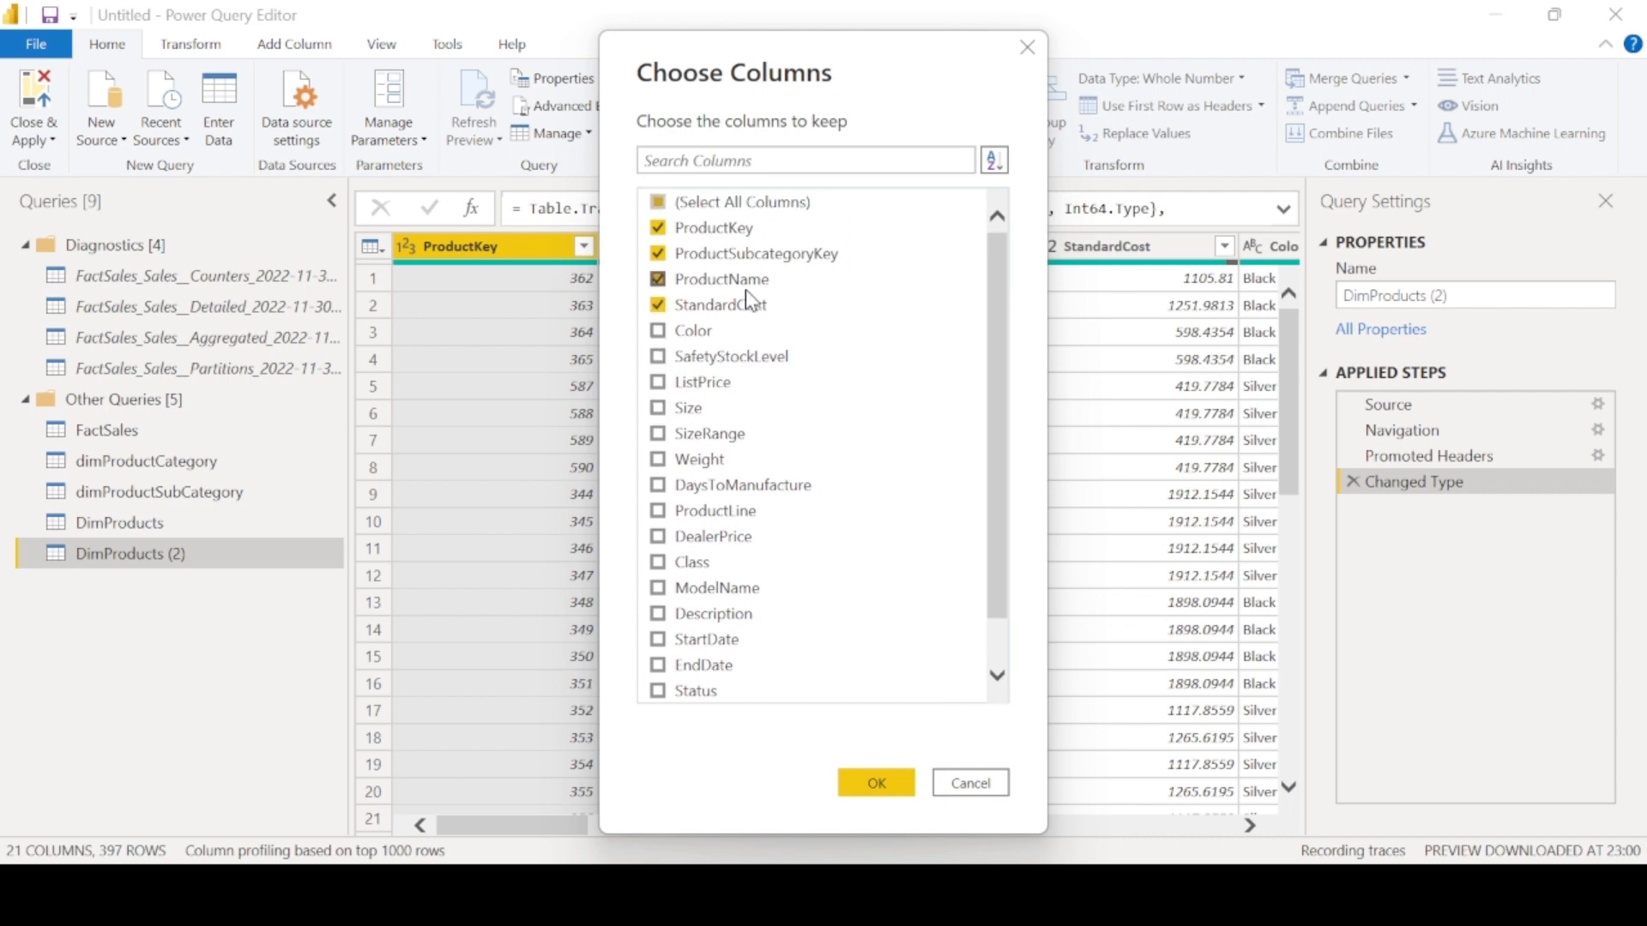
pyautogui.click(880, 785)
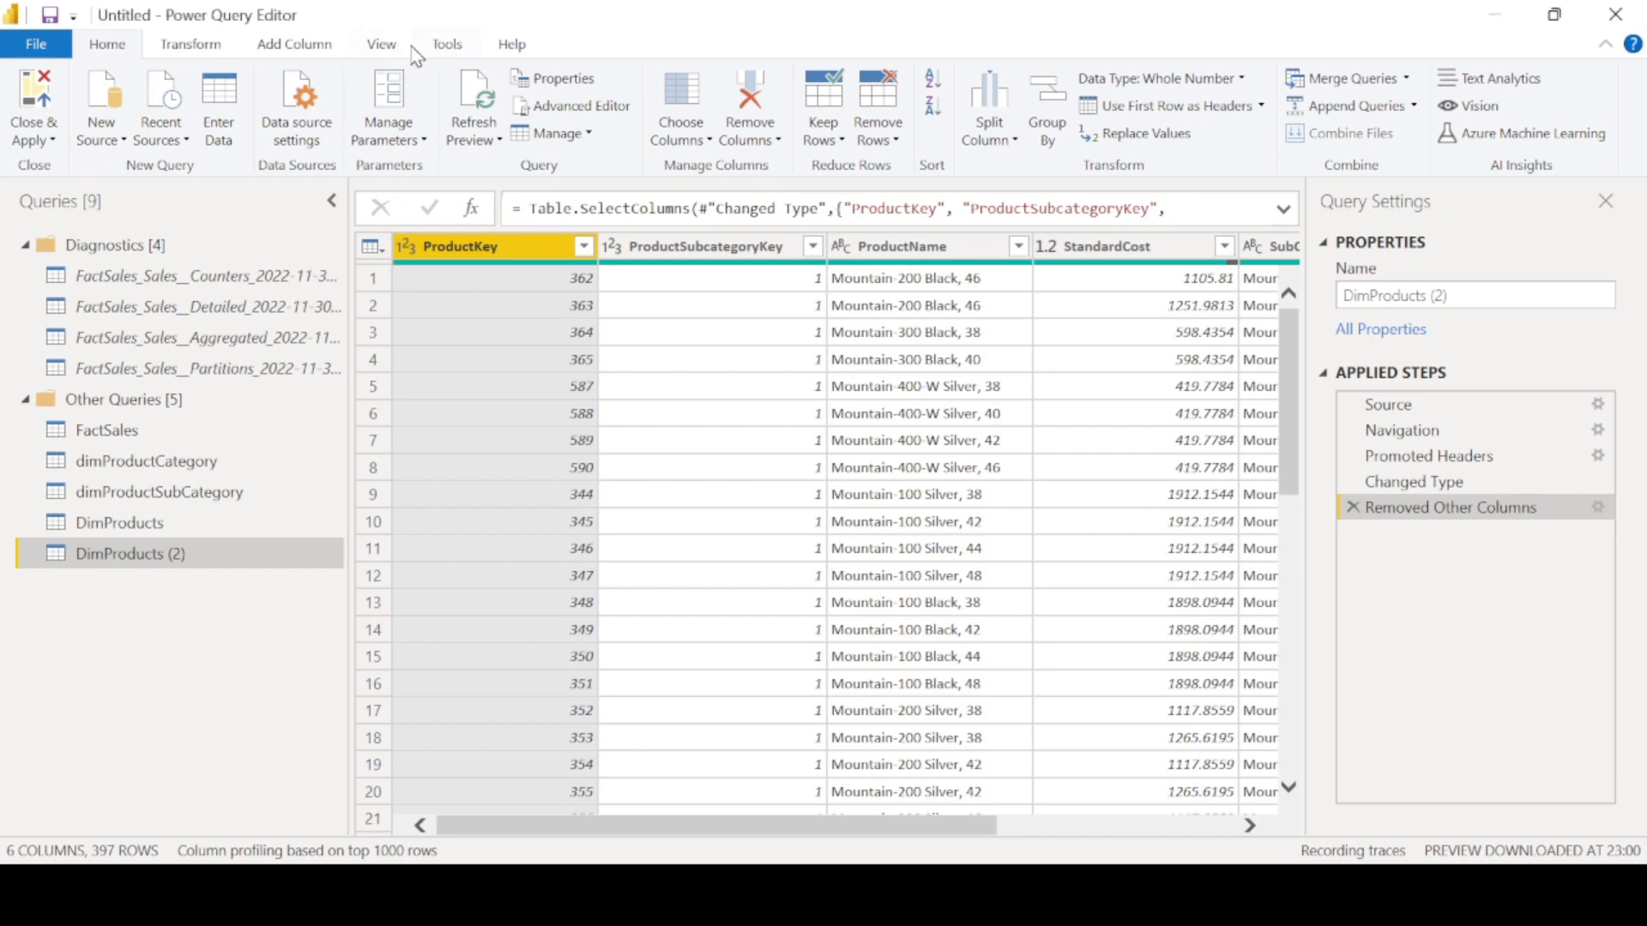
# - Stop the diagnostics session
pyautogui.click(444, 44)
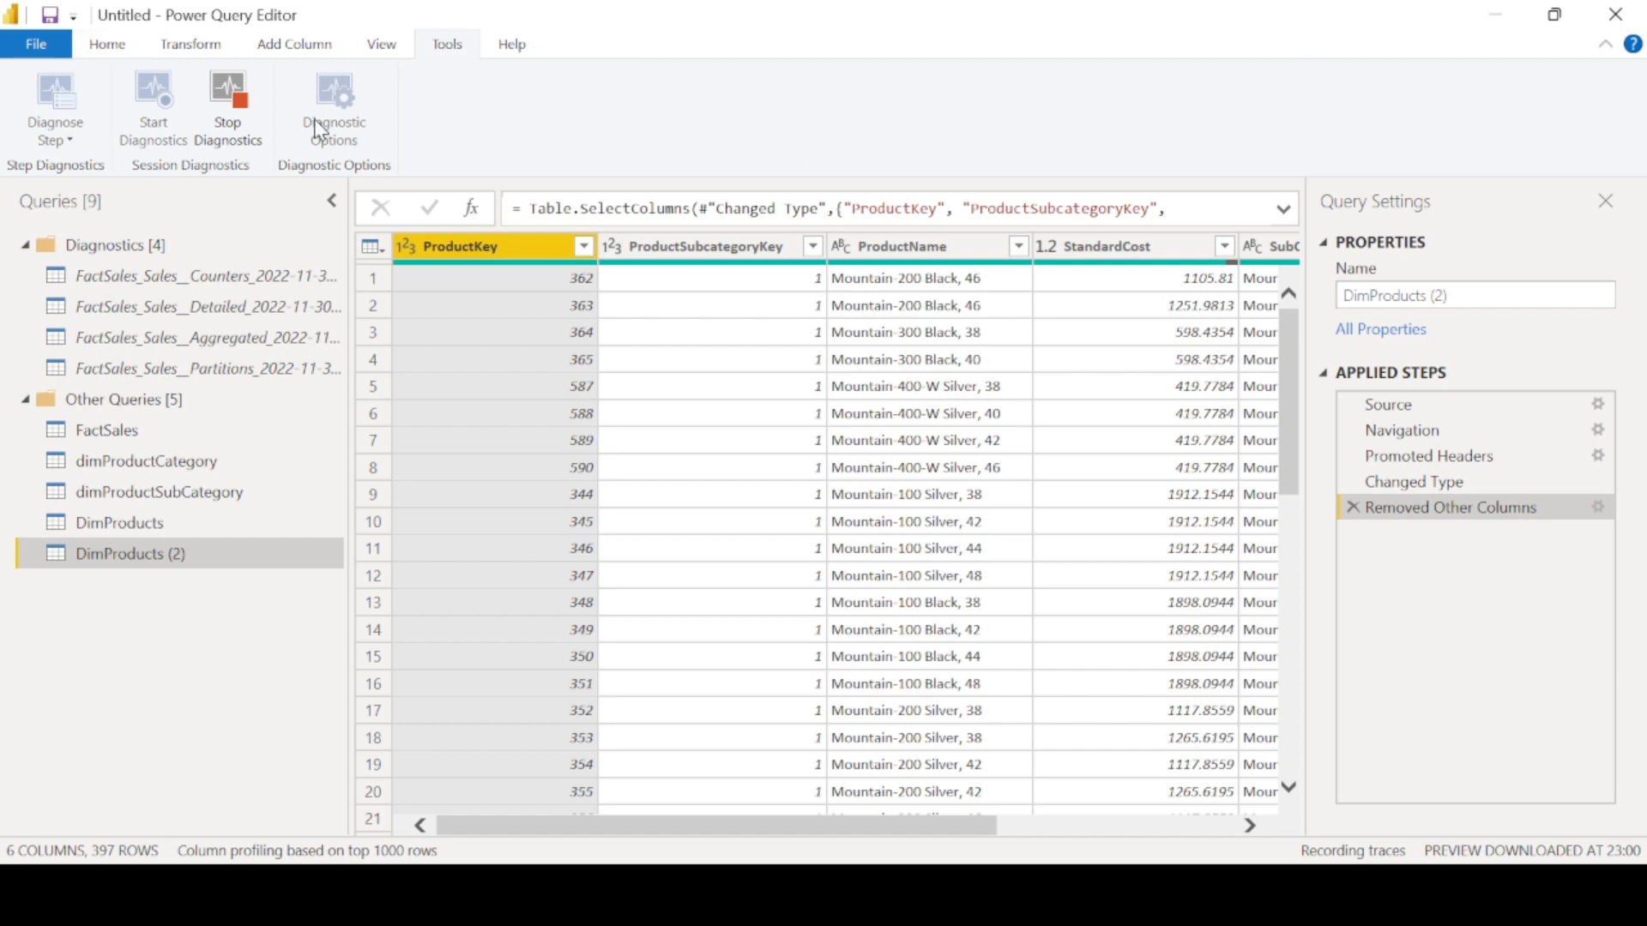
pyautogui.click(233, 127)
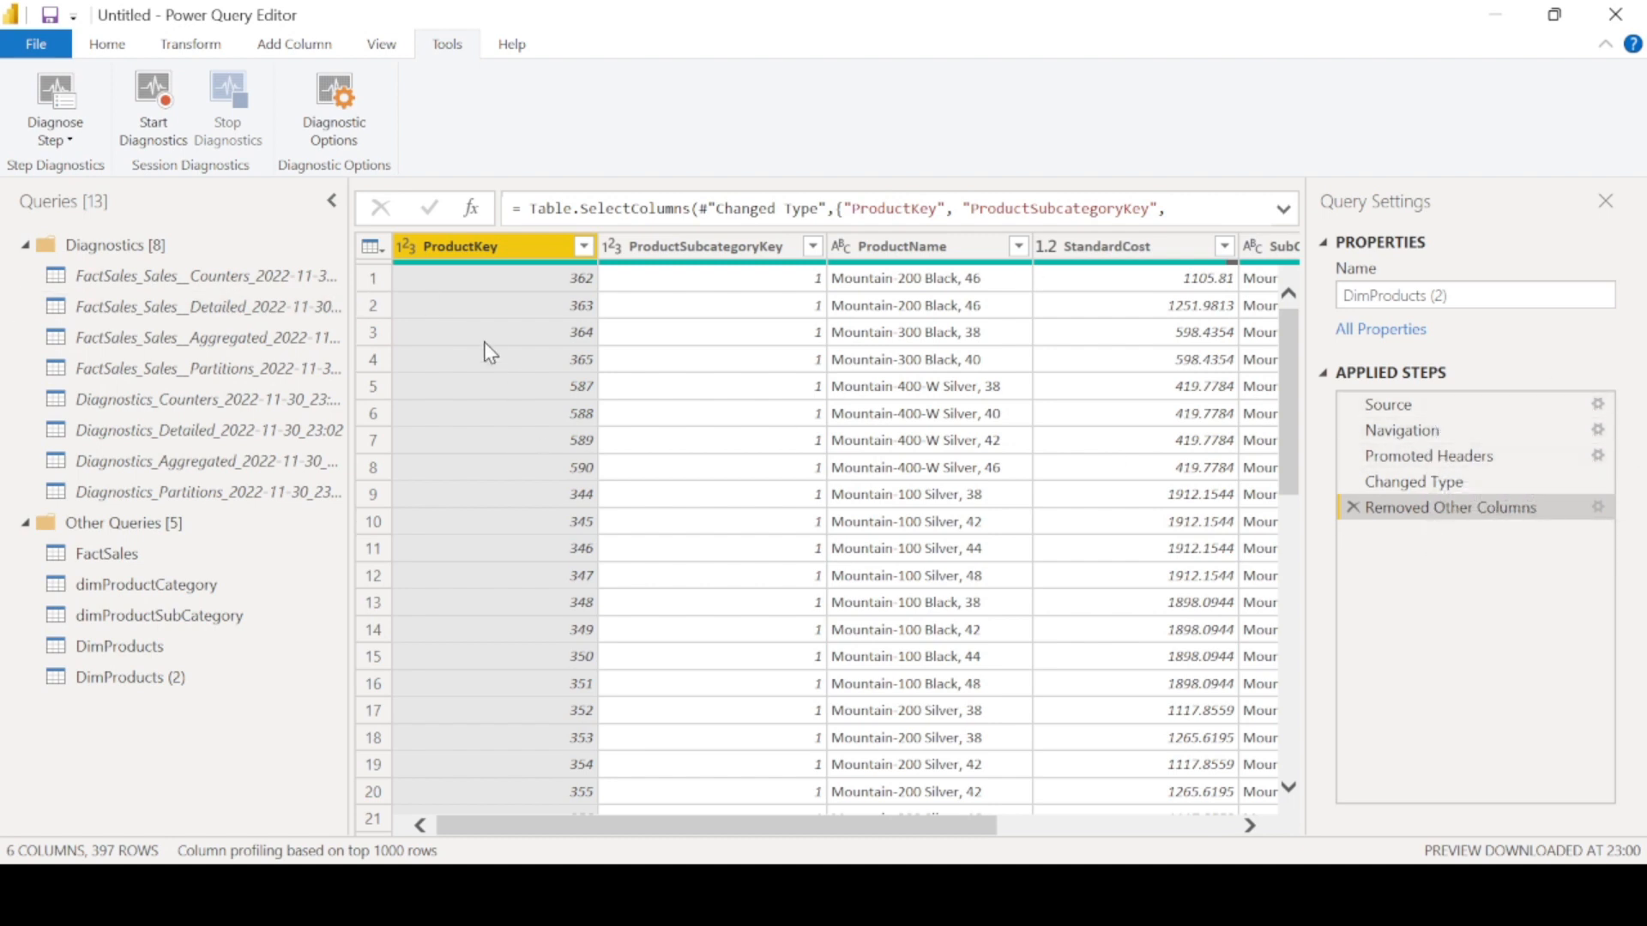
pyautogui.moveTo(346, 300); pyautogui.dragTo(464, 318)
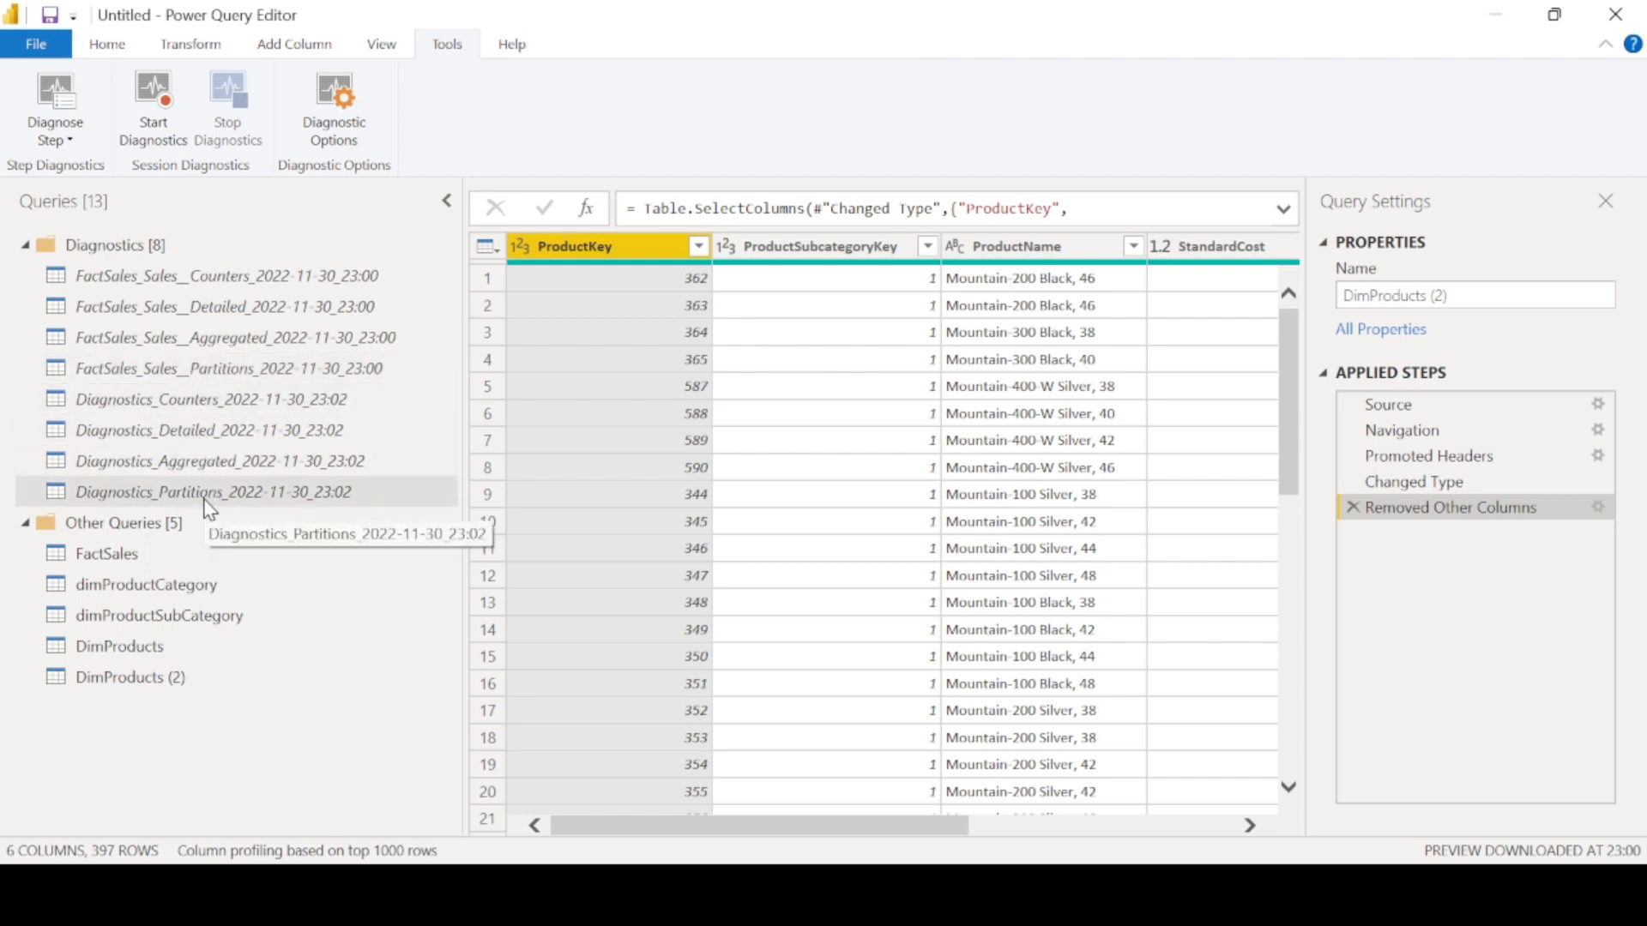
# - Review the Query Diagnostics options, including diagnostics level and additional diagnostics settings
pyautogui.click(36, 43)
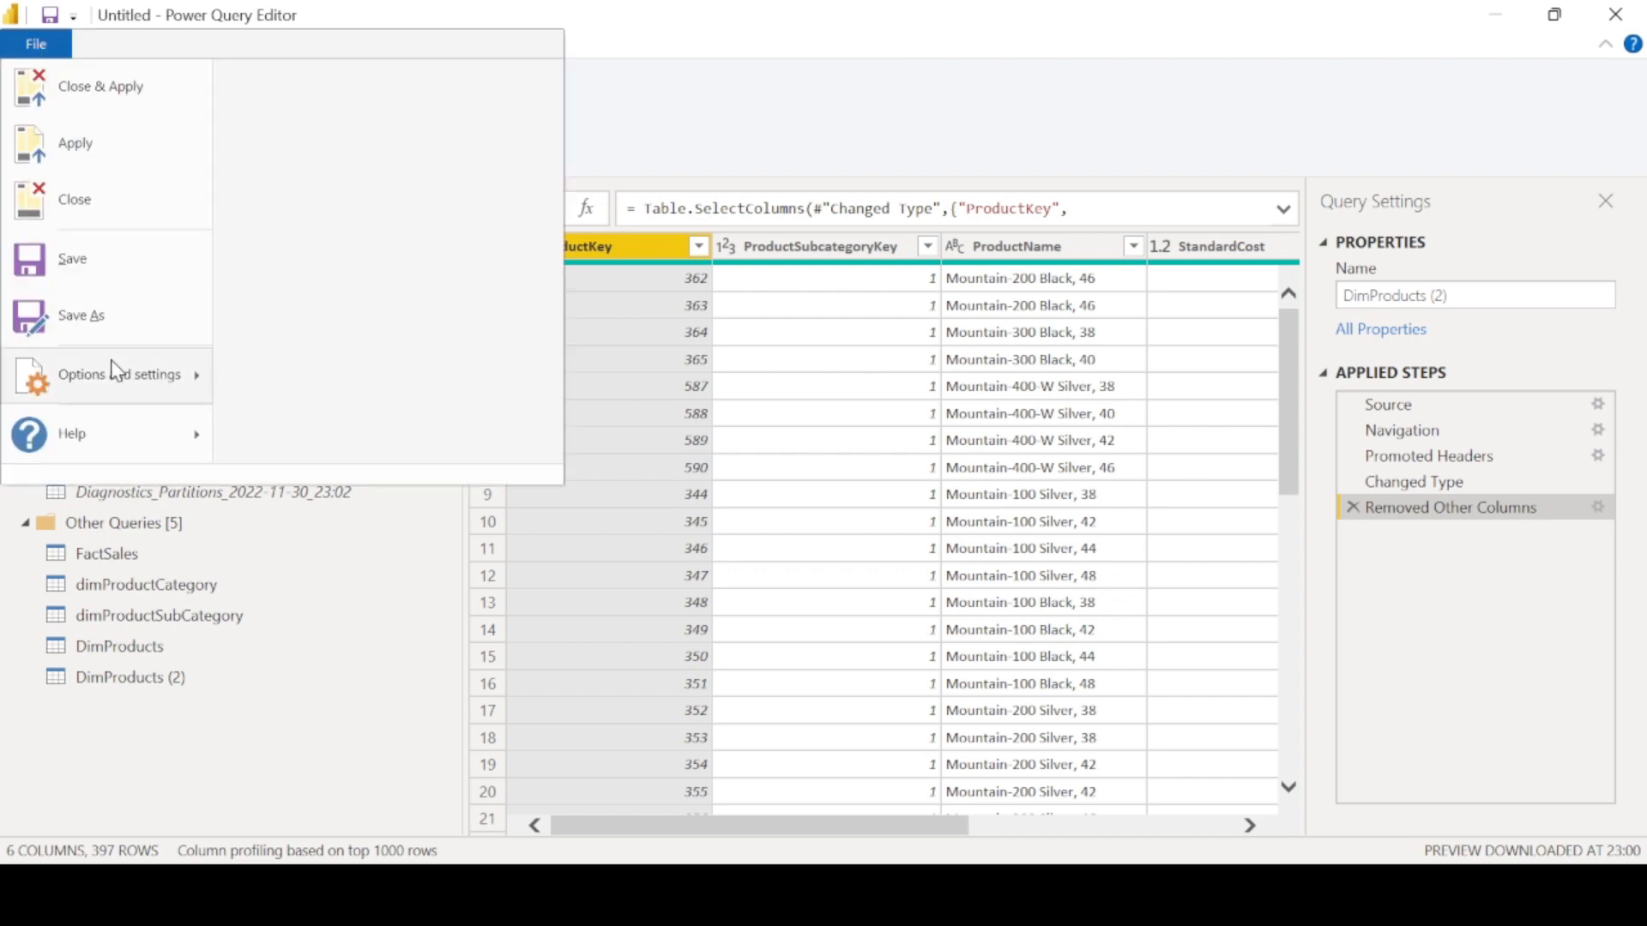
pyautogui.moveTo(169, 381)
pyautogui.click(296, 120)
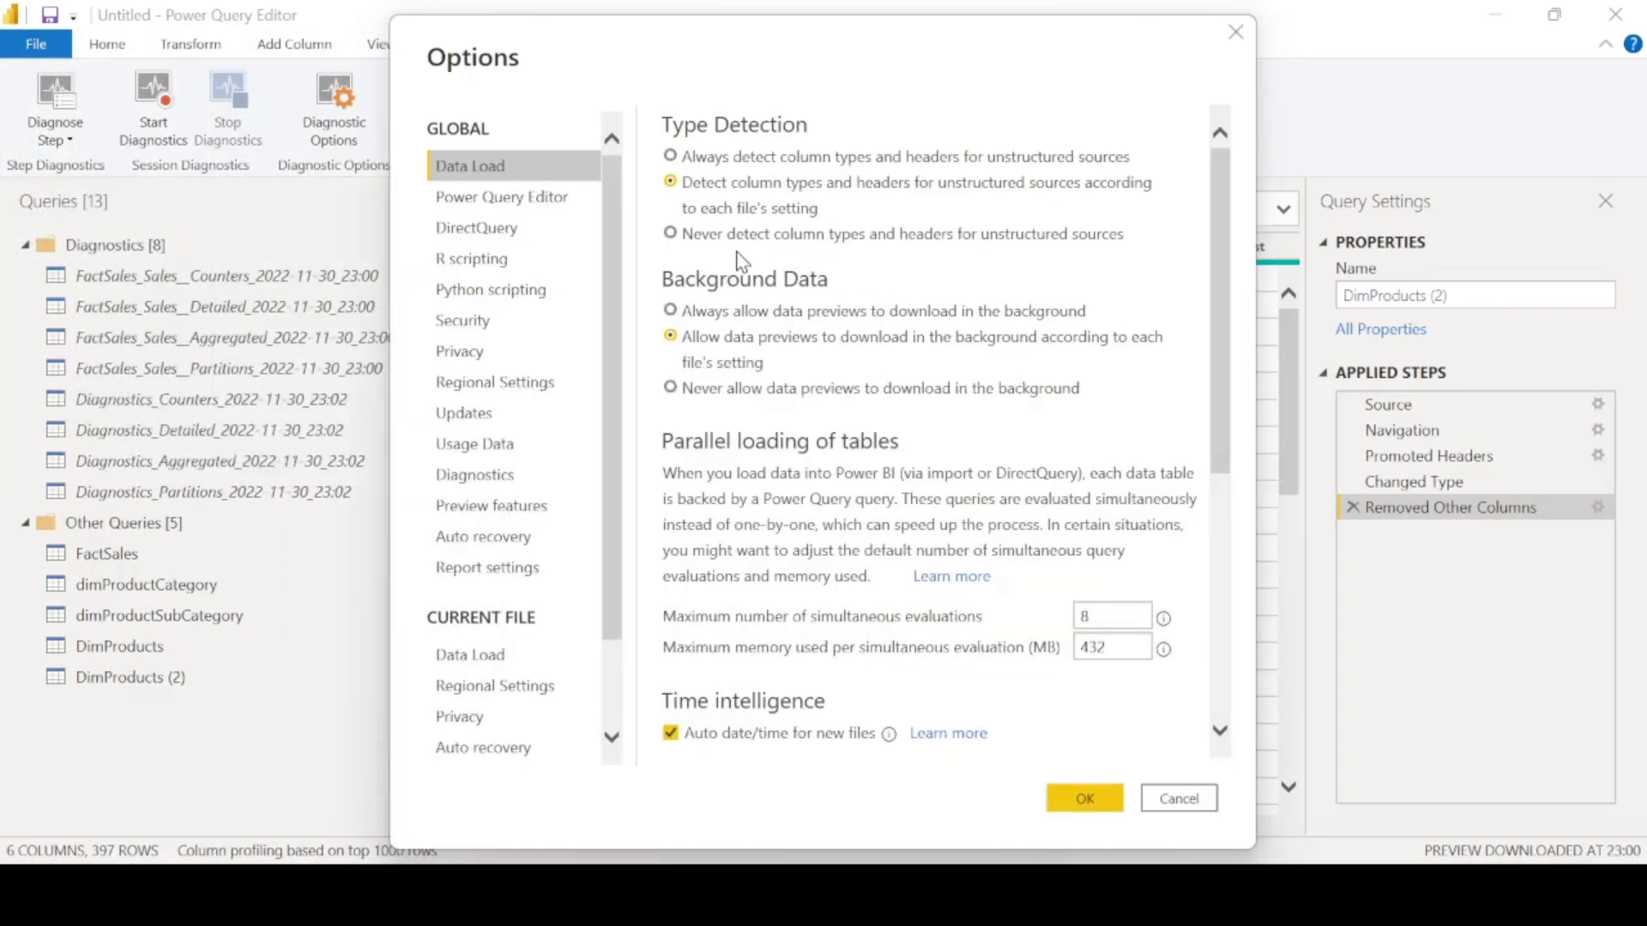
pyautogui.click(472, 480)
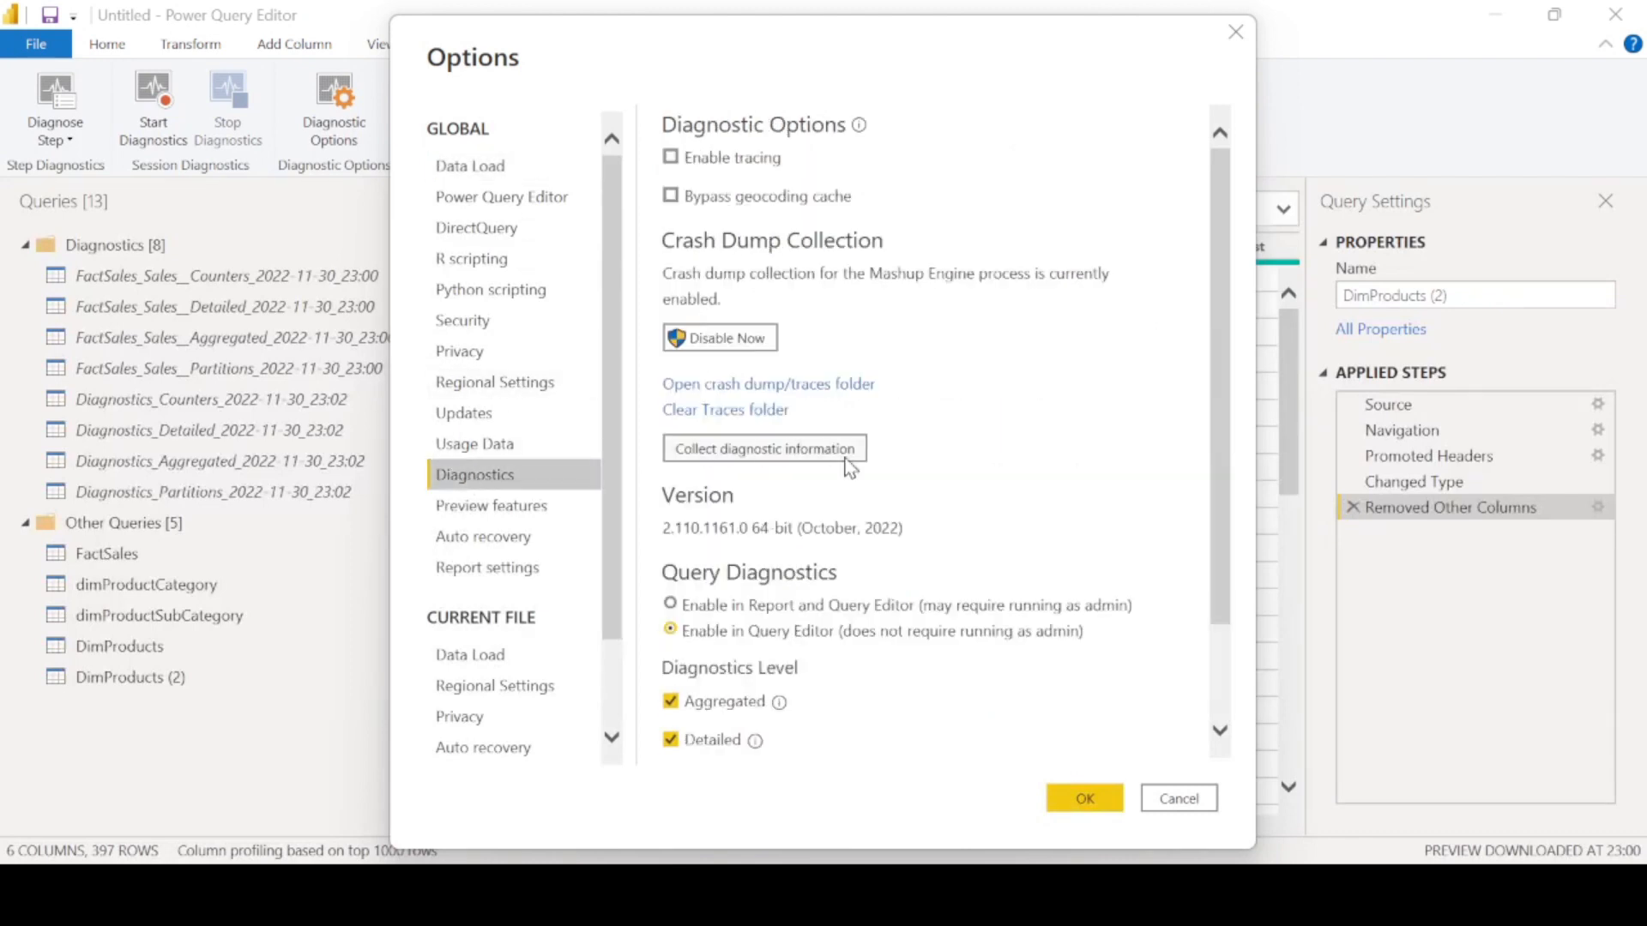
pyautogui.scroll(-2, 948, 519)
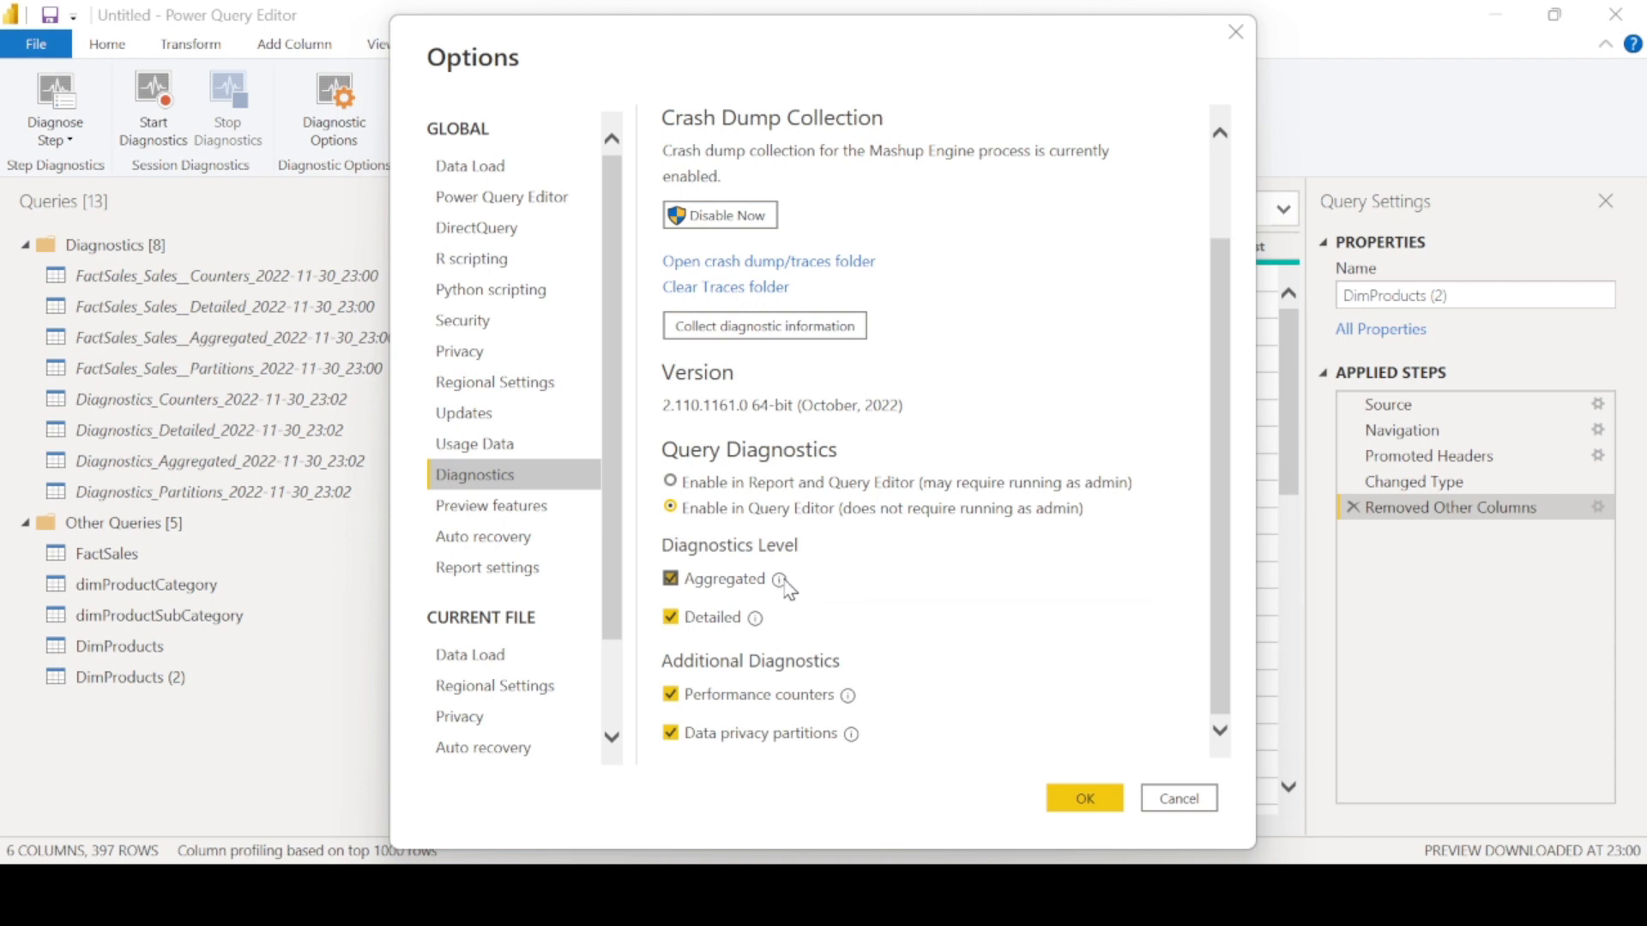
pyautogui.moveTo(780, 581)
pyautogui.click(850, 701)
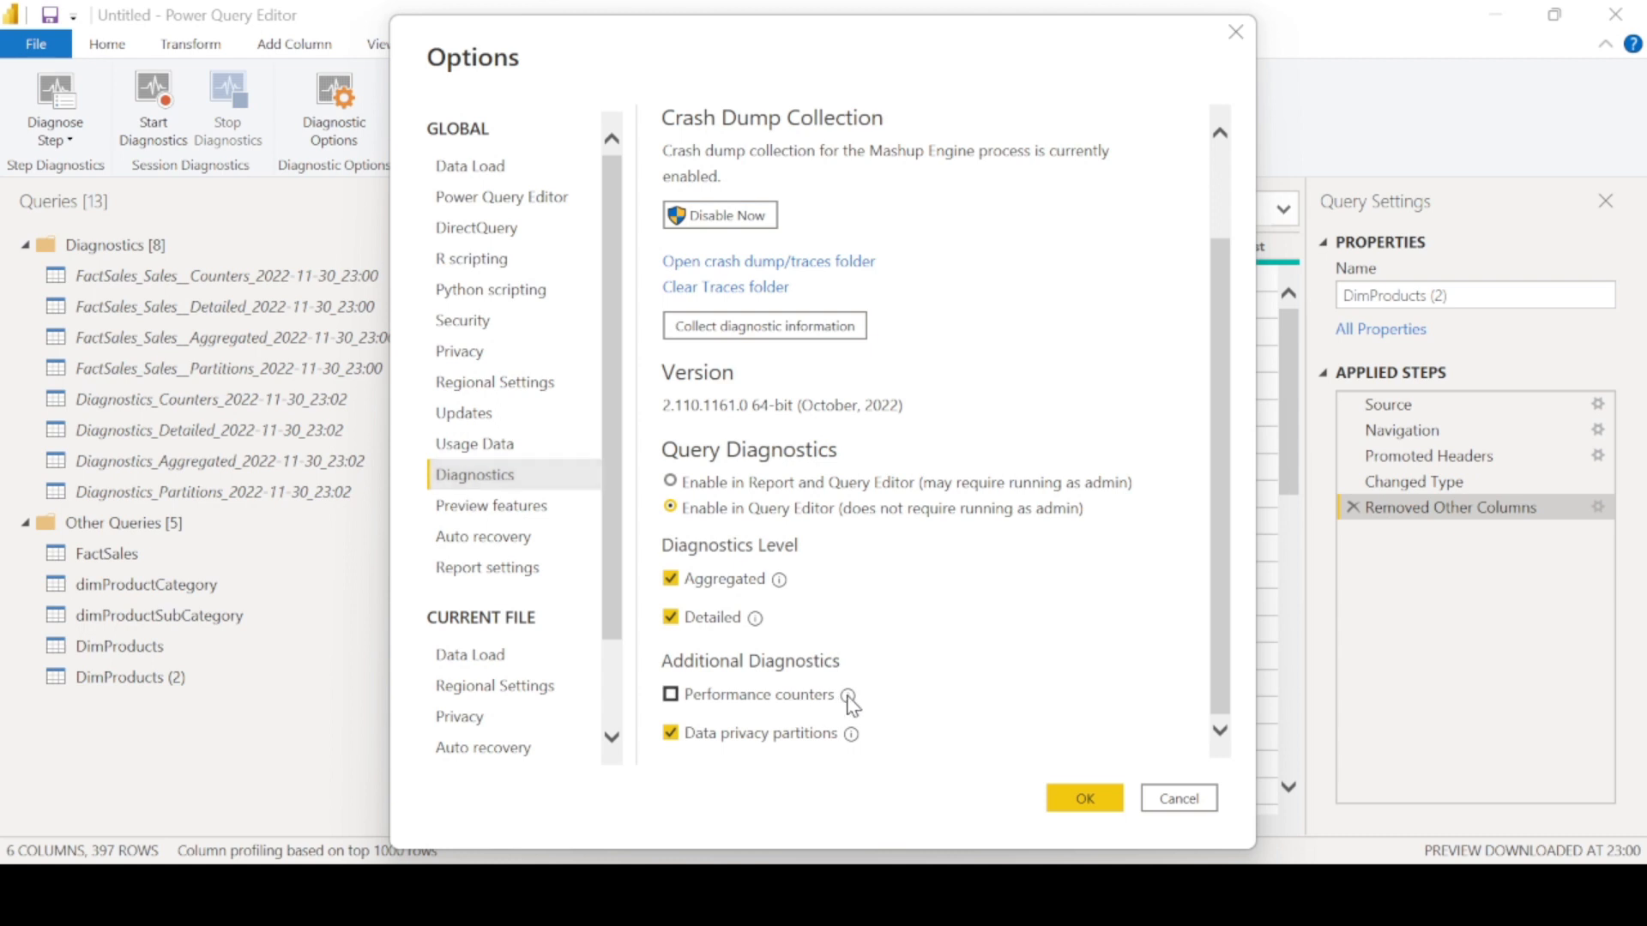
pyautogui.click(849, 701)
pyautogui.moveTo(851, 704)
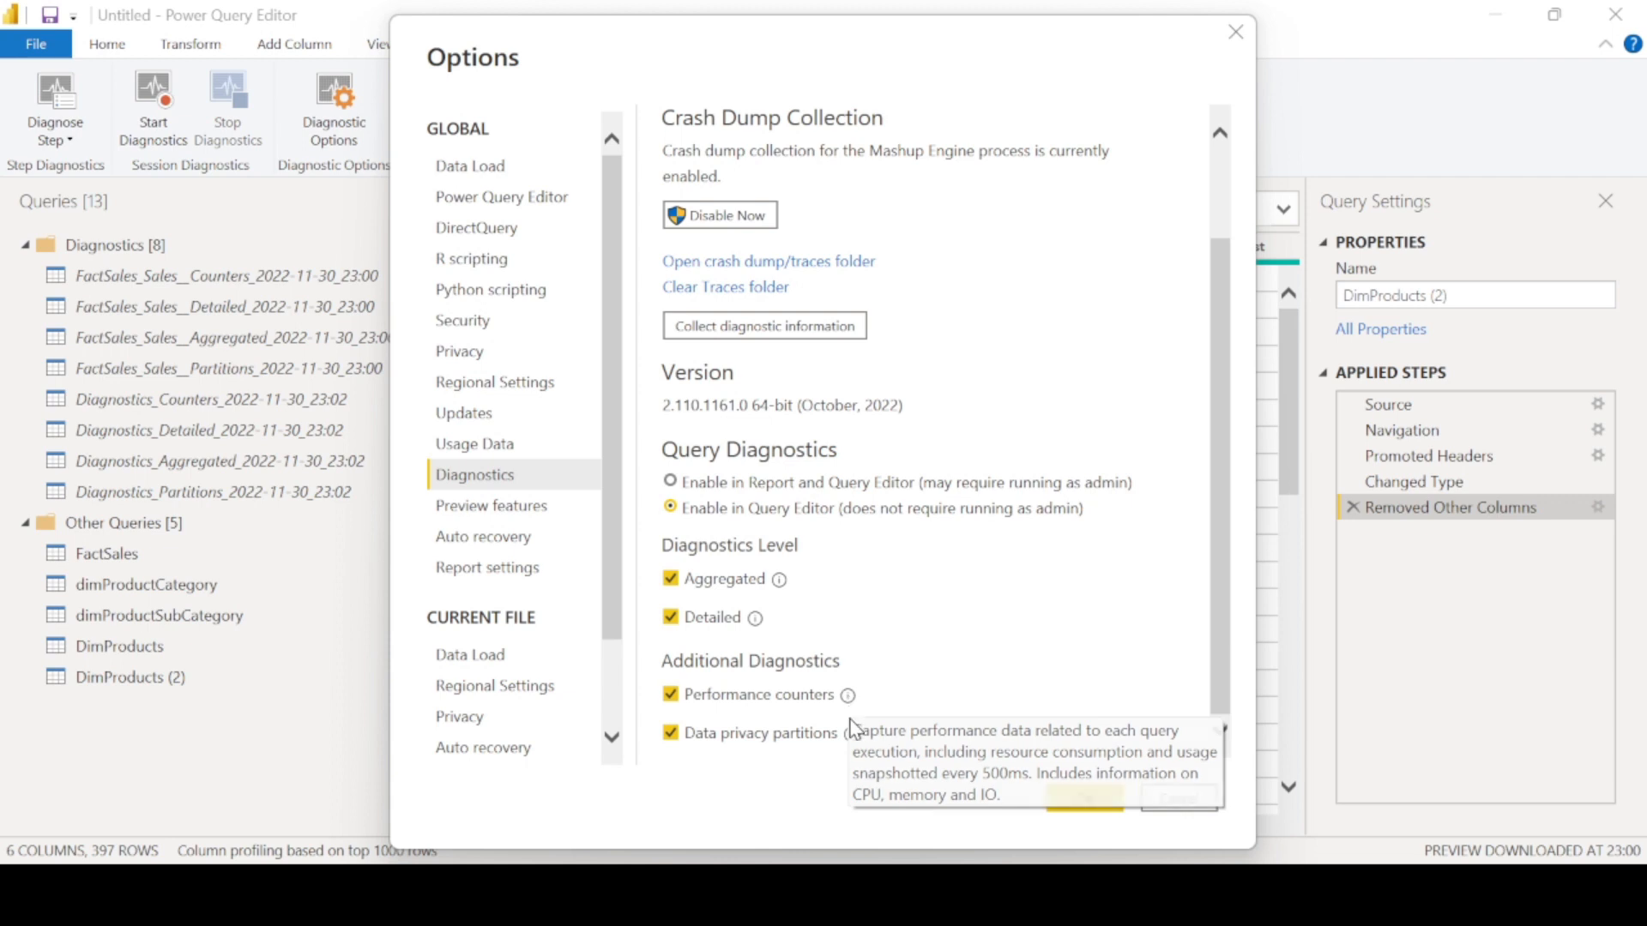
pyautogui.moveTo(851, 734)
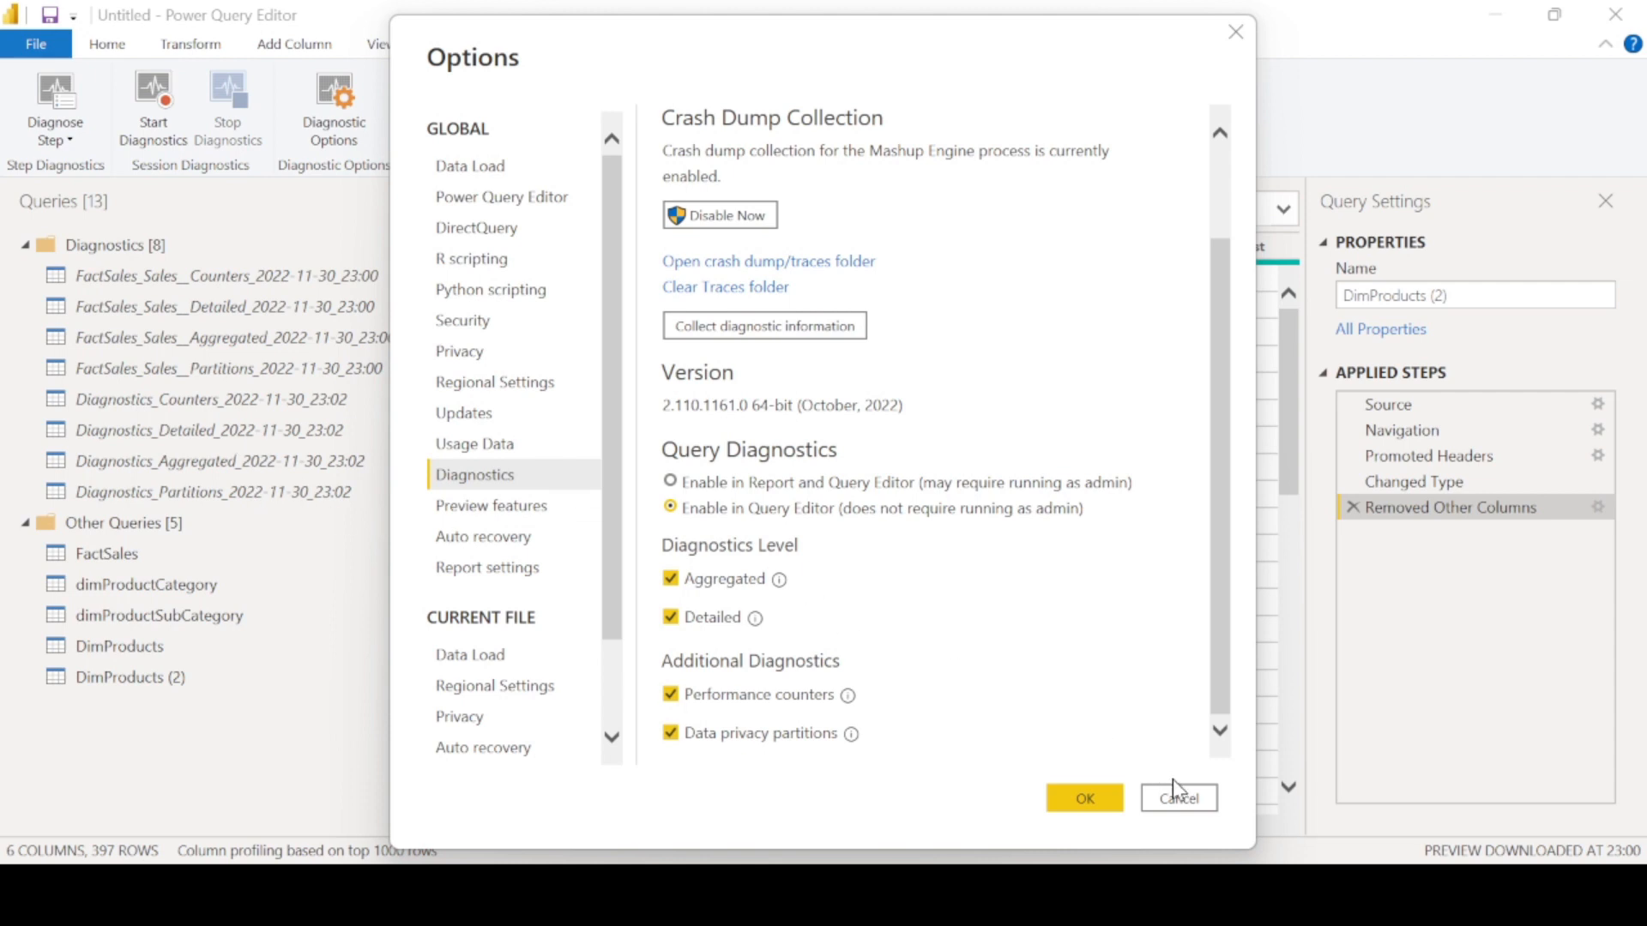
pyautogui.click(1195, 802)
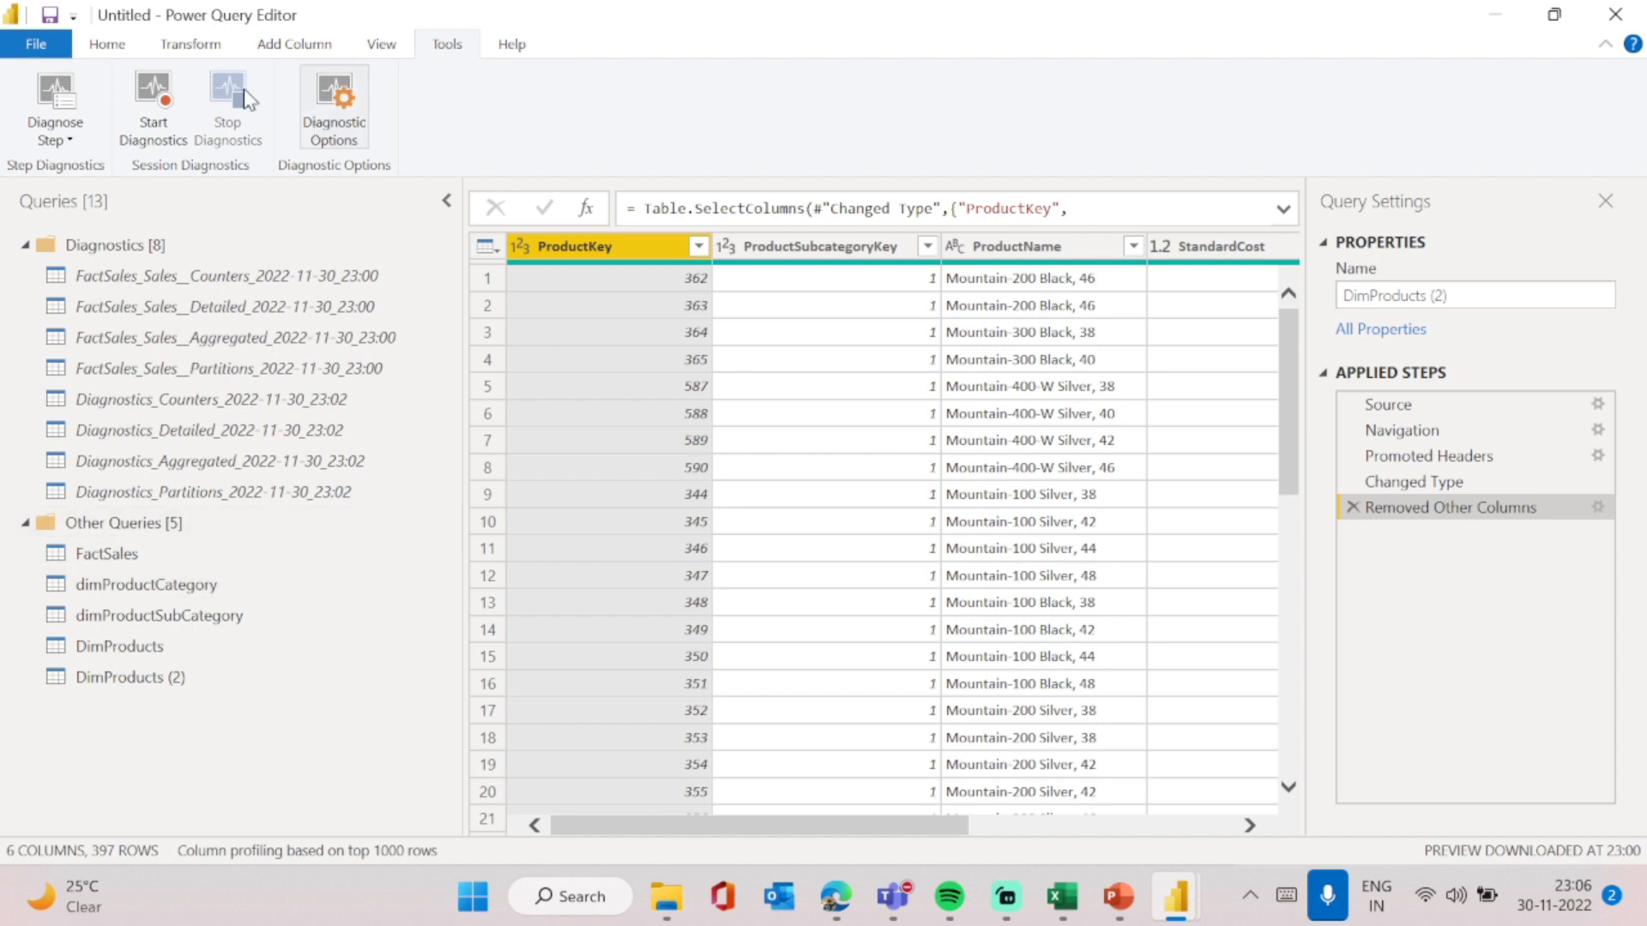
# - Close and apply the Power Query changes to load the queries into the report
pyautogui.click(107, 44)
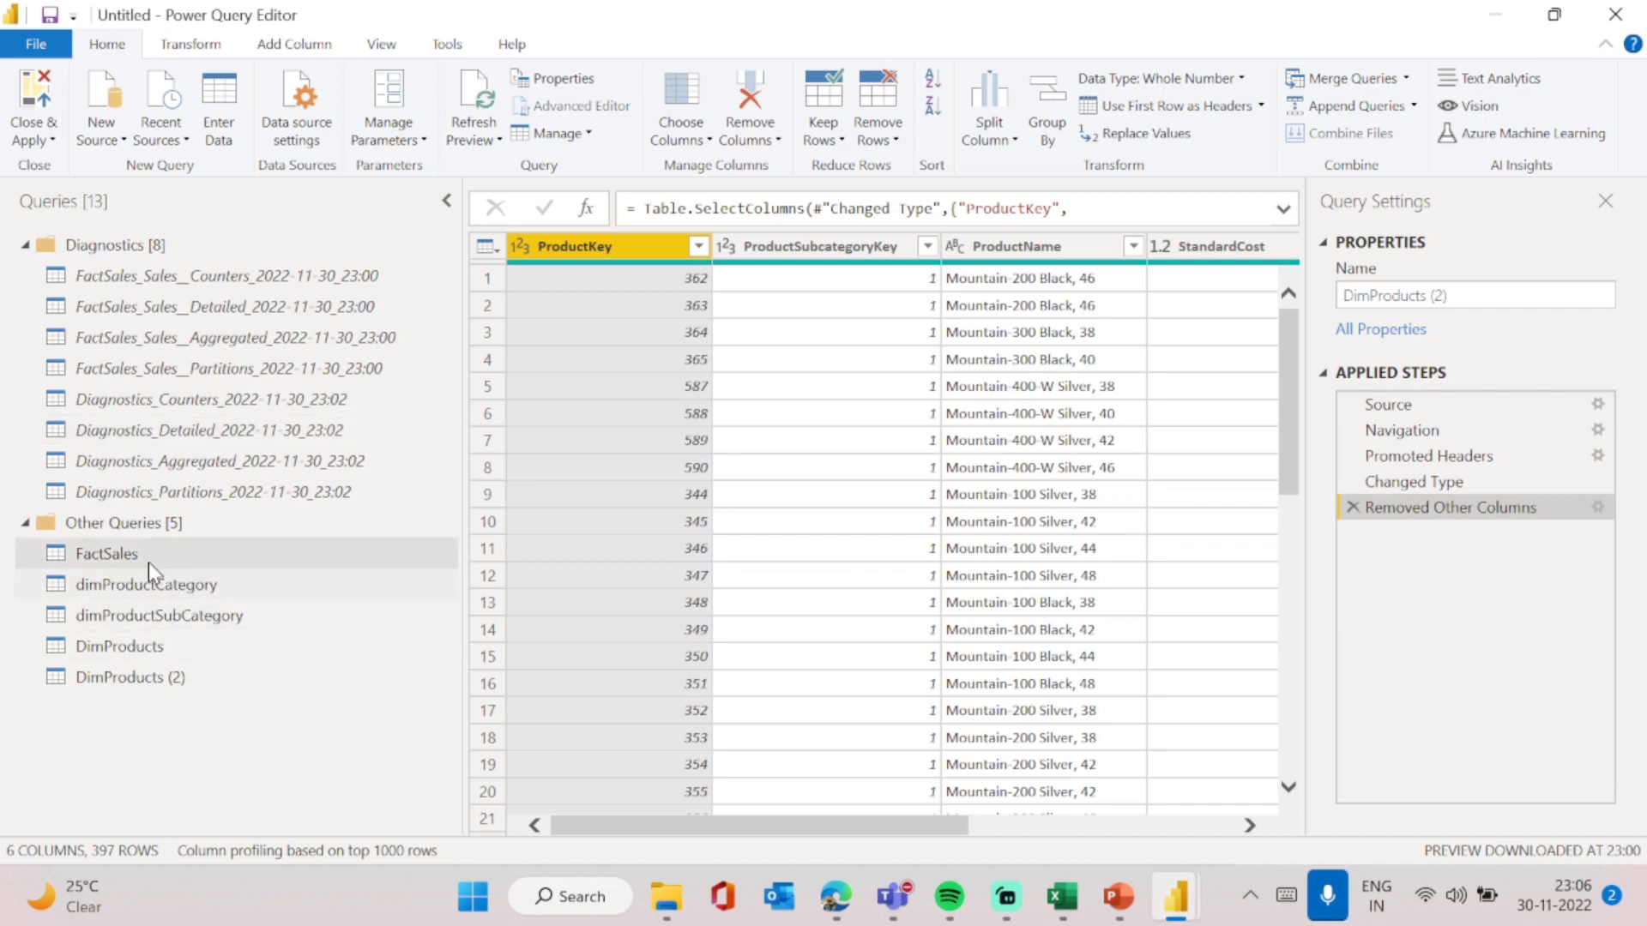
pyautogui.rightClick(163, 677)
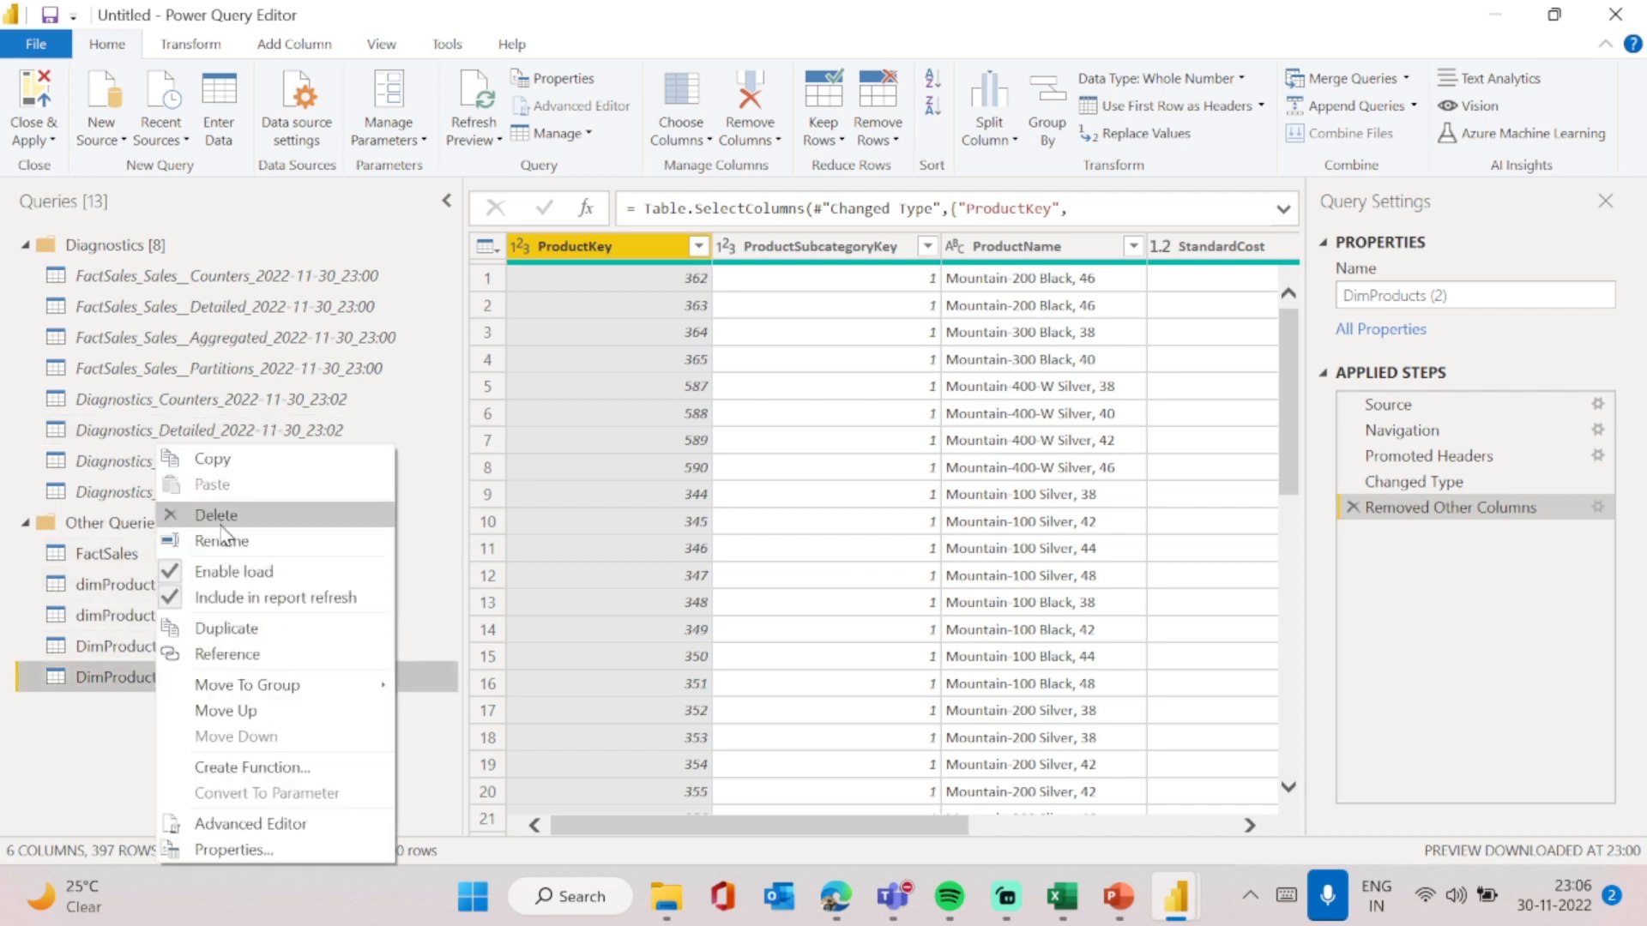
pyautogui.click(137, 741)
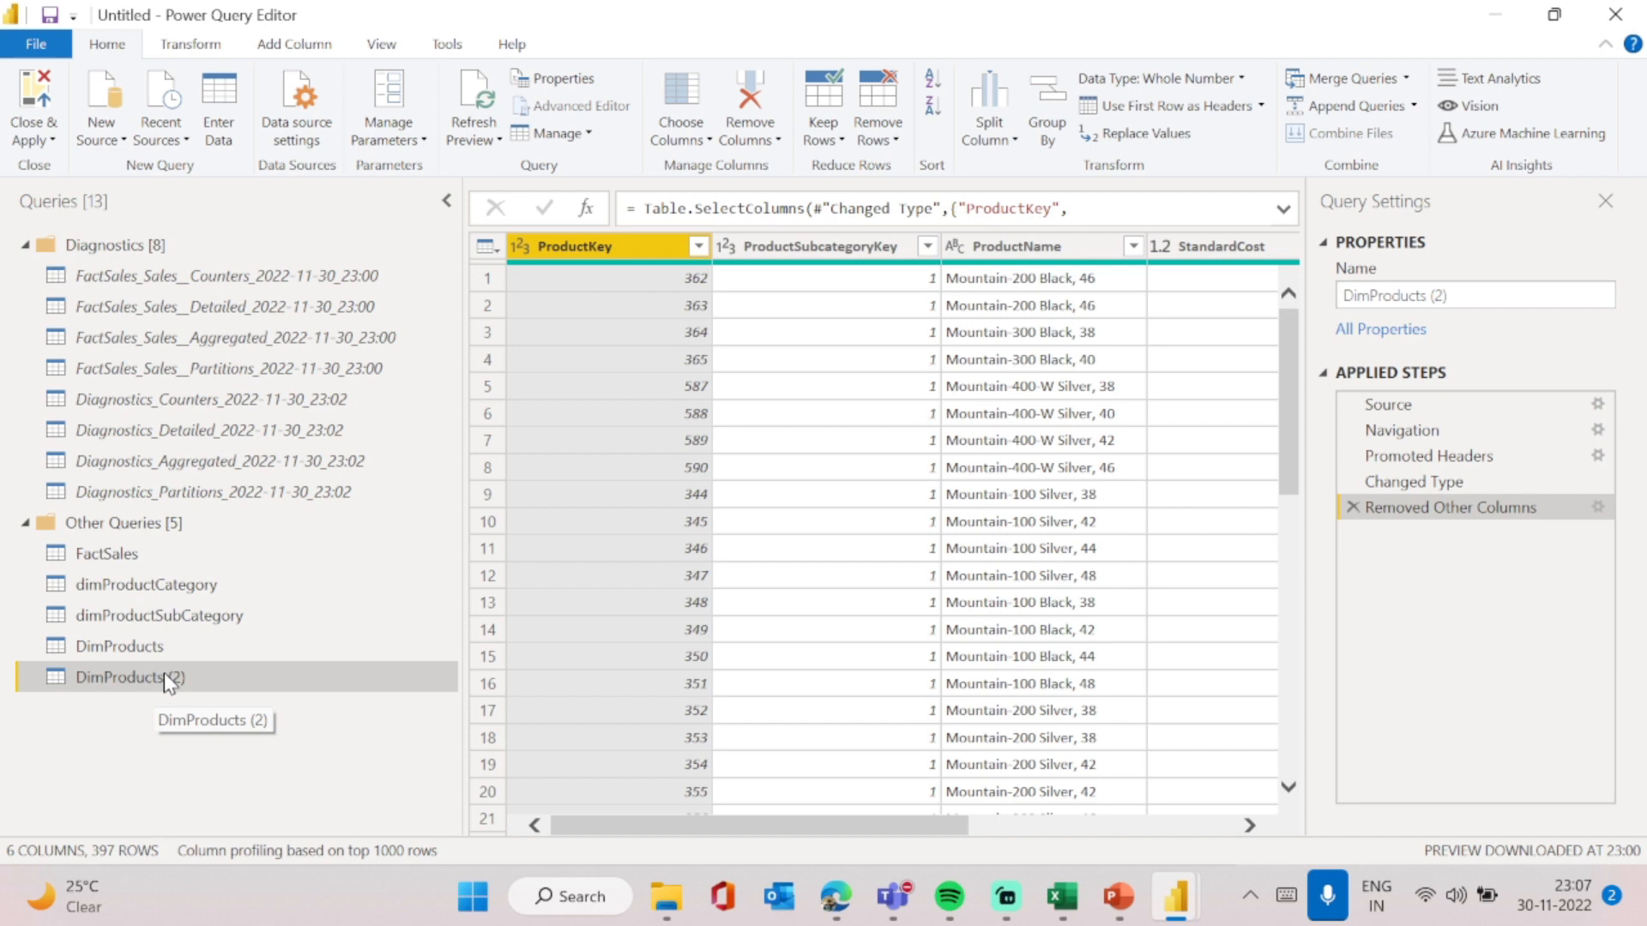
pyautogui.click(37, 140)
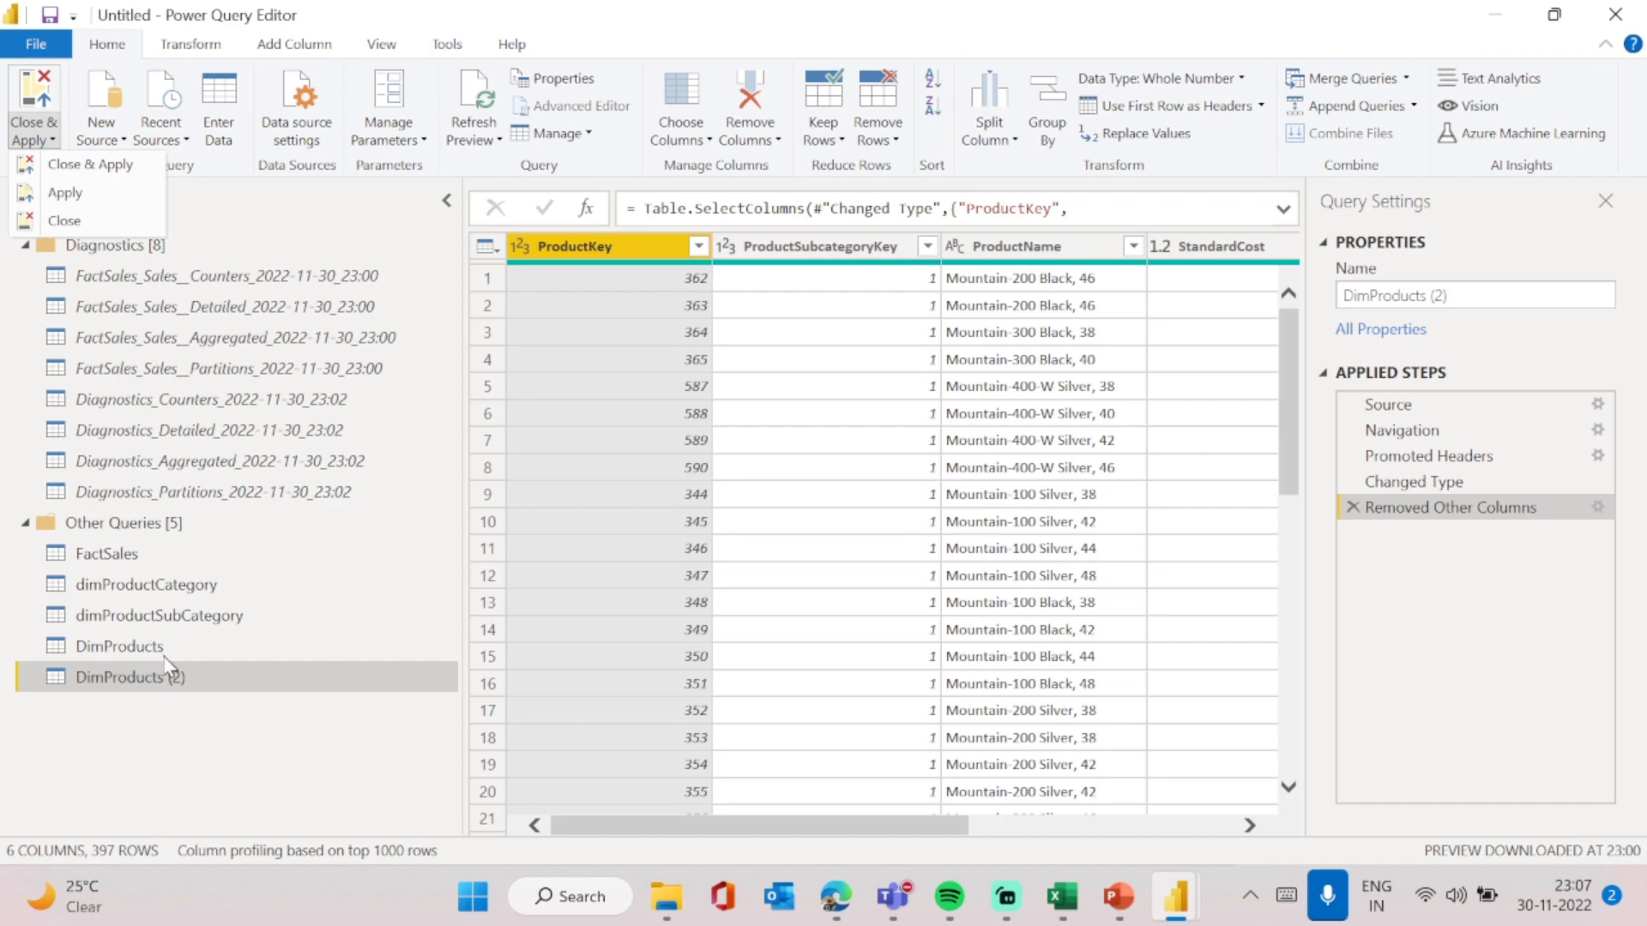
pyautogui.click(91, 165)
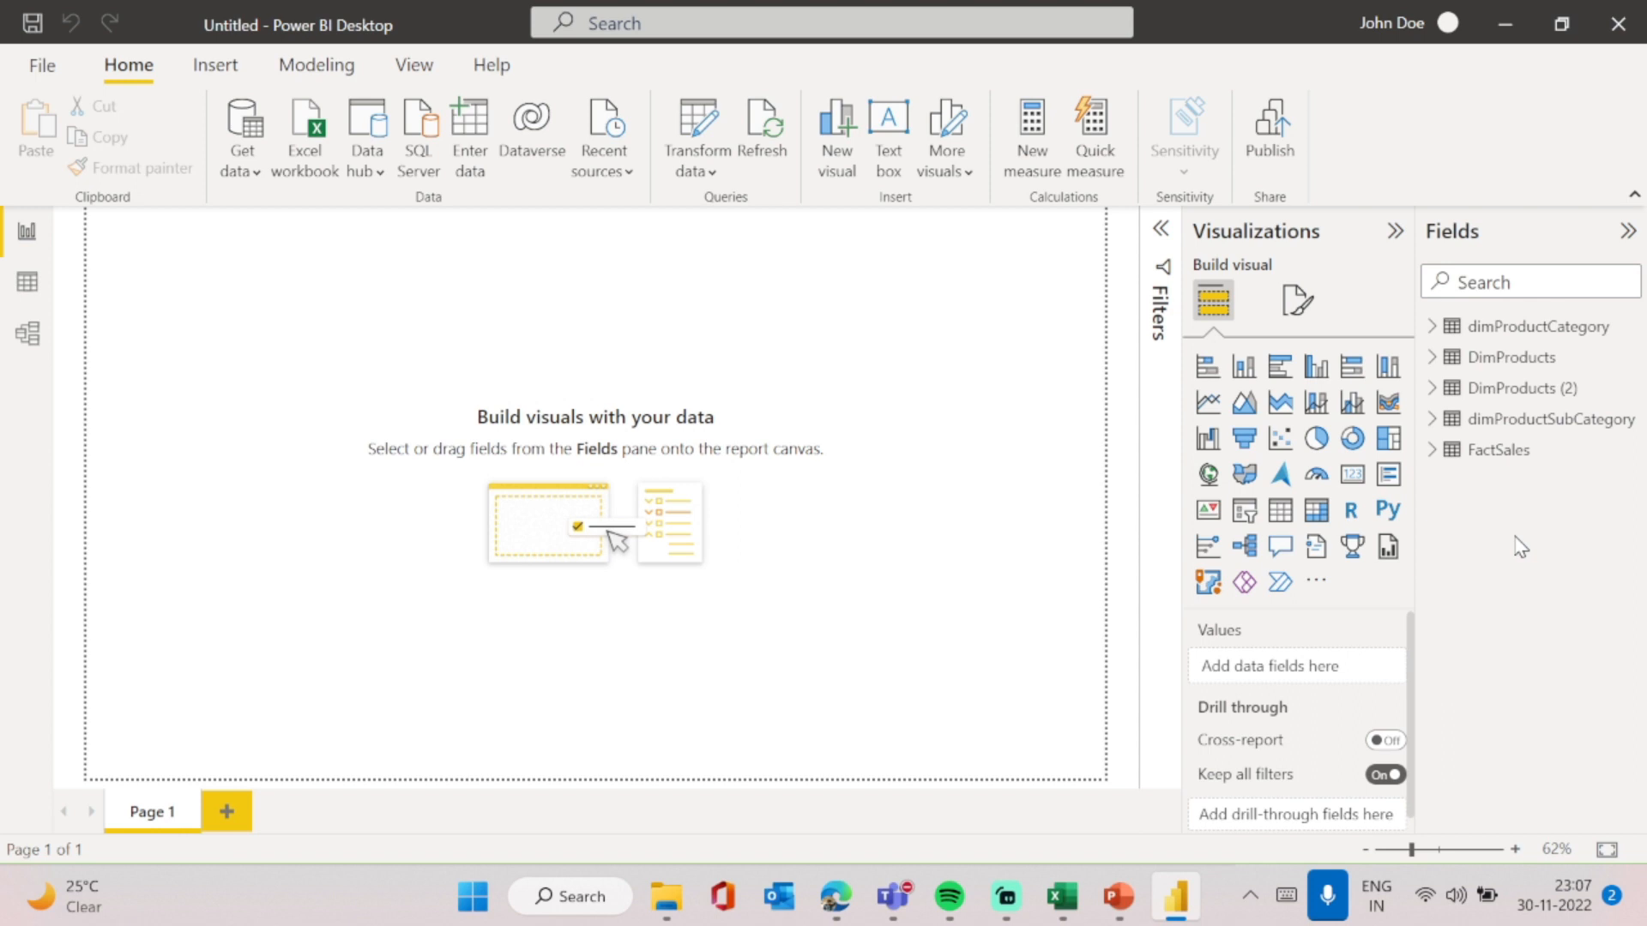
# - Look over the loaded tables in the data and model views before returning to the report view
pyautogui.click(26, 282)
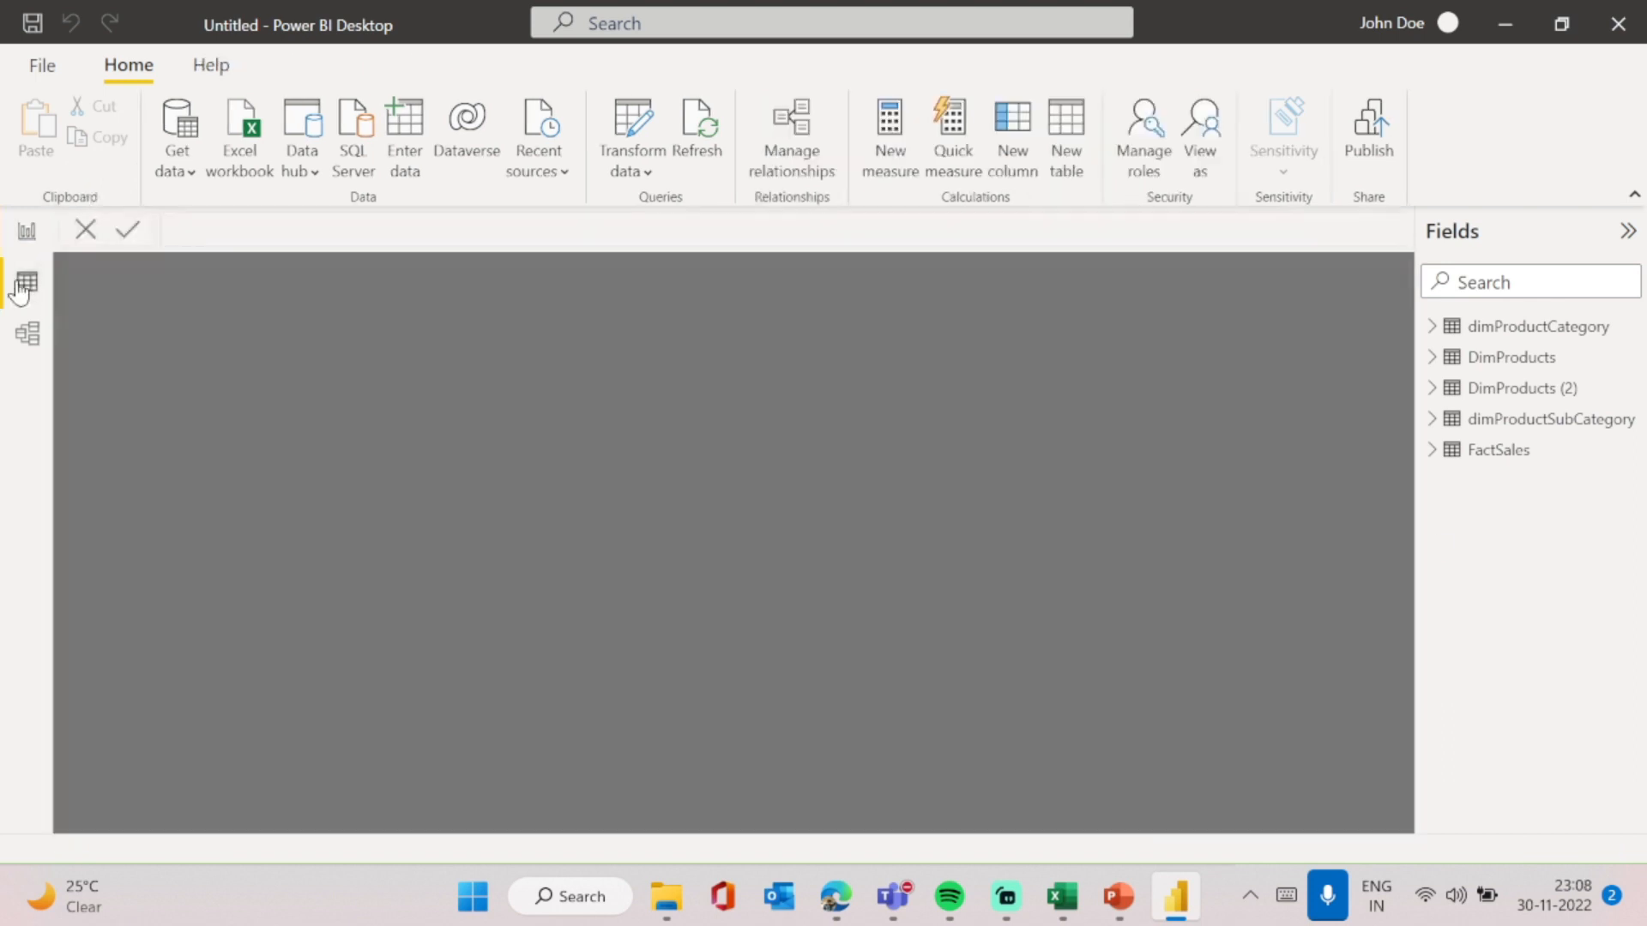
pyautogui.click(34, 333)
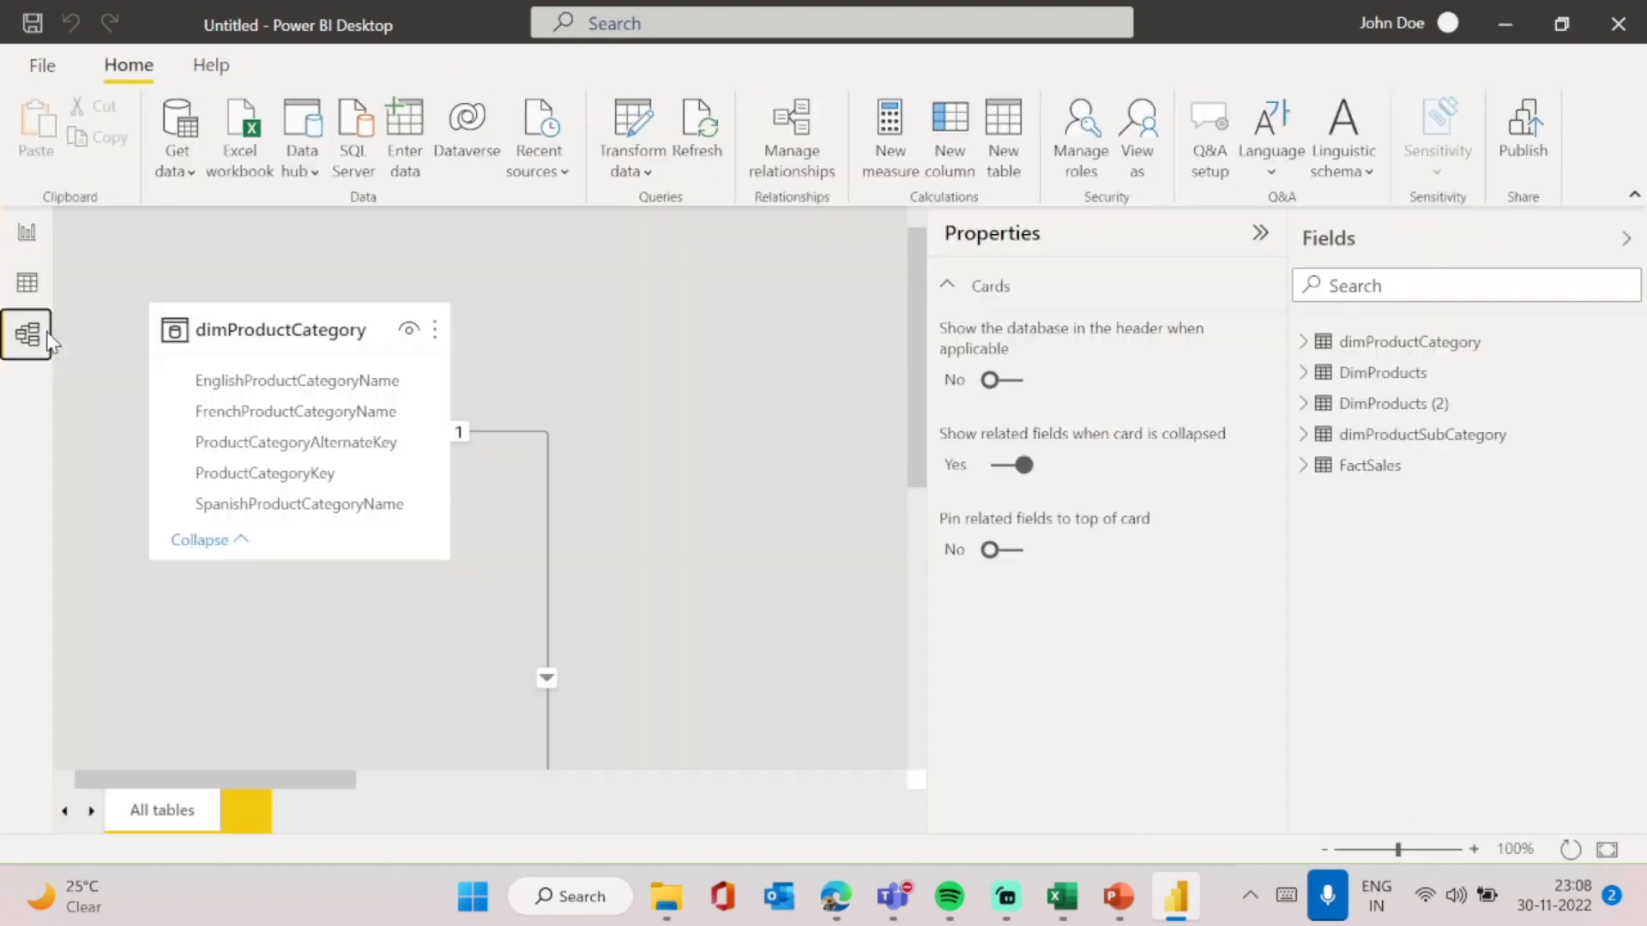
pyautogui.click(28, 232)
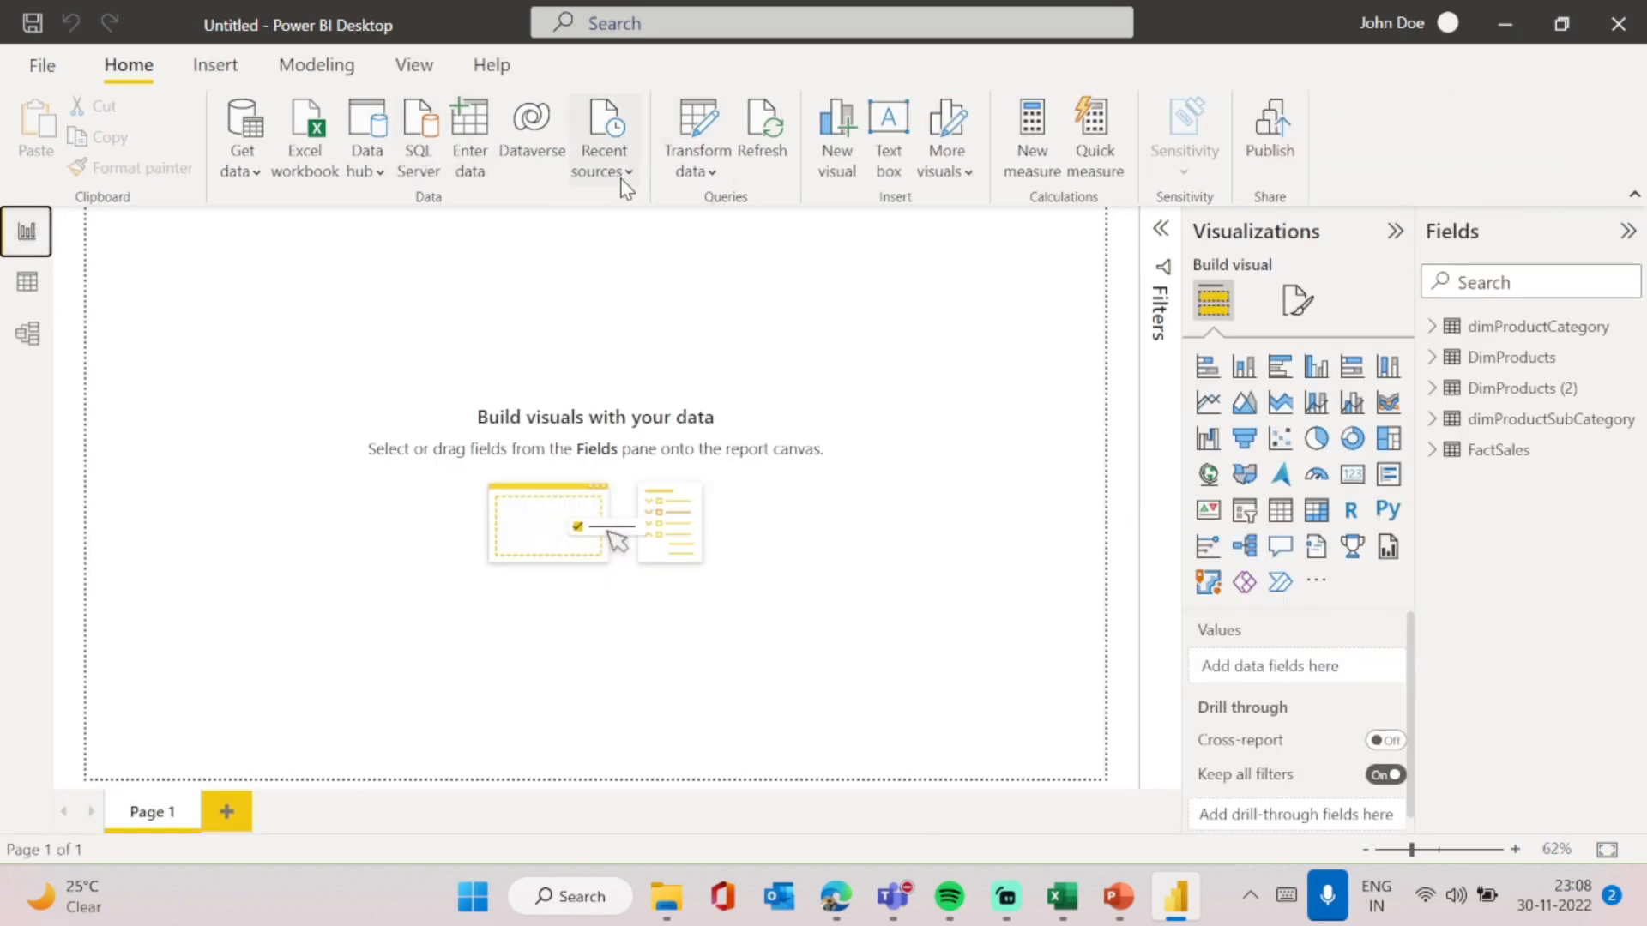
# - Reopen the Power Query Editor and open the Diagnostics_Detailed_2022-11-30_23:02 query
pyautogui.click(705, 174)
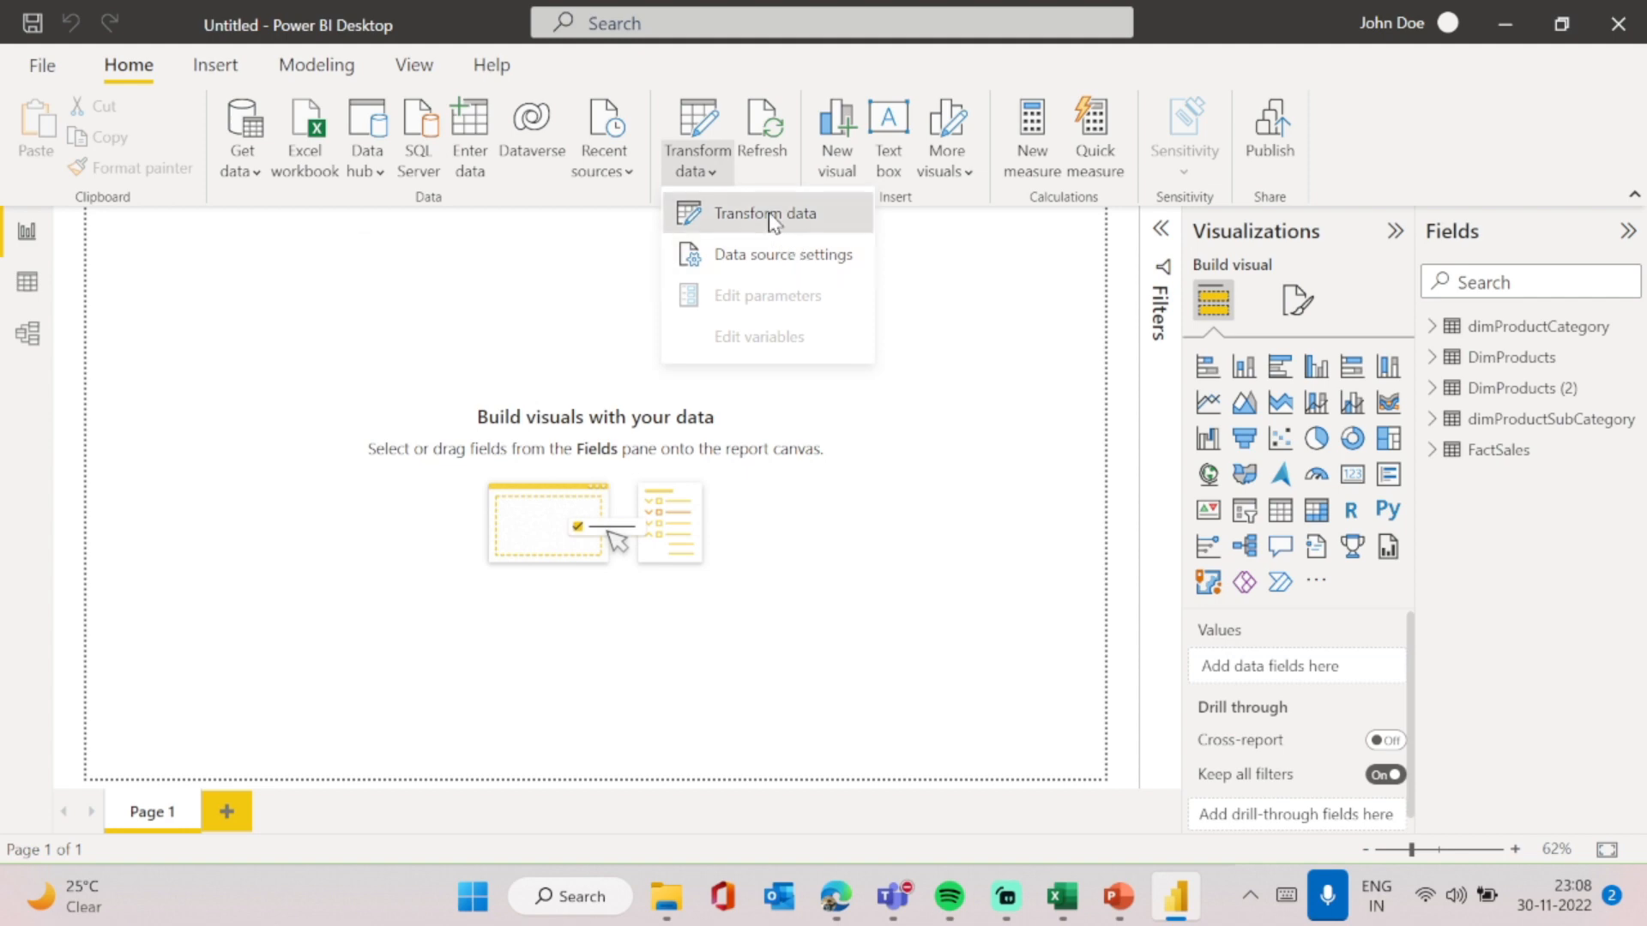
pyautogui.click(777, 217)
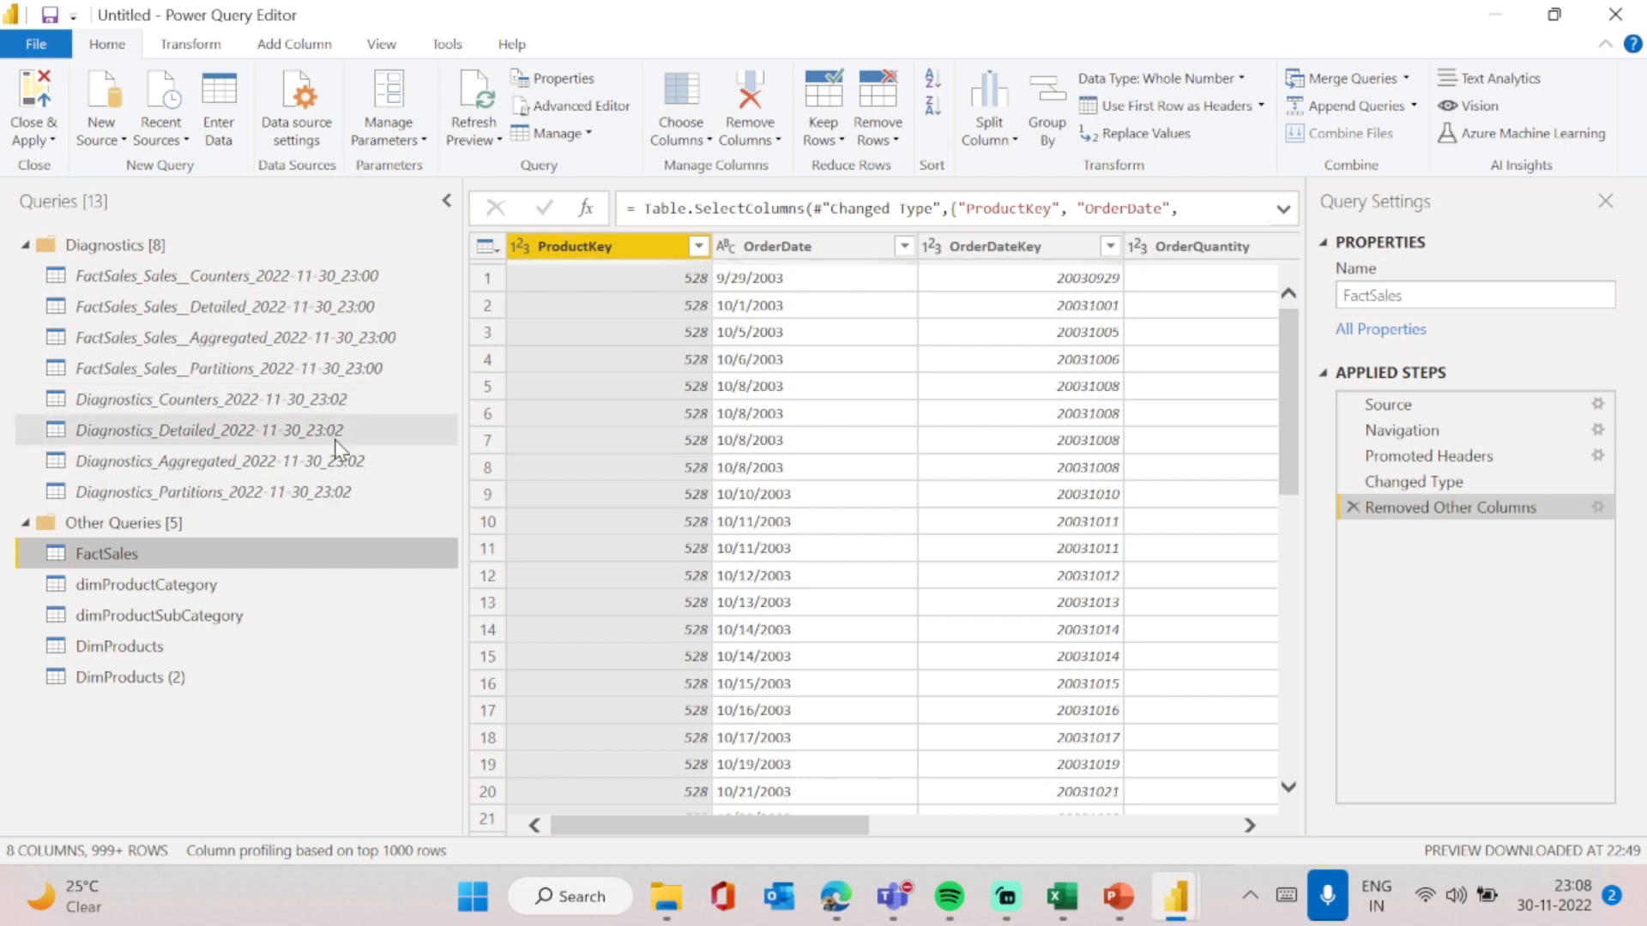
pyautogui.click(310, 434)
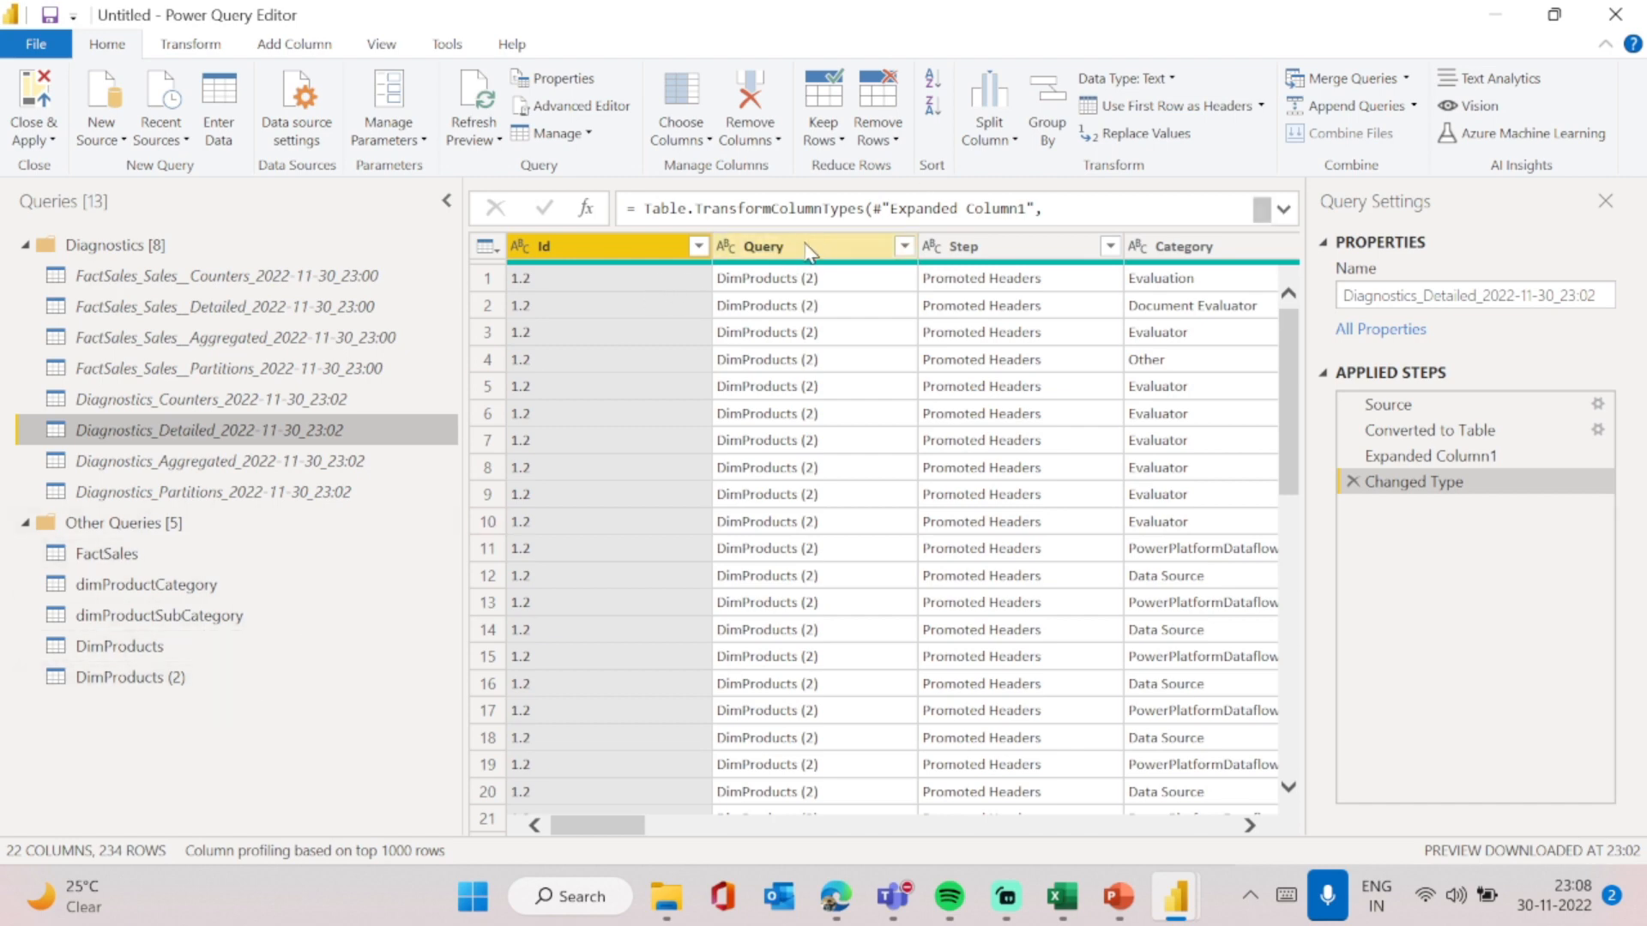
# - Browse the detailed diagnostics table's columns and rows for categories, data source kinds and operations
pyautogui.hscroll(3, 1097, 369)
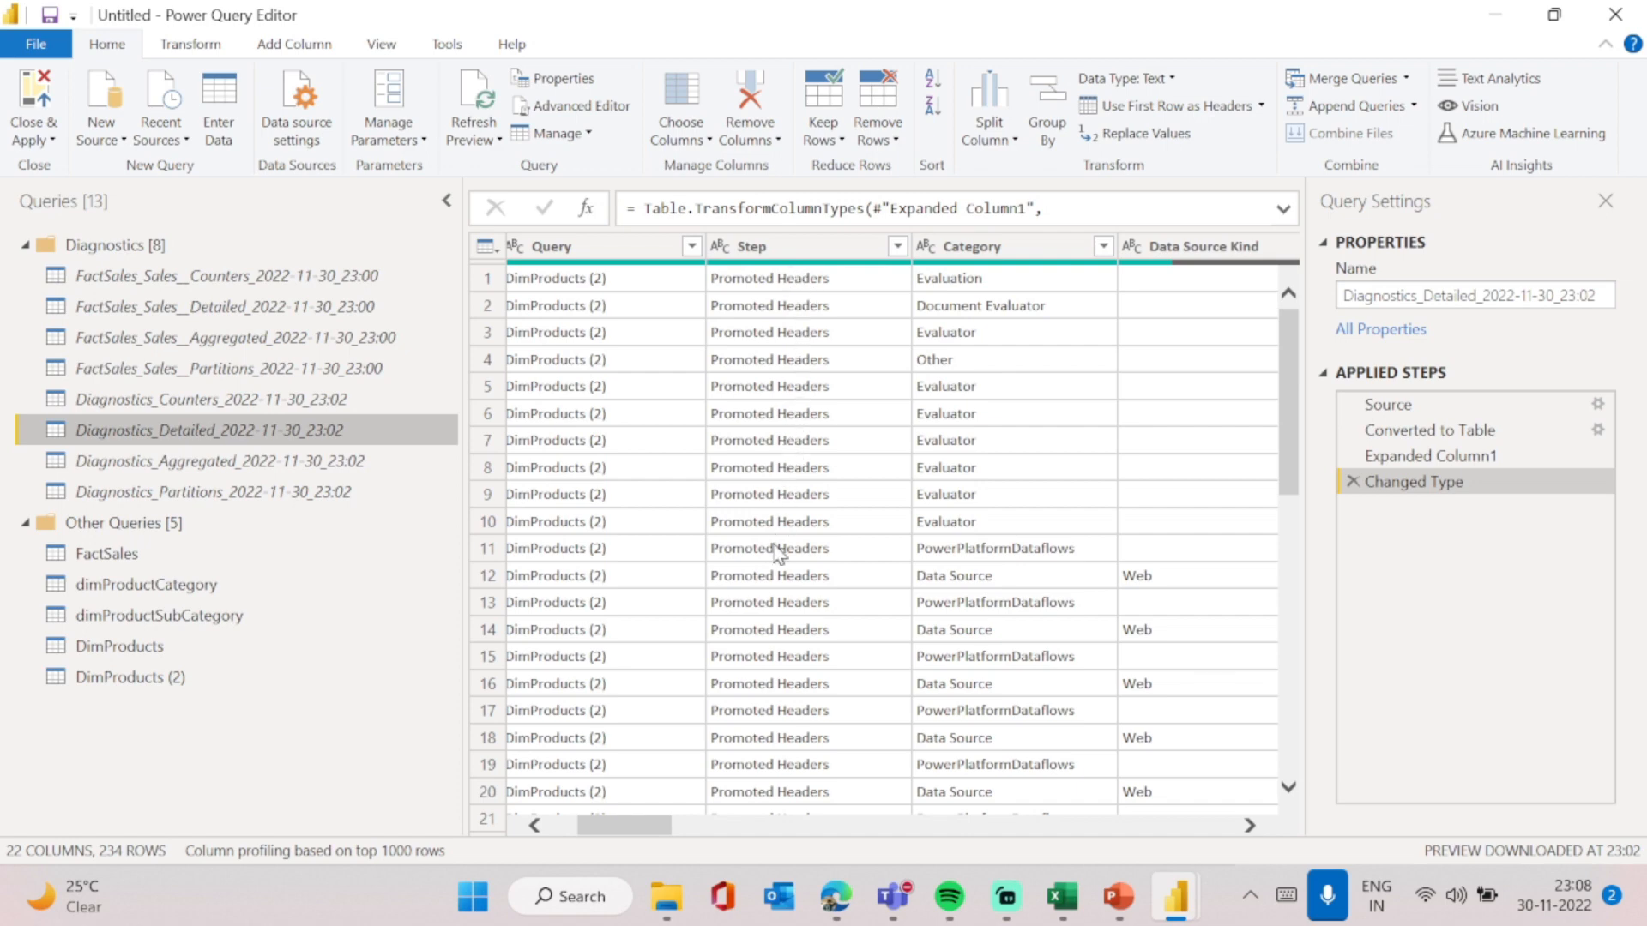
pyautogui.hscroll(2, 774, 603)
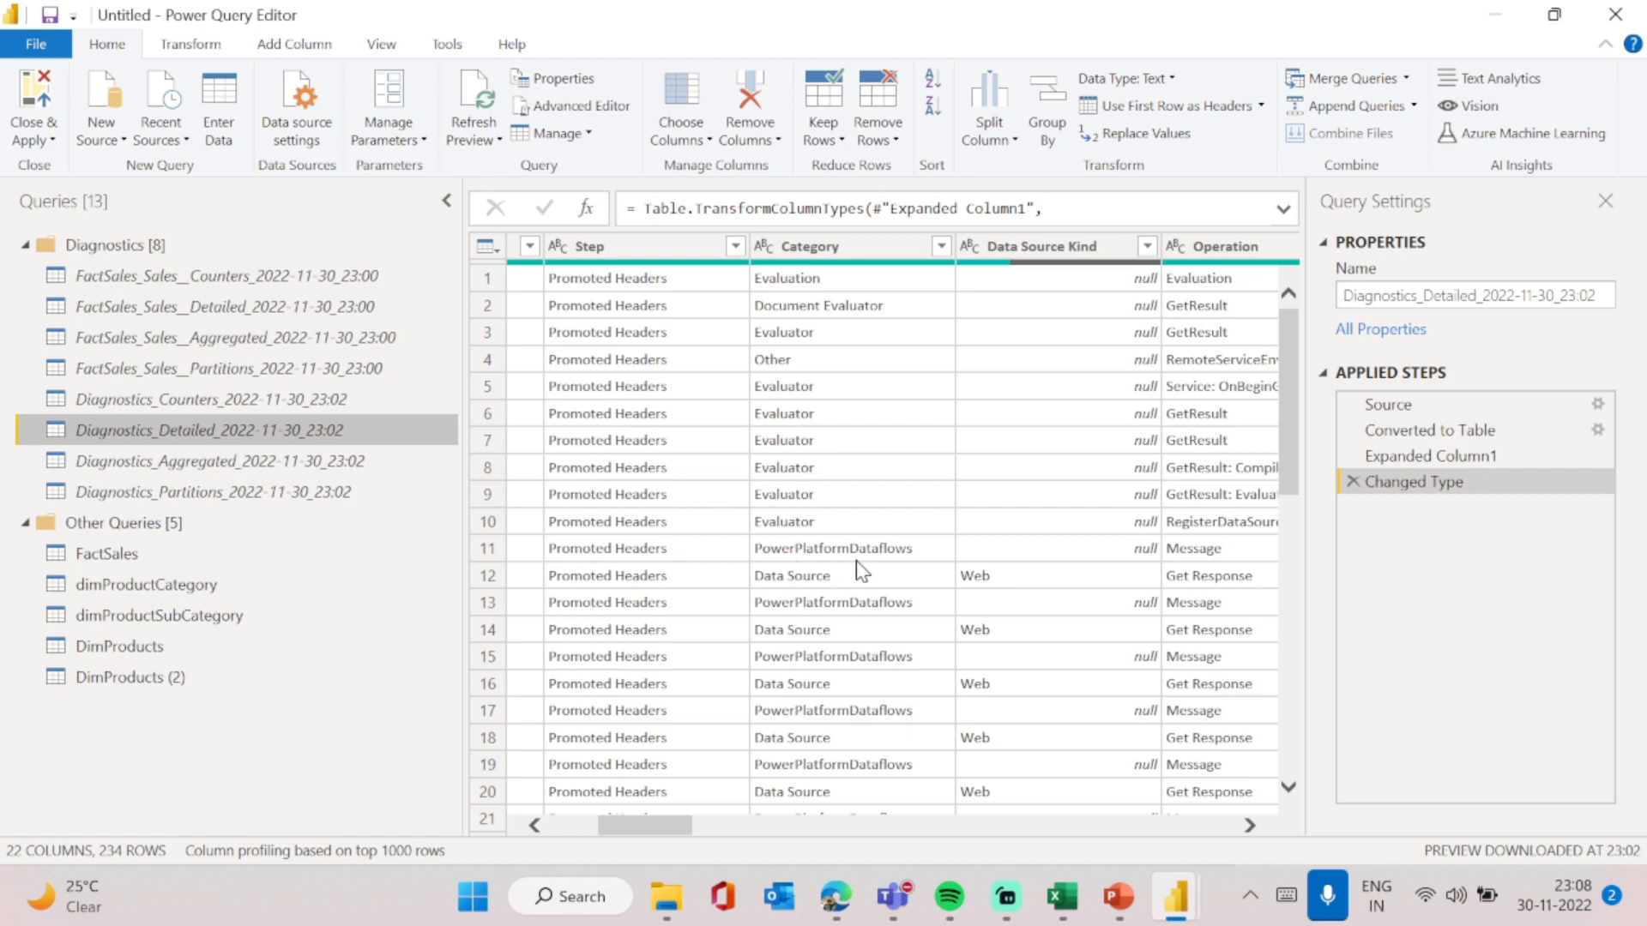
pyautogui.hscroll(2, 890, 577)
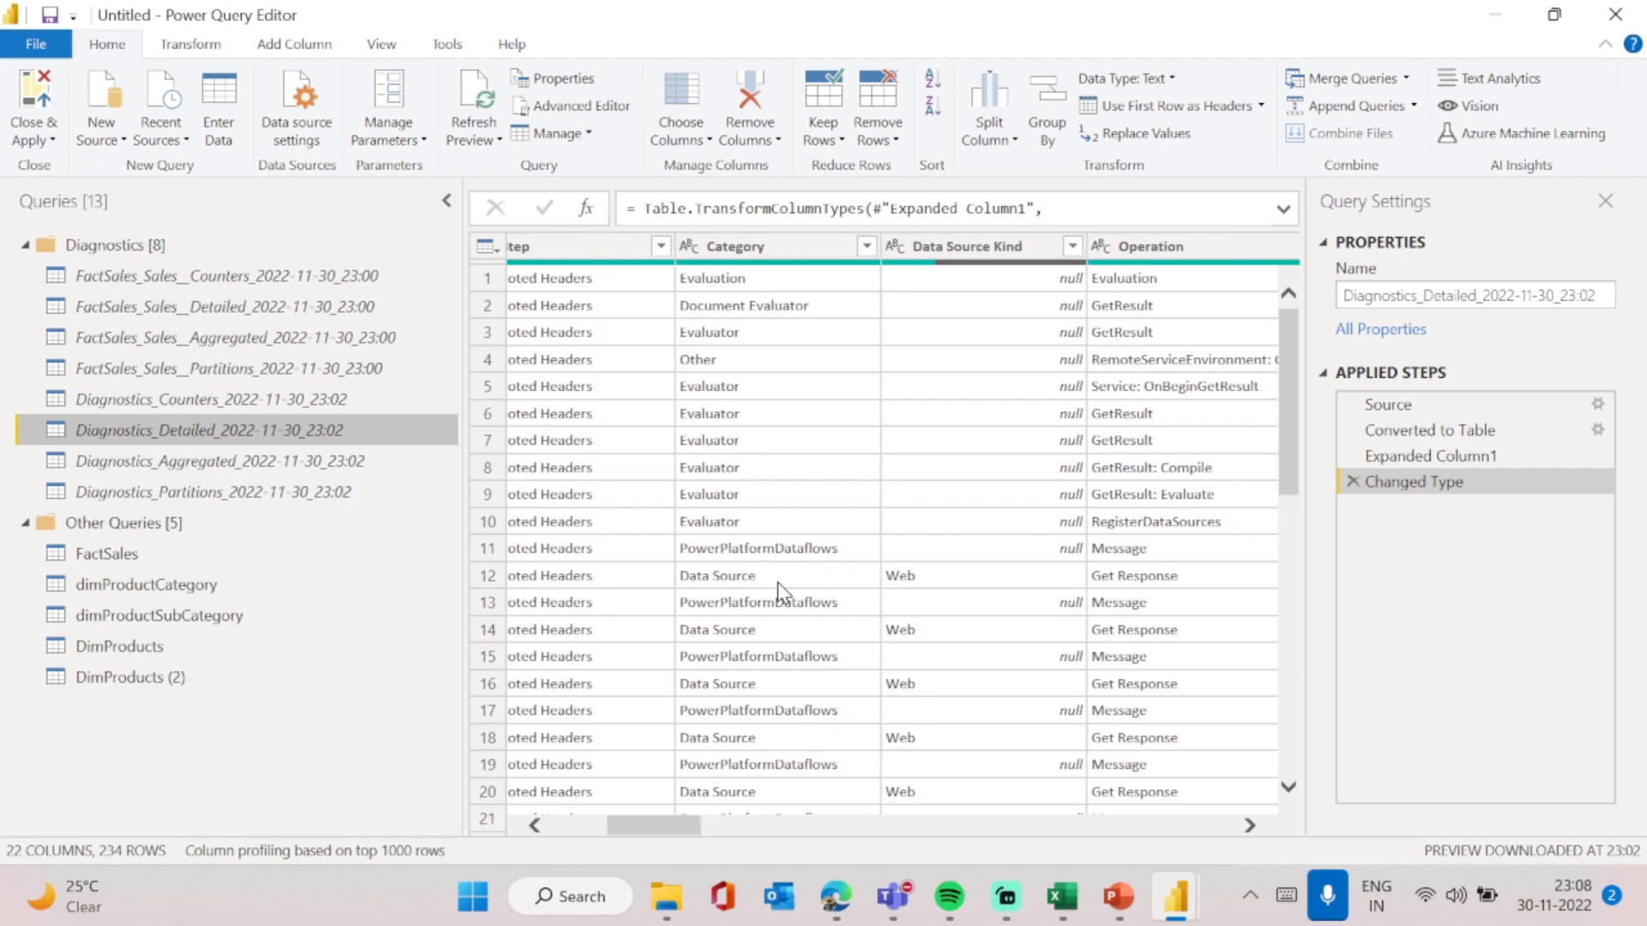
pyautogui.scroll(-3, 763, 587)
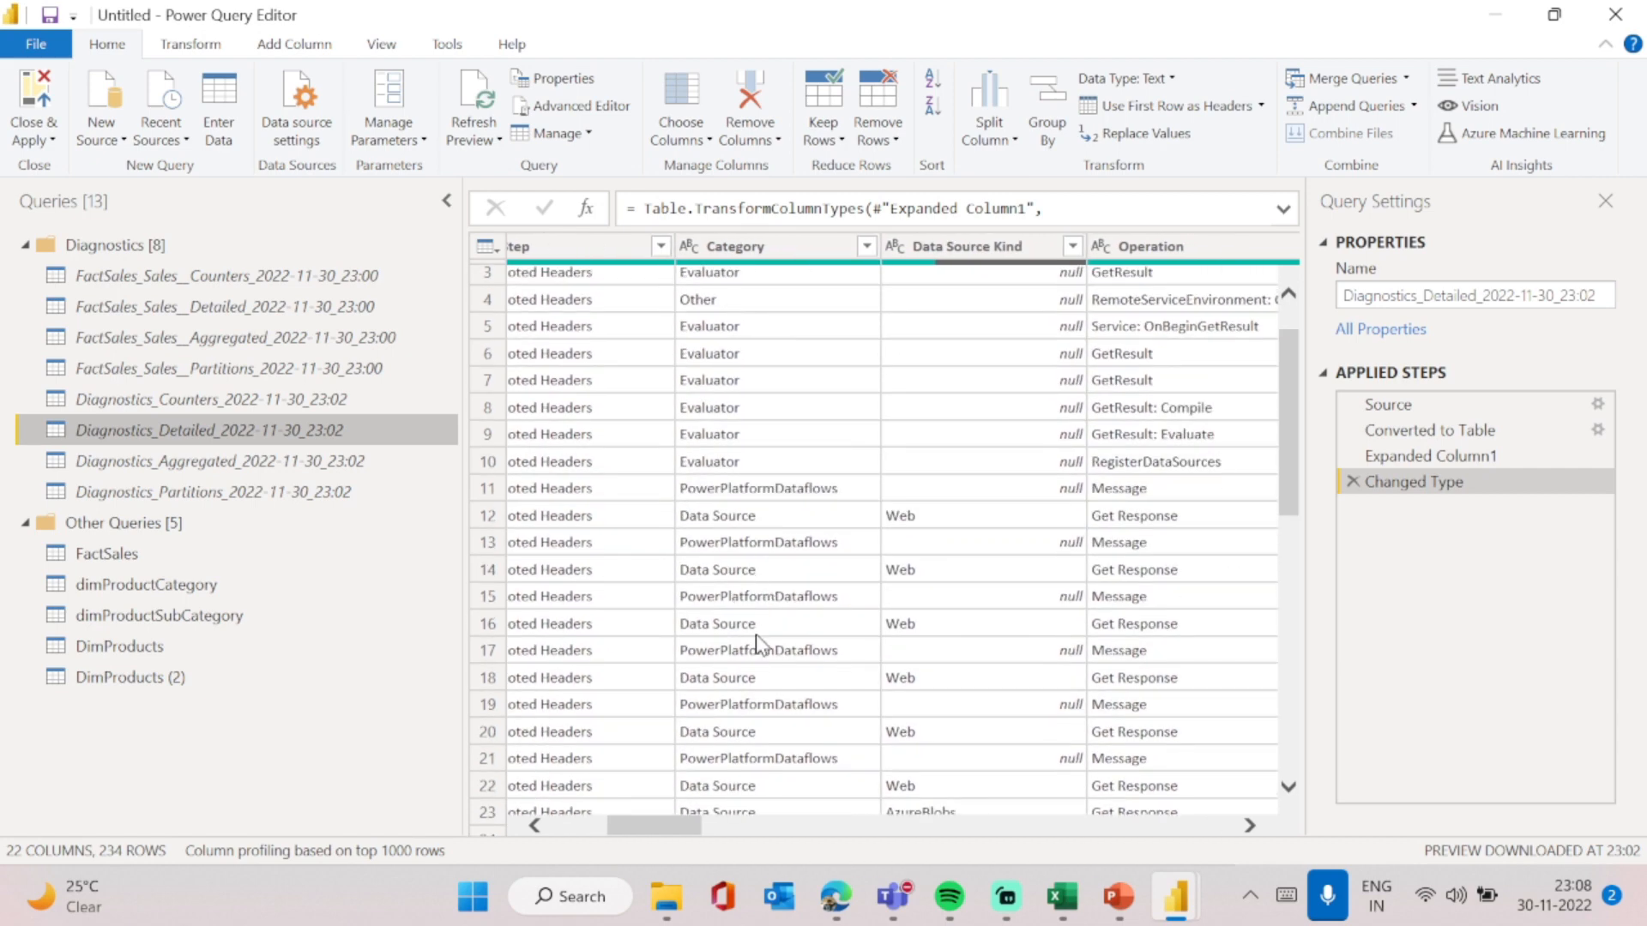
pyautogui.scroll(-2, 766, 737)
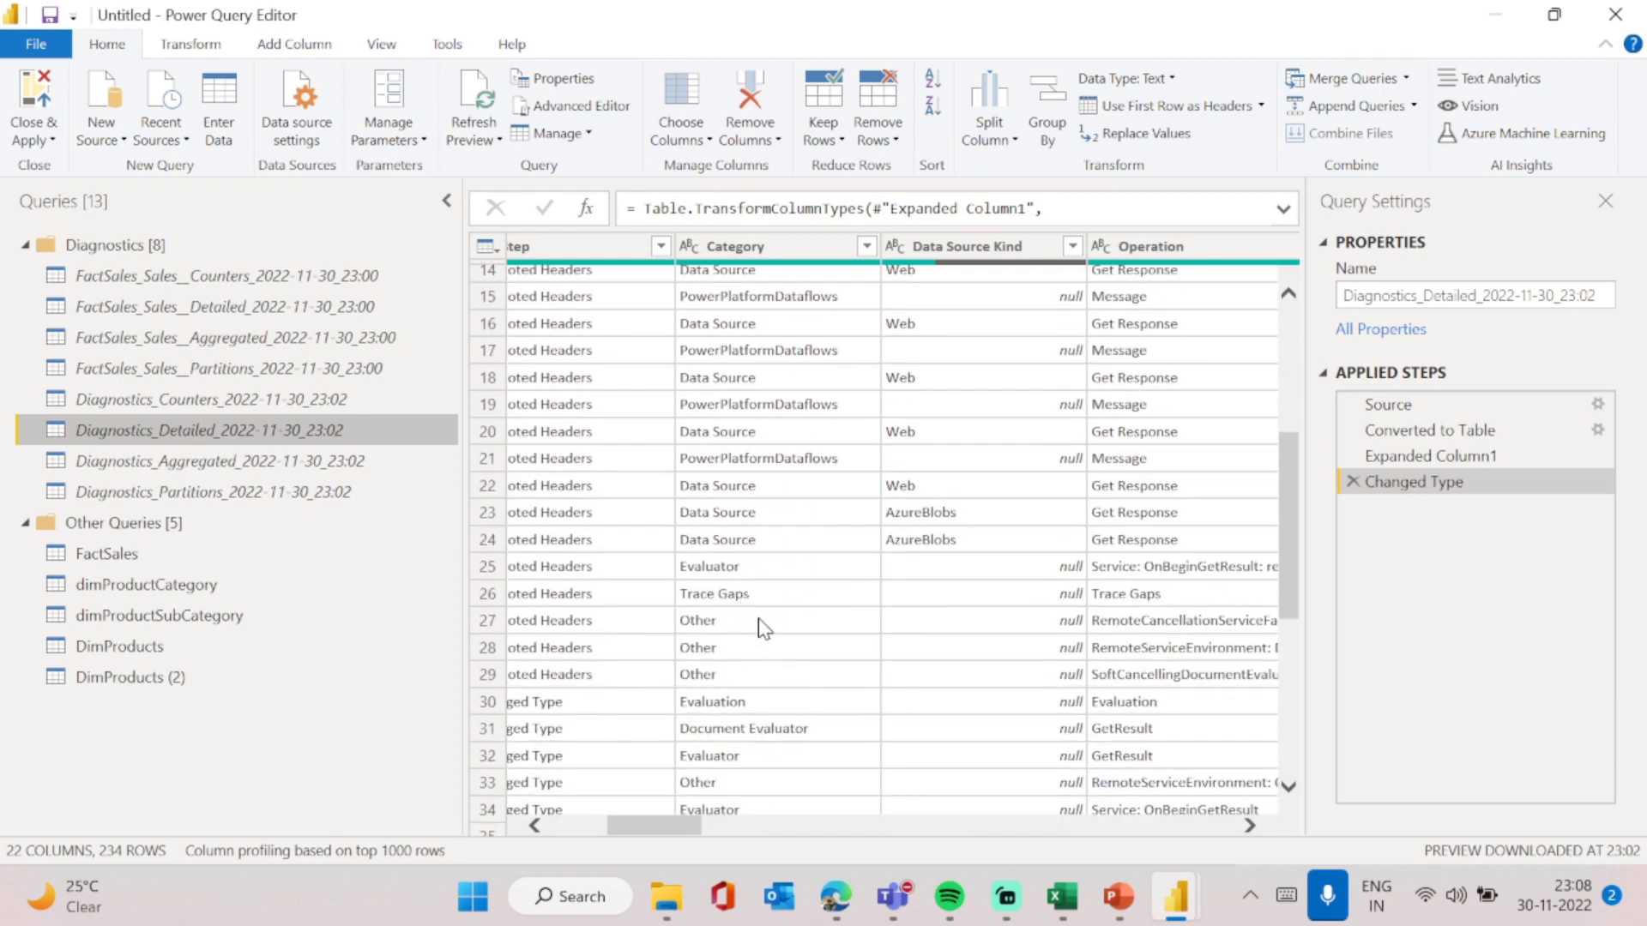
pyautogui.hscroll(2, 760, 629)
pyautogui.scroll(-5, 760, 628)
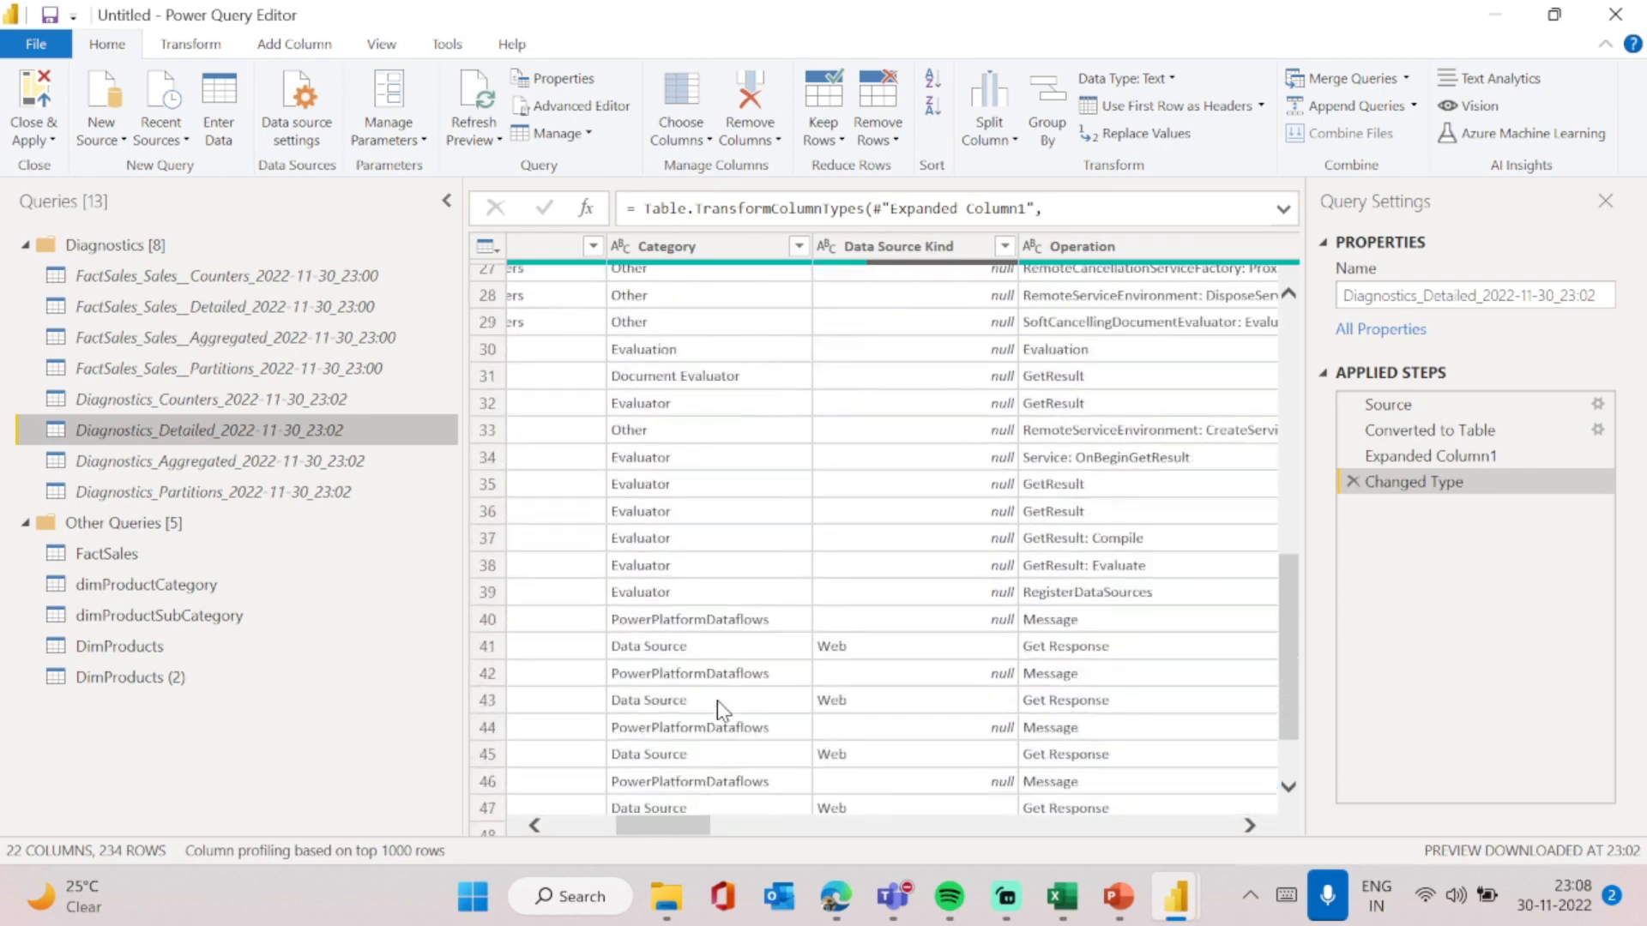
pyautogui.scroll(-4, 718, 708)
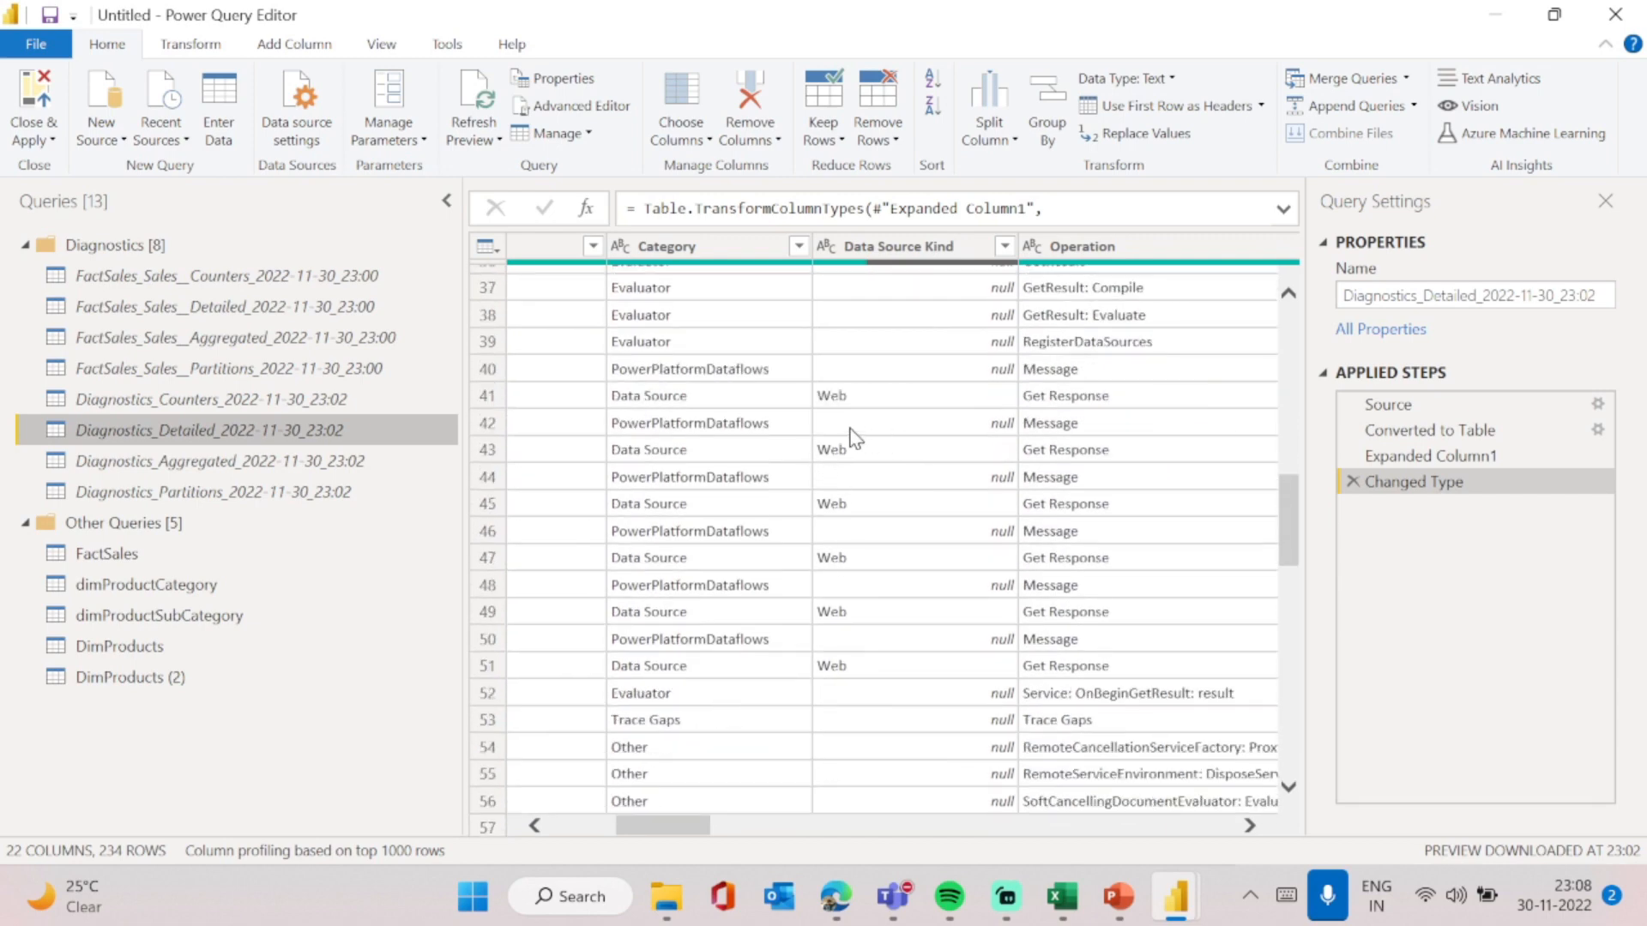
pyautogui.hscroll(4, 918, 532)
pyautogui.hscroll(-4, 919, 537)
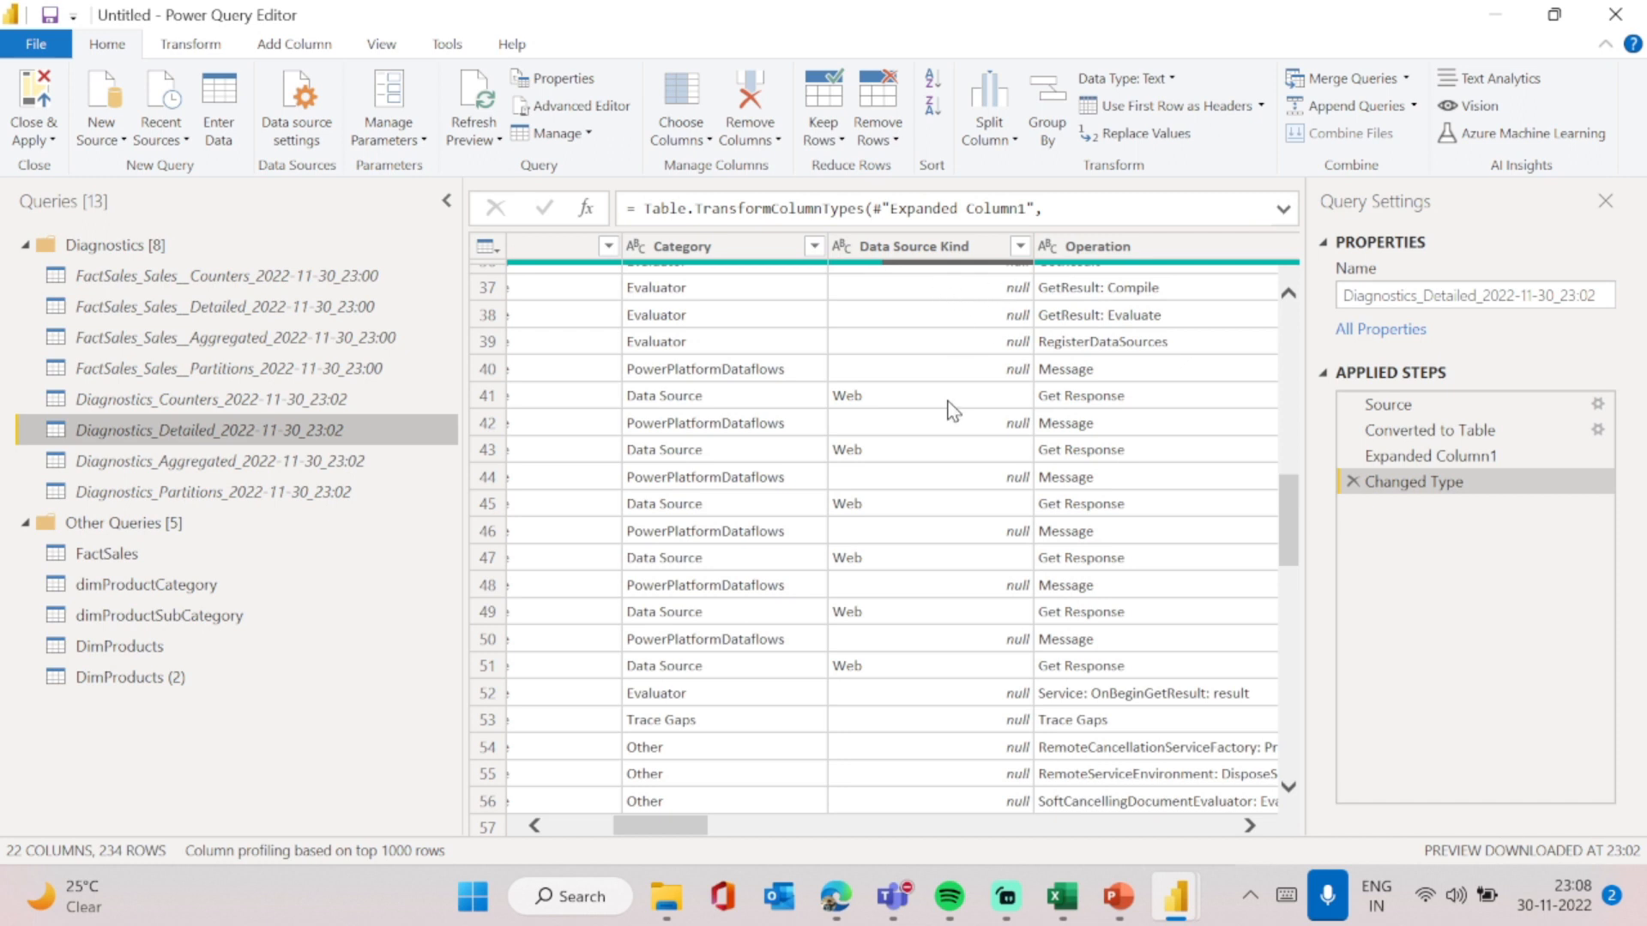
# - Filter the Data Source Kind column to exclude null, keeping only AzureBlobs and Web rows
pyautogui.click(1022, 249)
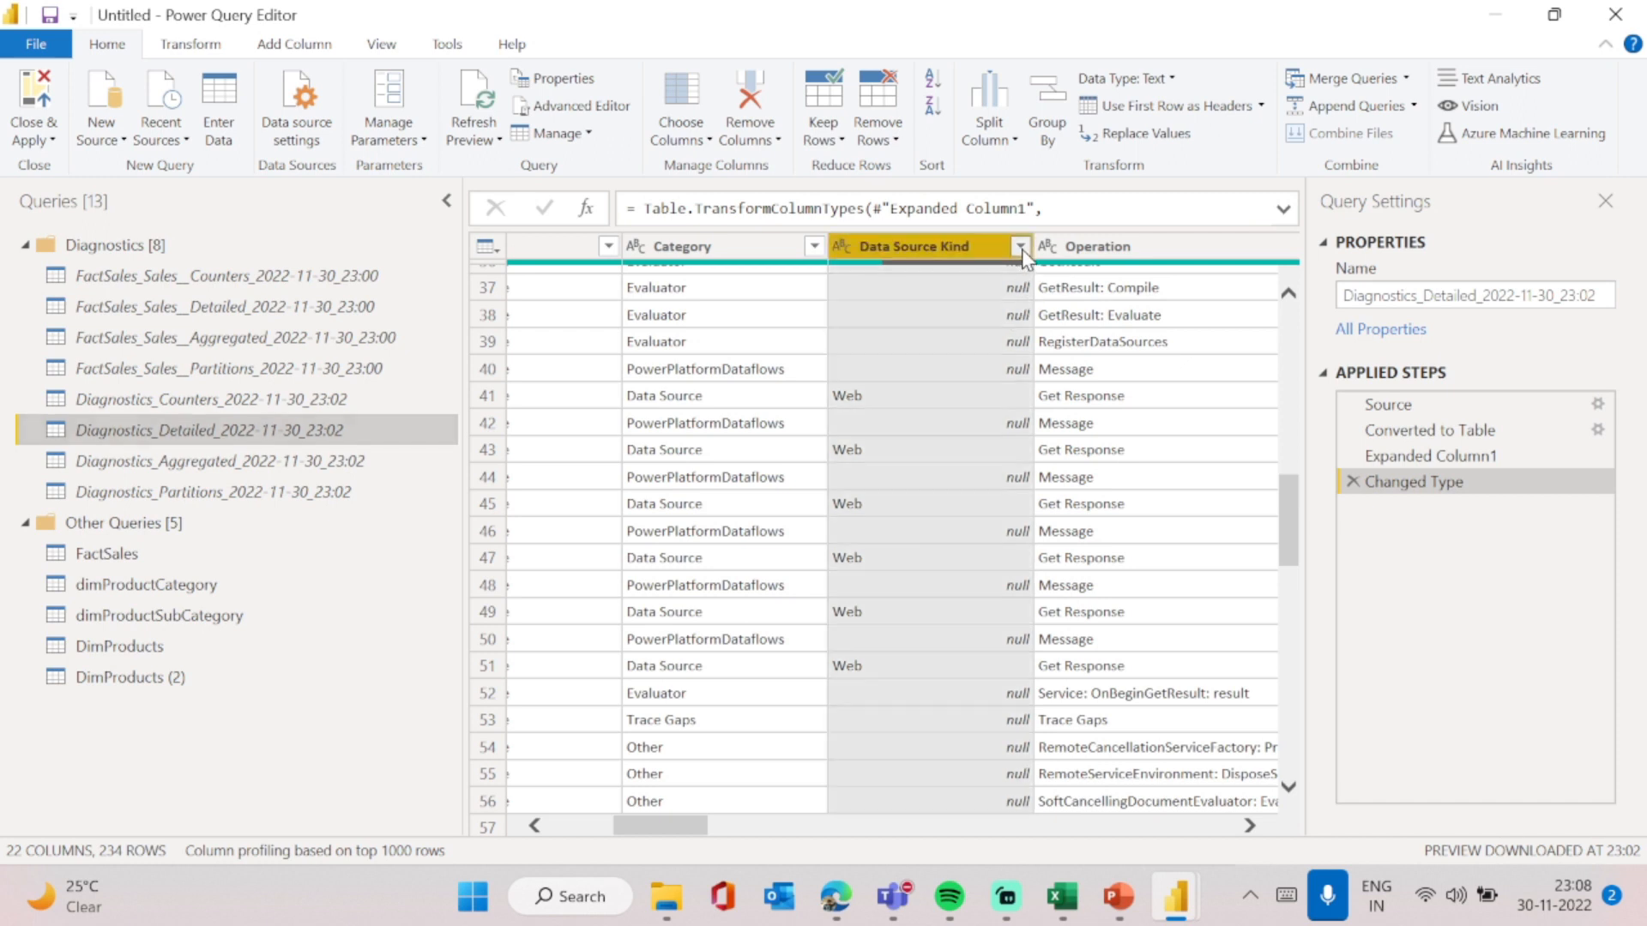
pyautogui.click(1022, 248)
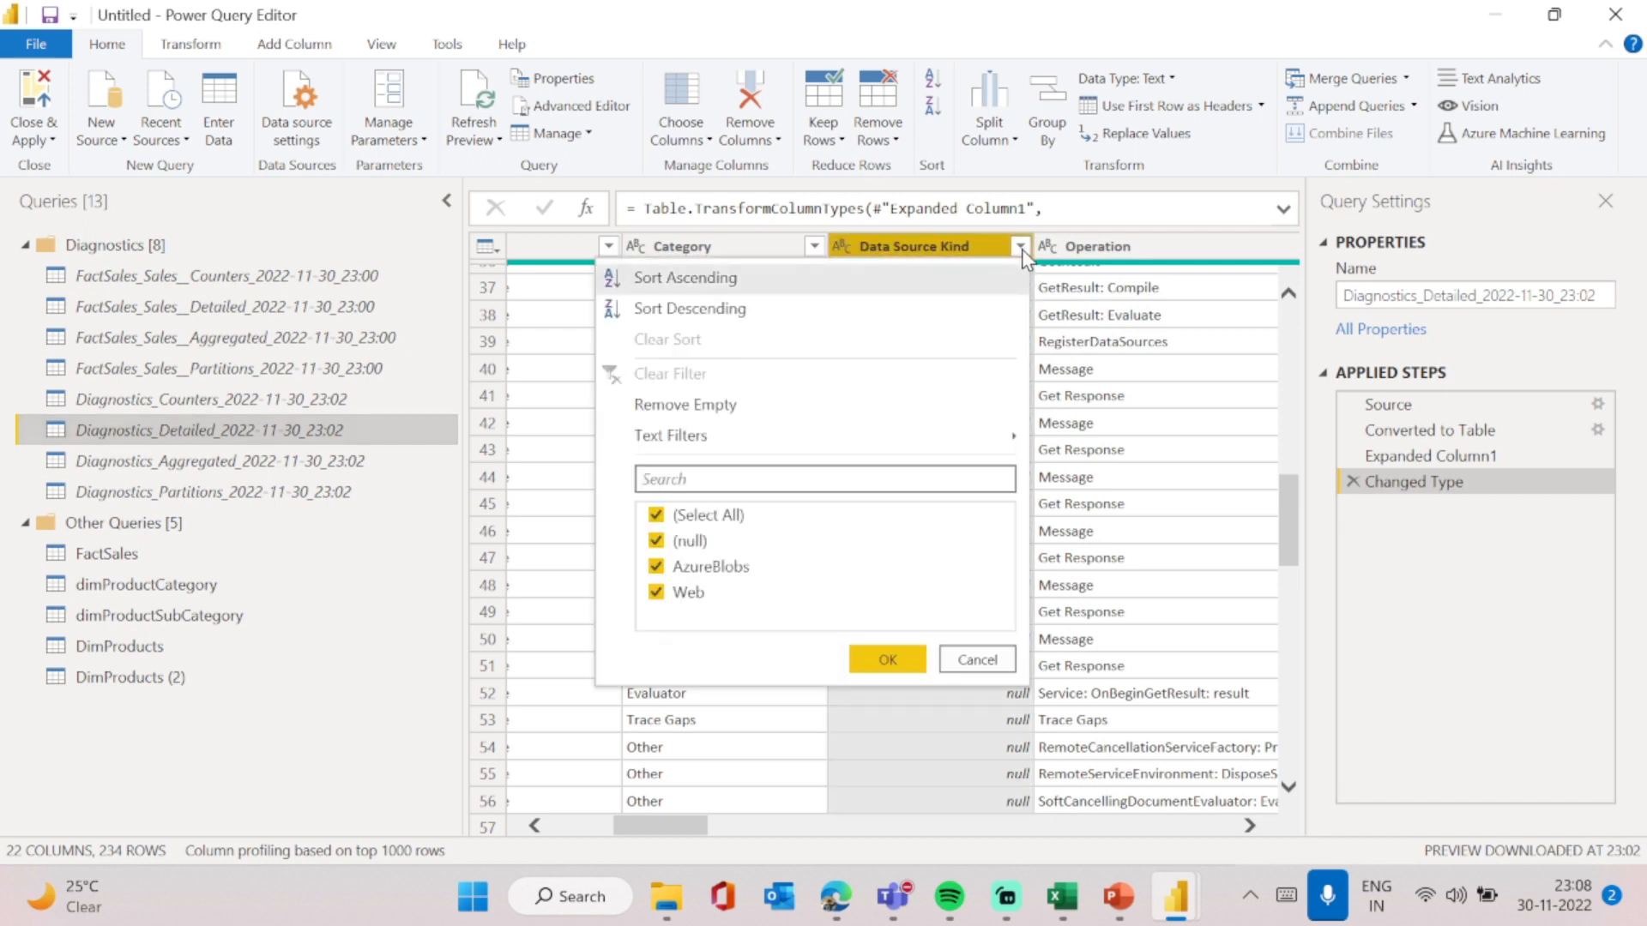
pyautogui.click(658, 515)
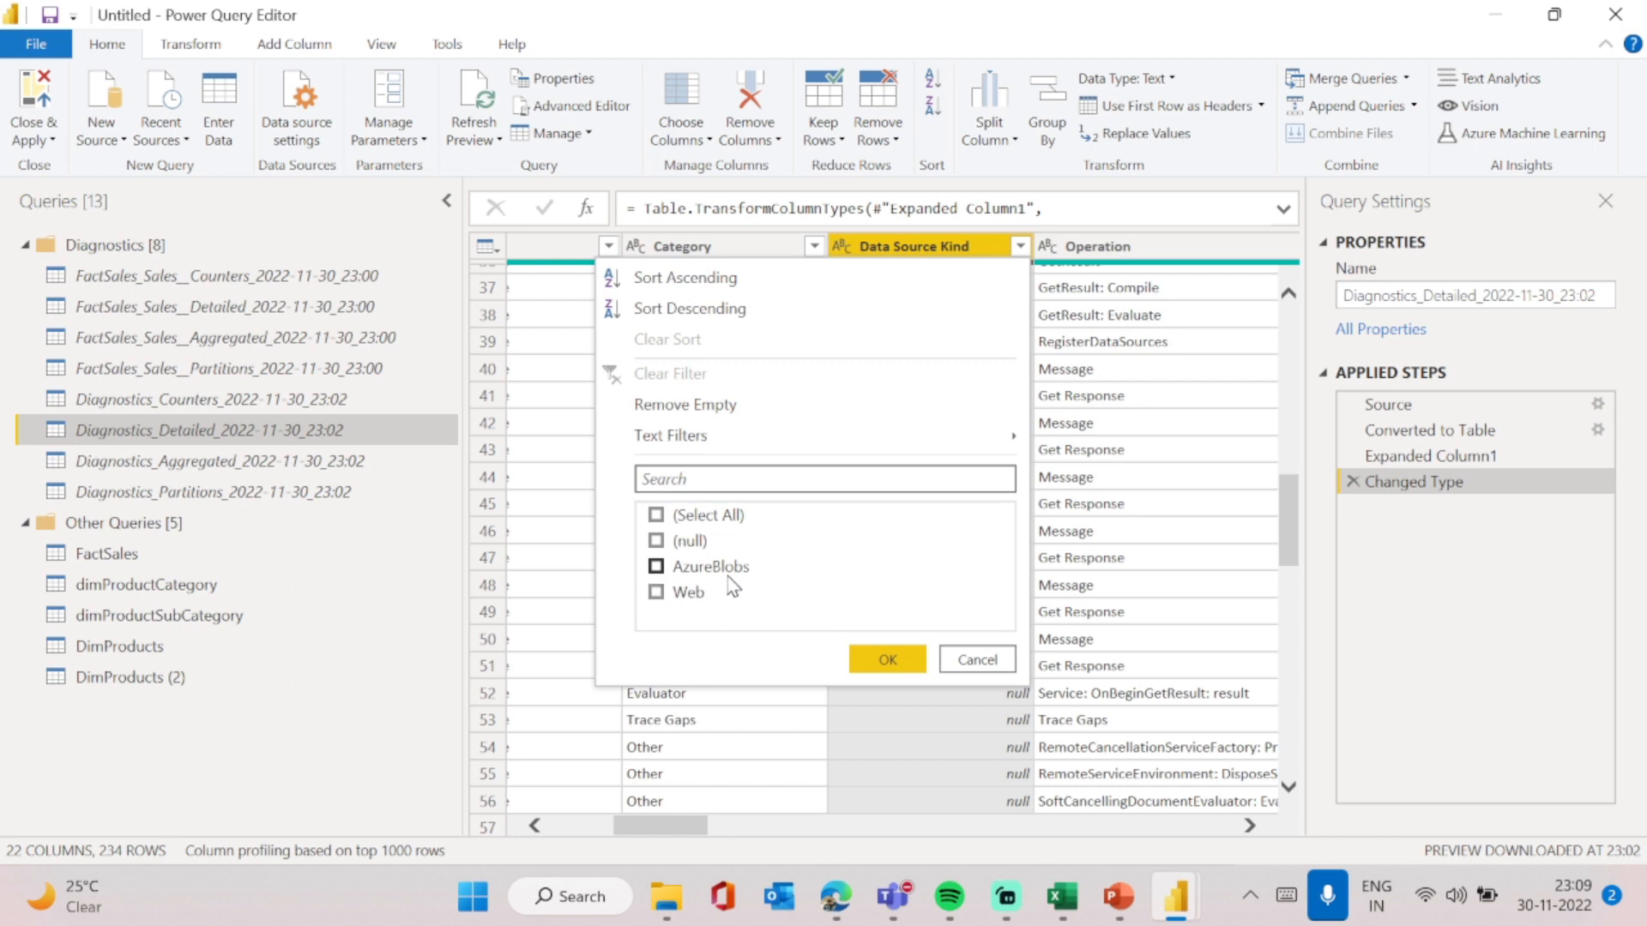
pyautogui.click(658, 570)
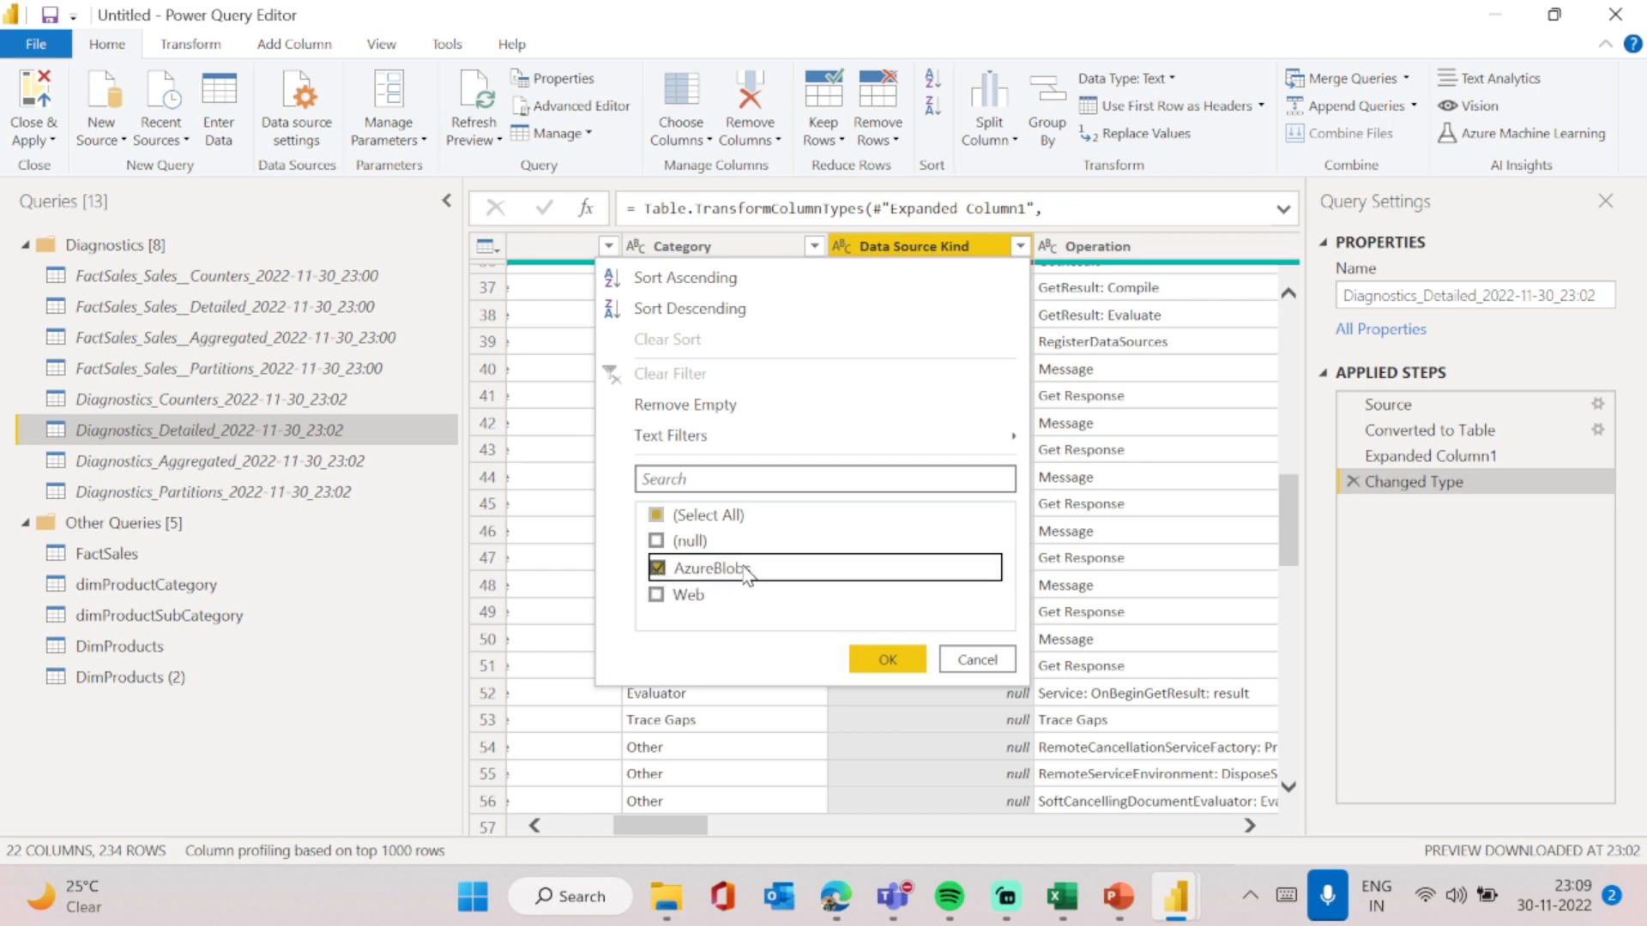
pyautogui.click(693, 598)
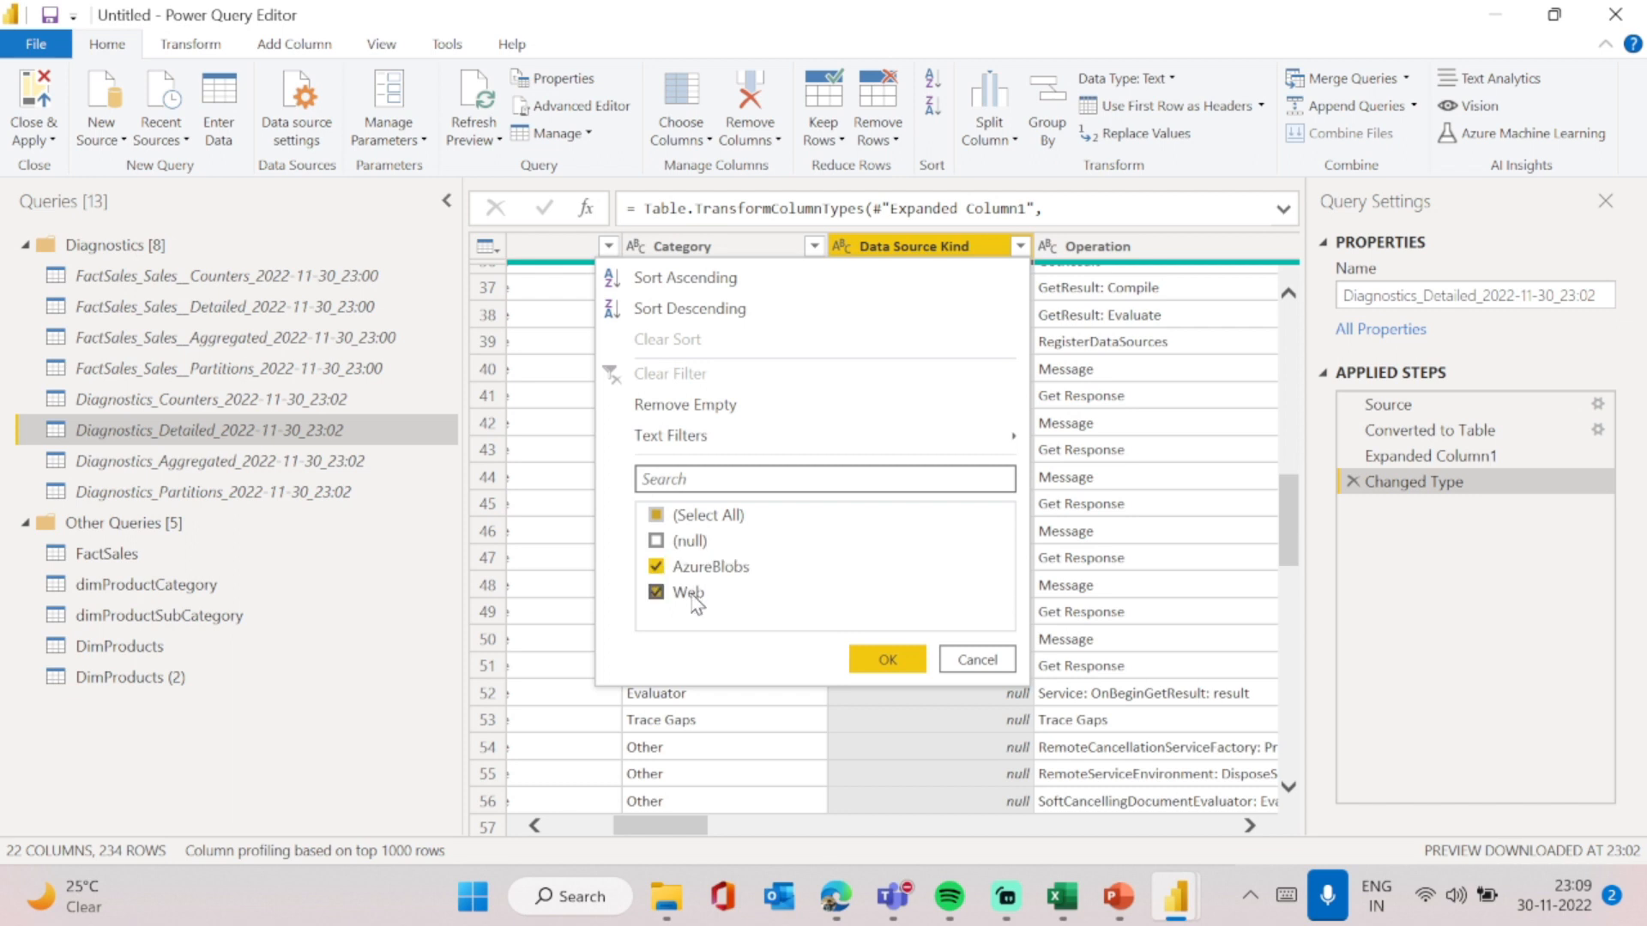
pyautogui.click(888, 661)
# - Examine the filtered diagnostics rows' times, exclusive durations, resources, data source queries and other columns
pyautogui.hscroll(3, 1009, 705)
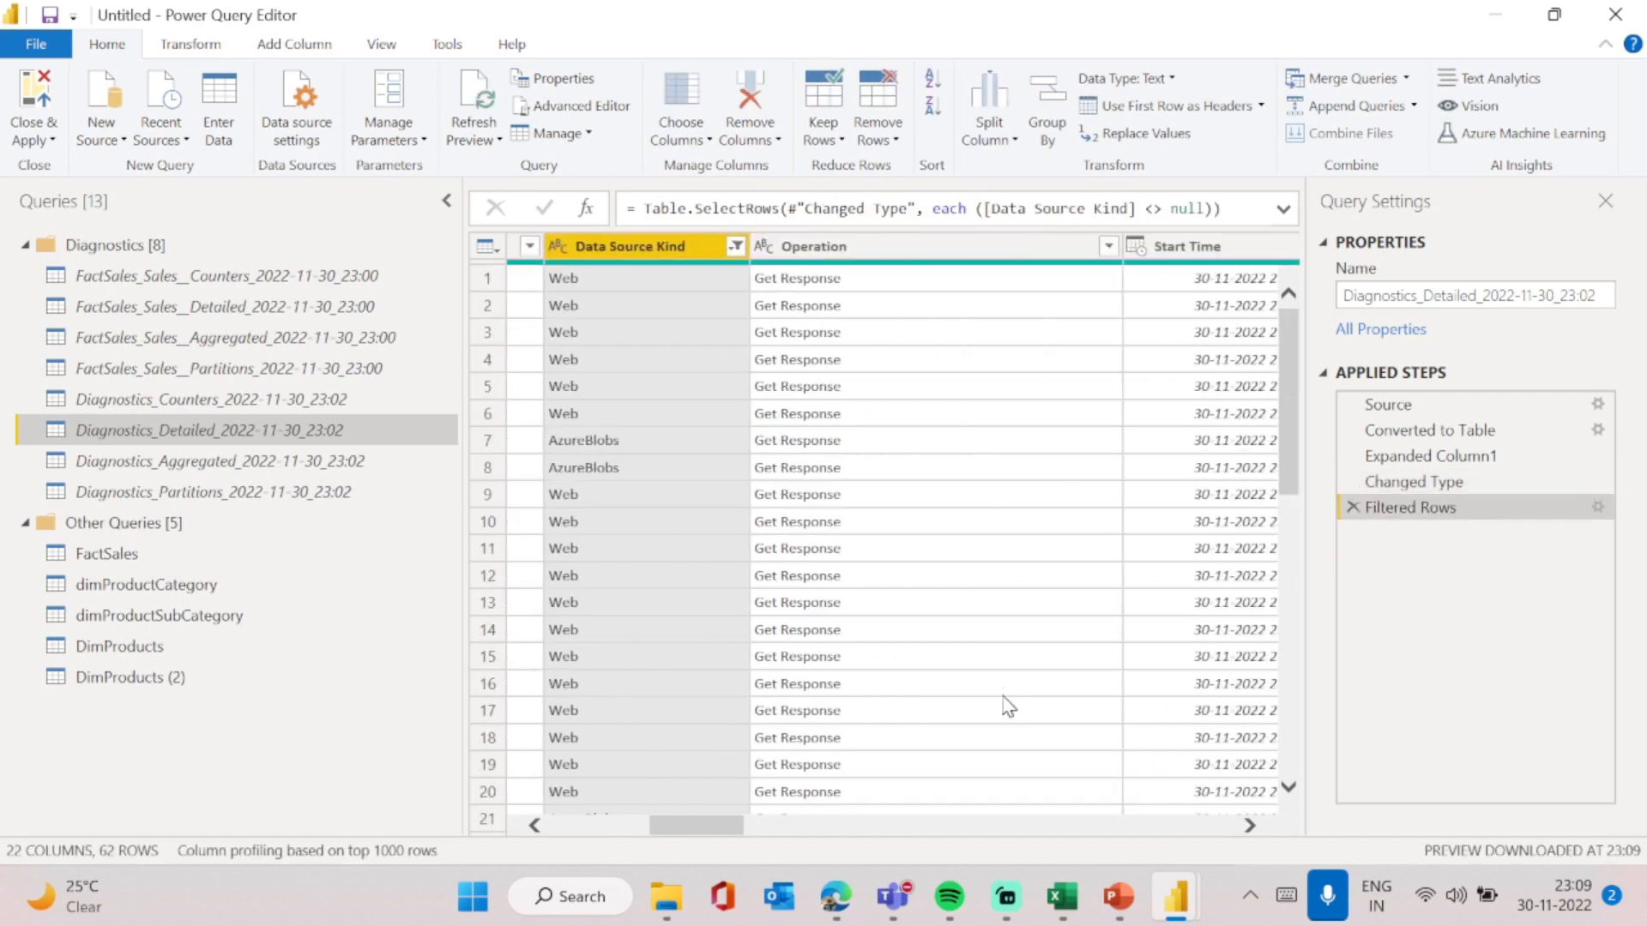
pyautogui.hscroll(3, 916, 513)
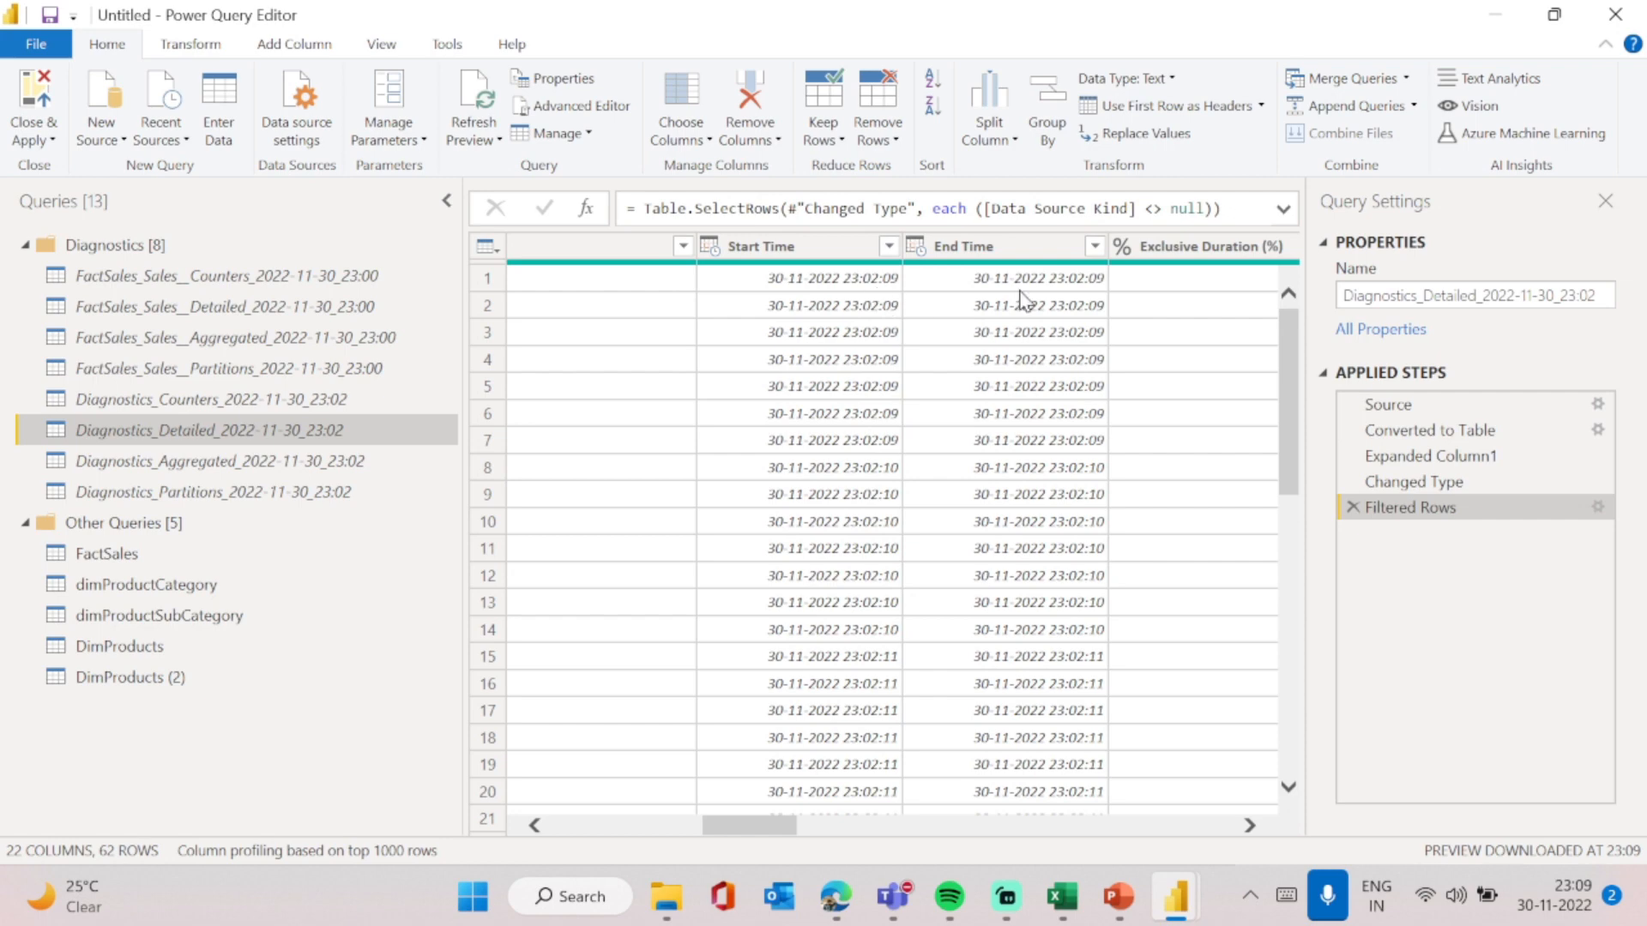
pyautogui.hscroll(2, 1005, 395)
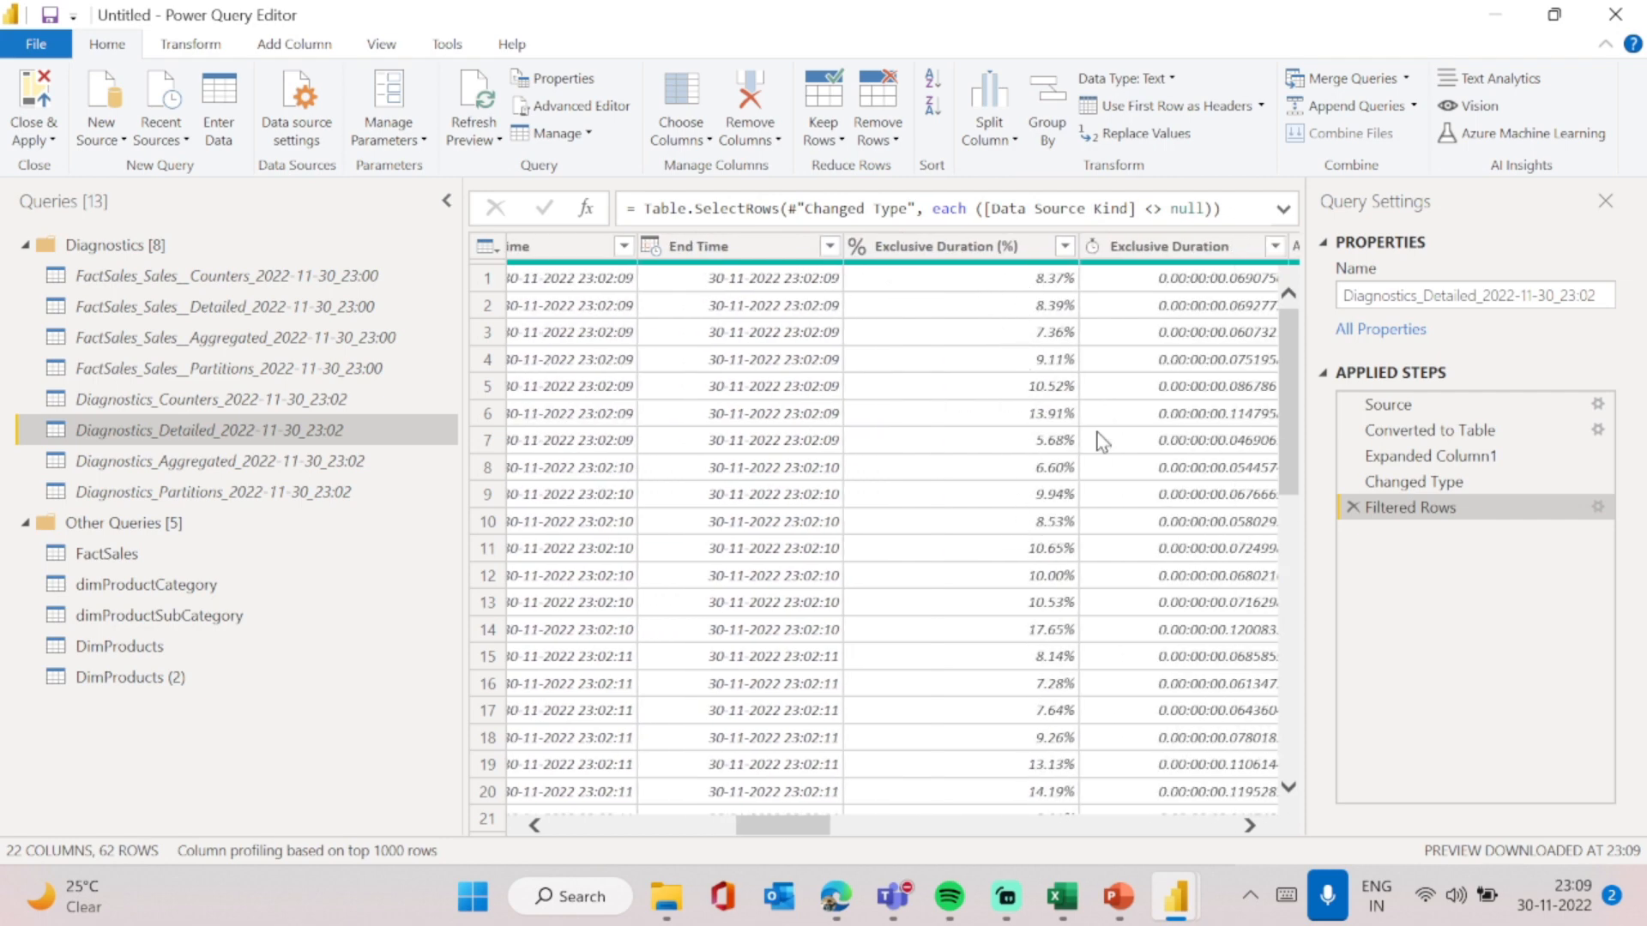
pyautogui.click(1029, 418)
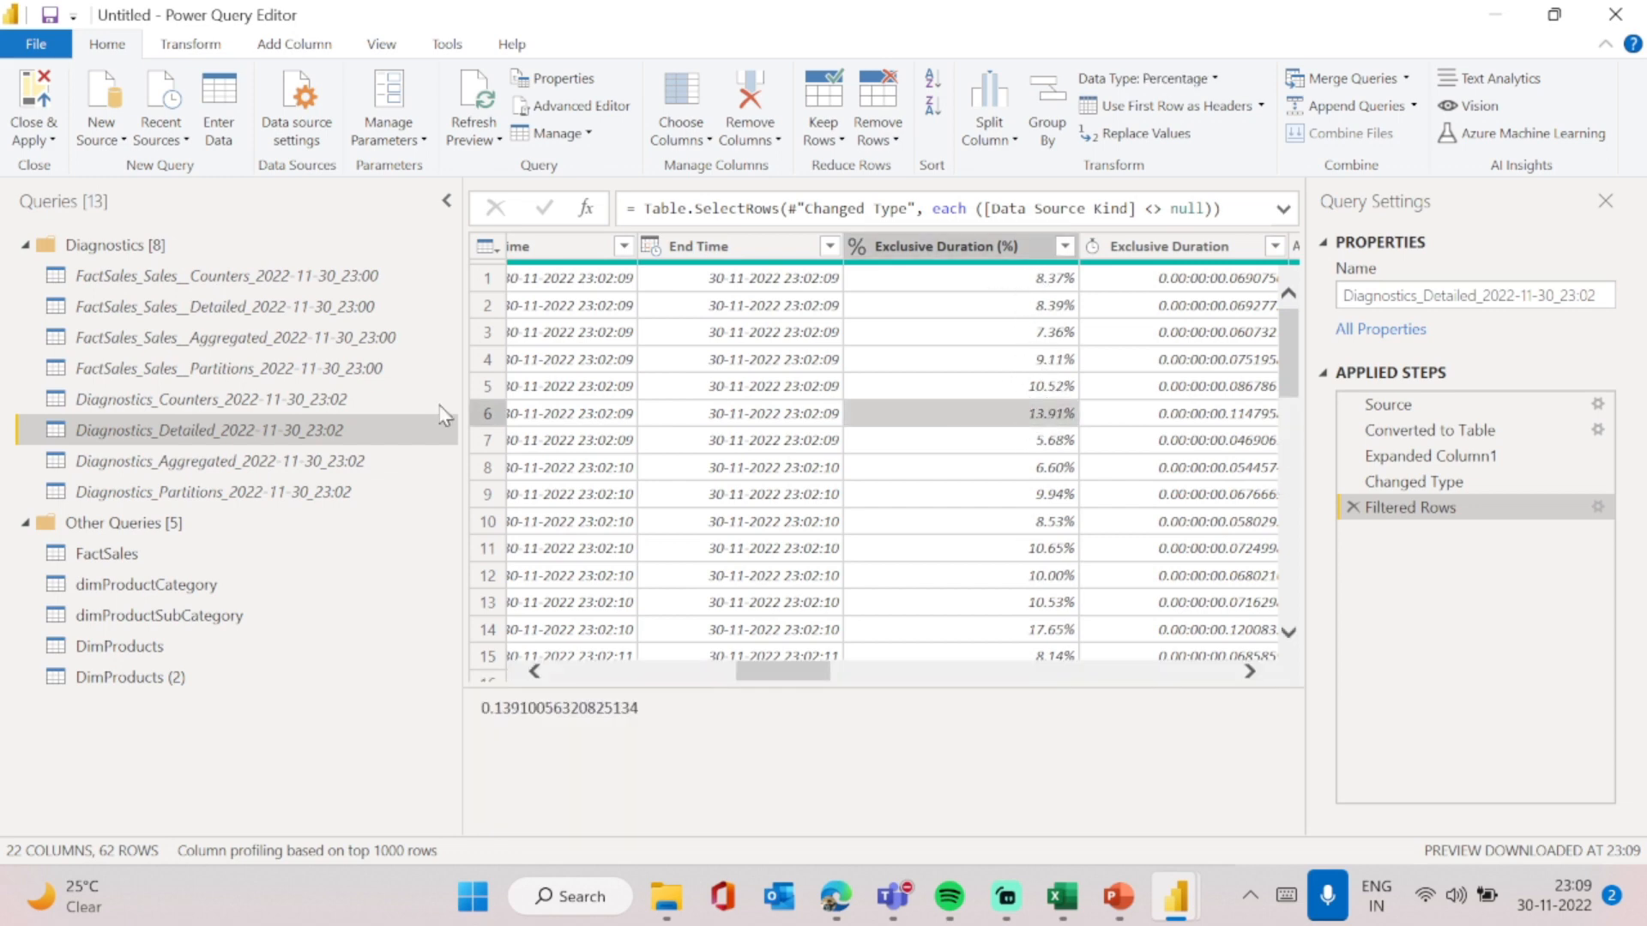
pyautogui.hscroll(3, 1035, 467)
pyautogui.hscroll(1, 1035, 467)
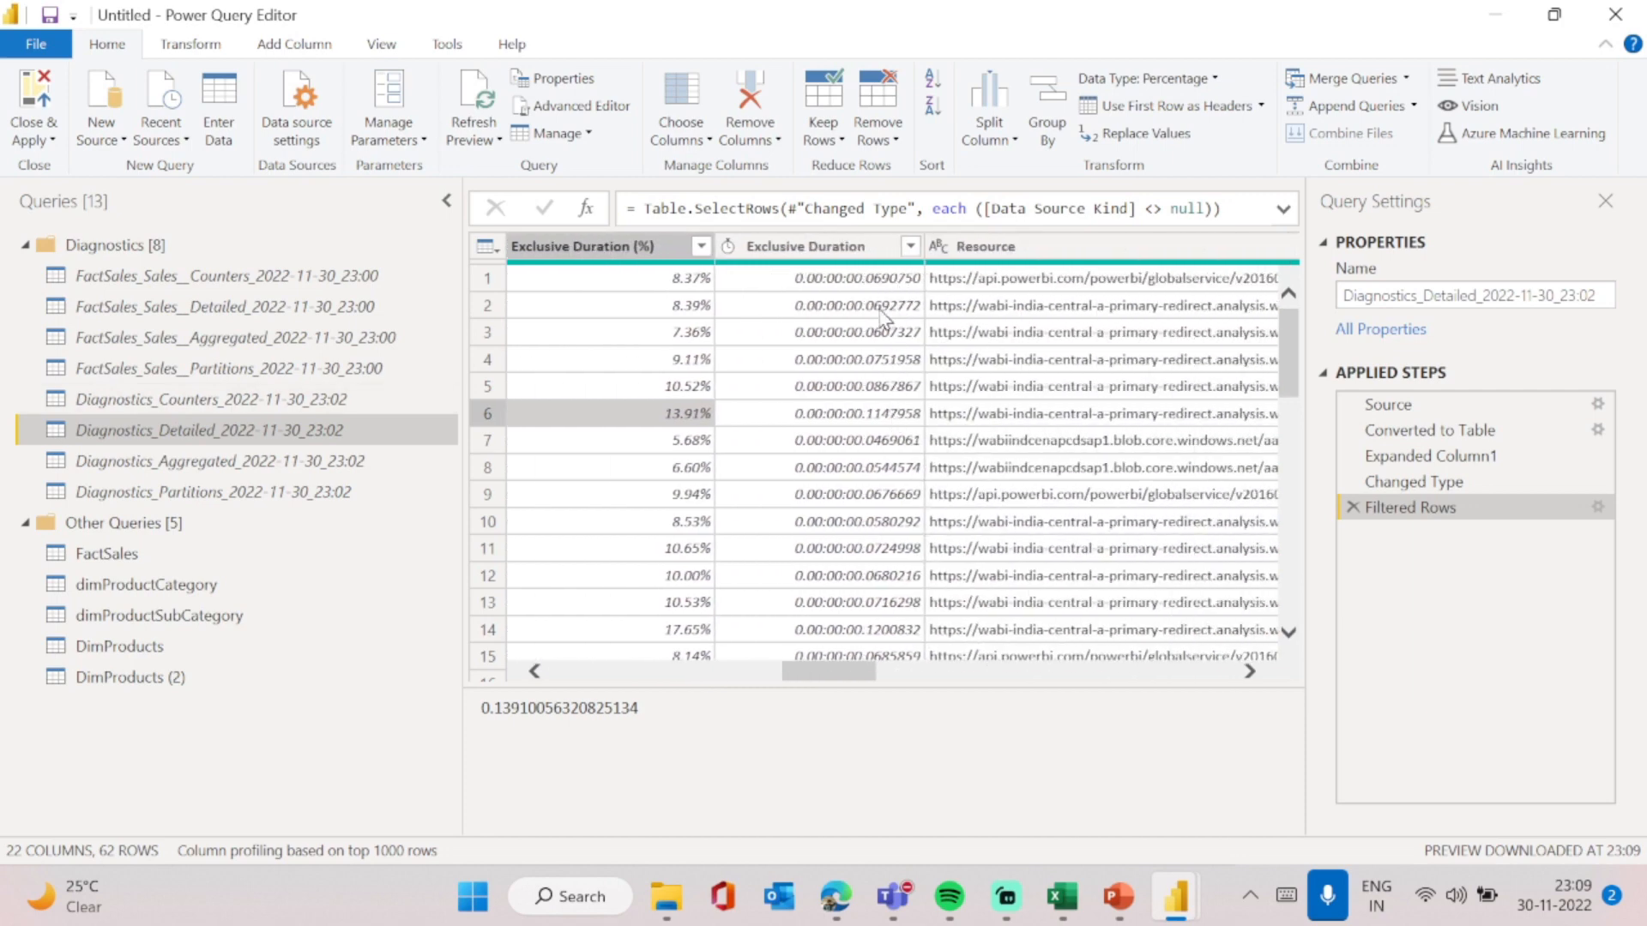
pyautogui.scroll(-1, 883, 533)
pyautogui.scroll(-2, 884, 536)
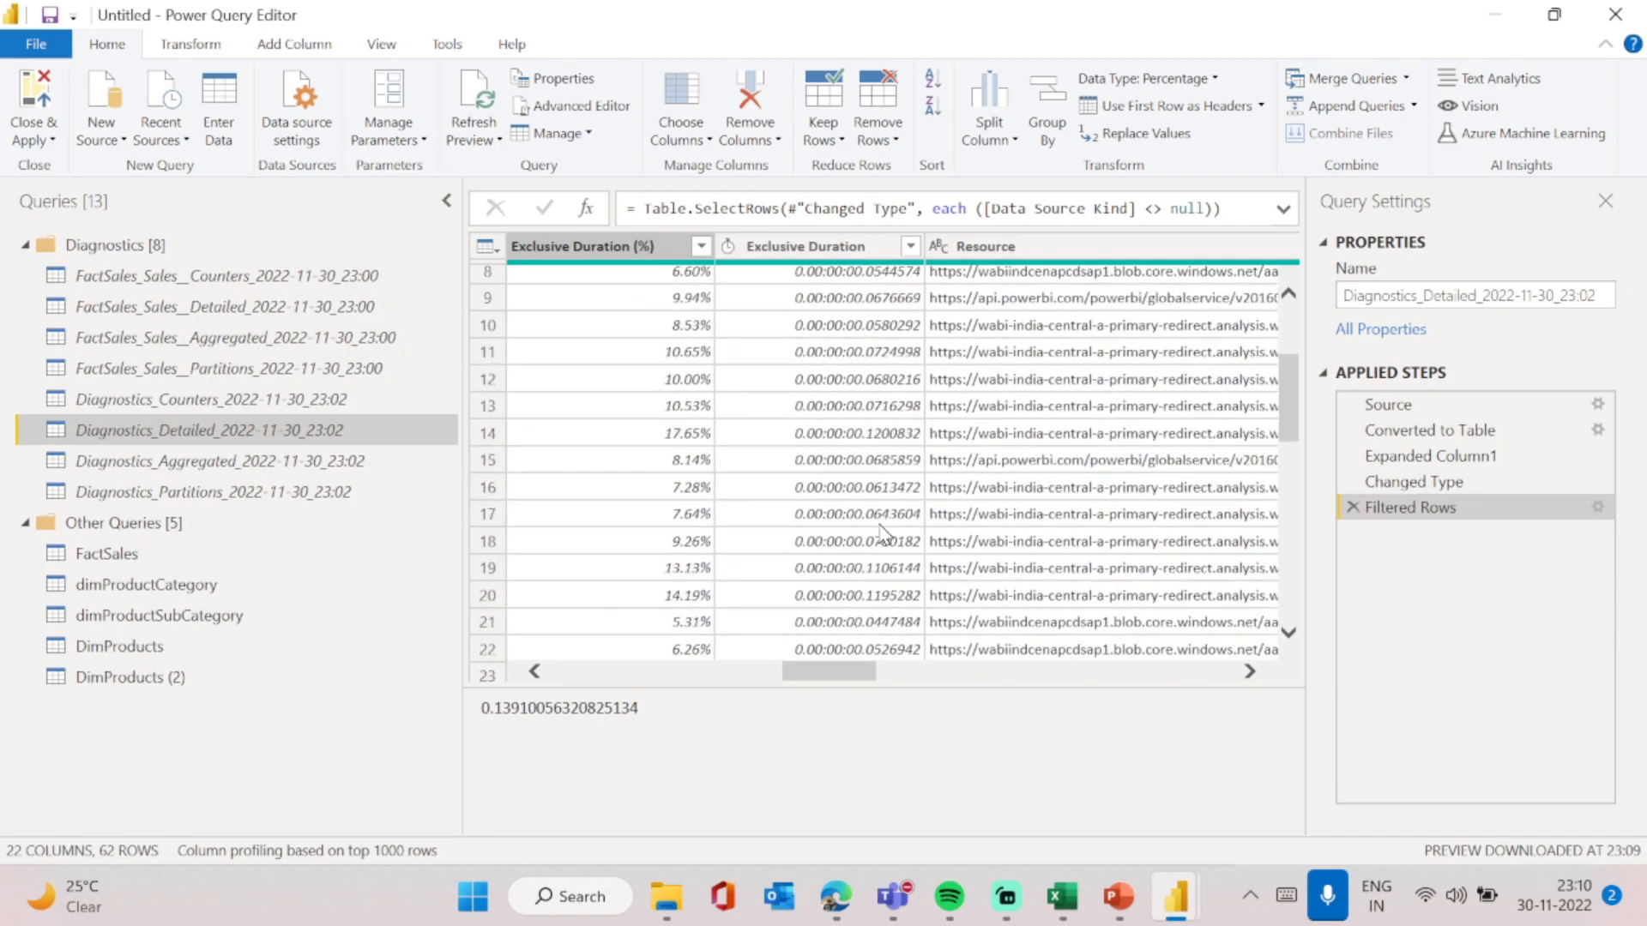
pyautogui.scroll(-13, 892, 603)
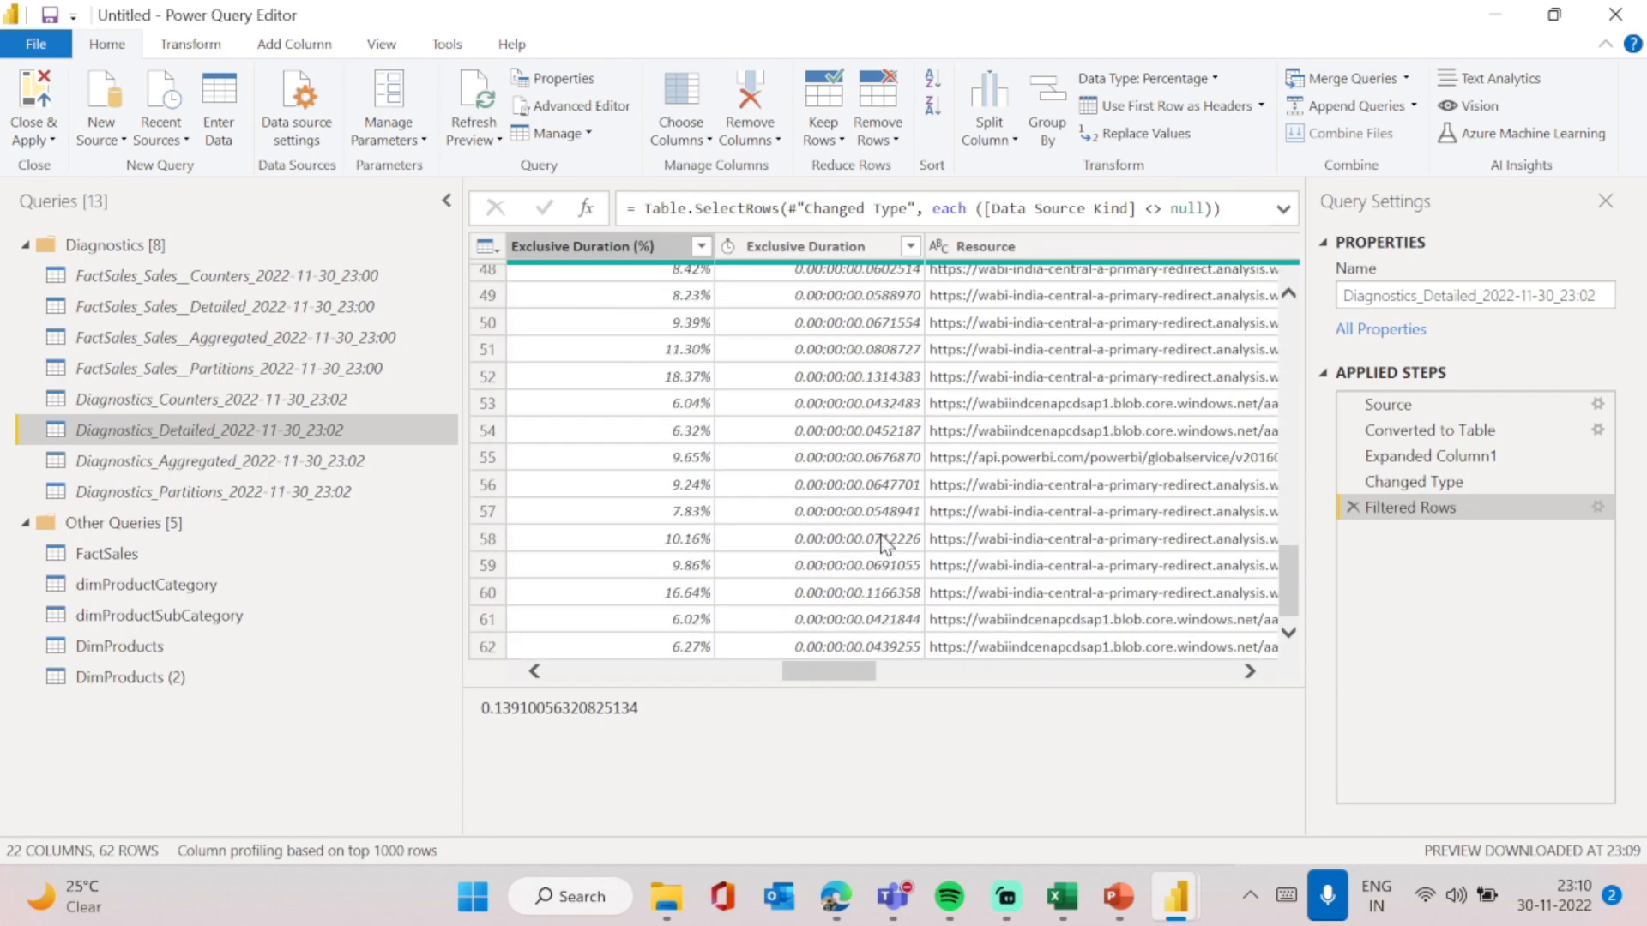
pyautogui.scroll(14, 883, 542)
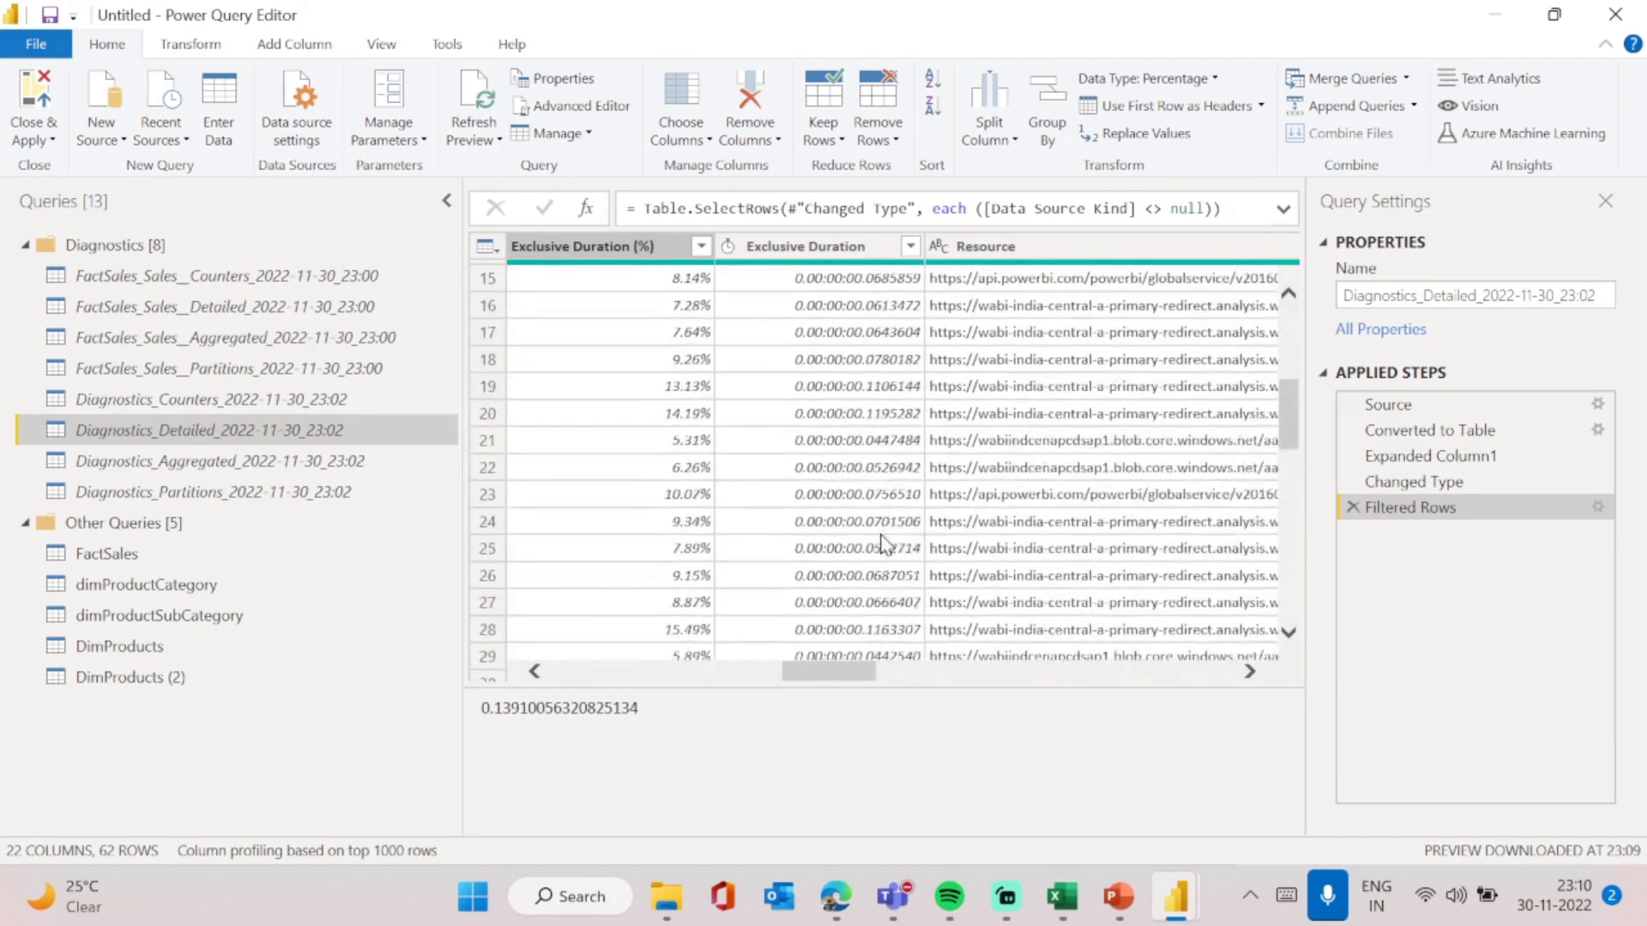
pyautogui.hscroll(3, 886, 545)
pyautogui.hscroll(2, 886, 545)
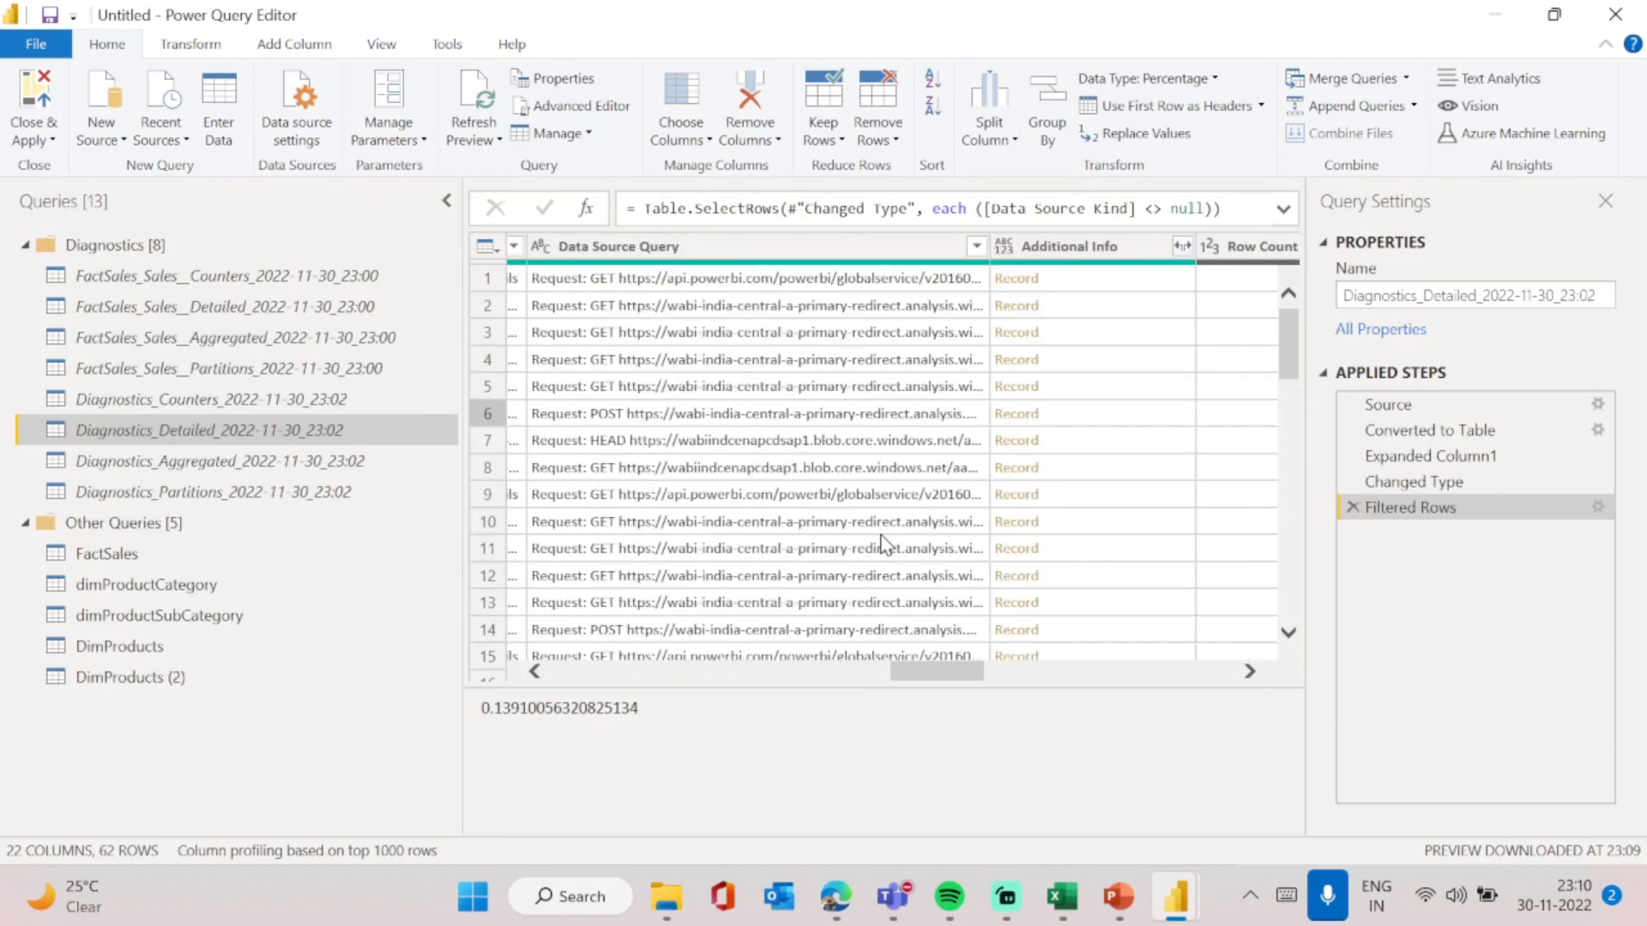
pyautogui.hscroll(5, 884, 542)
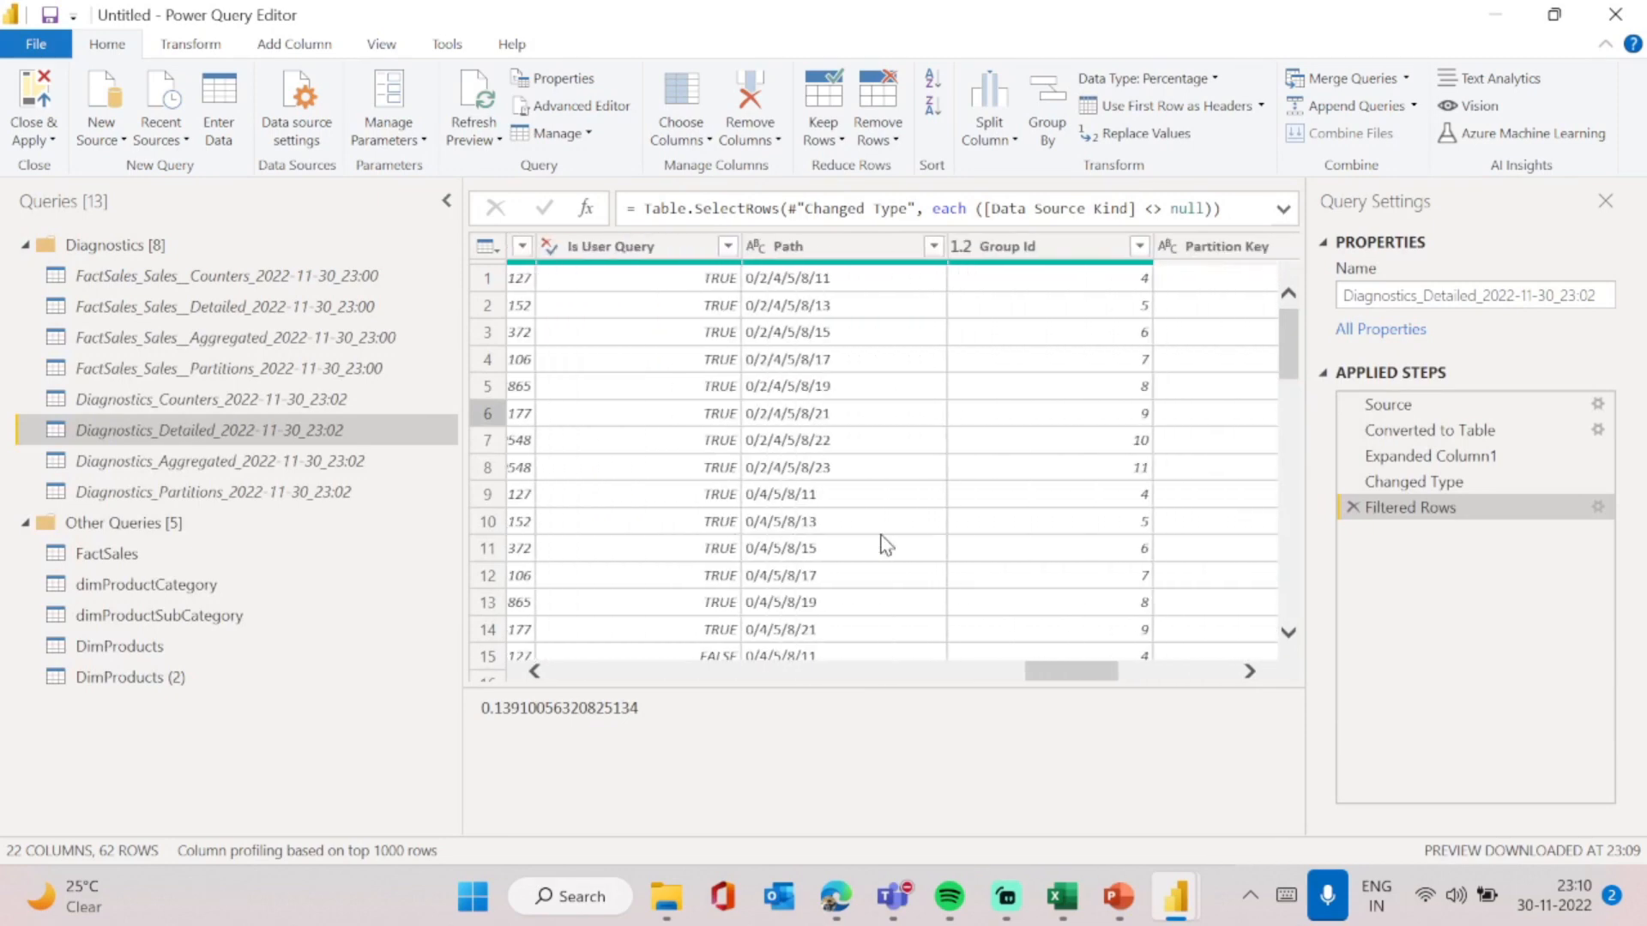
pyautogui.hscroll(3, 886, 544)
pyautogui.hscroll(3, 886, 545)
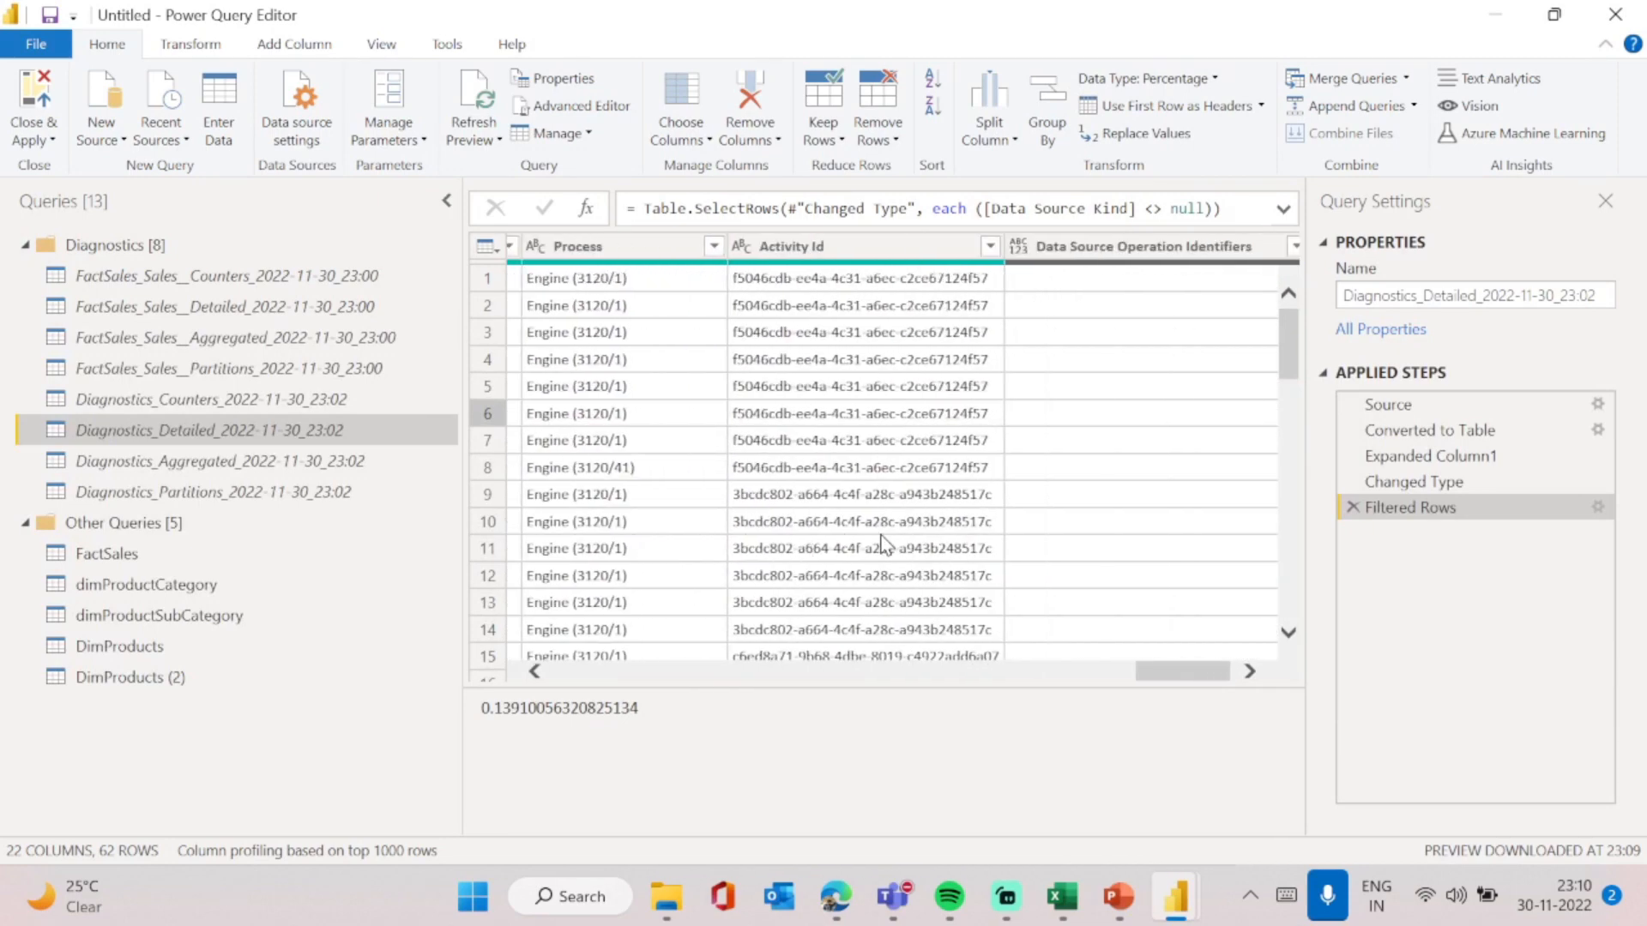
pyautogui.hscroll(-5, 883, 545)
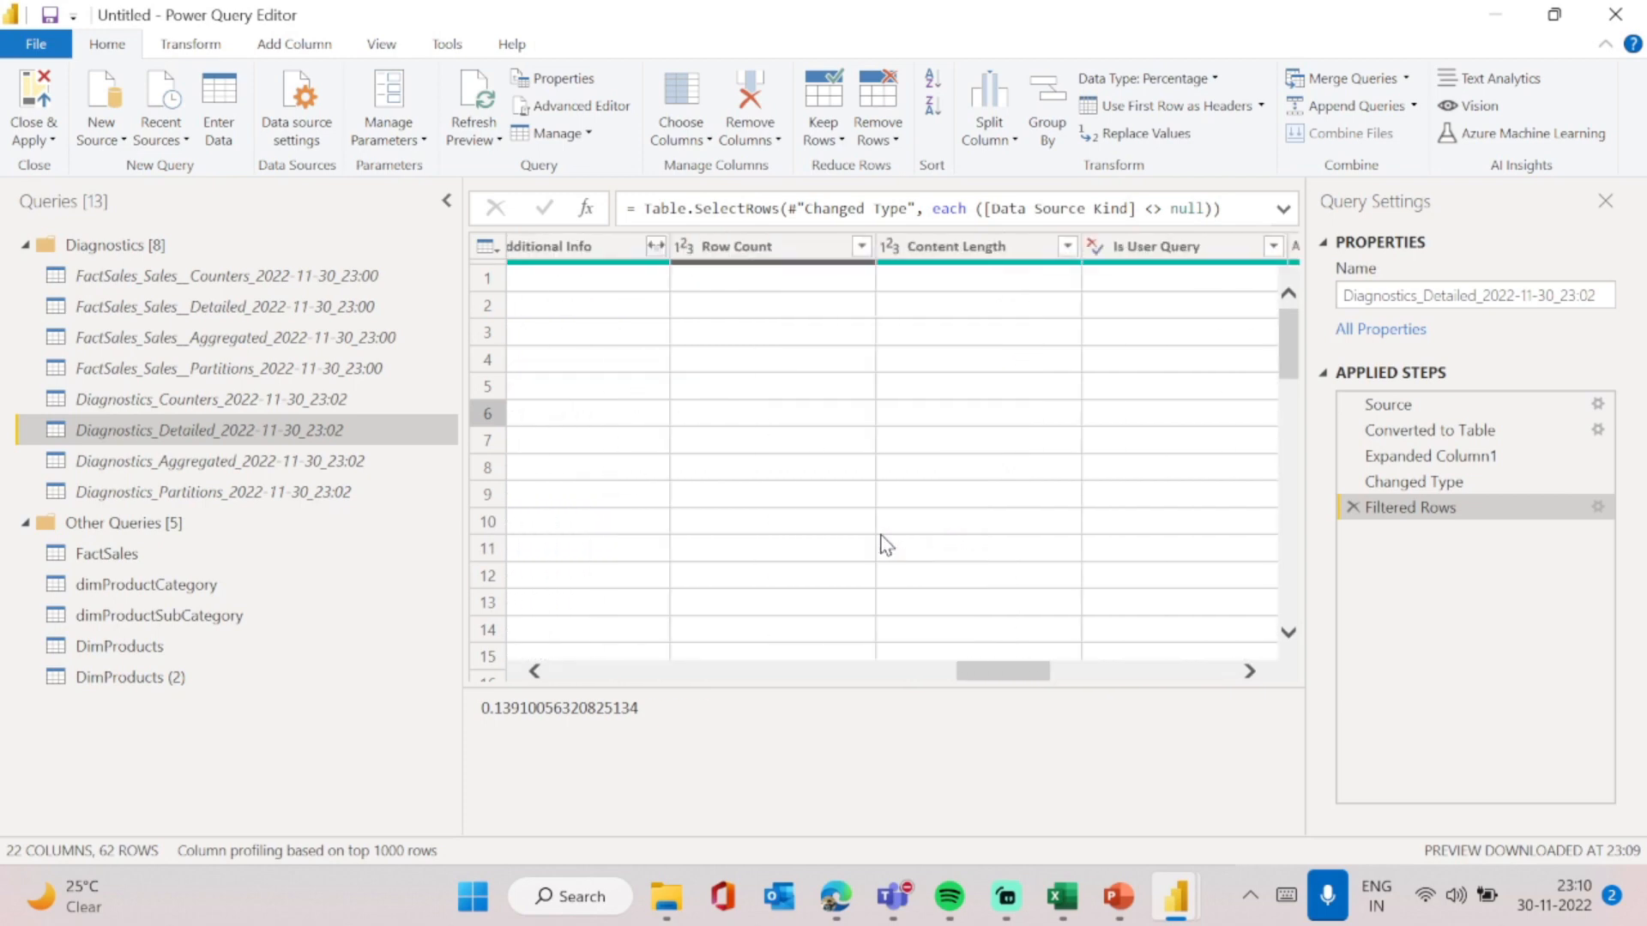
# - Open the FactSales query and browse its columns such as OrderDate, UnitPrice, SalesAmount and TaxAmt
pyautogui.hscroll(-4, 885, 545)
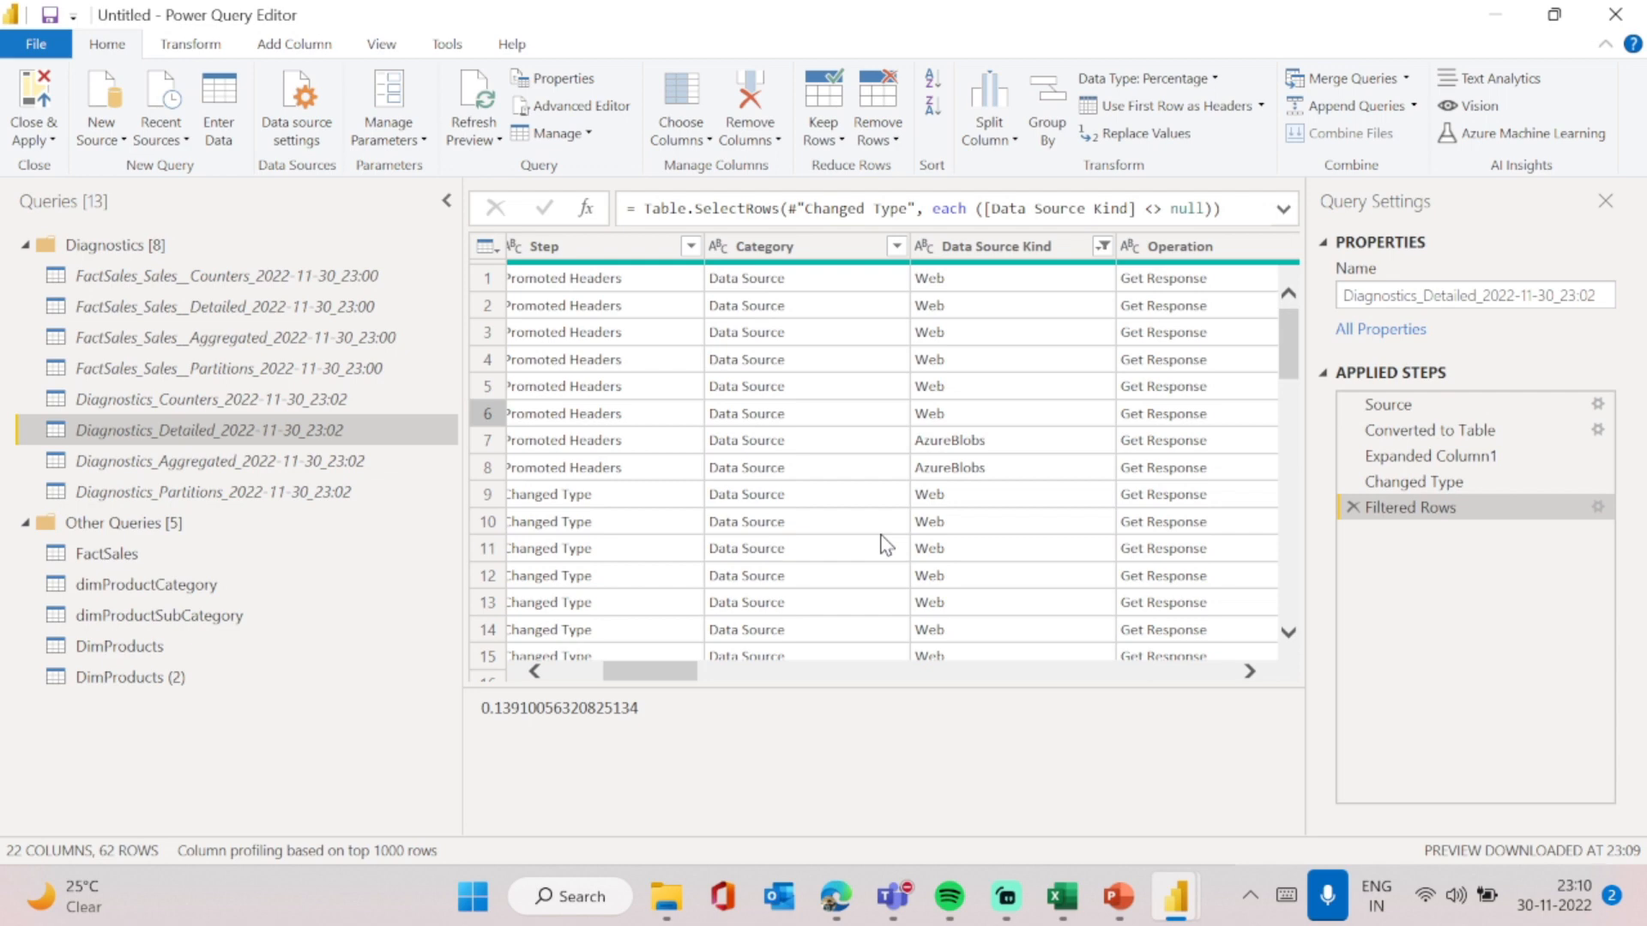
pyautogui.click(104, 552)
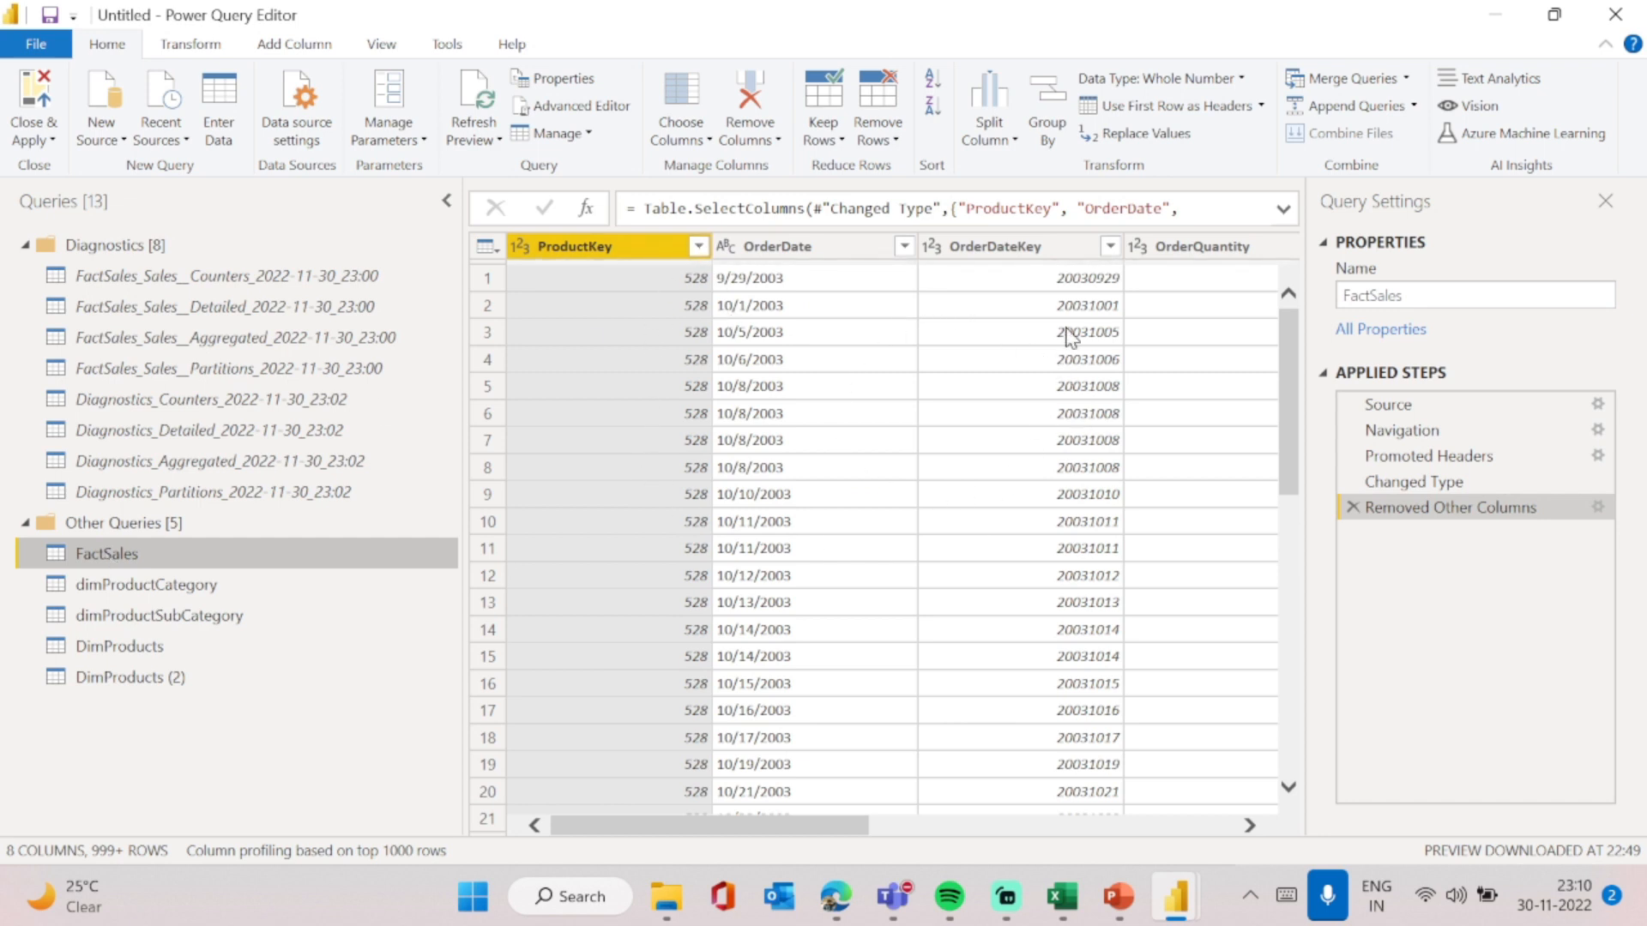
pyautogui.hscroll(5, 907, 506)
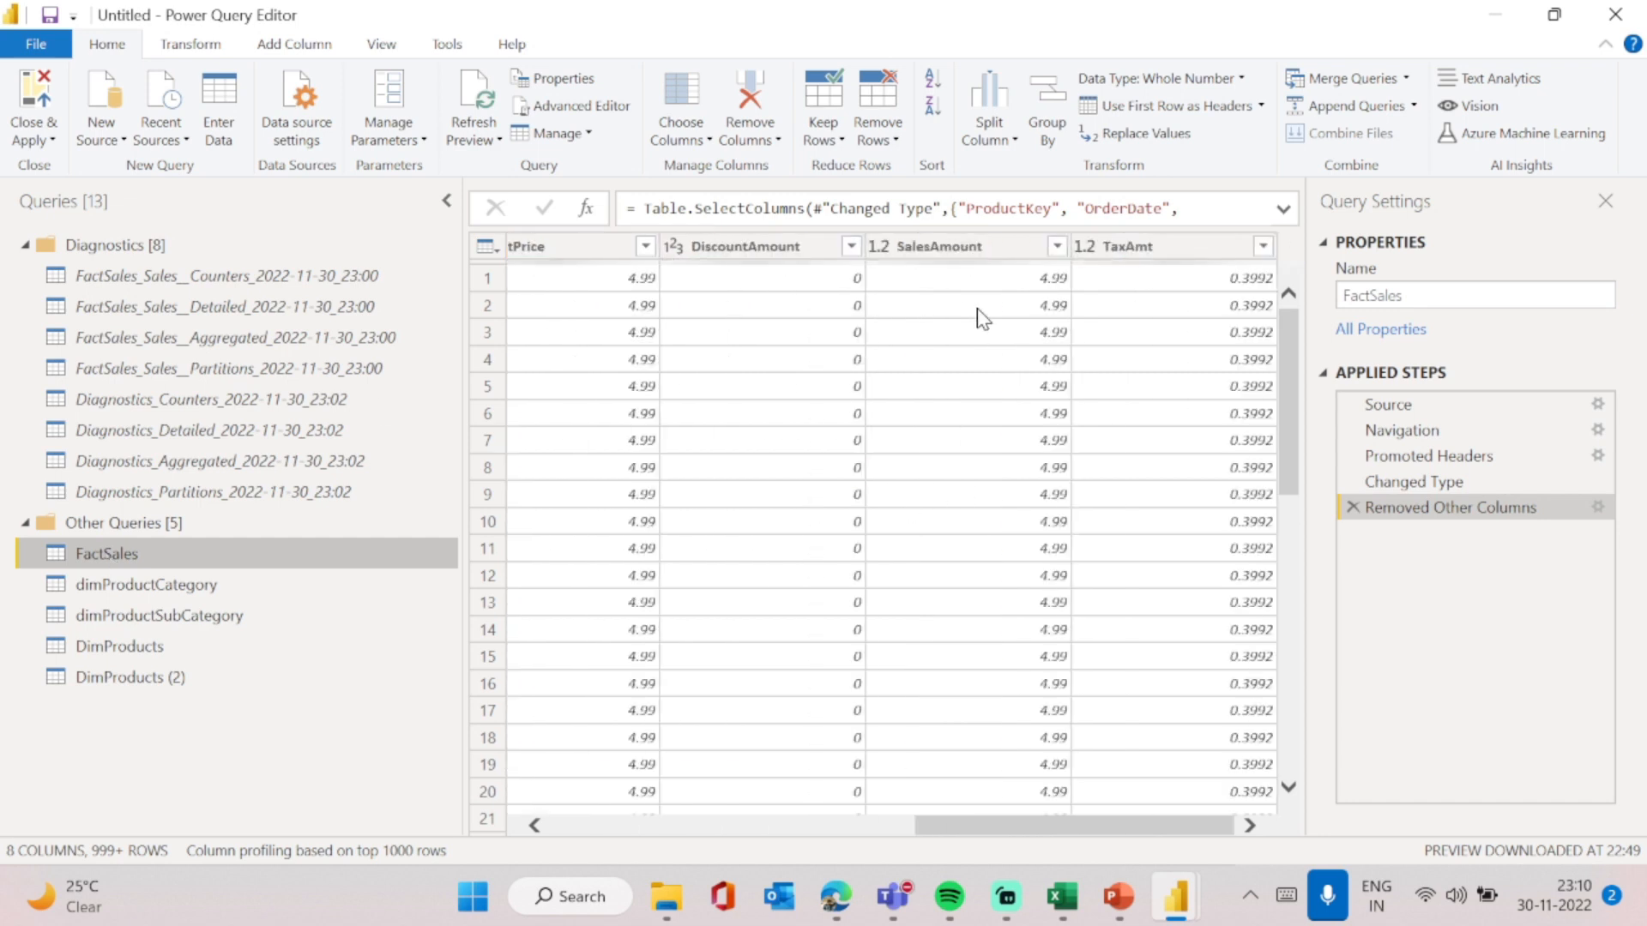
pyautogui.hscroll(-3, 978, 313)
pyautogui.click(765, 339)
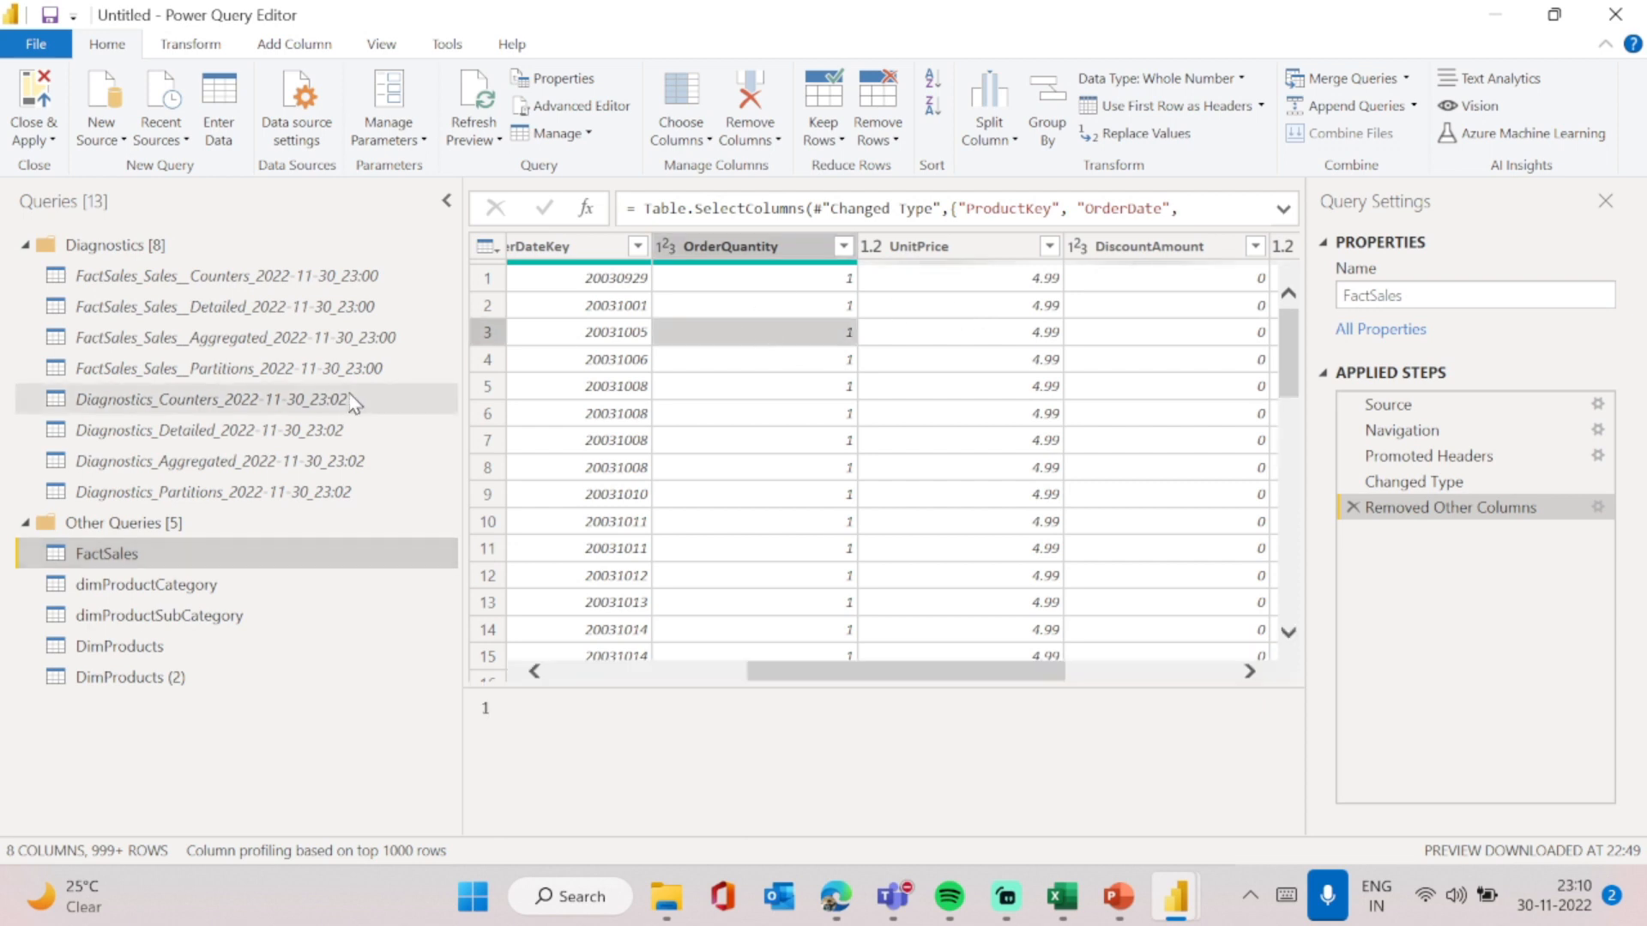
# - Open the Diagnostics_Counters_2022-11-30_23:02 query and browse its processor time, IO, commit and working set columns
pyautogui.click(169, 432)
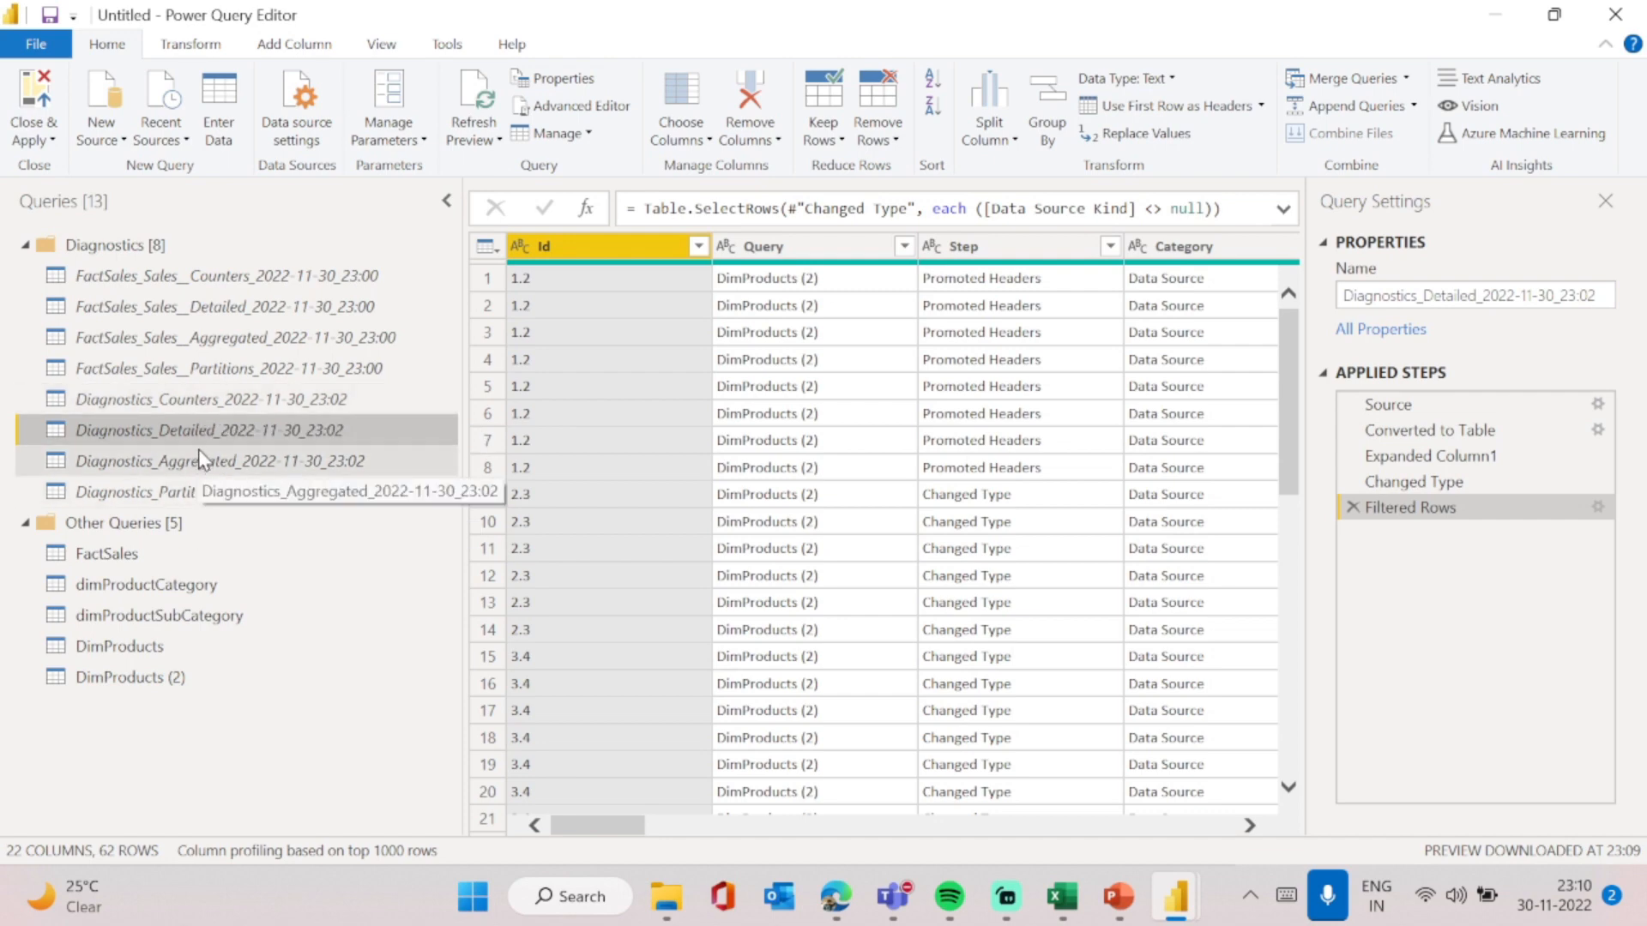
pyautogui.click(177, 400)
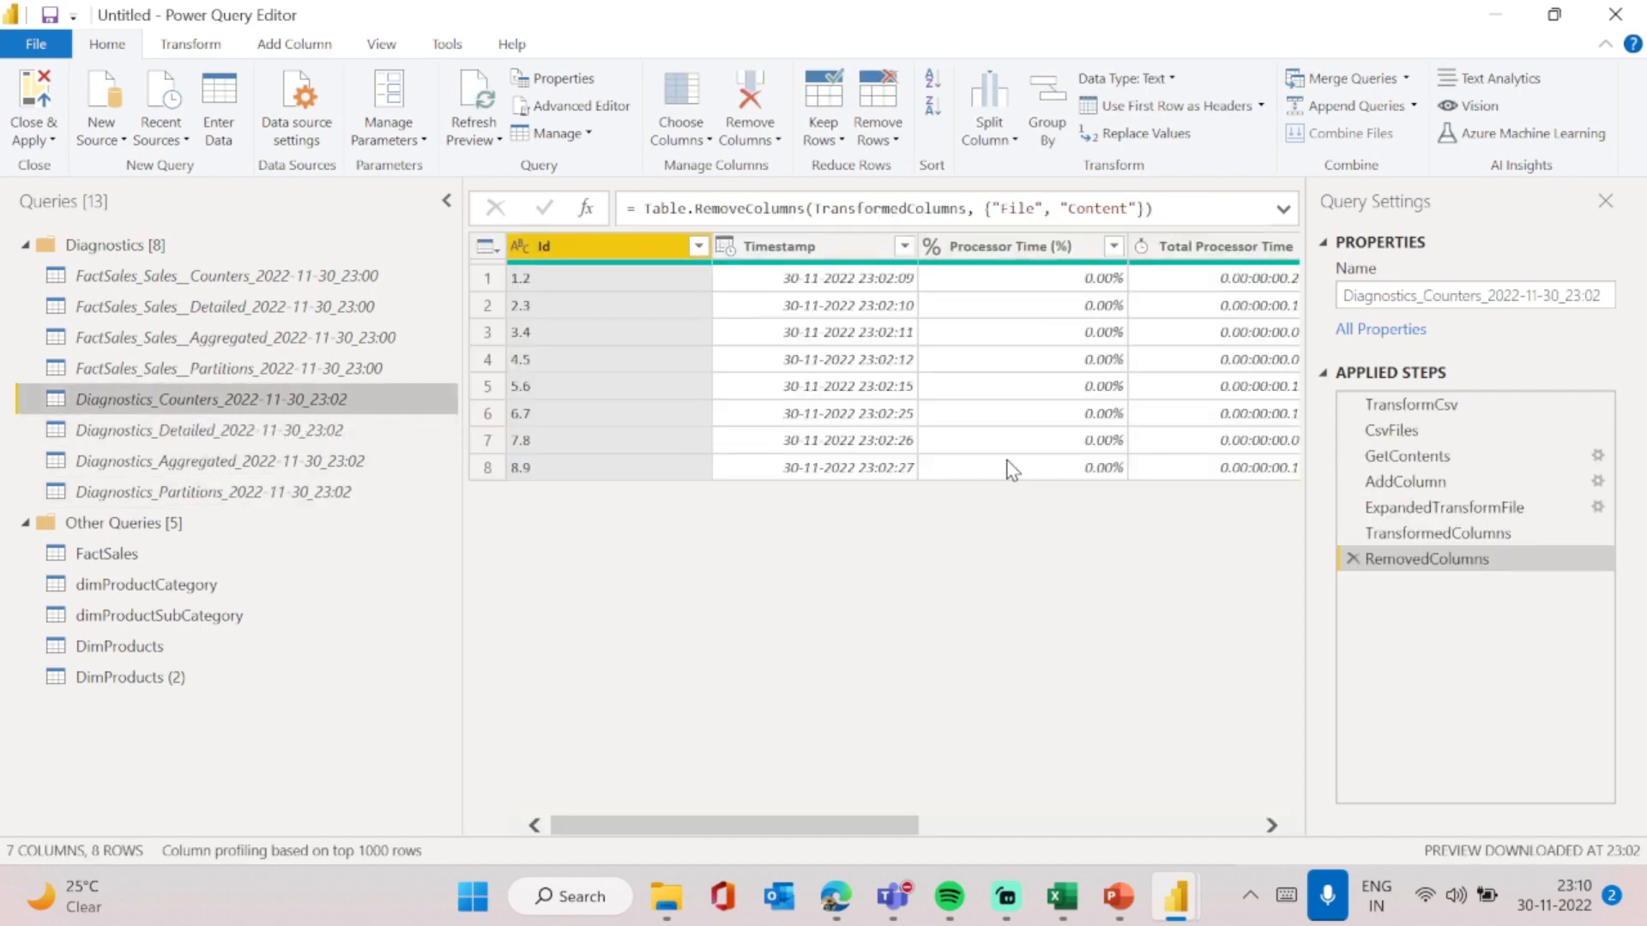
pyautogui.hscroll(5, 1029, 454)
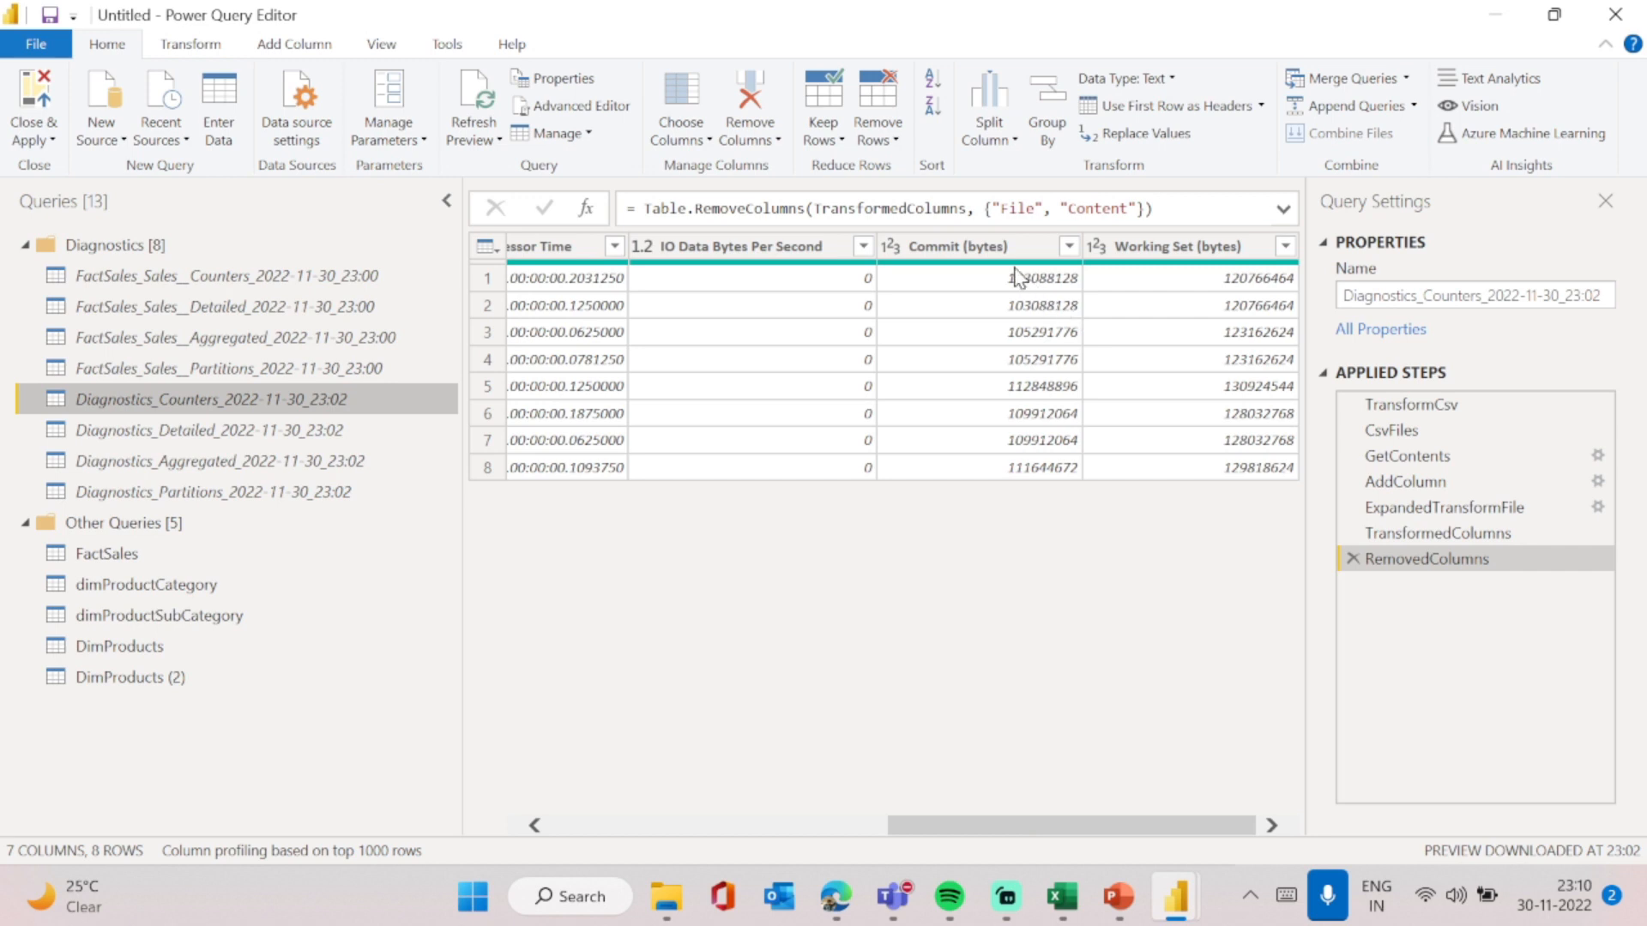
pyautogui.hscroll(-3, 919, 418)
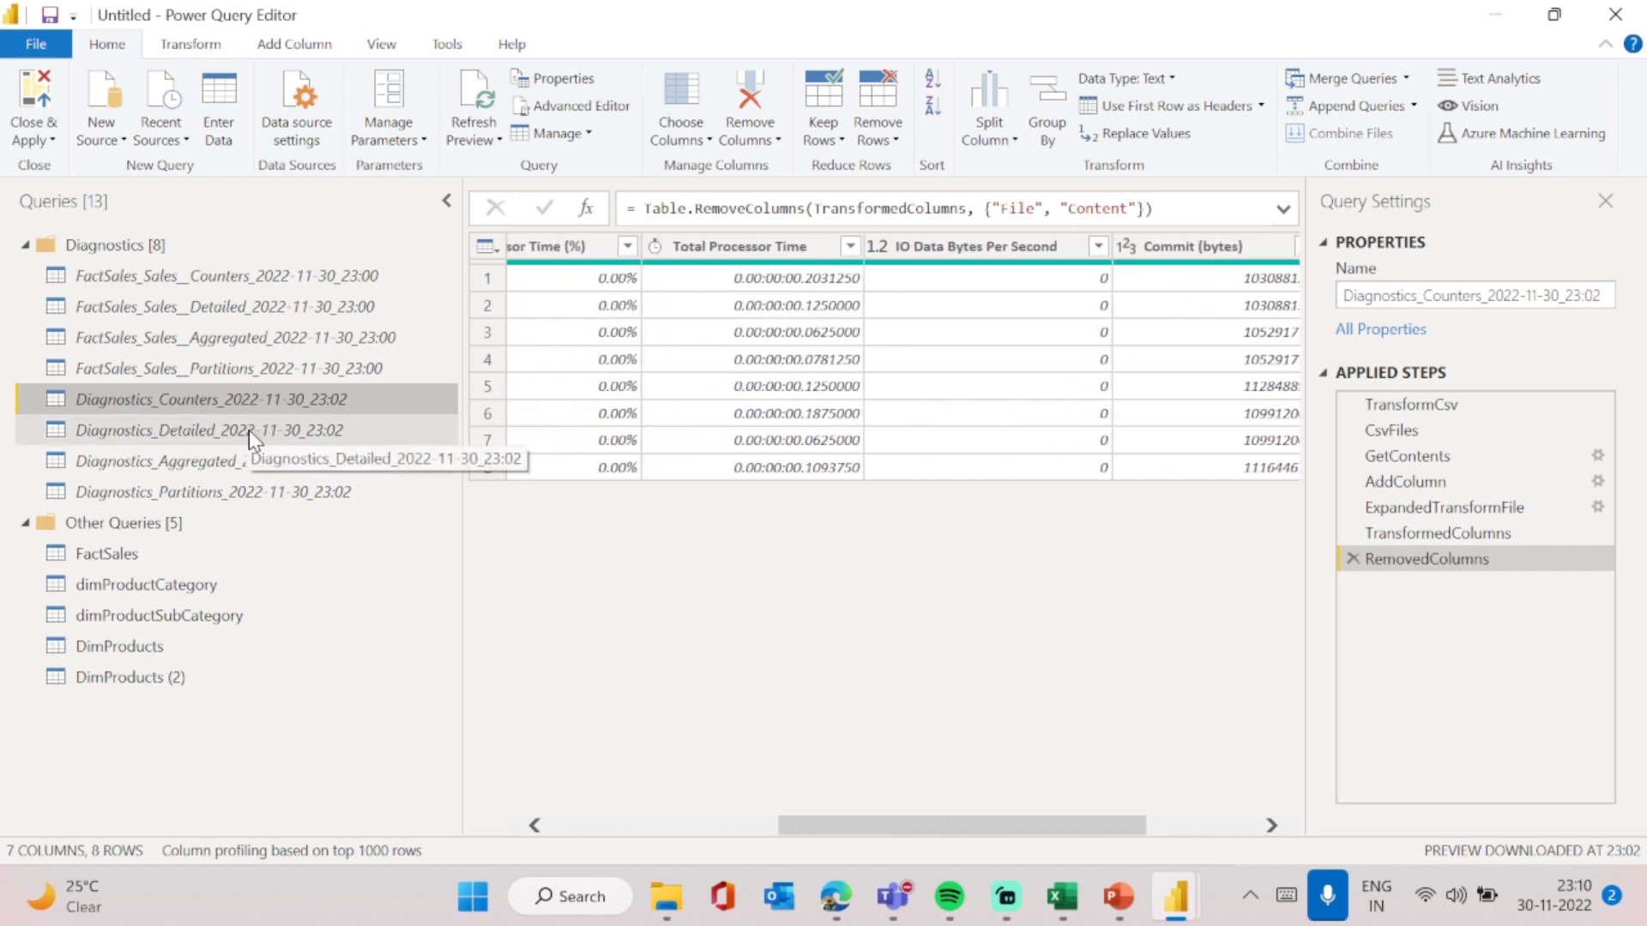
# - Return to the Diagnostics_Detailed_2022-11-30_23:02 query and scroll through its duration, resource, data source query and partition columns
pyautogui.click(208, 433)
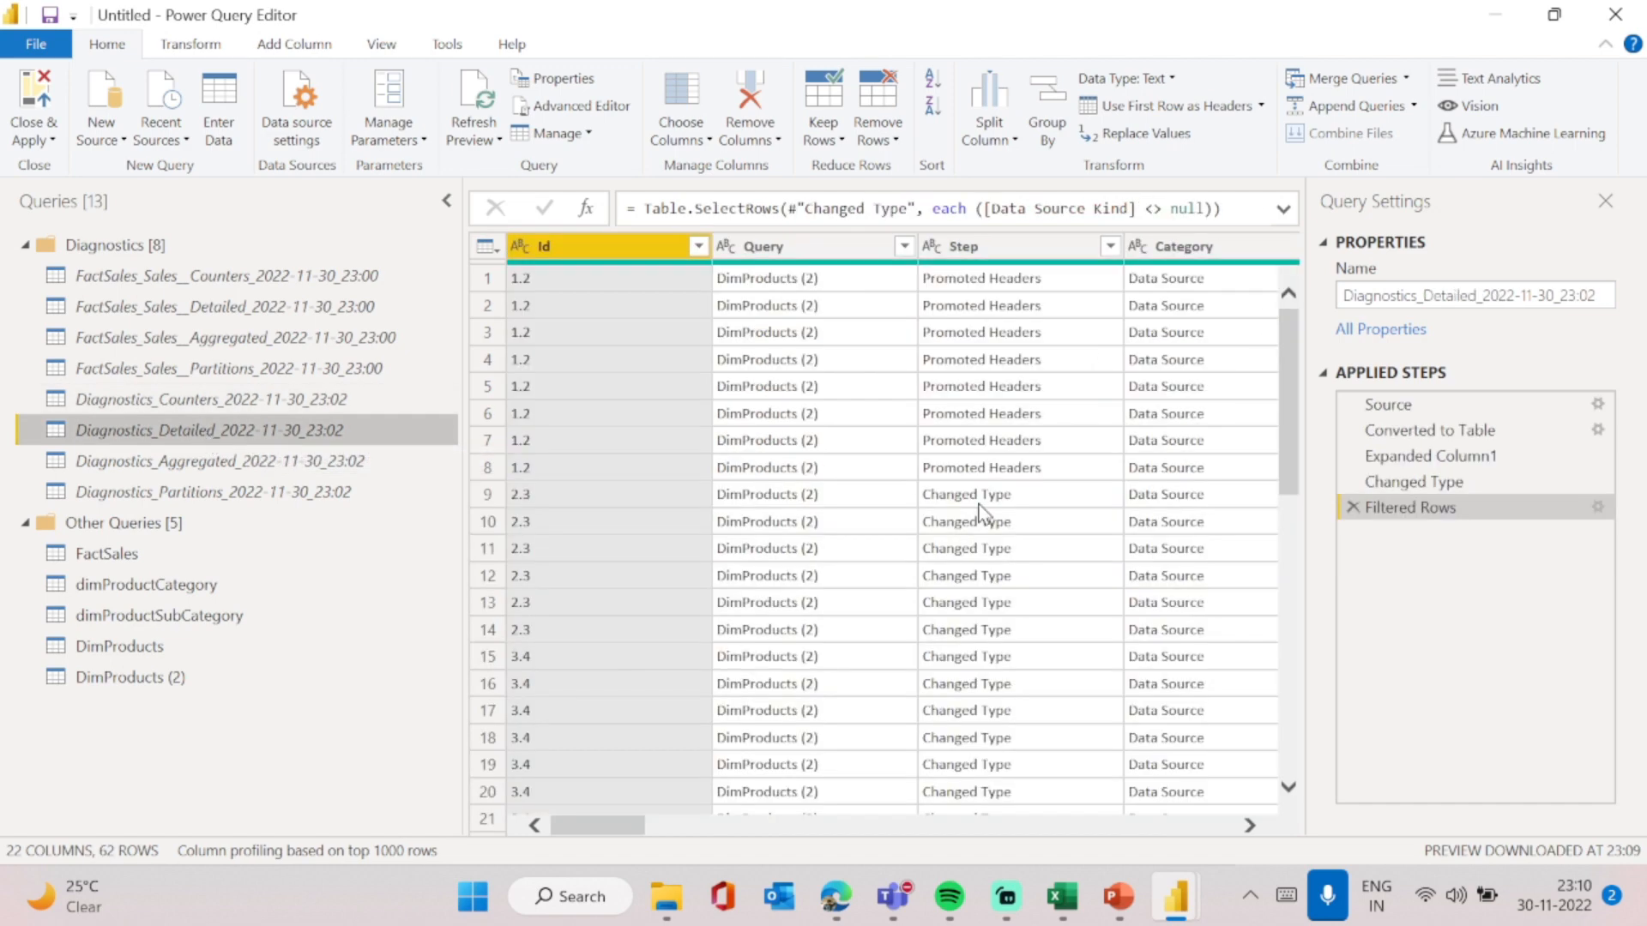
pyautogui.hscroll(5, 980, 513)
pyautogui.hscroll(-5, 981, 512)
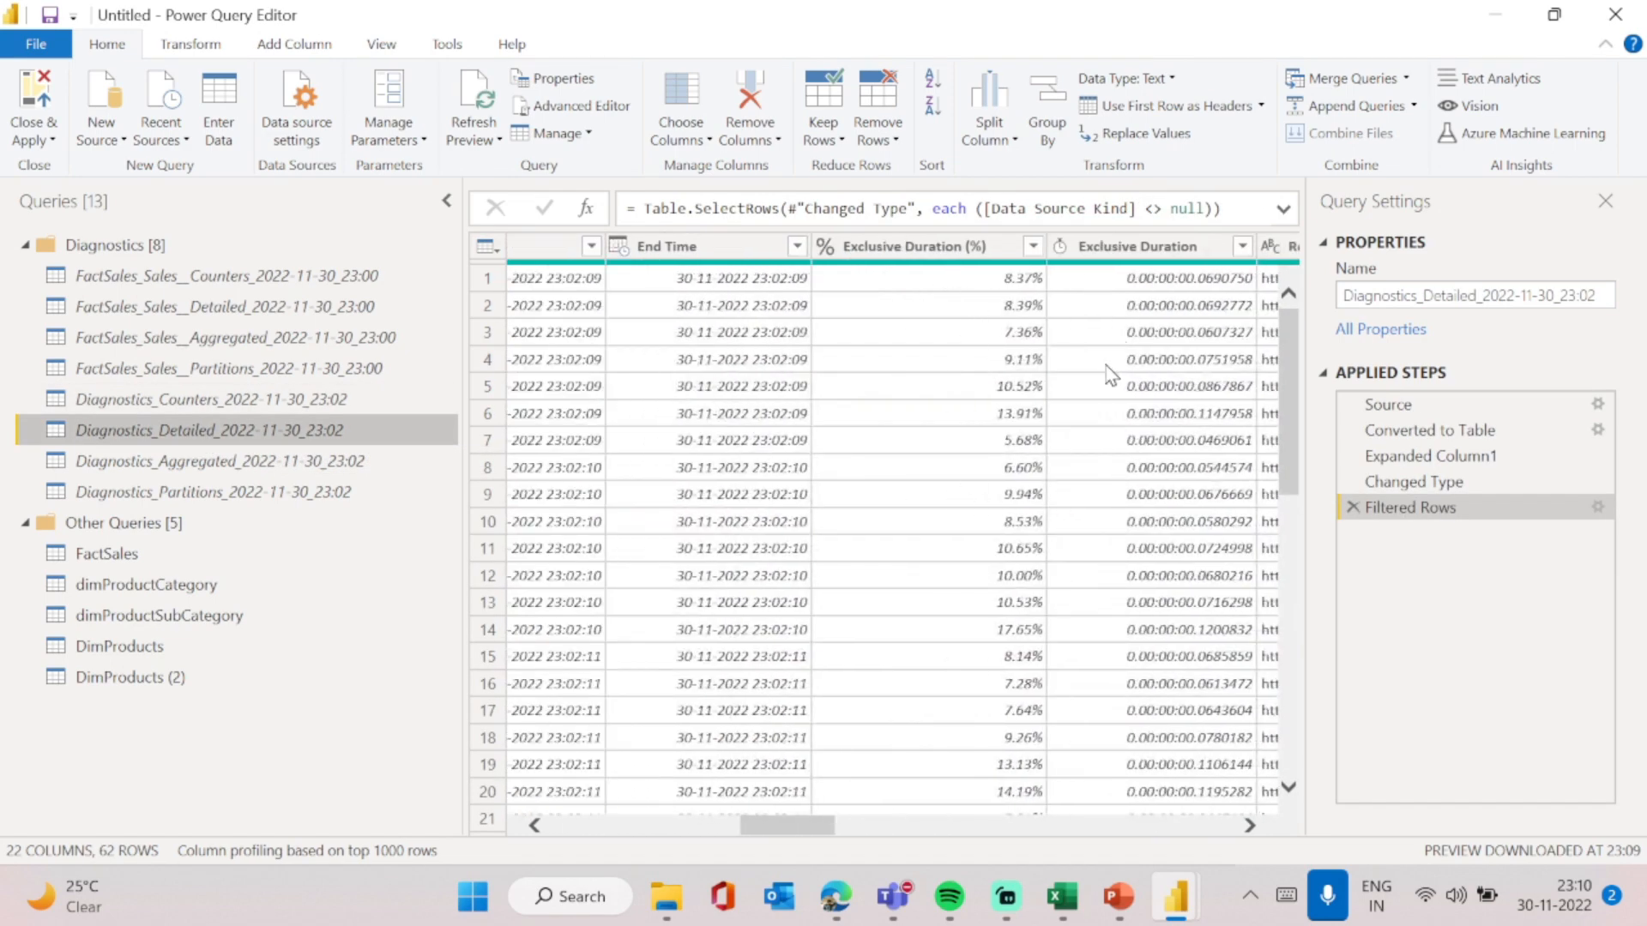
pyautogui.click(1147, 252)
pyautogui.hscroll(6, 954, 426)
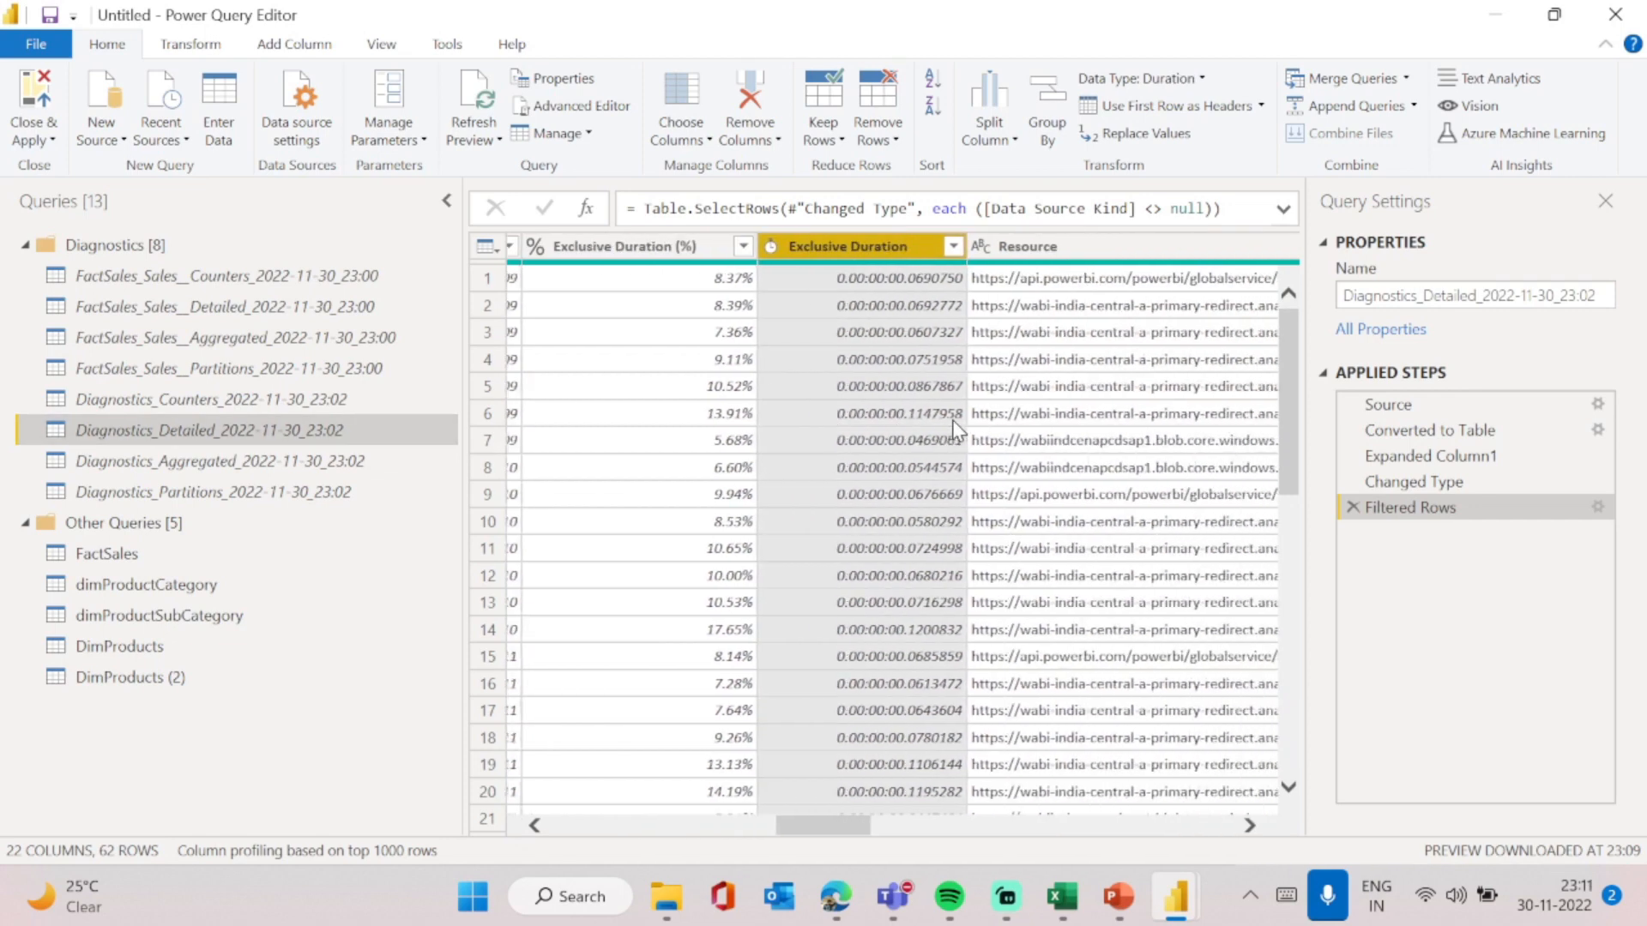
pyautogui.hscroll(6, 955, 426)
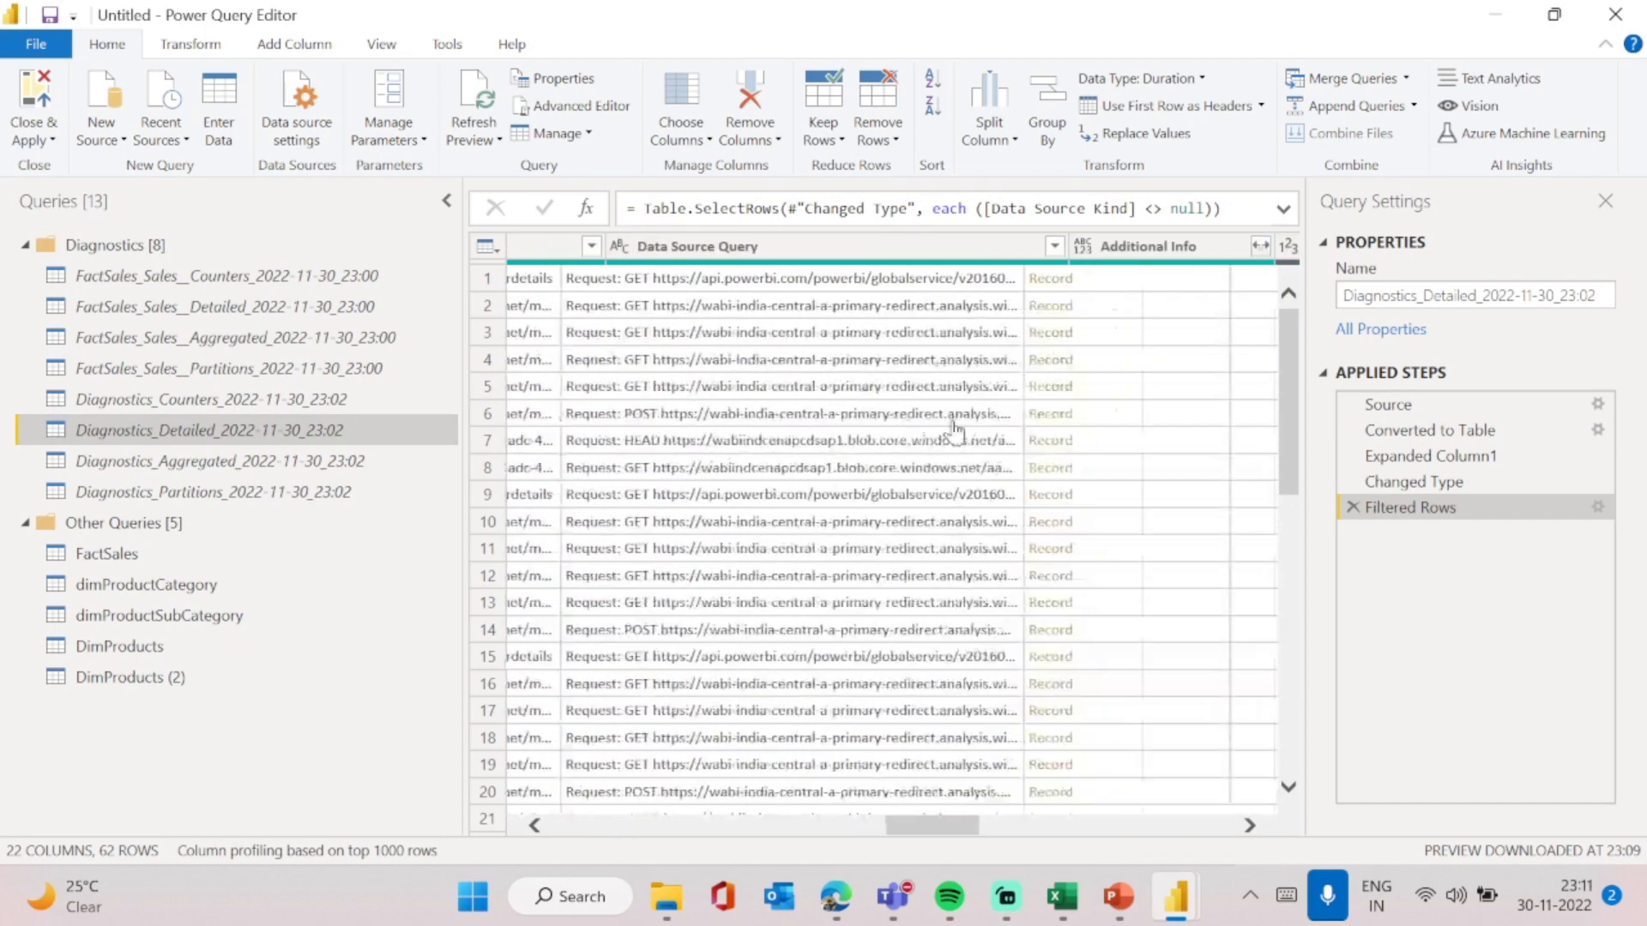
pyautogui.hscroll(3, 958, 429)
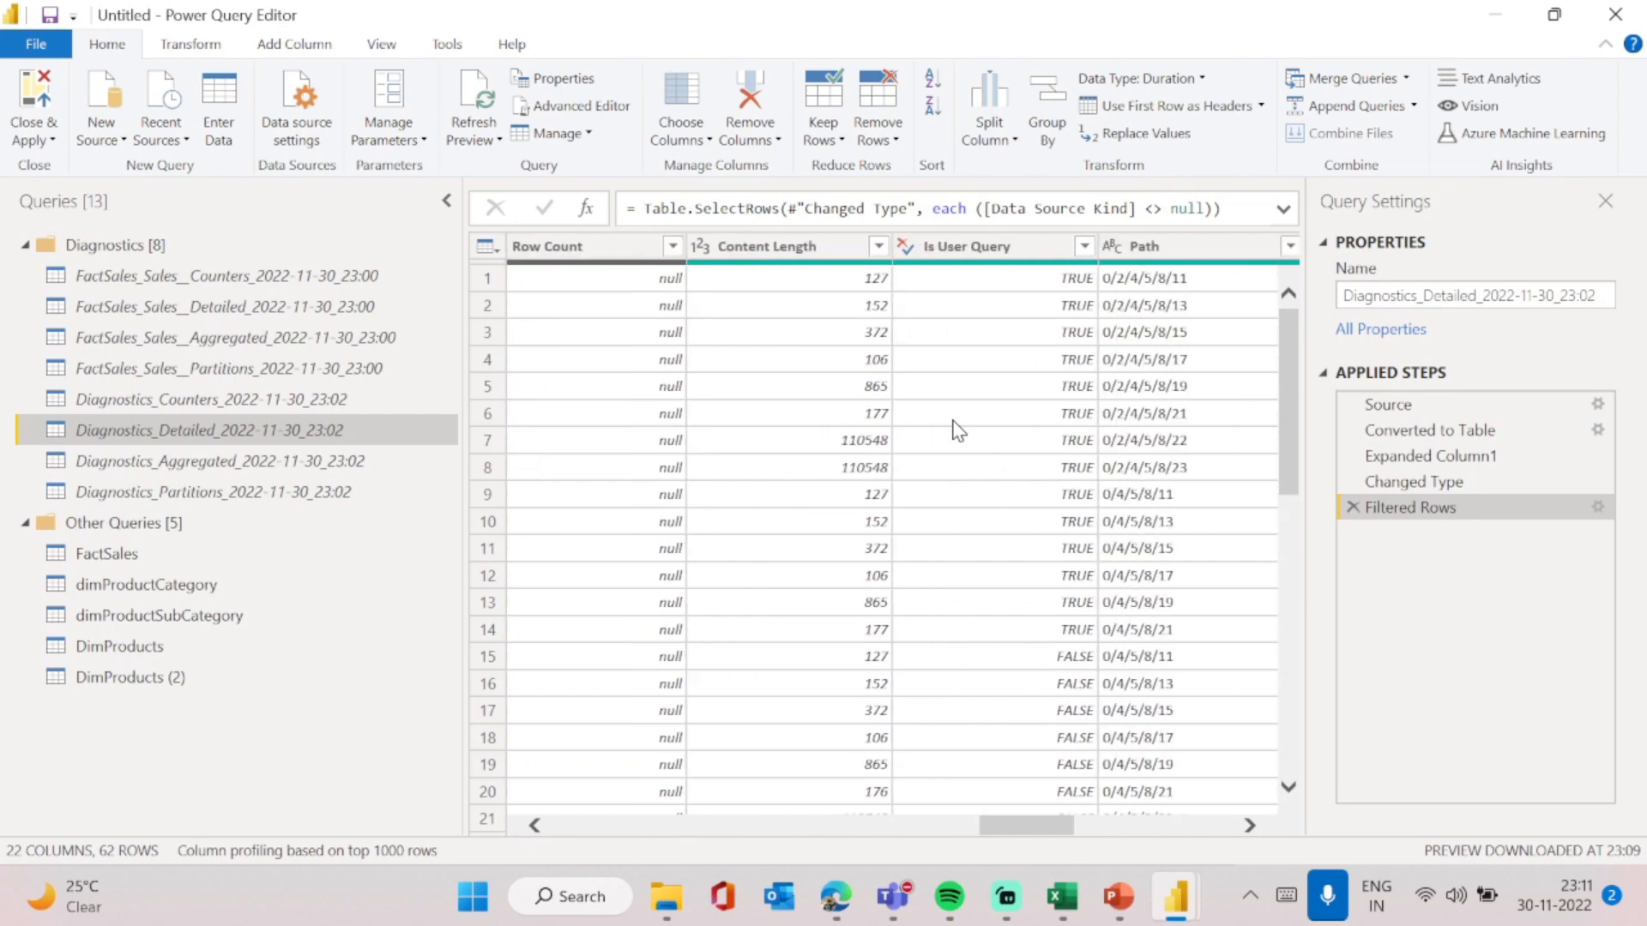
pyautogui.click(958, 429)
pyautogui.hscroll(3, 958, 429)
pyautogui.hscroll(6, 958, 429)
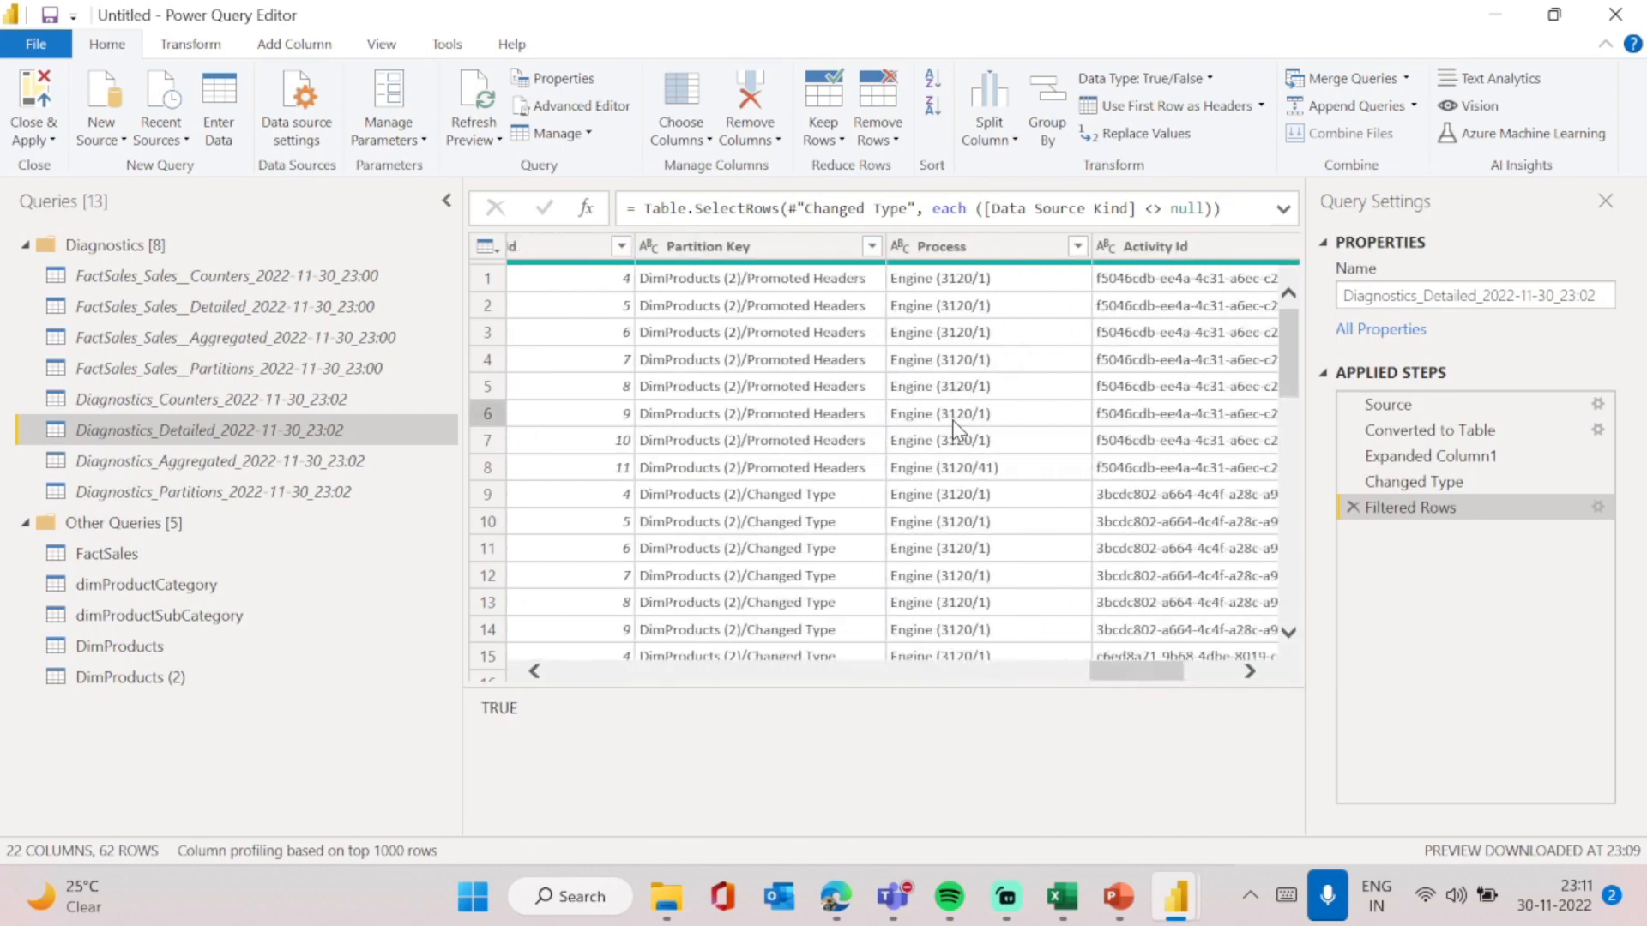
pyautogui.hscroll(-10, 958, 429)
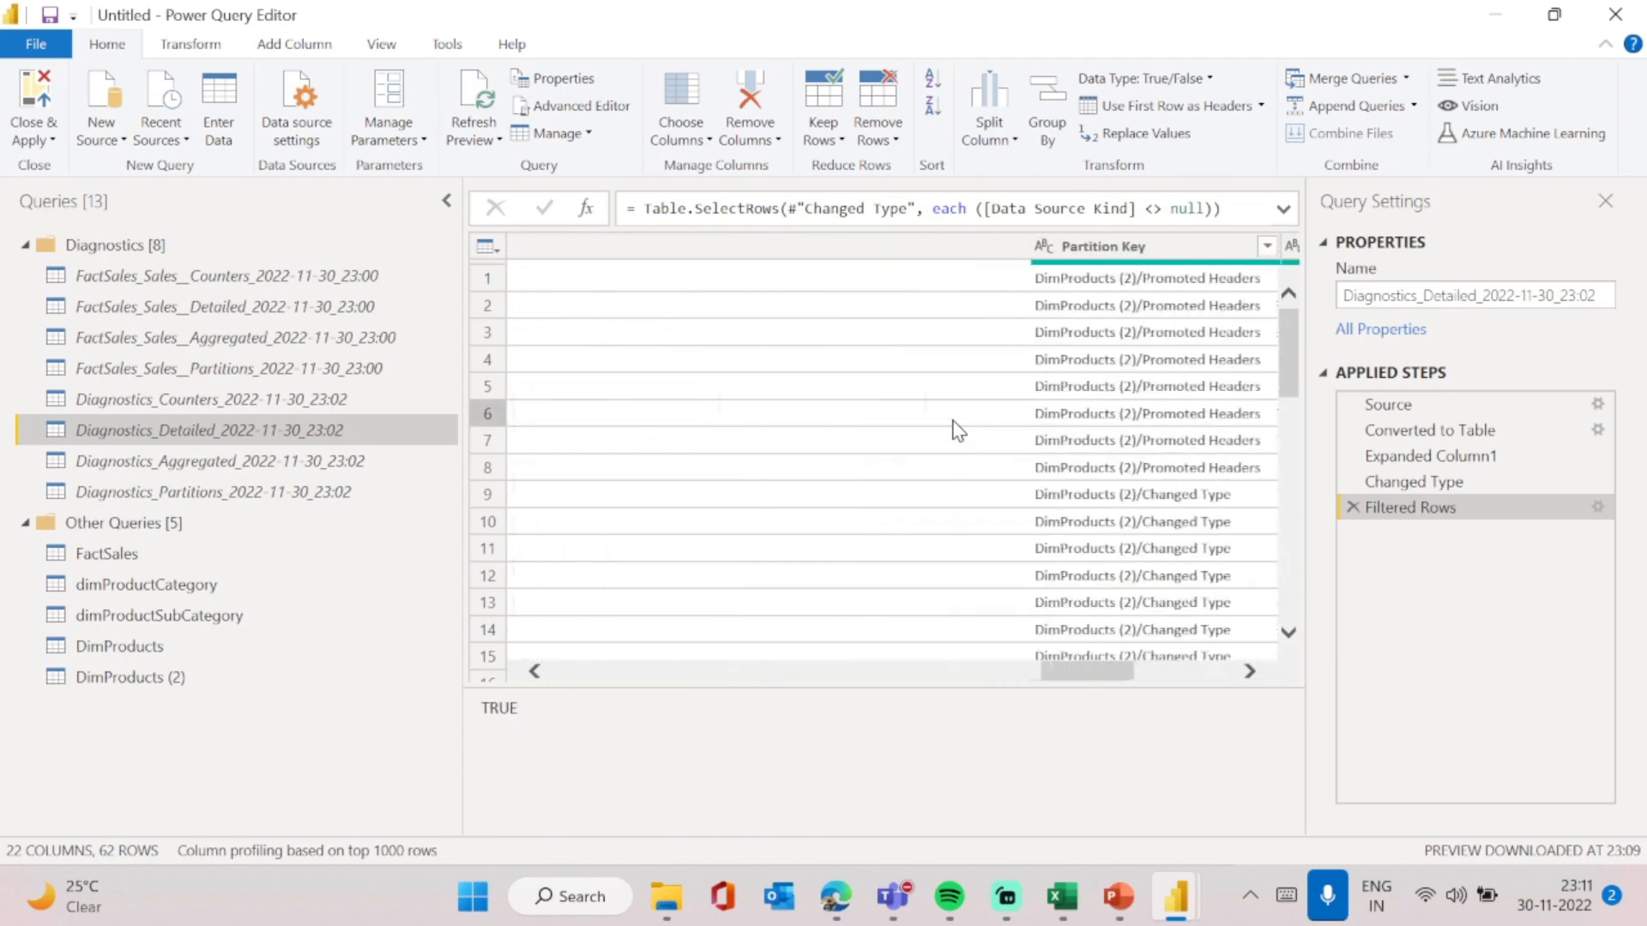
pyautogui.hscroll(-8, 958, 429)
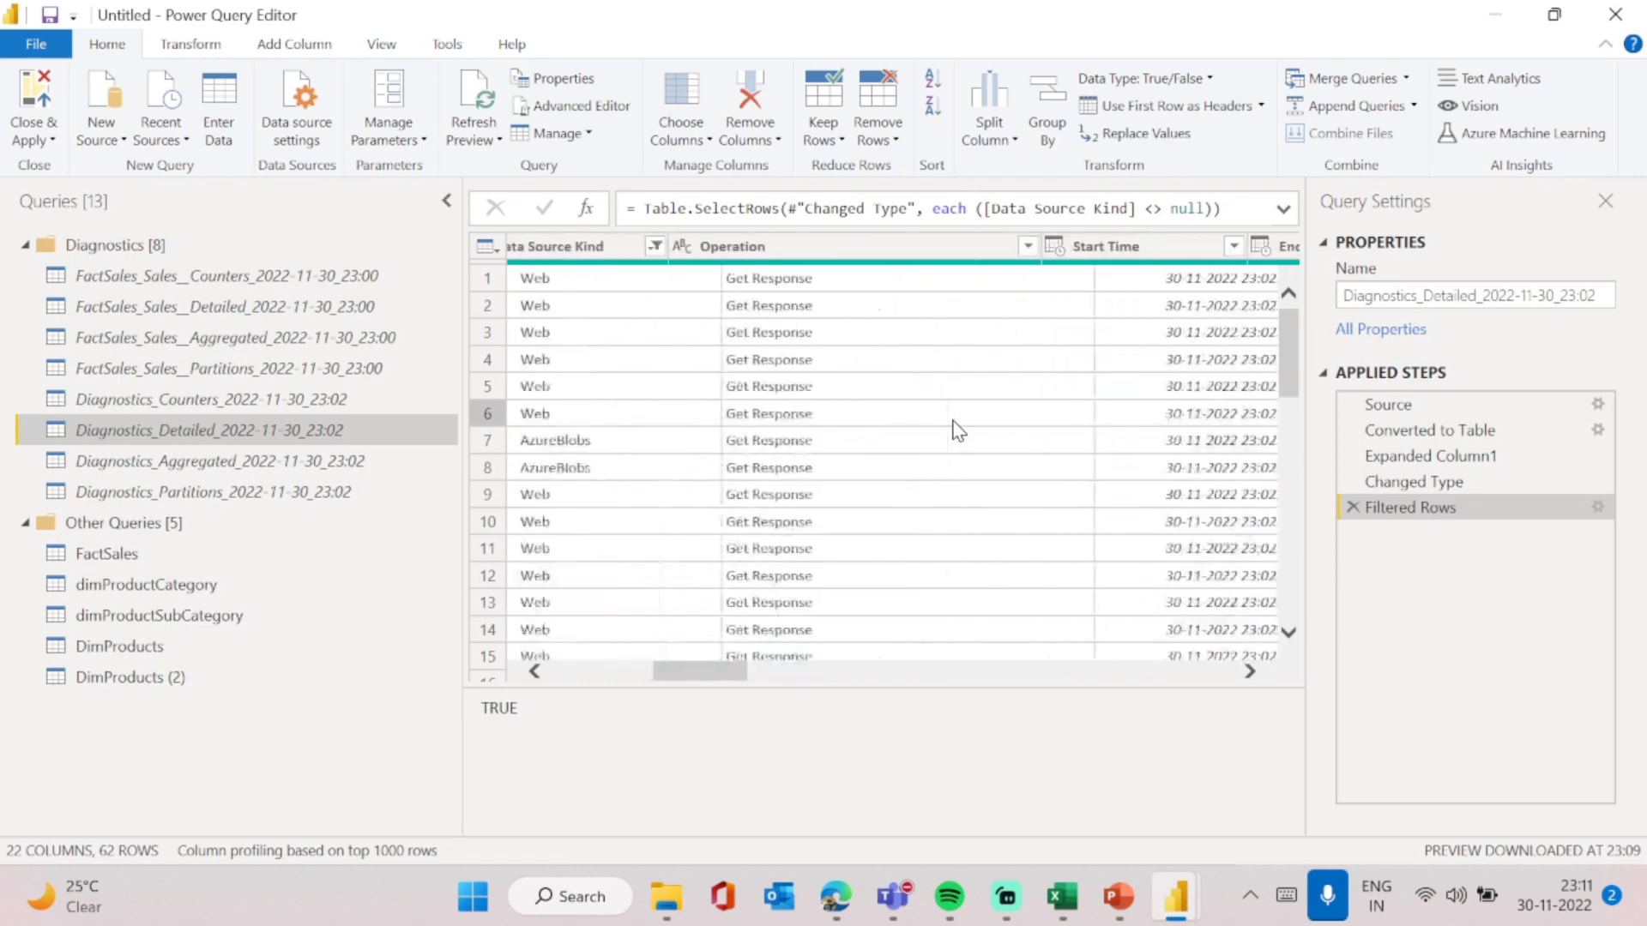
pyautogui.hscroll(-3, 958, 429)
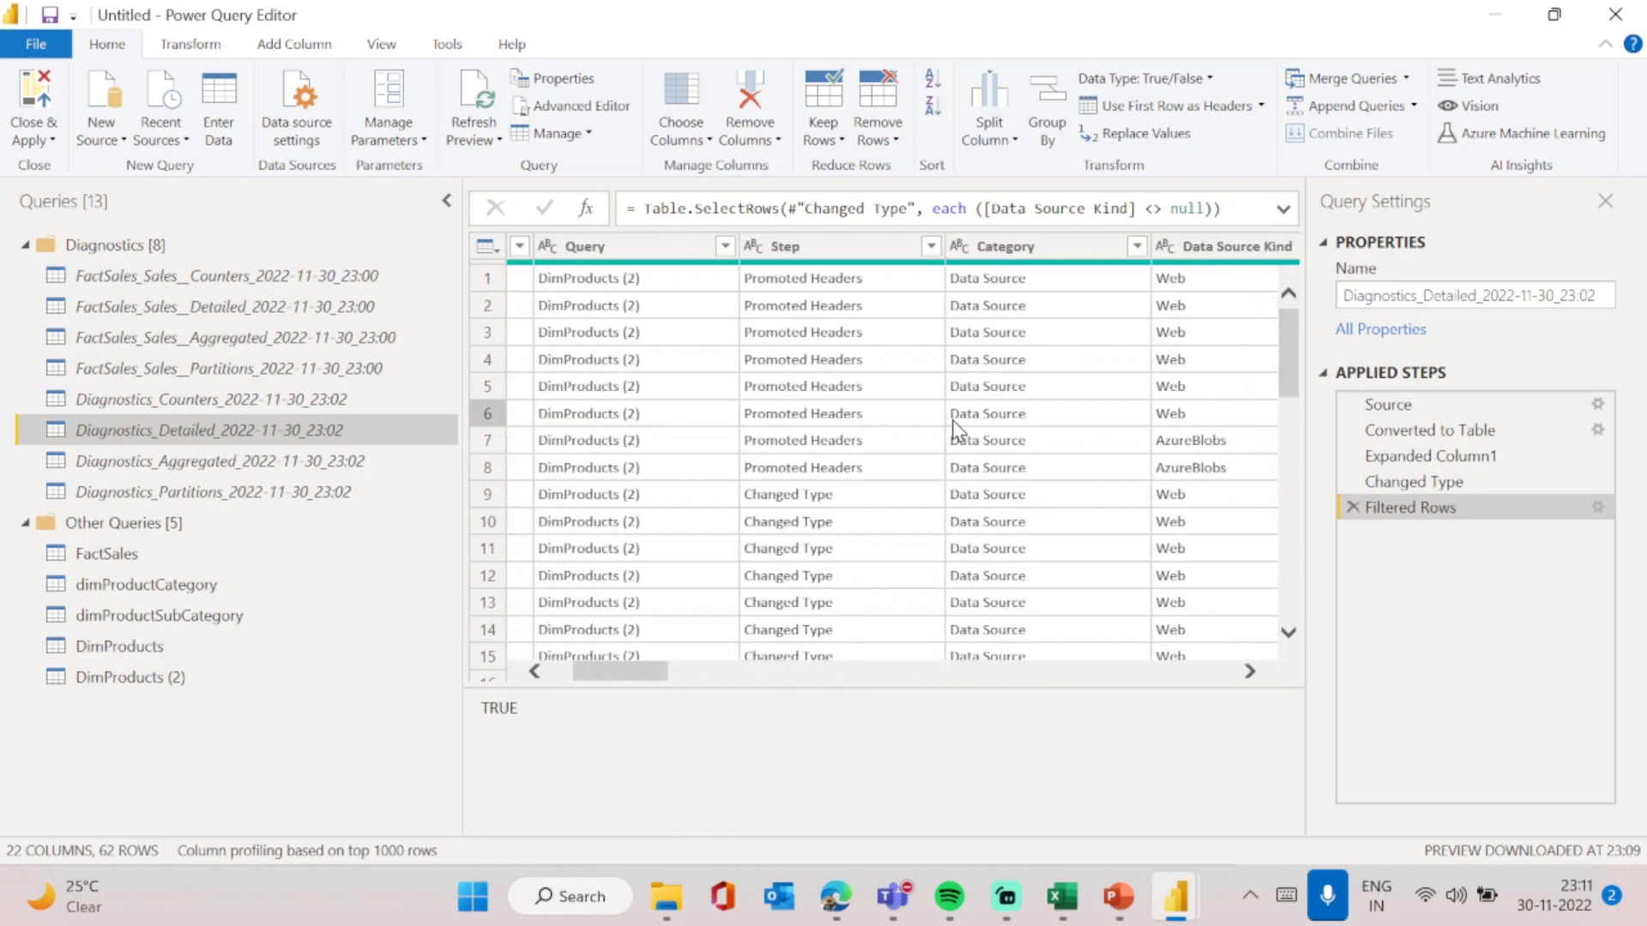